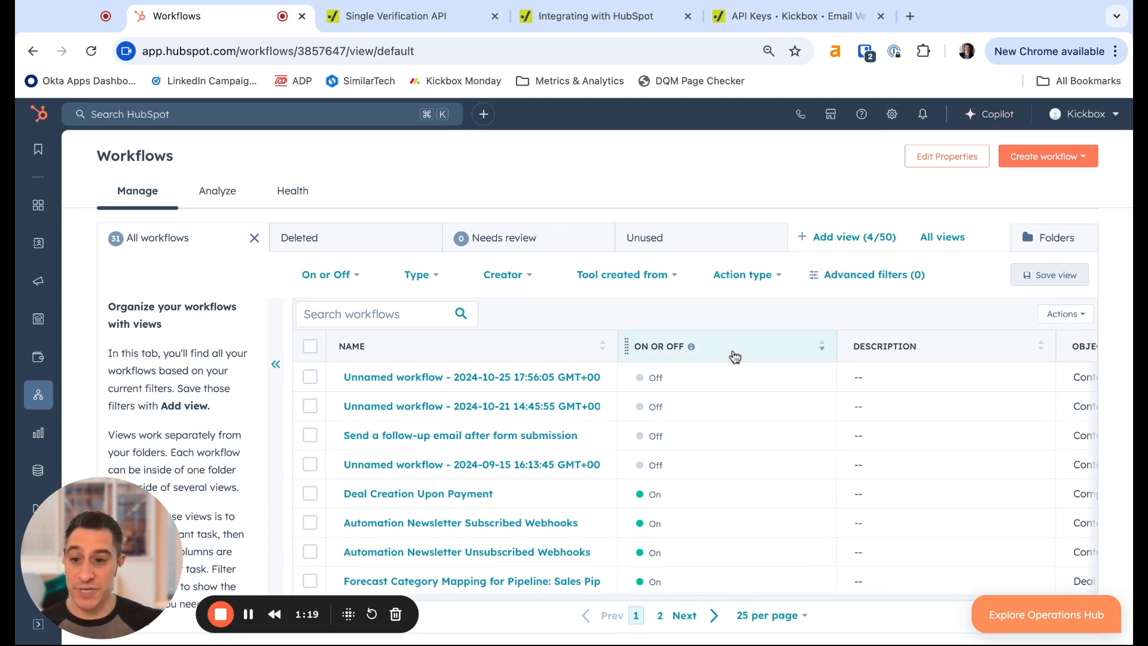
# Step: Open the account's property settings under data management
pyautogui.click(897, 115)
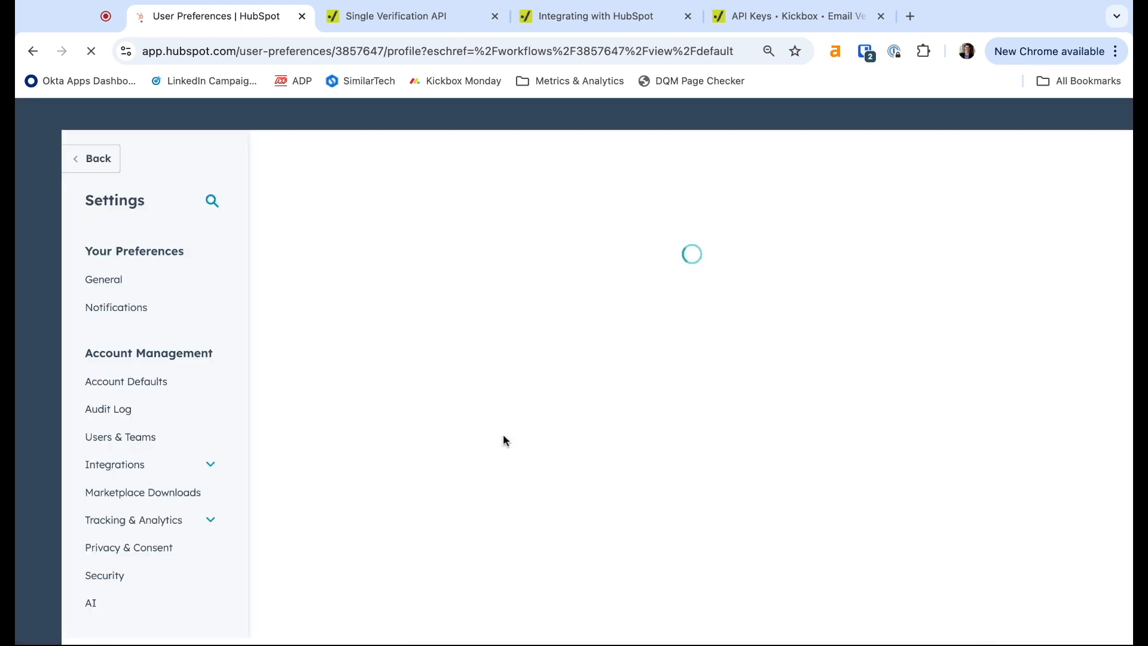
pyautogui.scroll(-5, 133, 469)
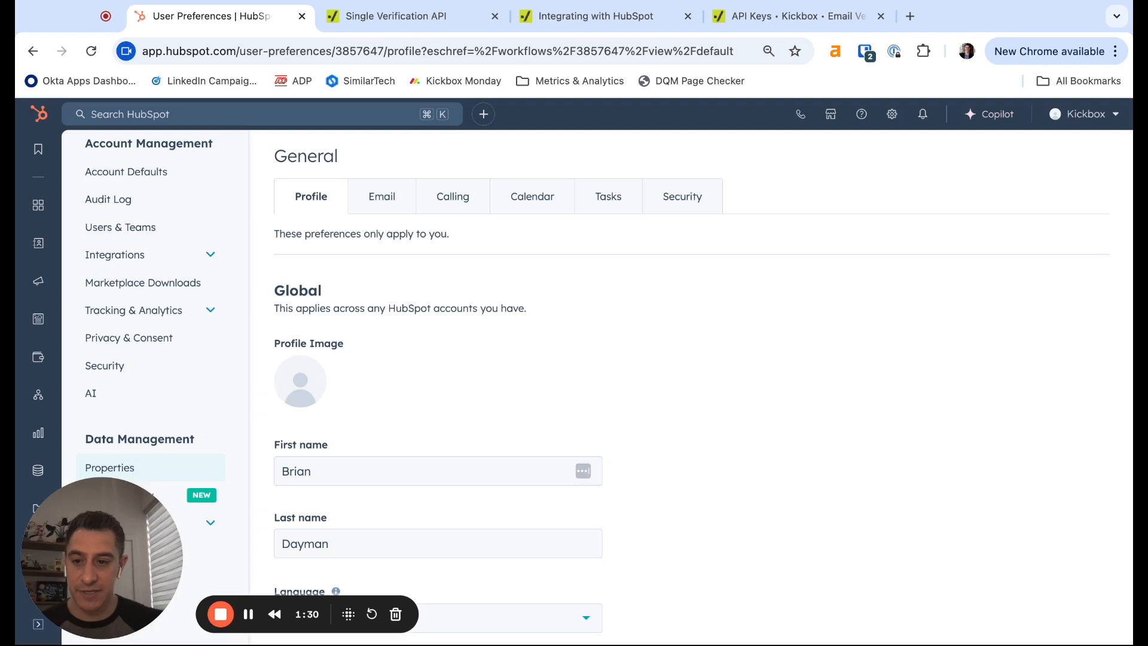
pyautogui.click(151, 472)
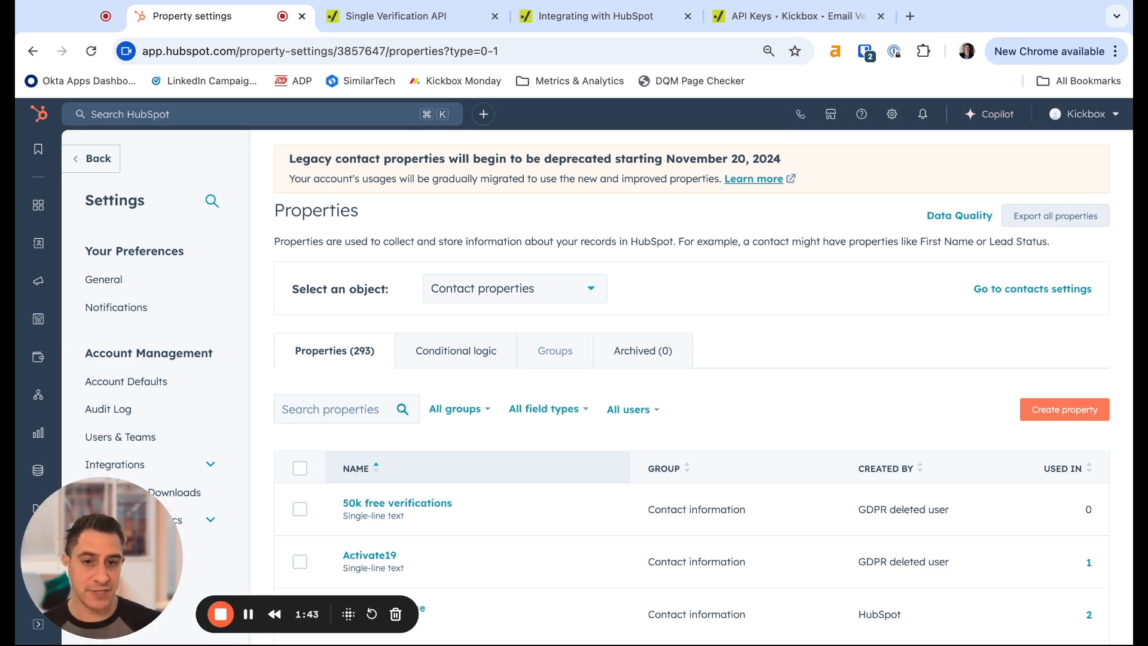
# Step: Create a new contact property group named Kickbox Info
pyautogui.click(575, 365)
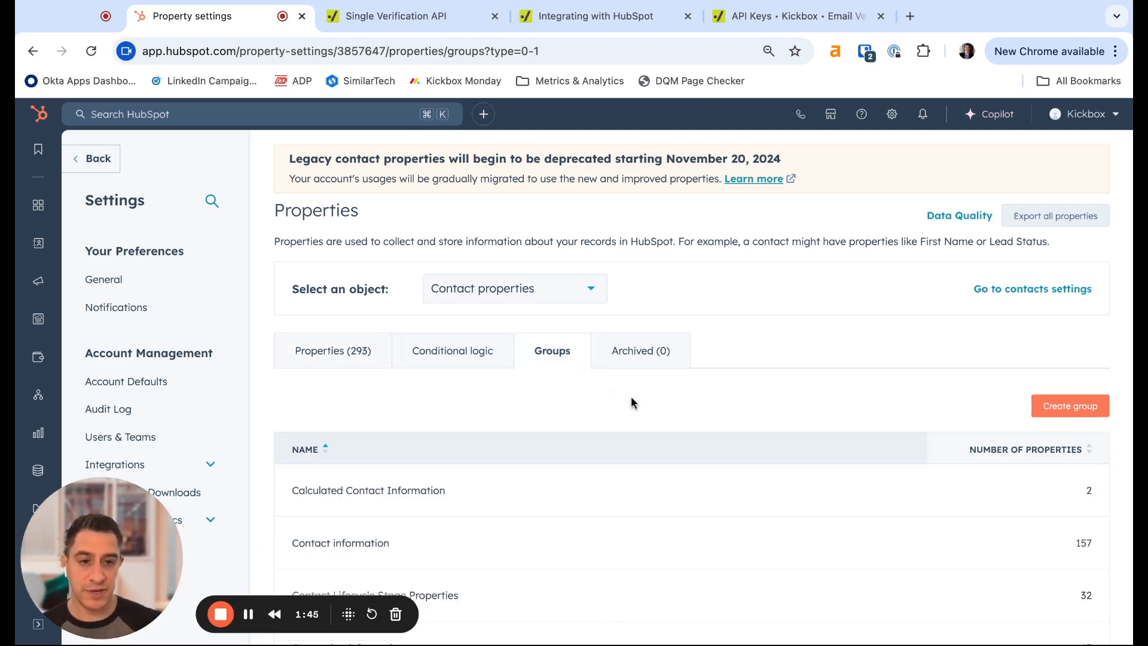
pyautogui.click(1051, 414)
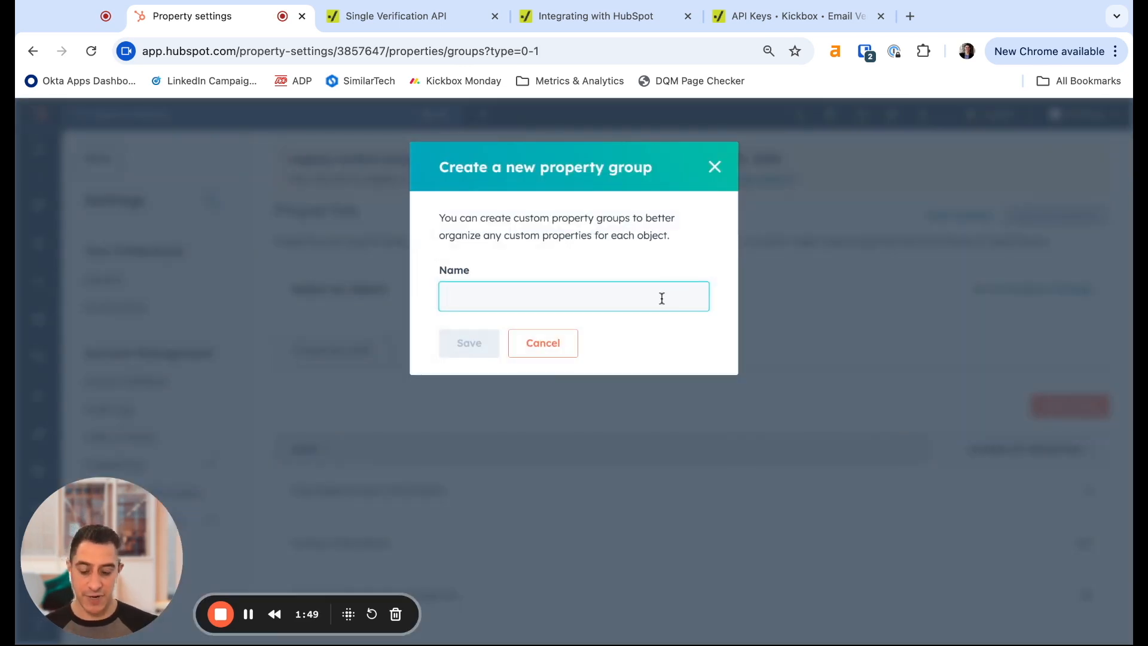
pyautogui.write('Kickbox Info')
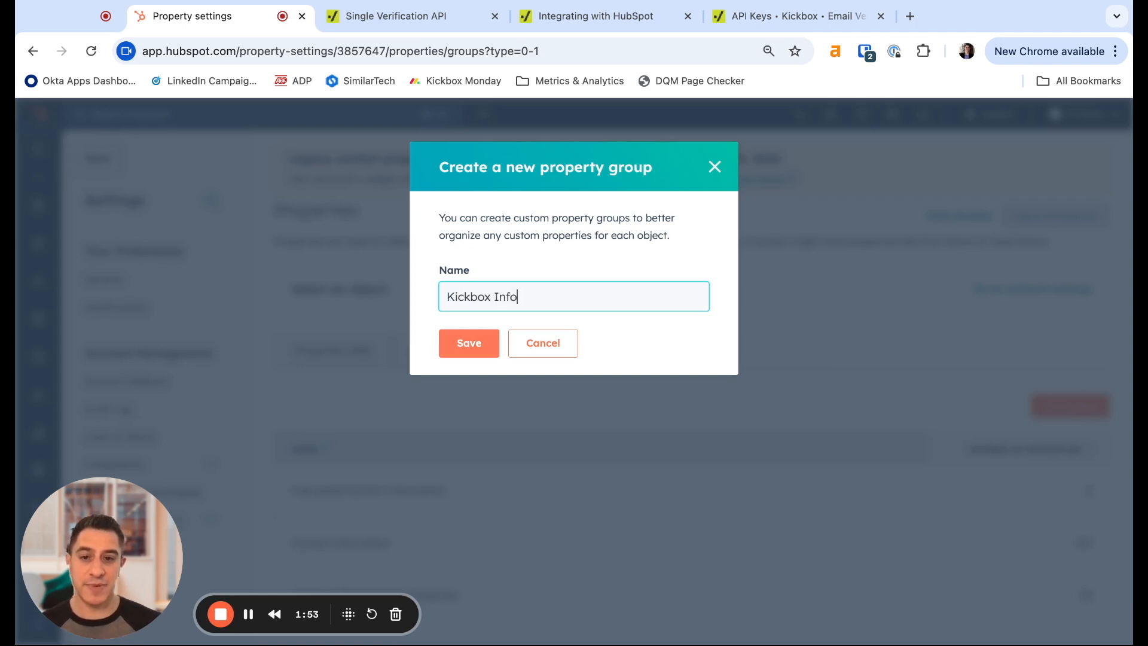
pyautogui.click(476, 348)
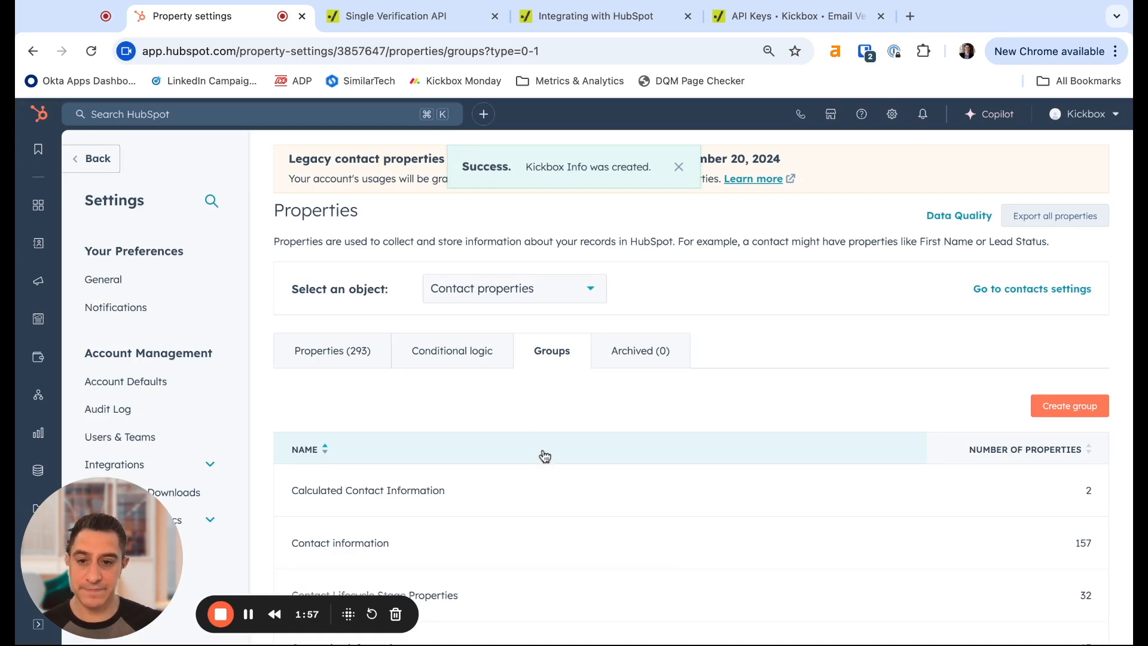
# Step: Display the properties belonging to the Kickbox Info group
pyautogui.scroll(-6, 596, 478)
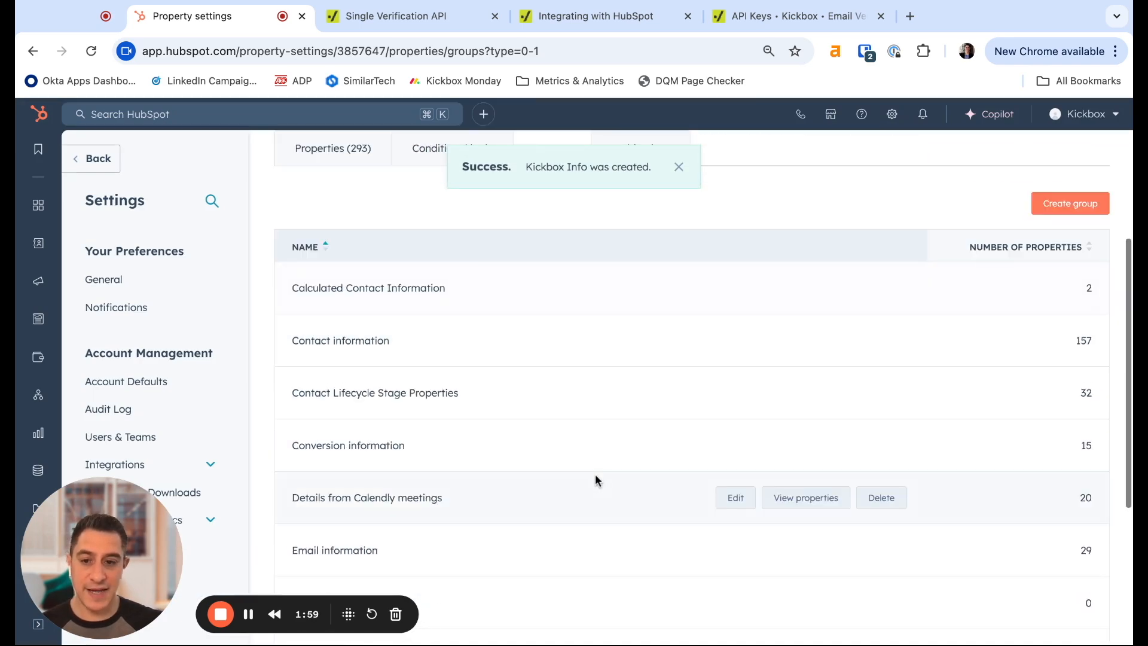
pyautogui.scroll(-2, 596, 479)
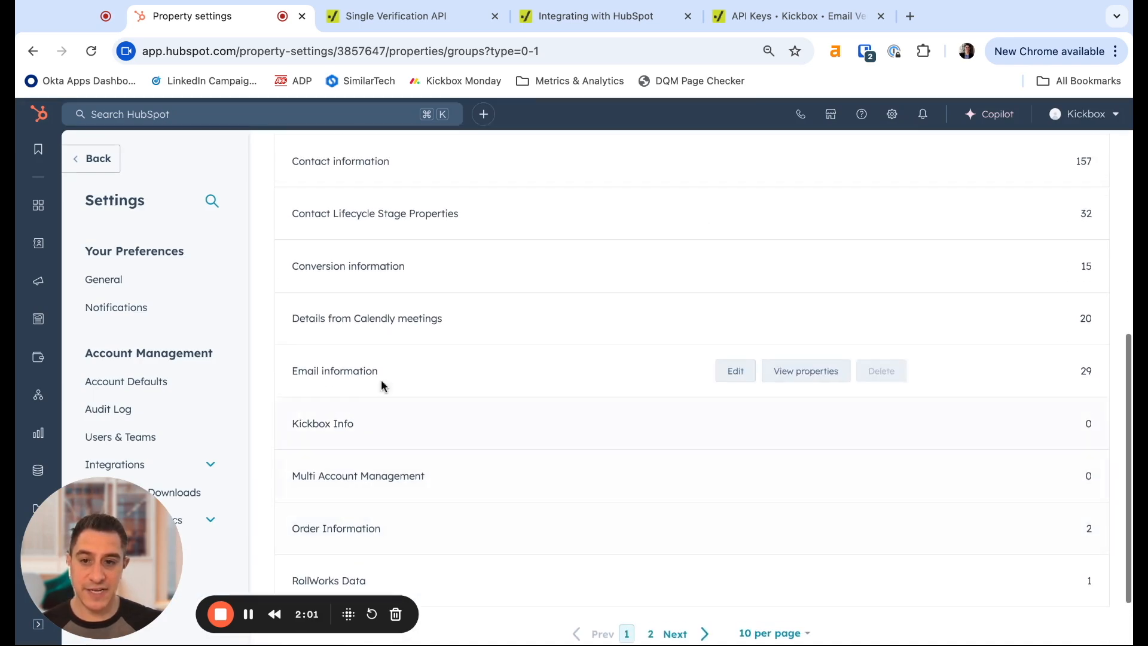
pyautogui.click(819, 429)
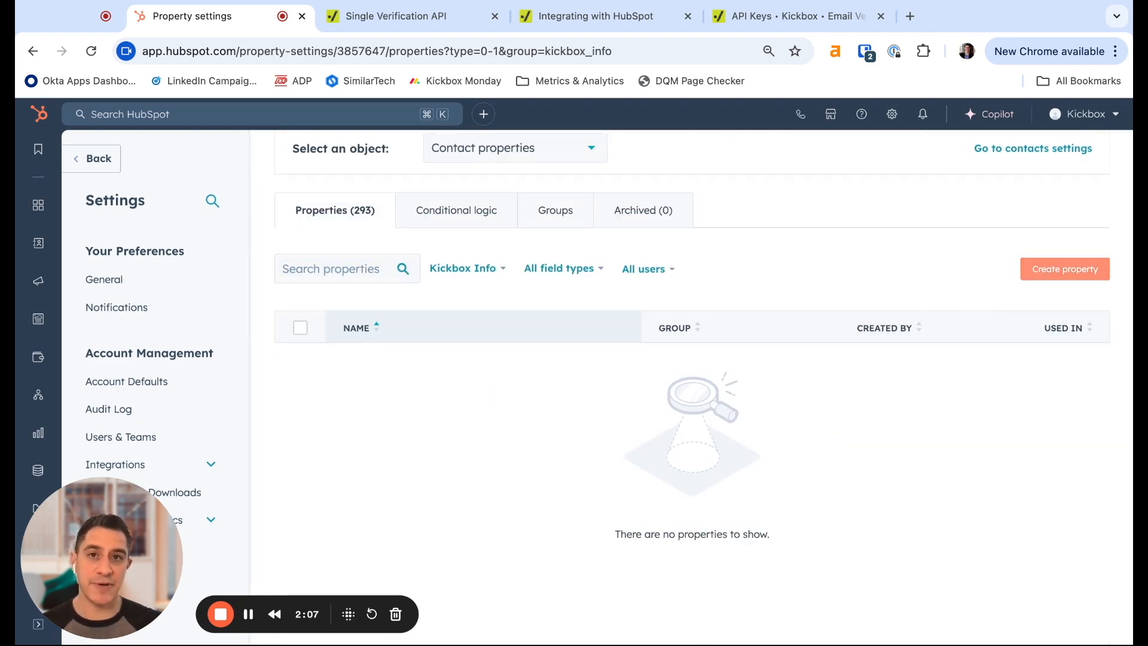
# Step: Start a new contact property labelled Disposable Address and assign it to the Kickbox Info group
pyautogui.click(1040, 272)
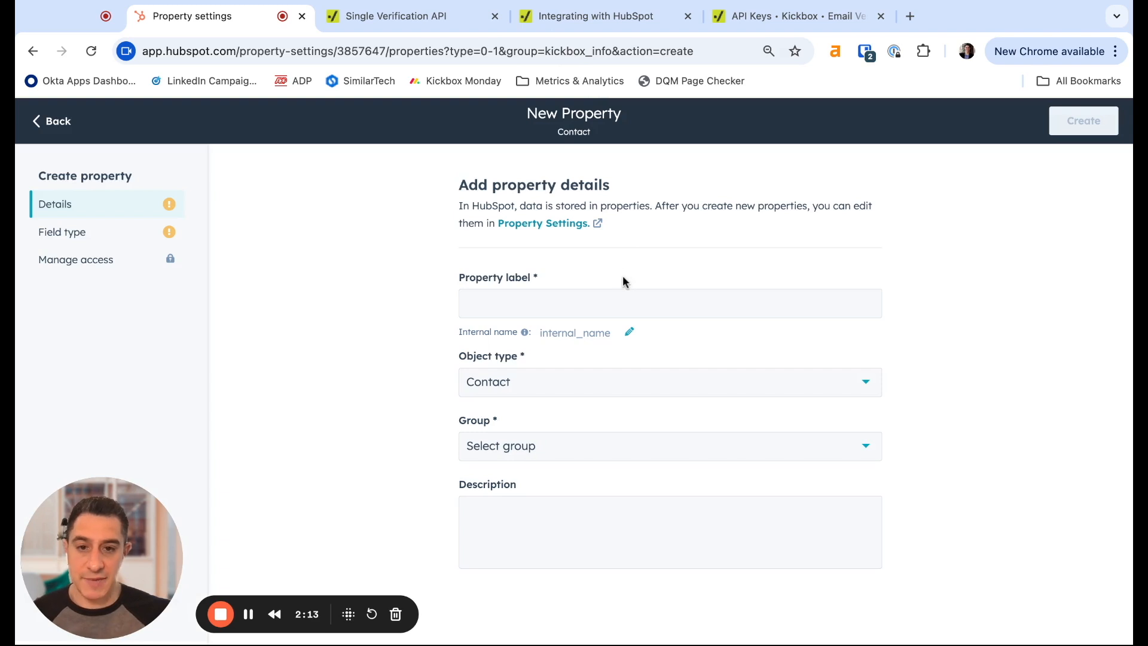
pyautogui.click(623, 305)
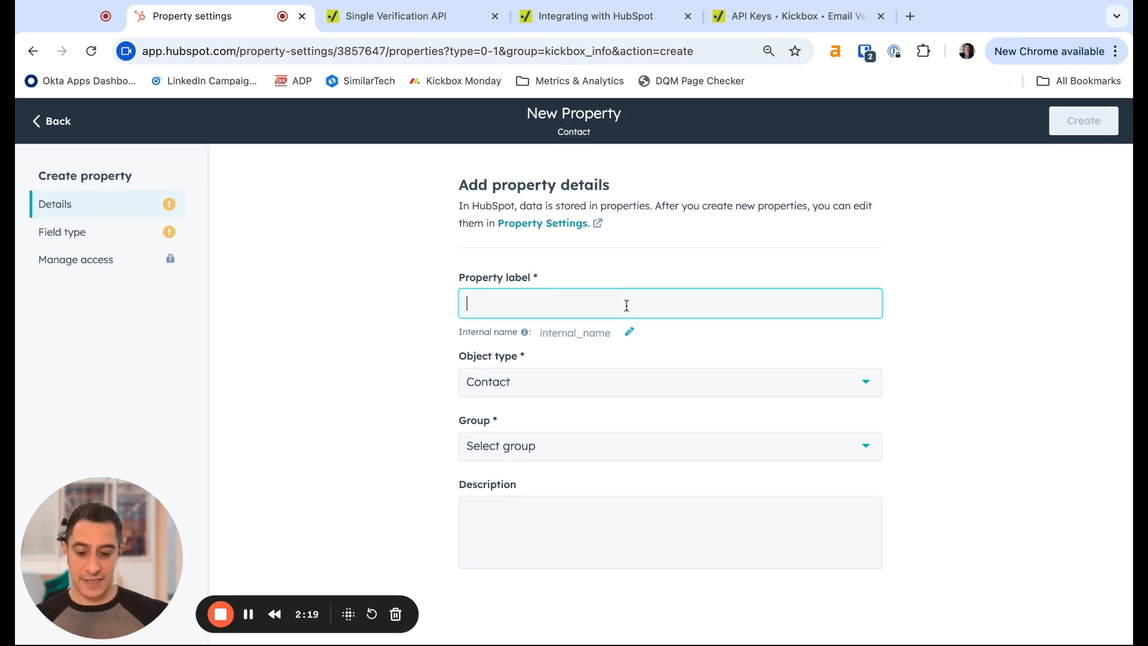
pyautogui.write('Disposa')
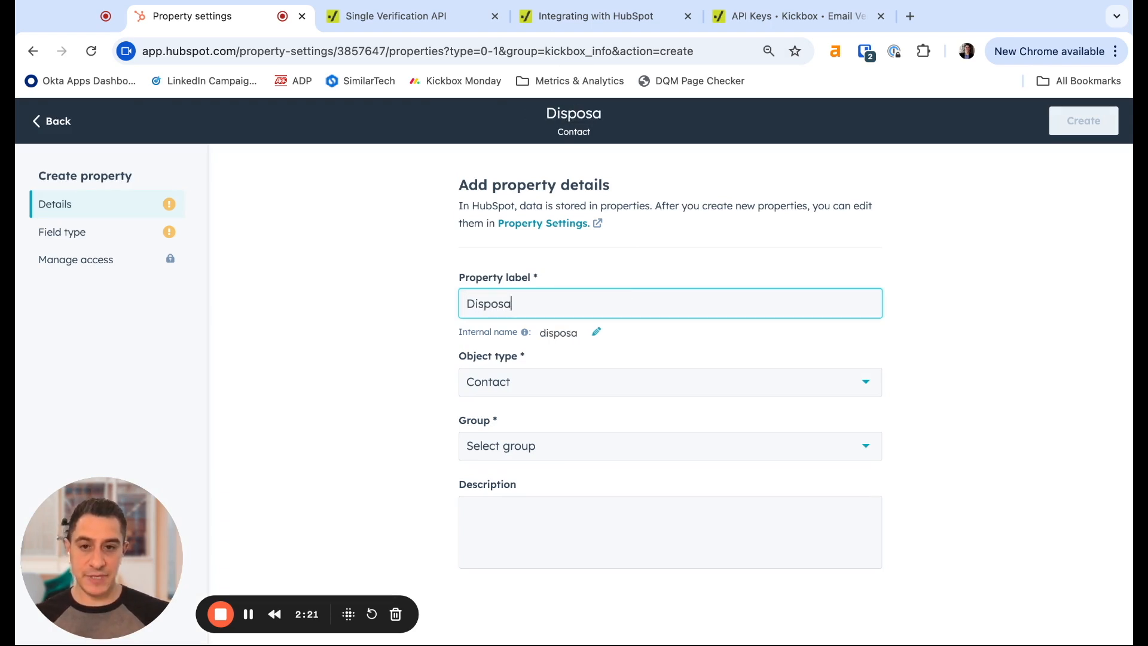
pyautogui.write('ble Address')
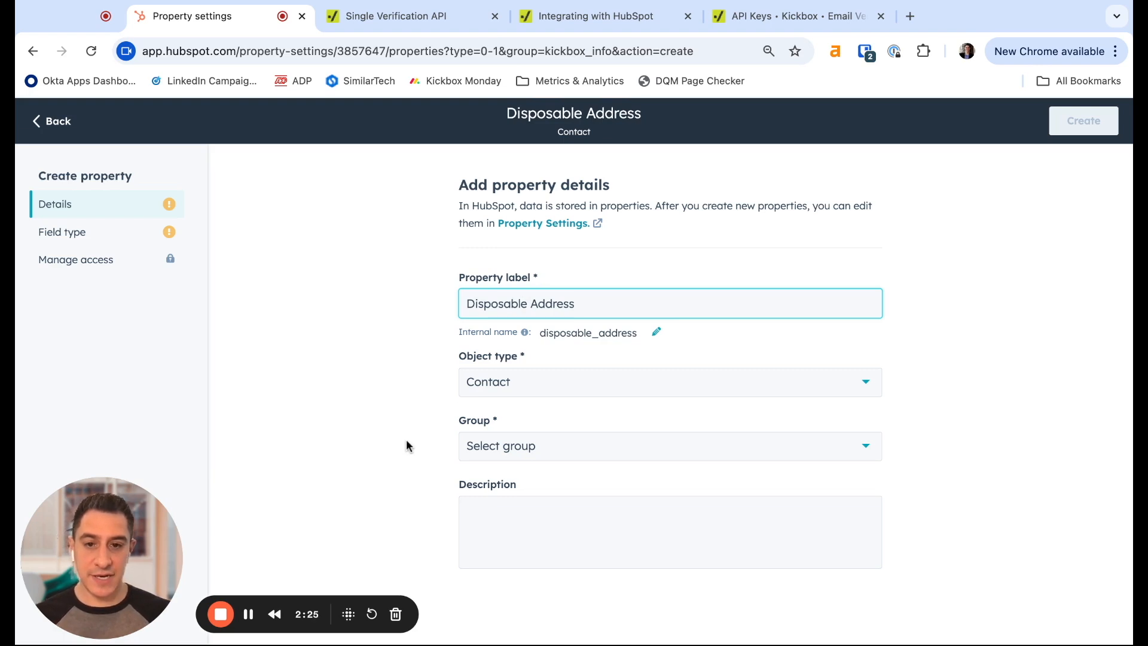
pyautogui.click(486, 456)
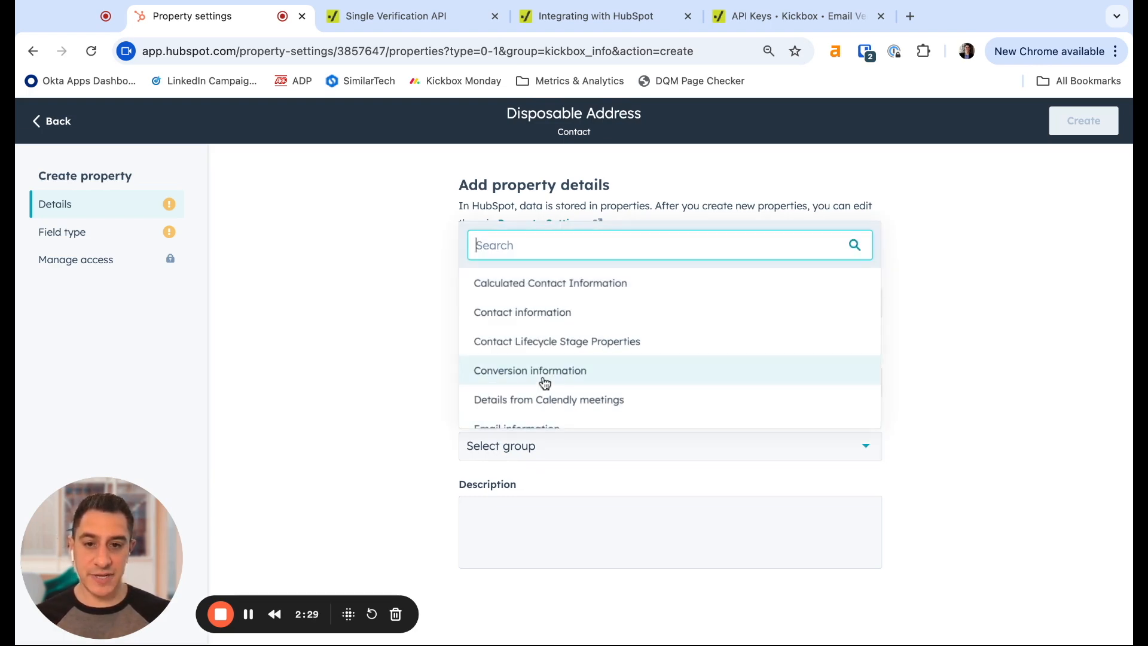
pyautogui.write('kick')
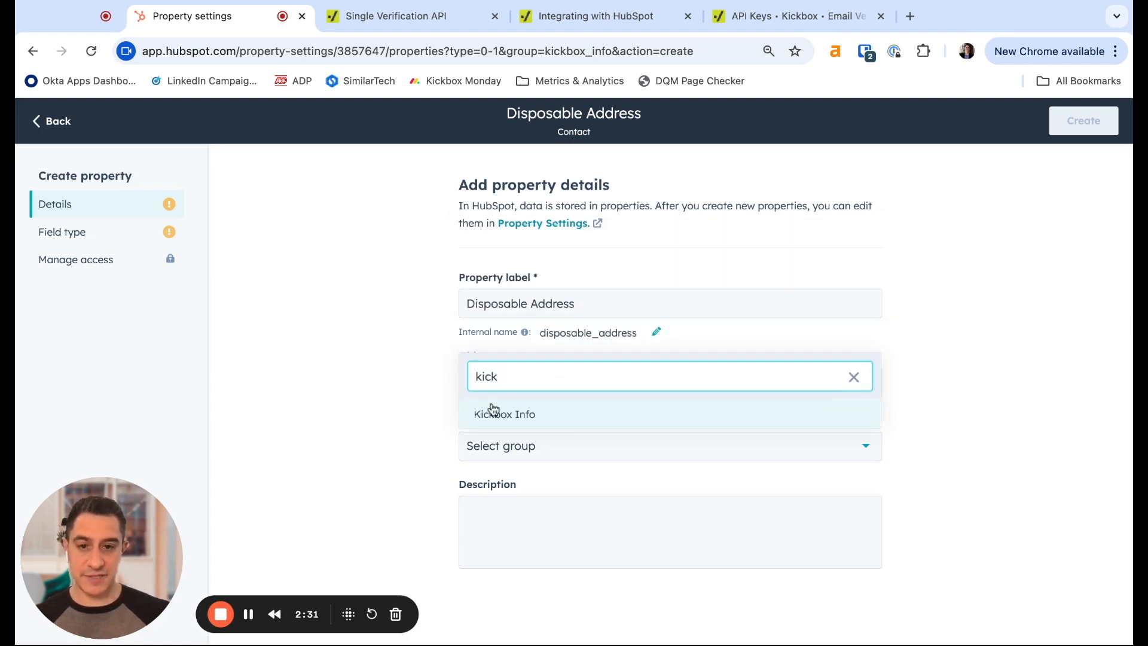
pyautogui.click(493, 412)
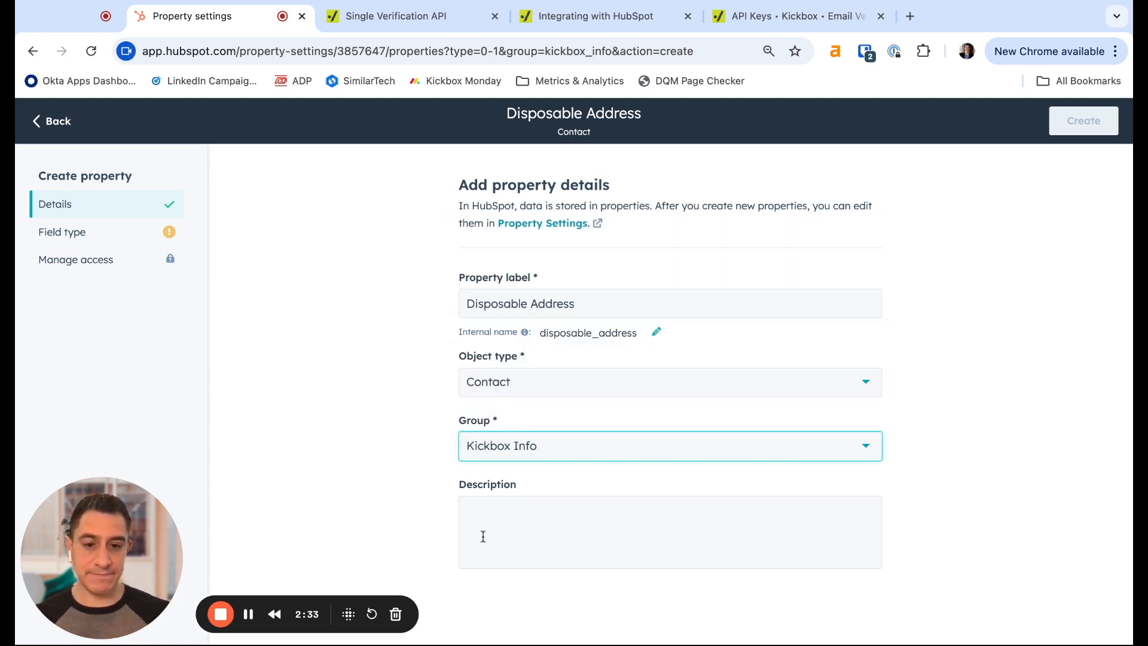
# Step: Set the Disposable Address property's field type to Single checkbox and create the property
pyautogui.click(99, 233)
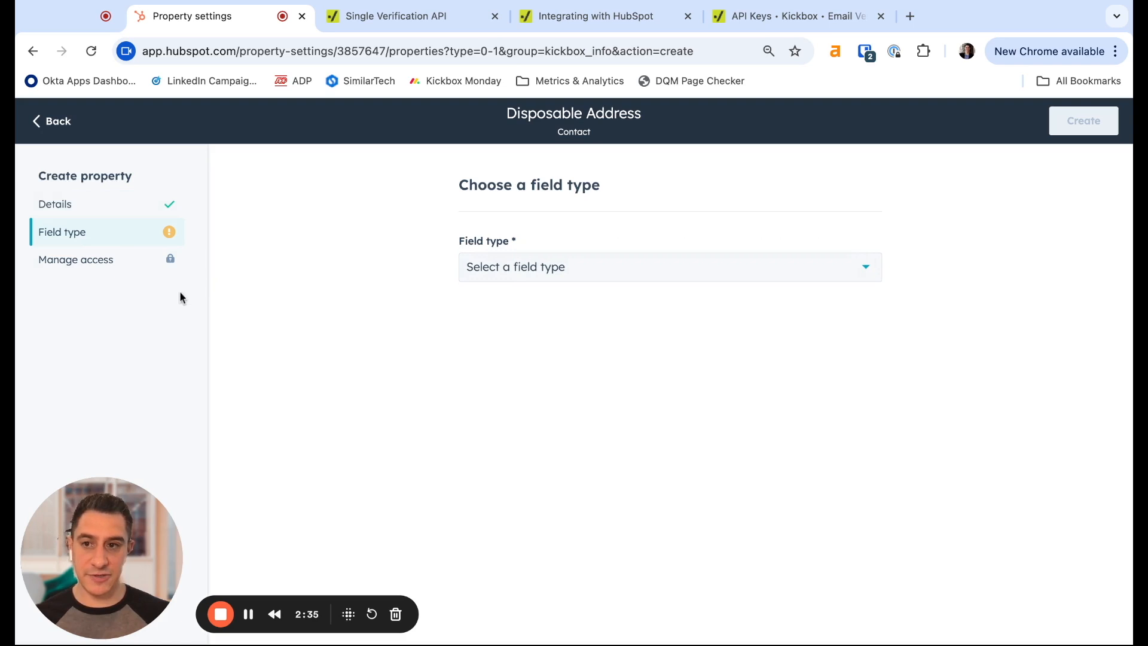
pyautogui.click(549, 269)
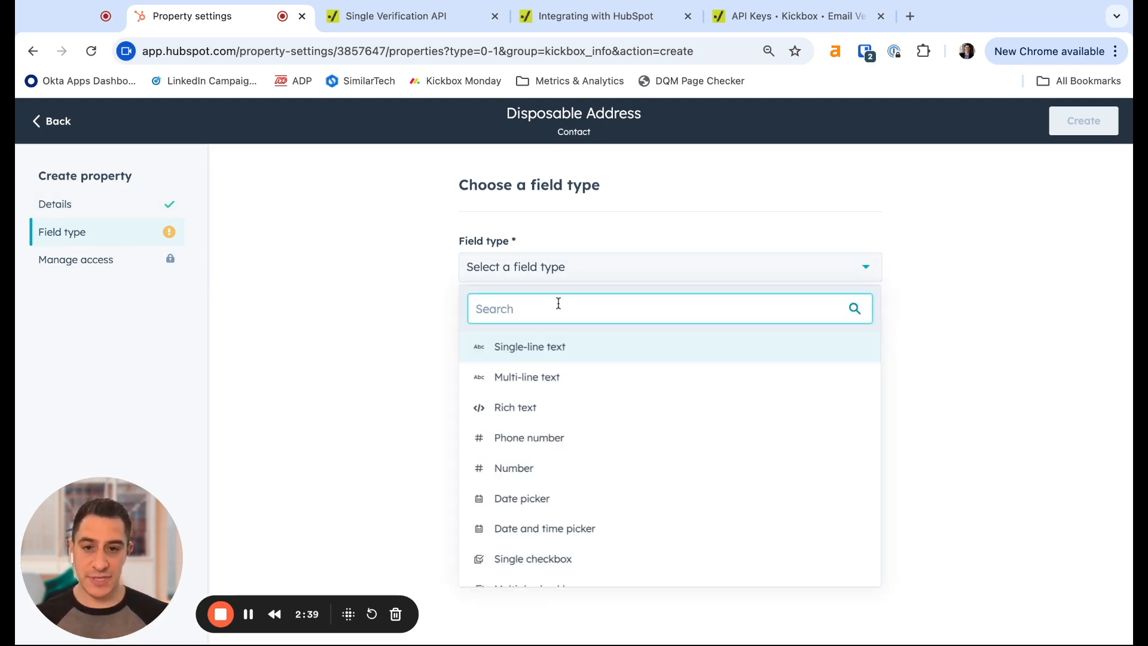
pyautogui.click(604, 559)
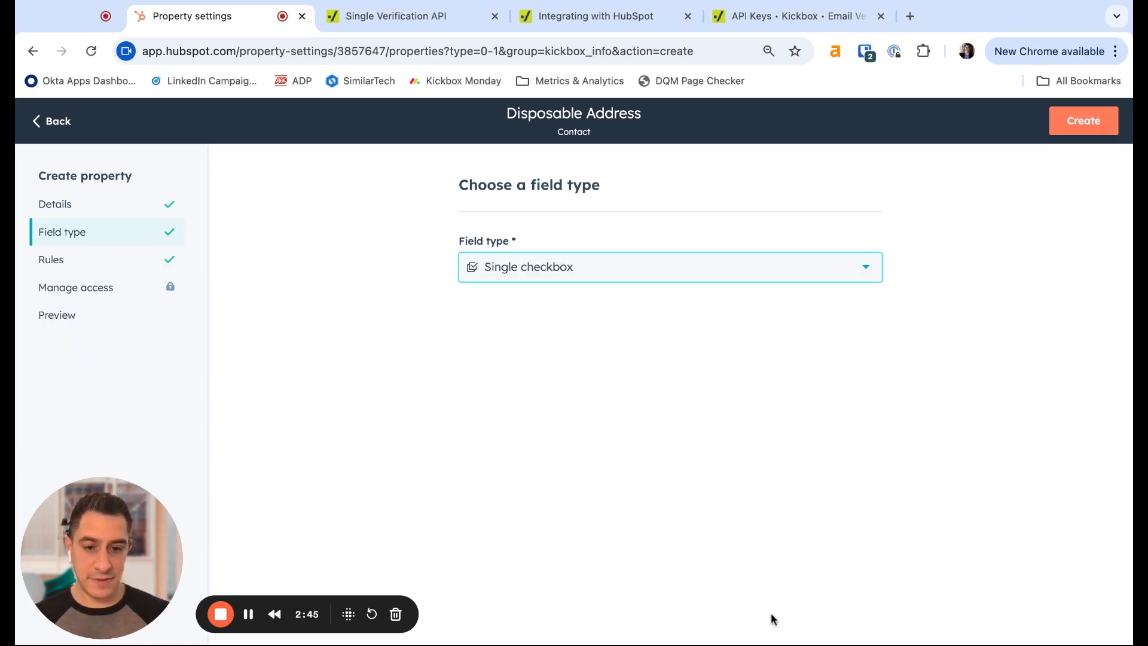
pyautogui.click(1098, 119)
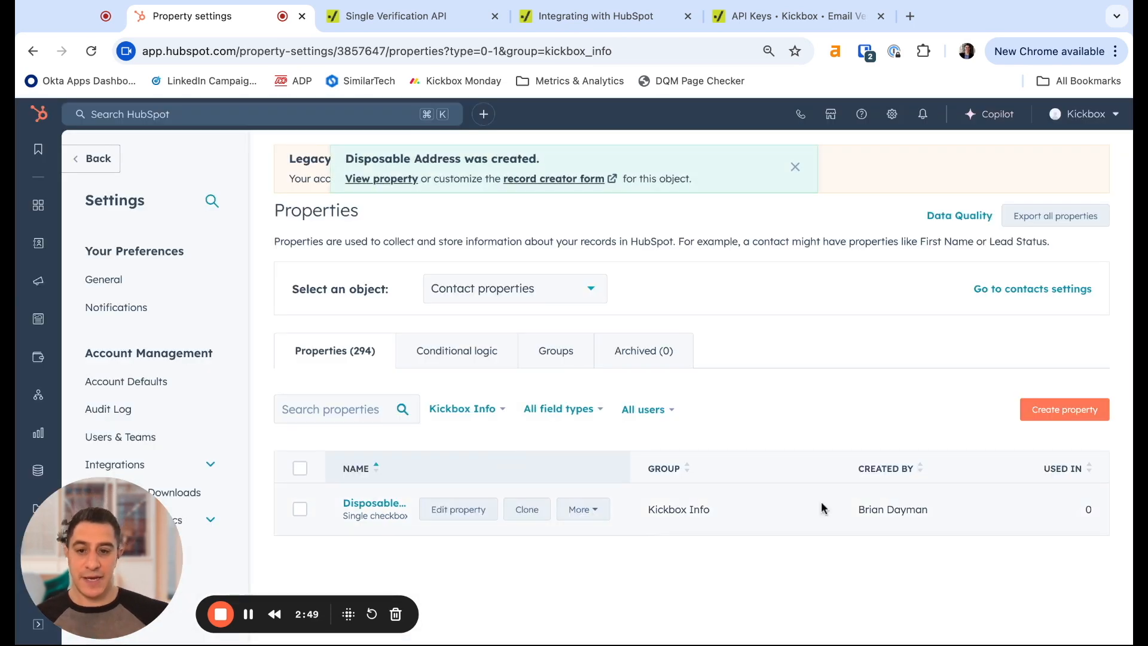
# Step: Start a new contact property labelled Free Address and assign it to the Kickbox Info group
pyautogui.click(1048, 411)
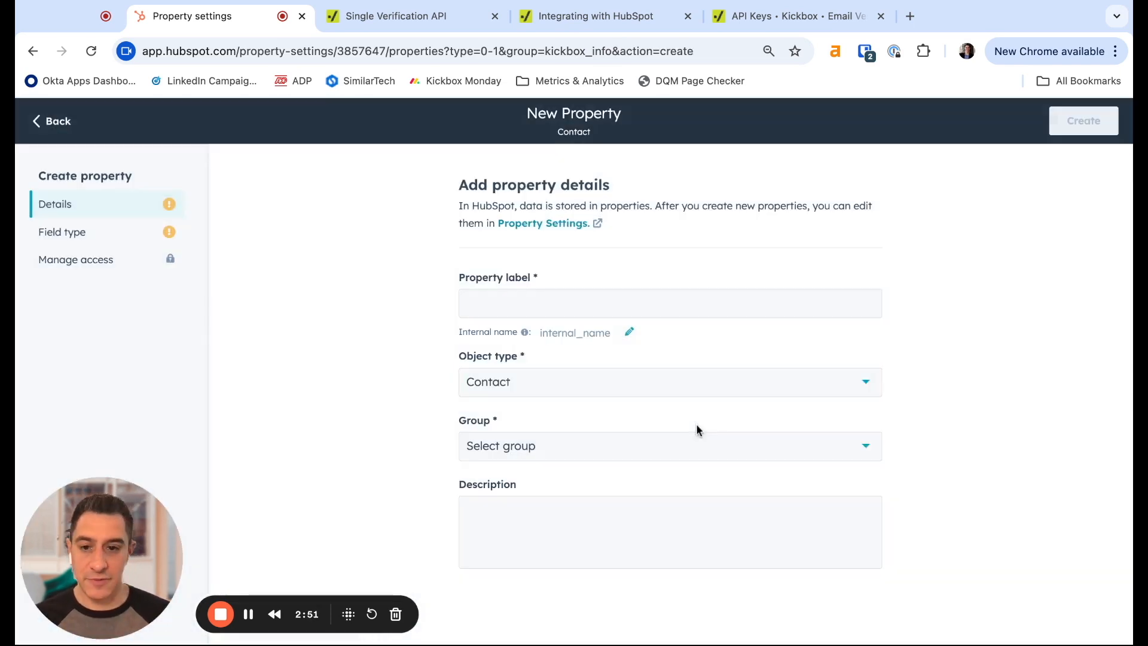
pyautogui.click(584, 300)
pyautogui.write('F')
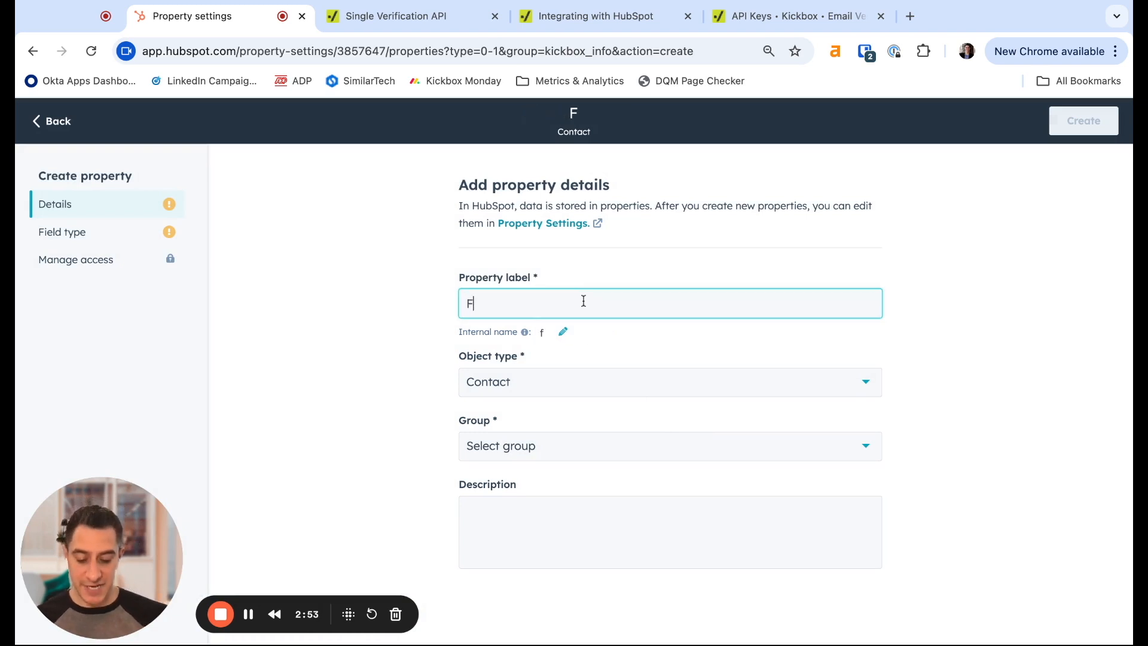
pyautogui.write('ree Address')
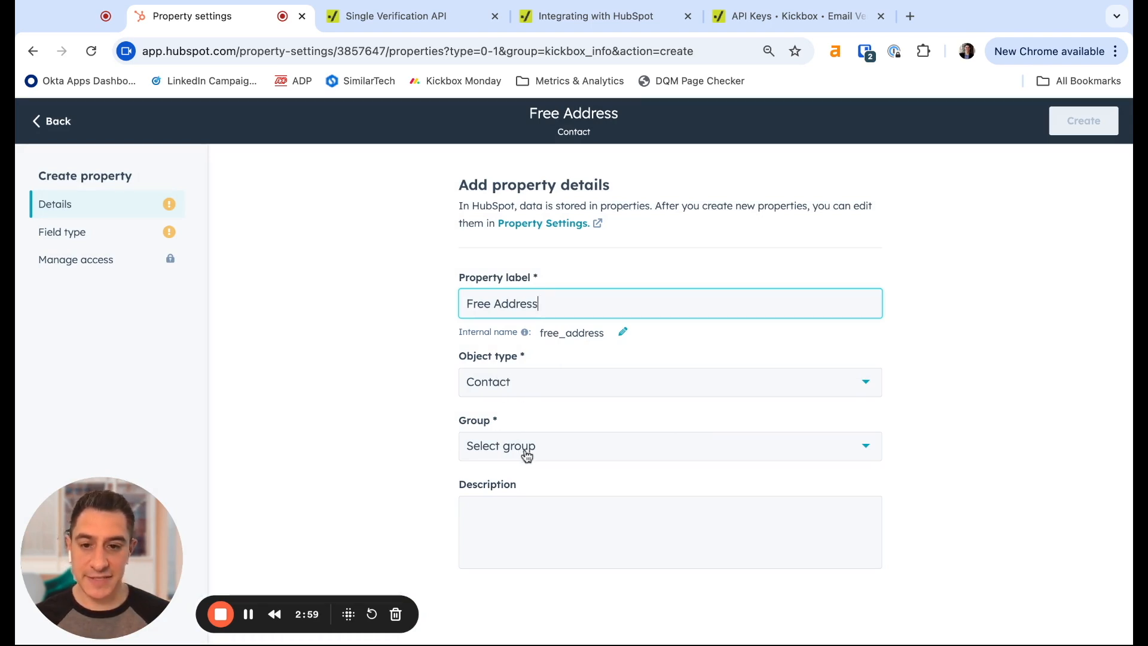
pyautogui.click(543, 463)
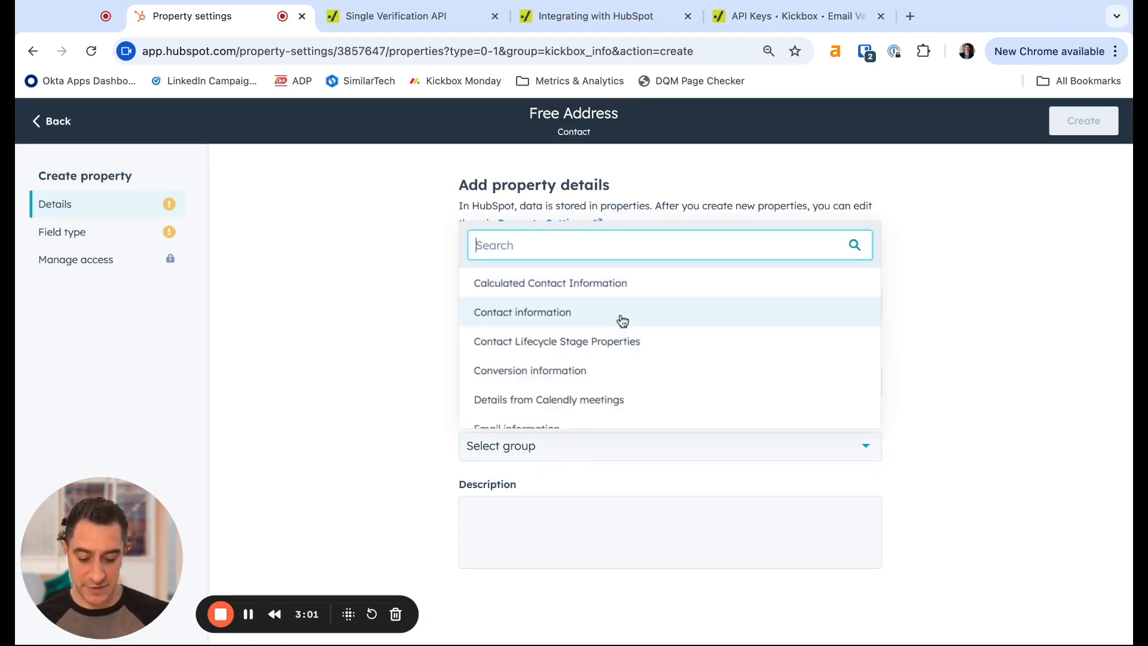
pyautogui.write('kick')
pyautogui.click(541, 409)
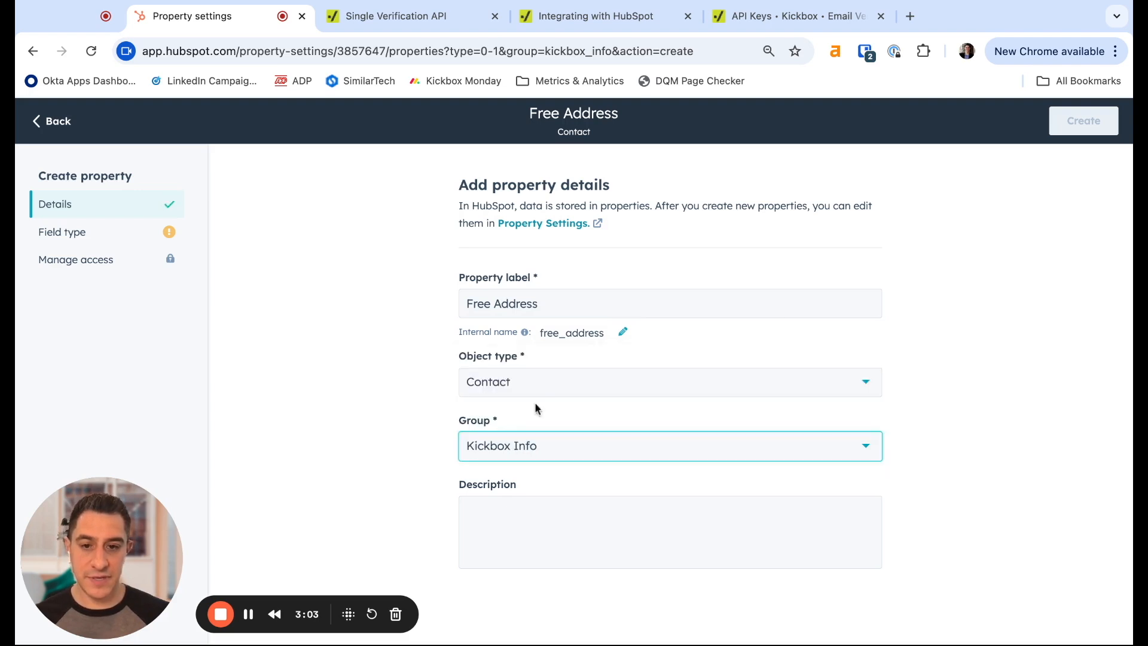
# Step: Set the Free Address property's field type to Single checkbox and create the property
pyautogui.click(141, 246)
pyautogui.click(546, 284)
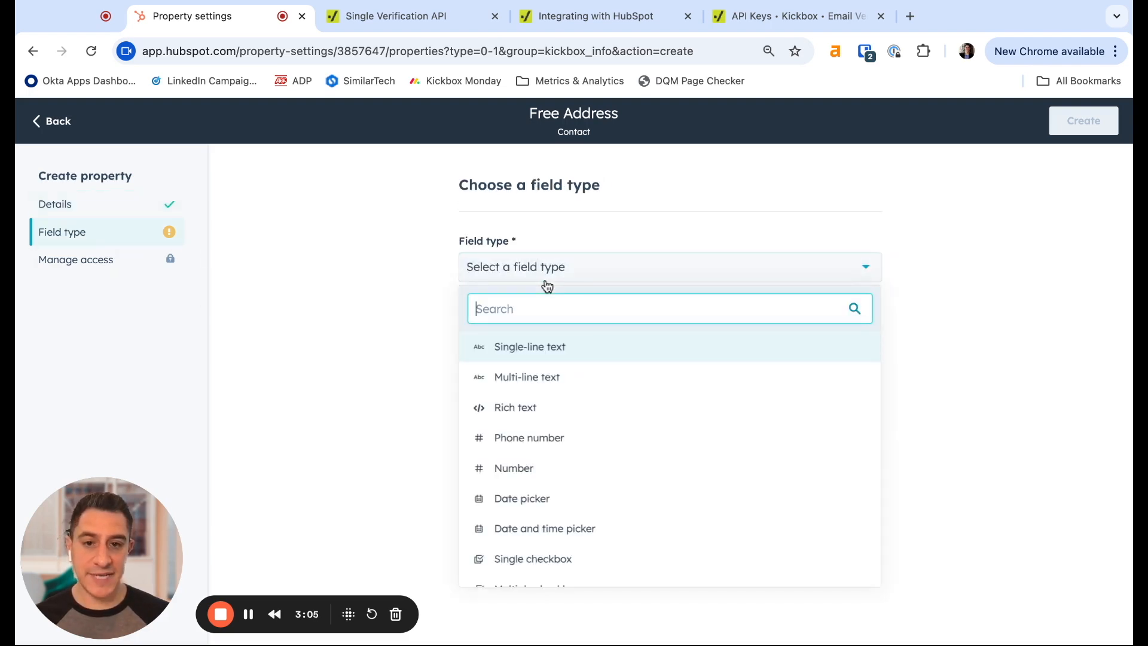
pyautogui.write('che')
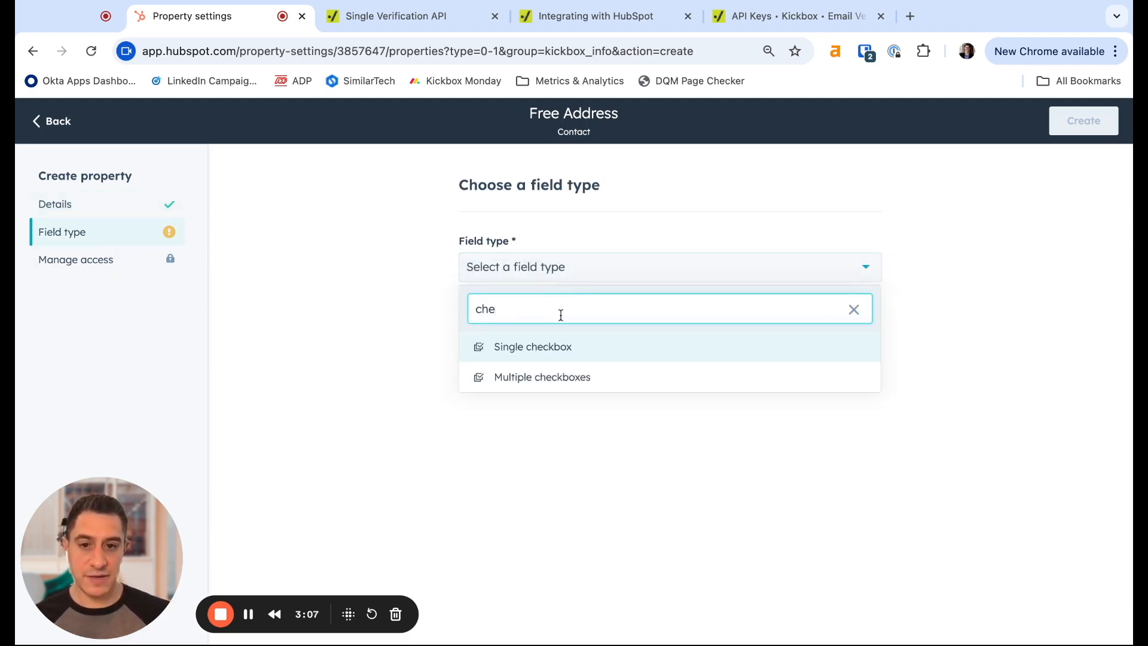
pyautogui.click(560, 359)
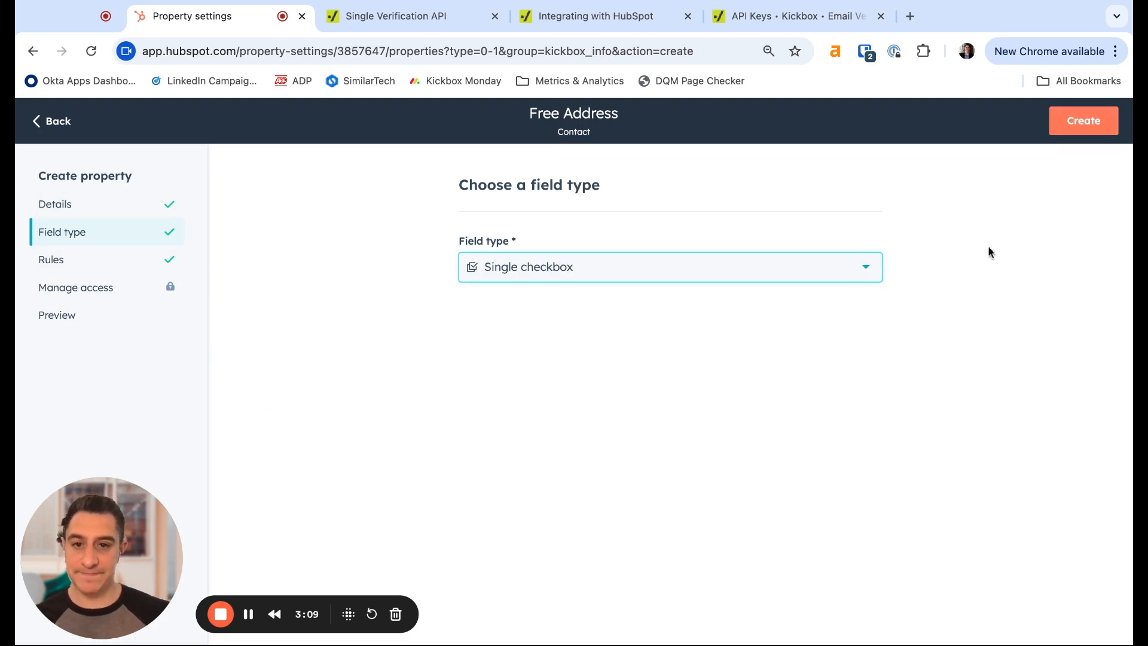
pyautogui.click(1069, 130)
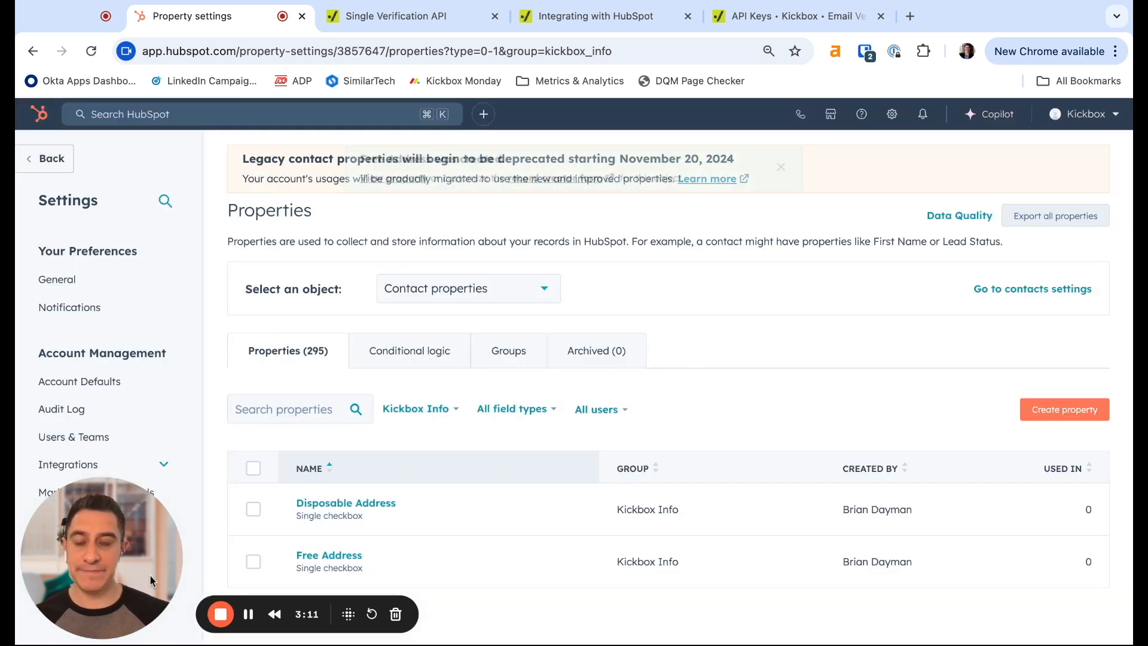
# Step: Start a new contact property labelled Role Address and assign it to the Kickbox Info group
pyautogui.scroll(-1, 837, 443)
pyautogui.click(1059, 378)
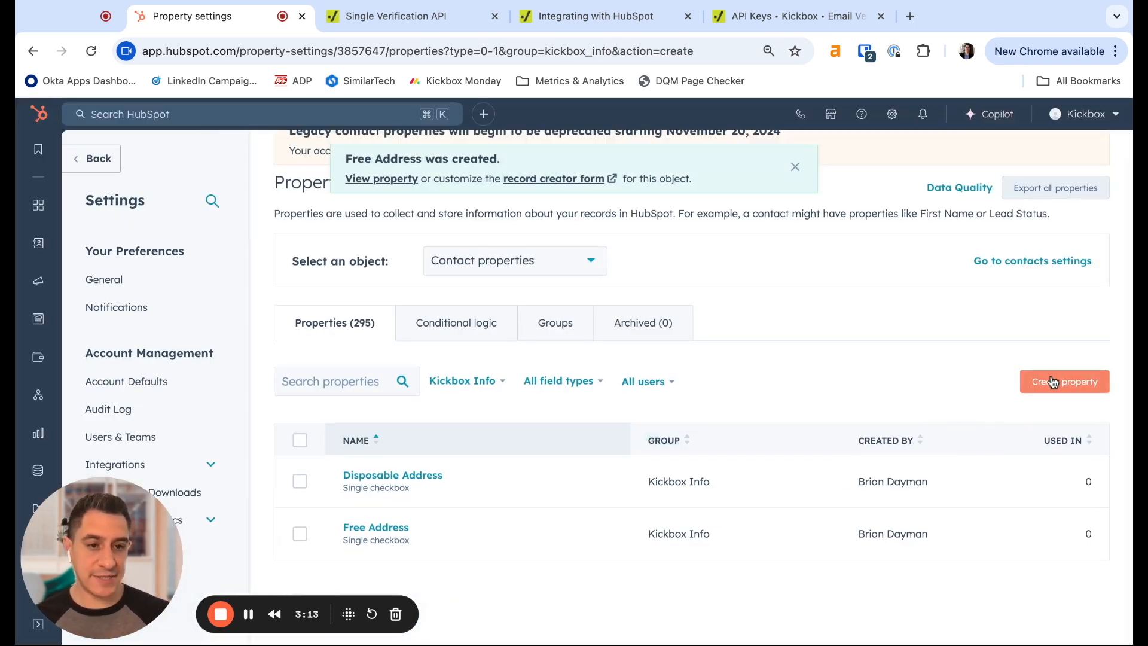
pyautogui.click(516, 308)
pyautogui.write('Role ')
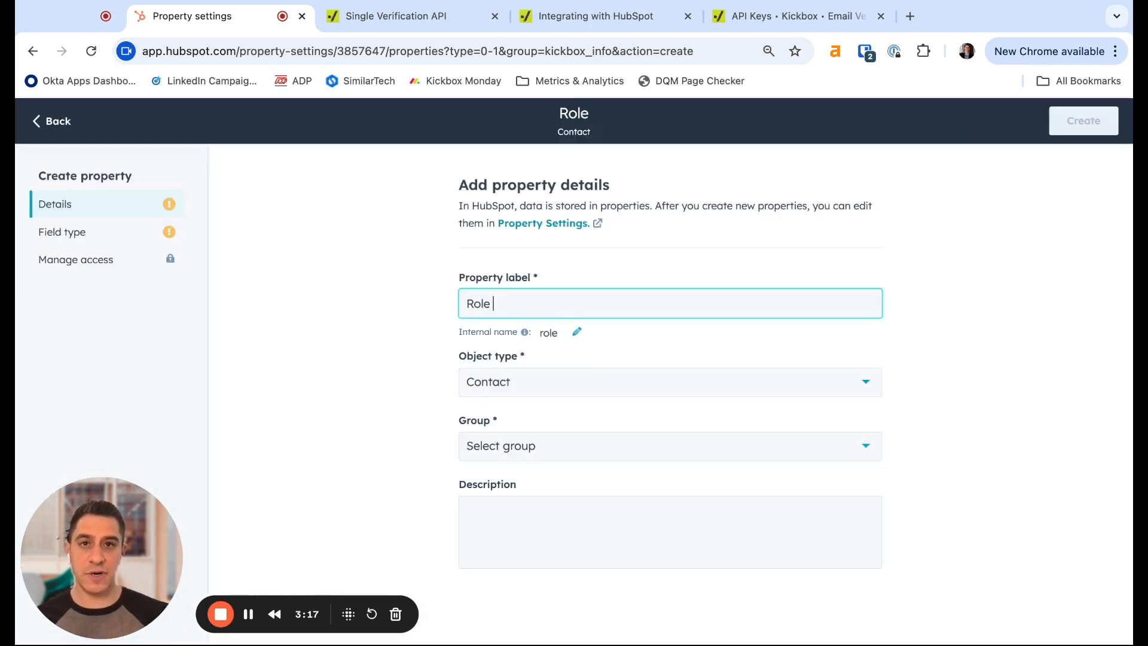
pyautogui.write('Address')
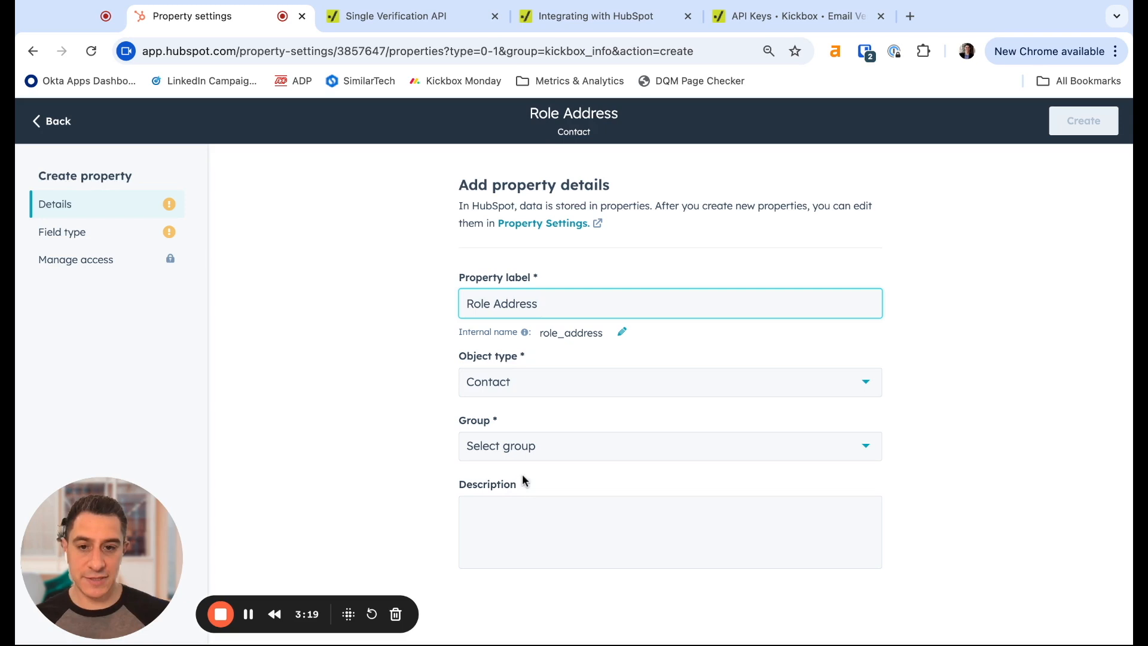
pyautogui.click(529, 460)
pyautogui.write('kick')
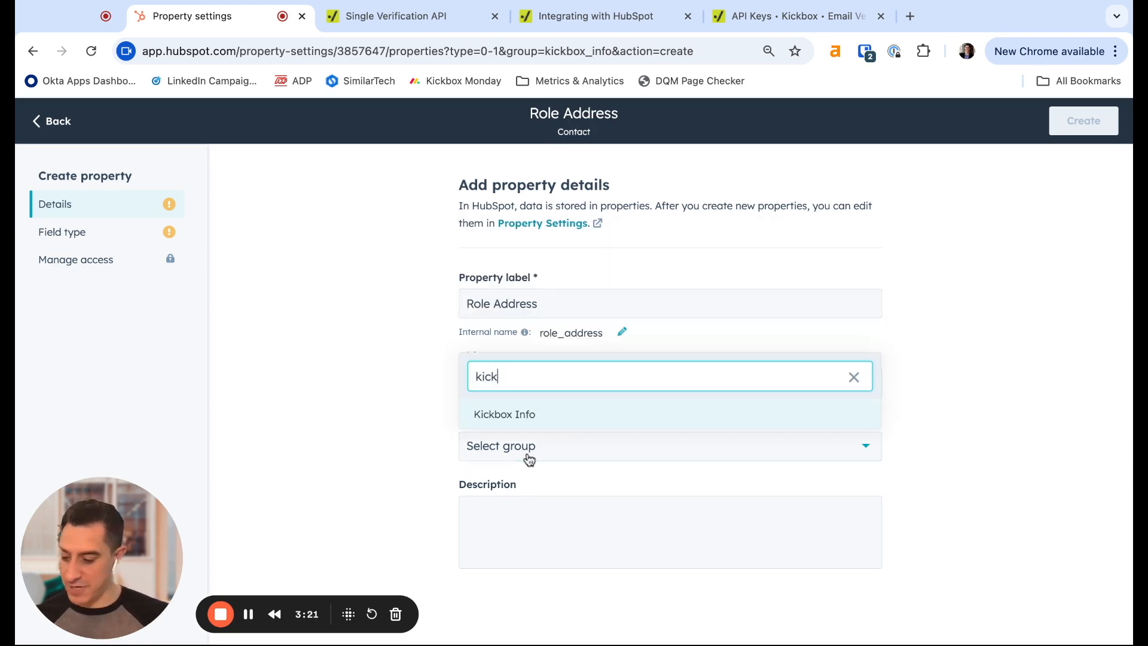
pyautogui.click(523, 415)
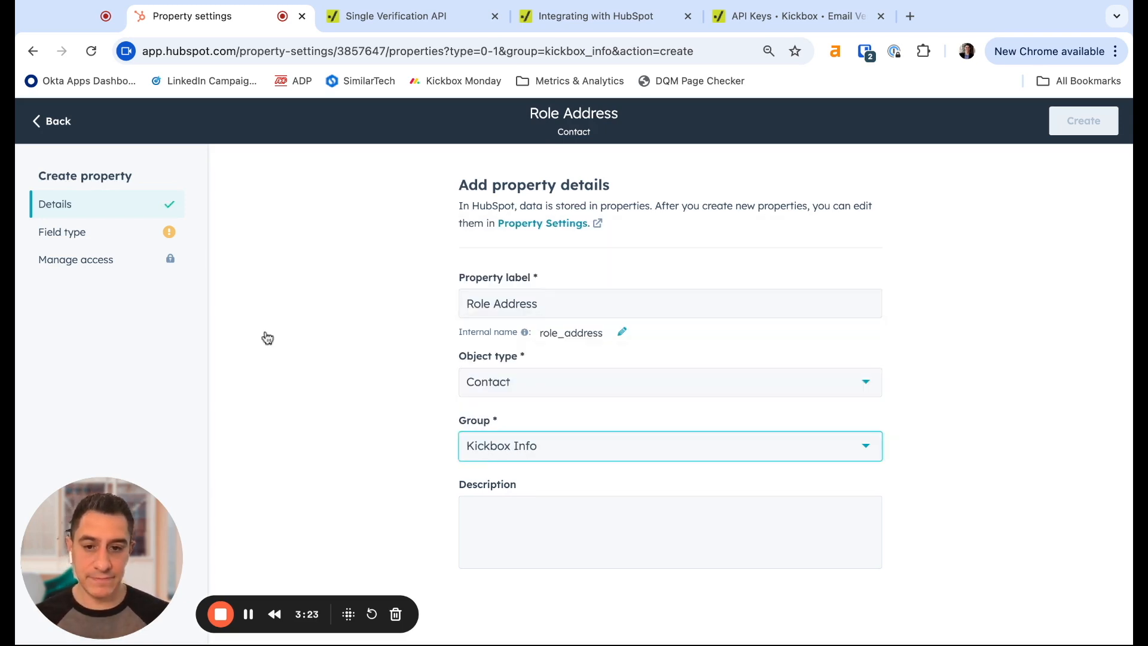
# Step: Set the Role Address property's field type to Single checkbox and create the property
pyautogui.click(87, 235)
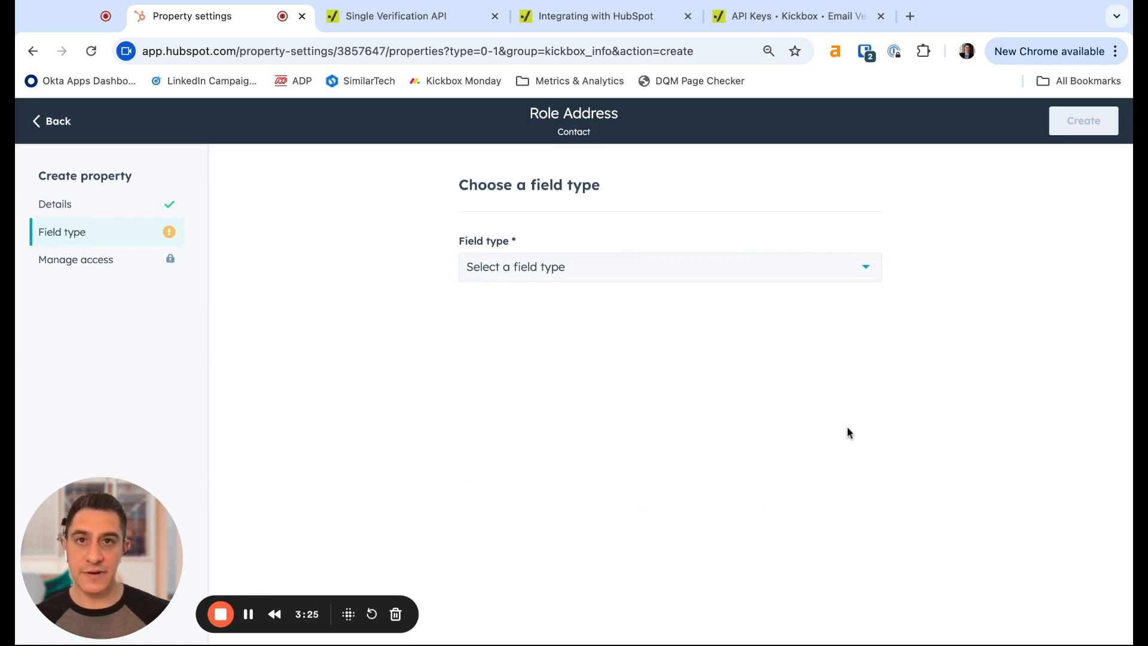
pyautogui.click(586, 274)
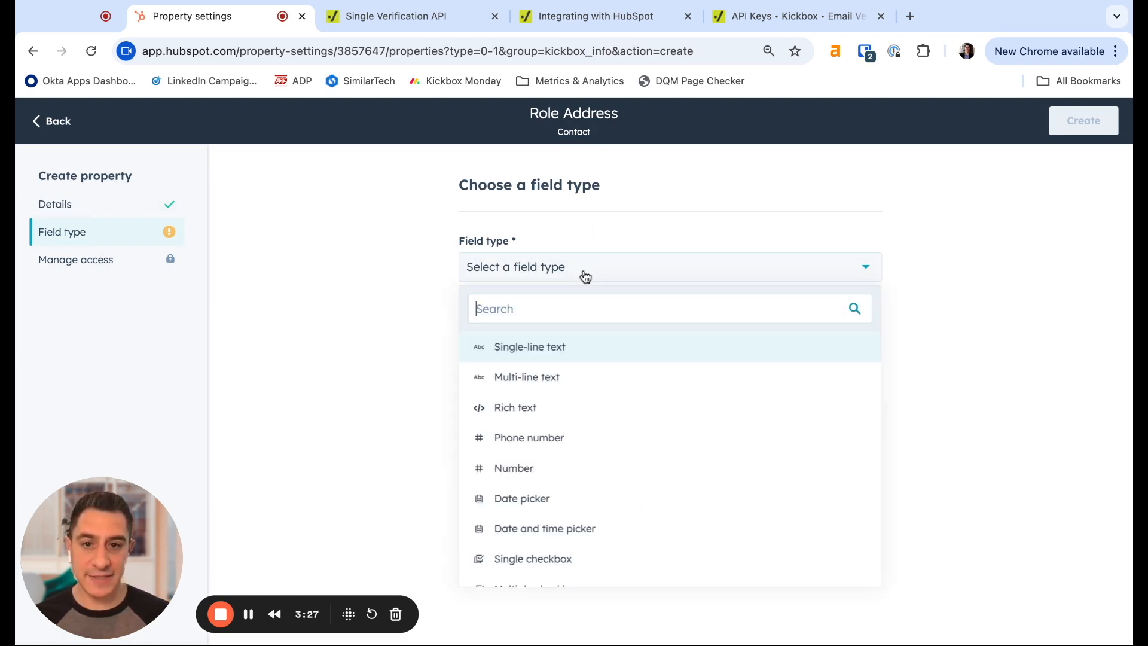
pyautogui.write('singl')
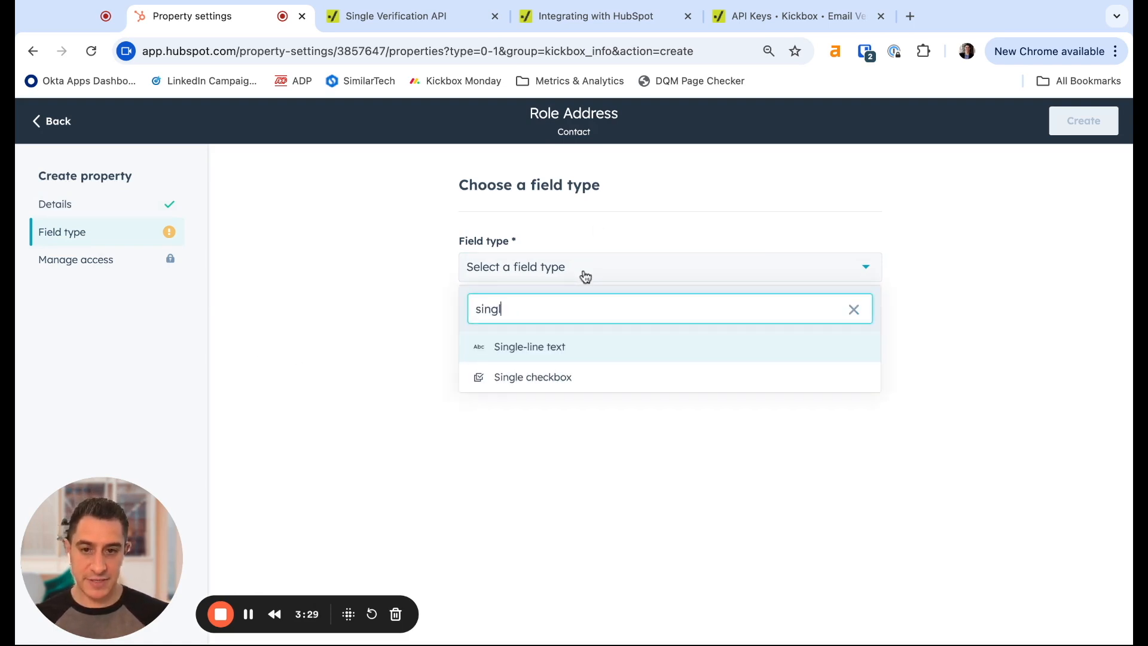
pyautogui.click(548, 377)
pyautogui.click(1083, 122)
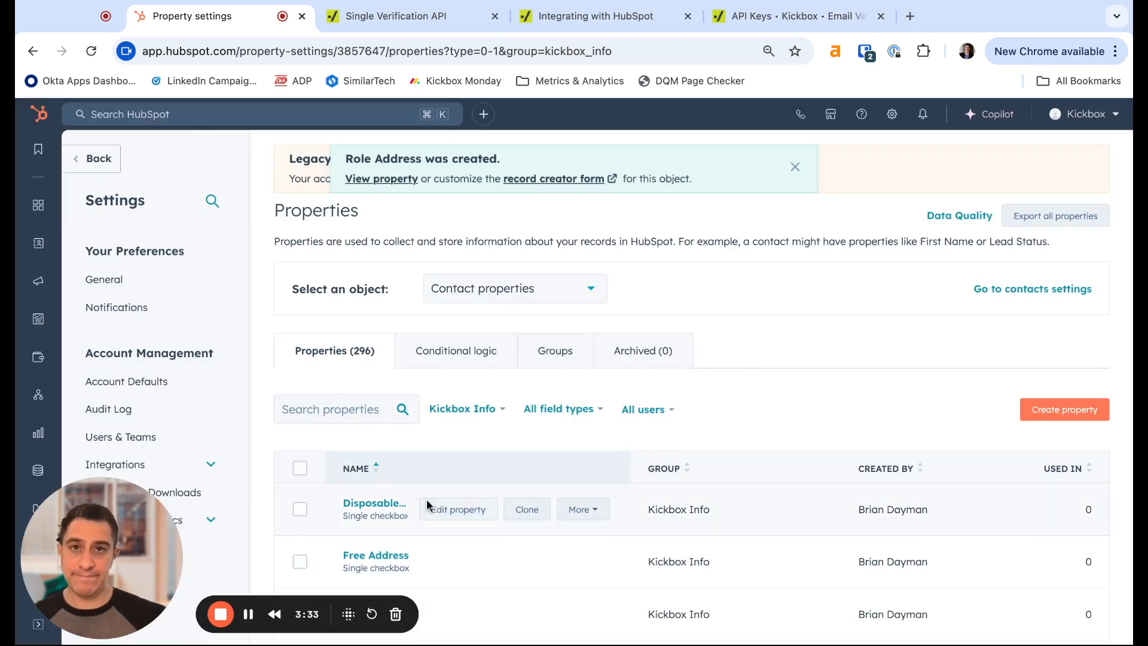
# Step: Start a new contact property labelled Sendex Score and assign it to the Kickbox Info group
pyautogui.scroll(-2, 837, 365)
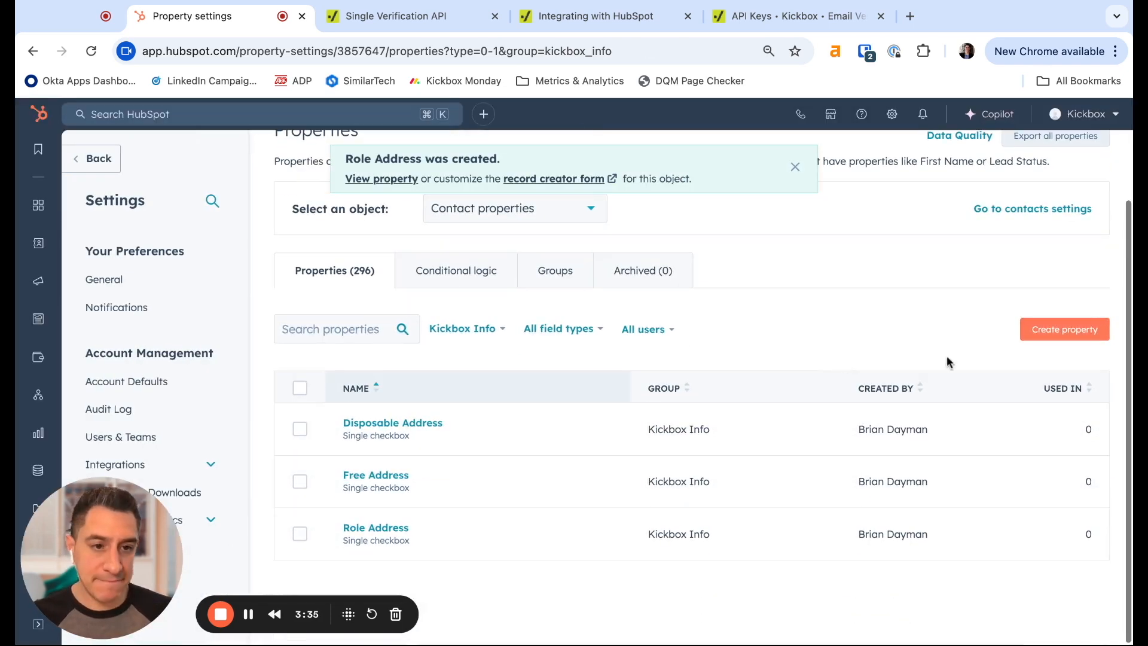
pyautogui.click(1064, 330)
pyautogui.click(653, 302)
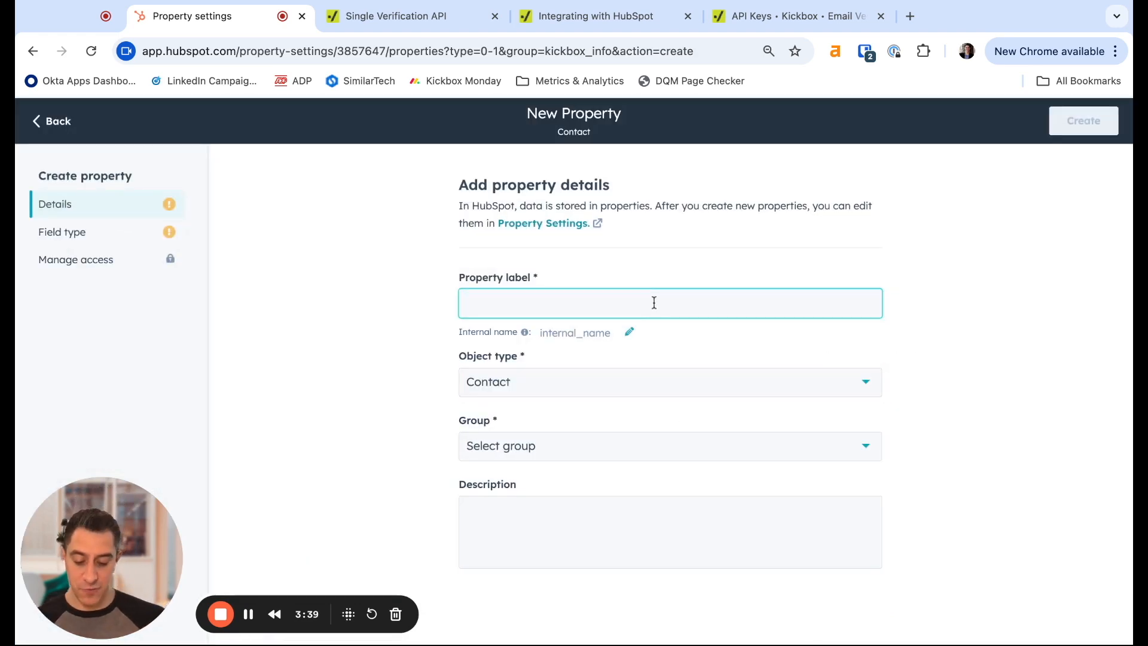
pyautogui.write('Send')
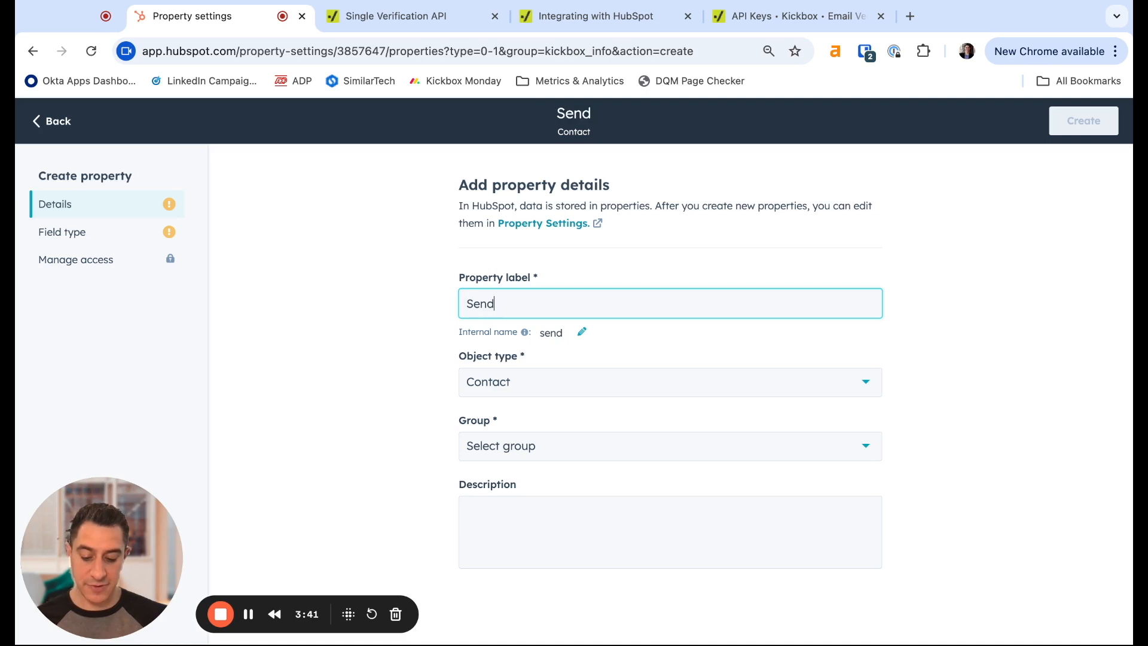
pyautogui.write('ex Score')
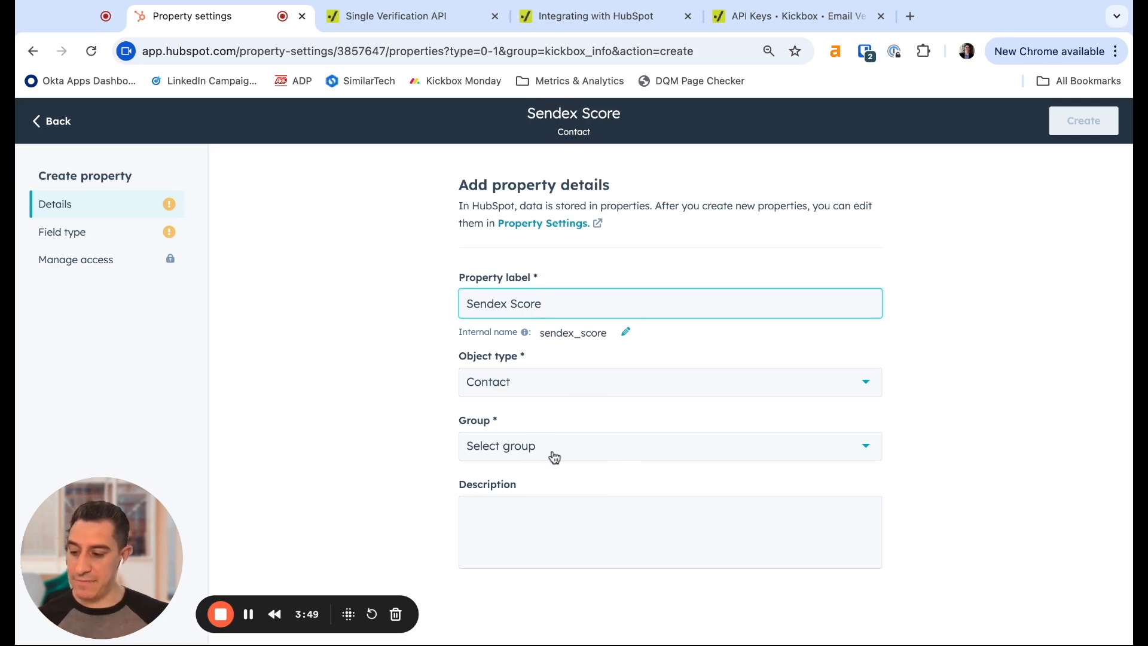
pyautogui.click(758, 457)
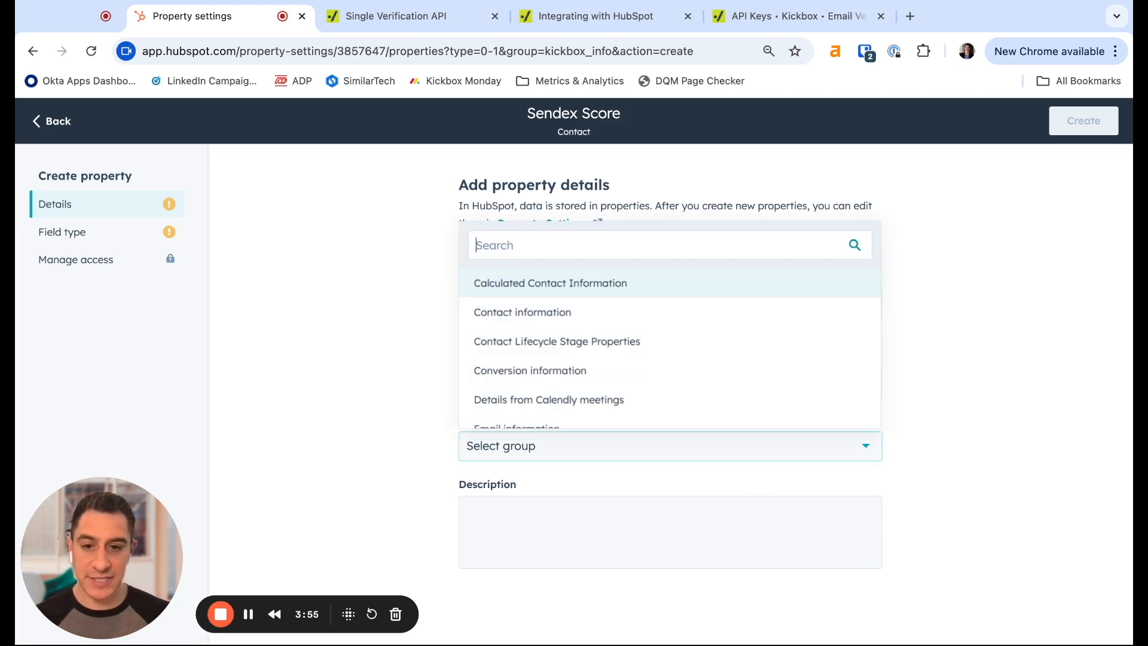
pyautogui.write('kick')
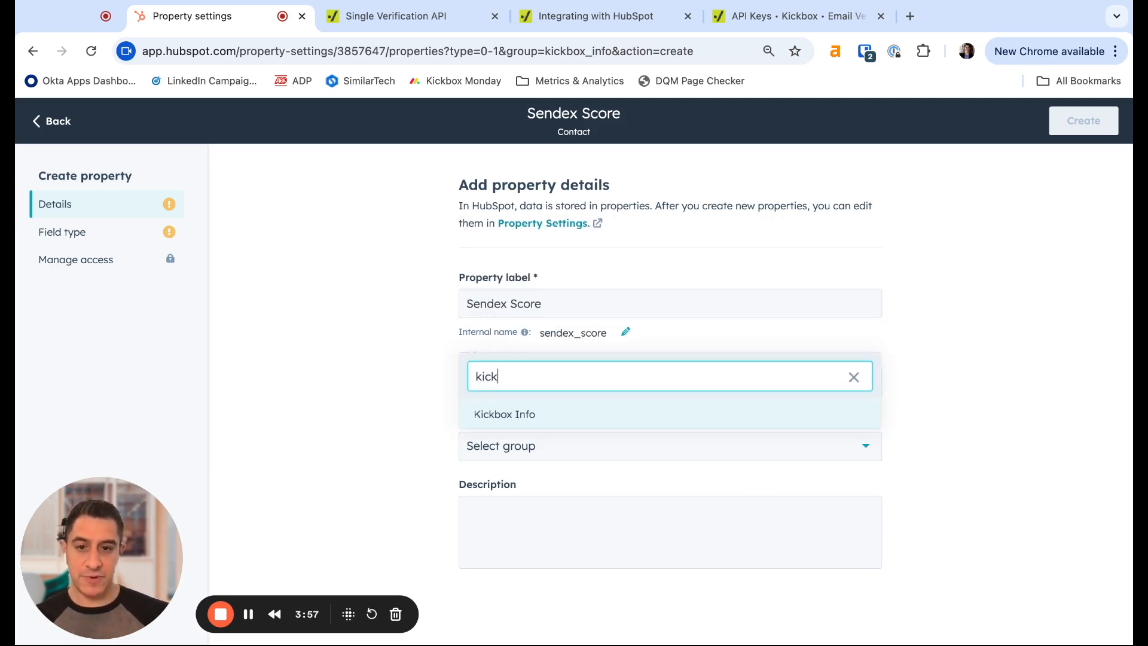
pyautogui.click(566, 424)
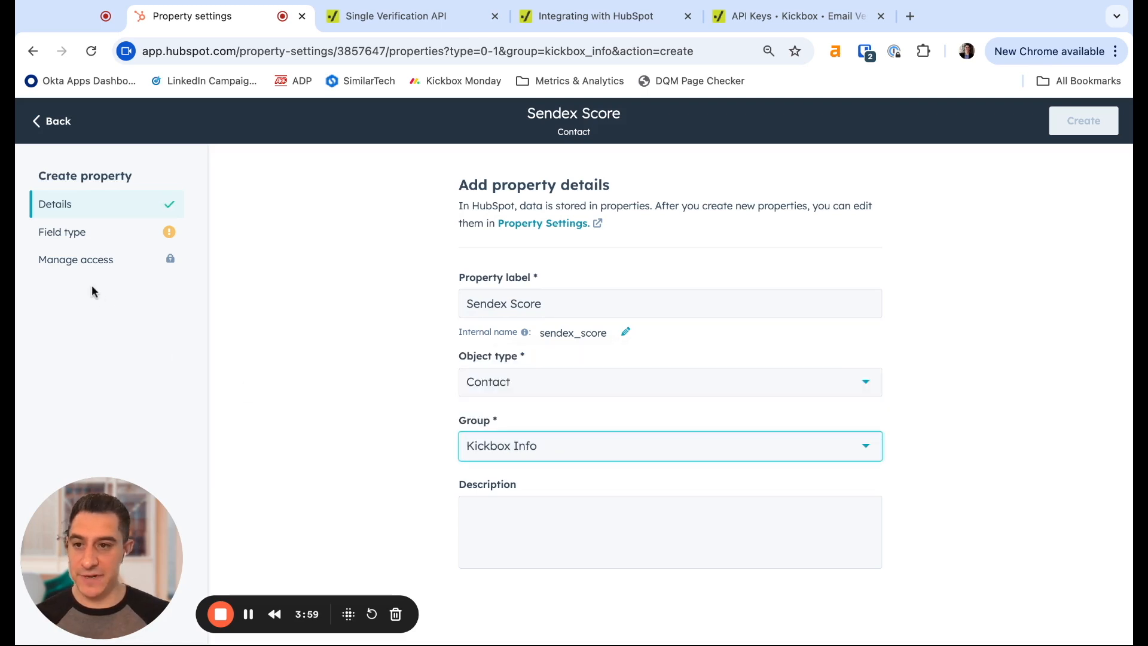
# Step: Set the Sendex Score property's field type to Number with the Unformatted number format and create the property
pyautogui.click(83, 238)
pyautogui.click(603, 267)
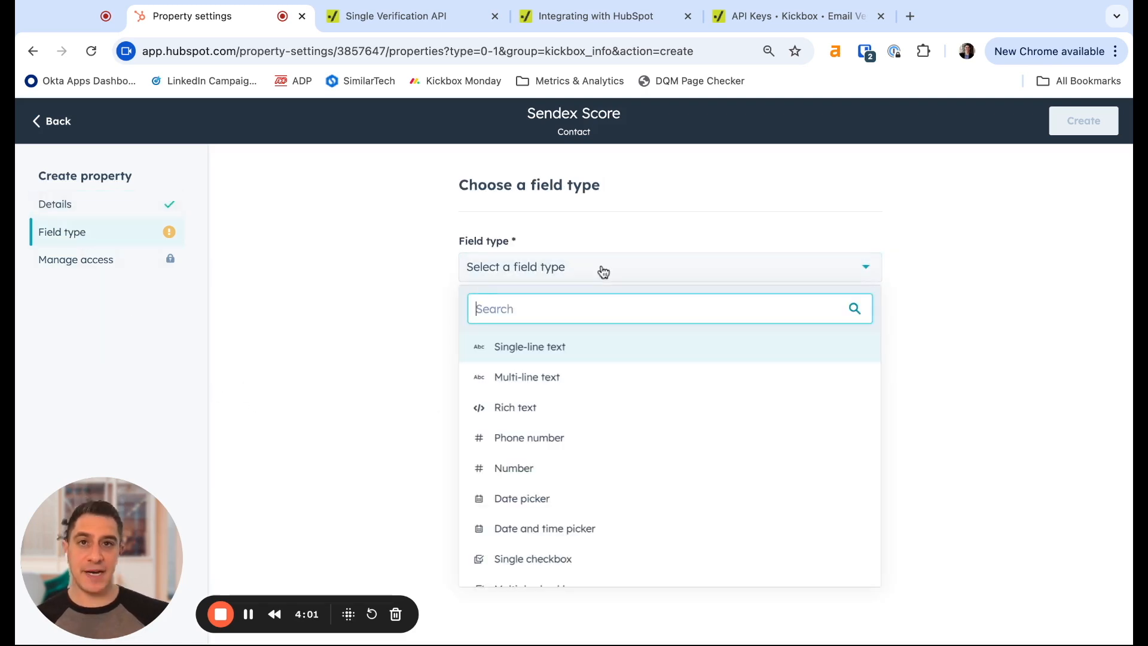
pyautogui.write('numb')
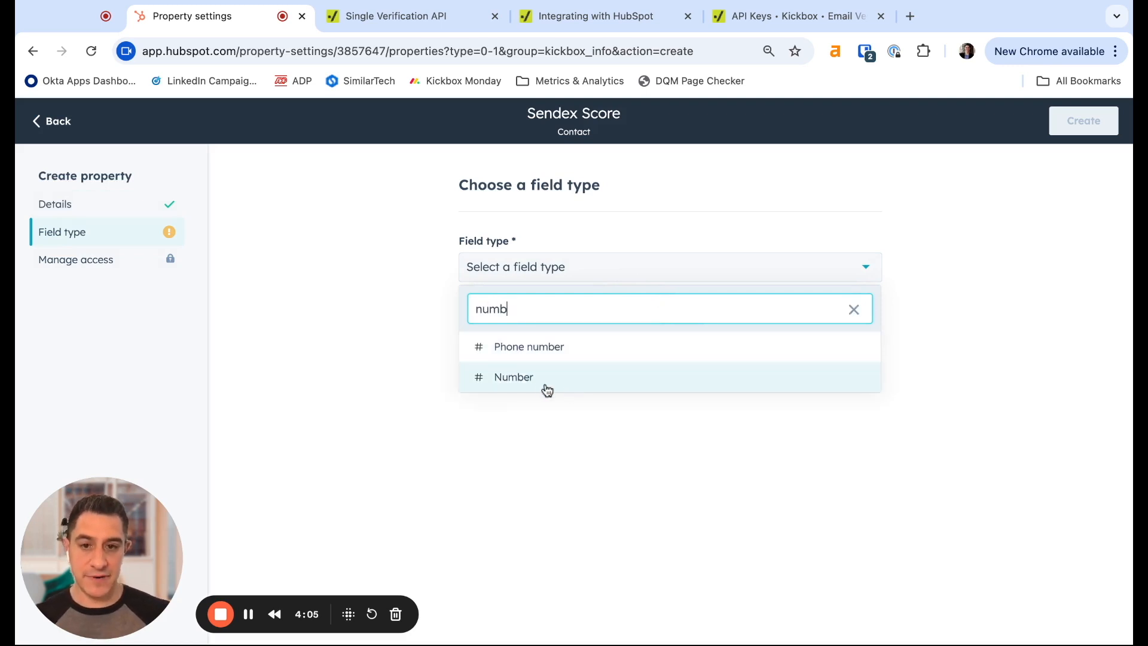
pyautogui.click(526, 378)
pyautogui.click(540, 341)
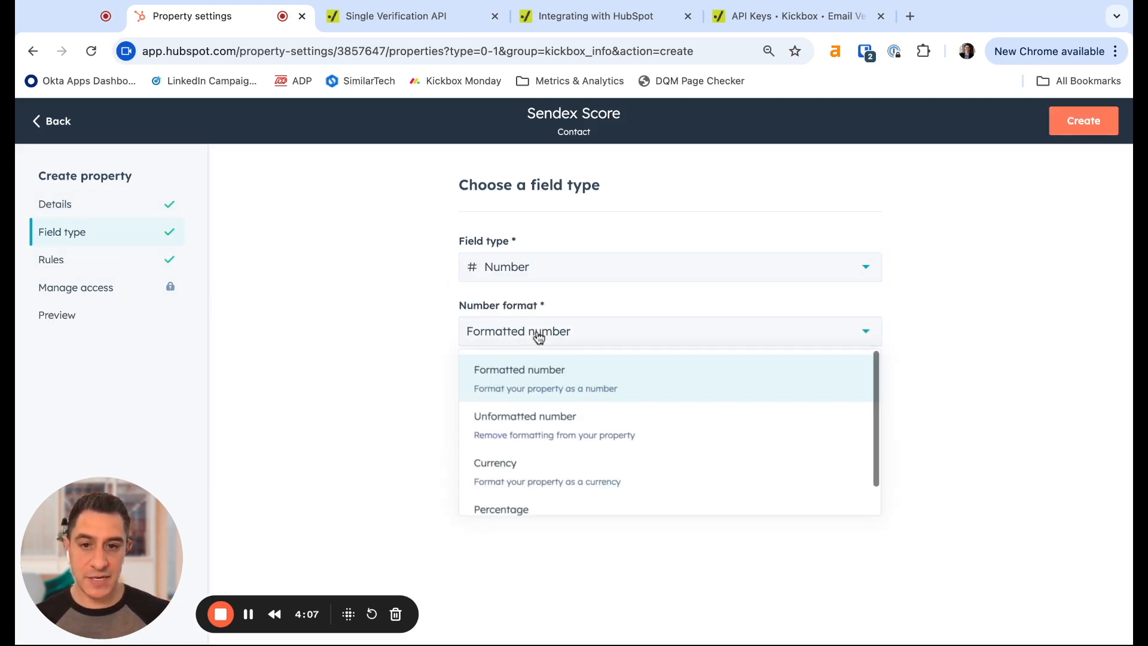
pyautogui.click(575, 429)
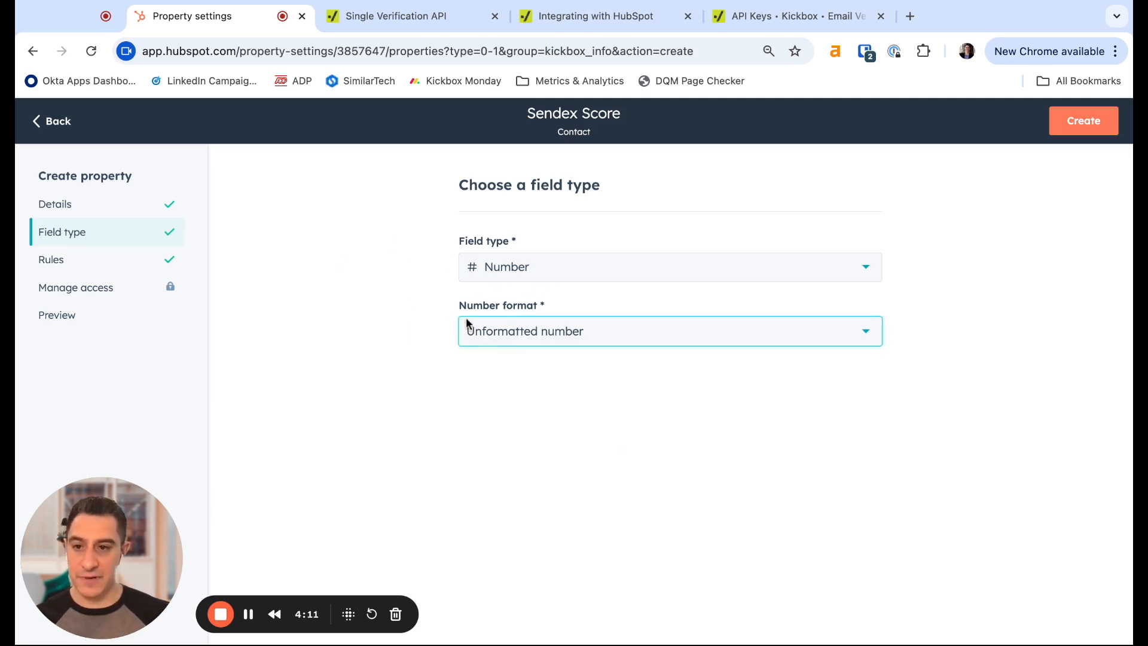
pyautogui.click(1085, 120)
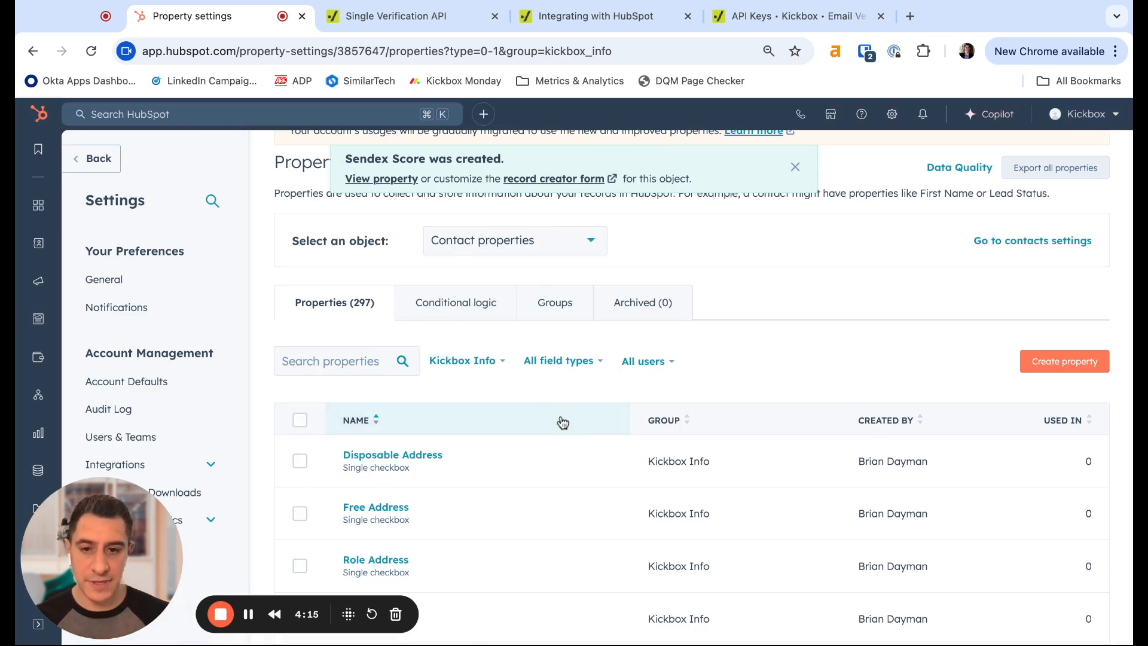
# Step: Start a new contact property labelled Validation Result and assign it to the Kickbox Info group
pyautogui.scroll(-2, 568, 431)
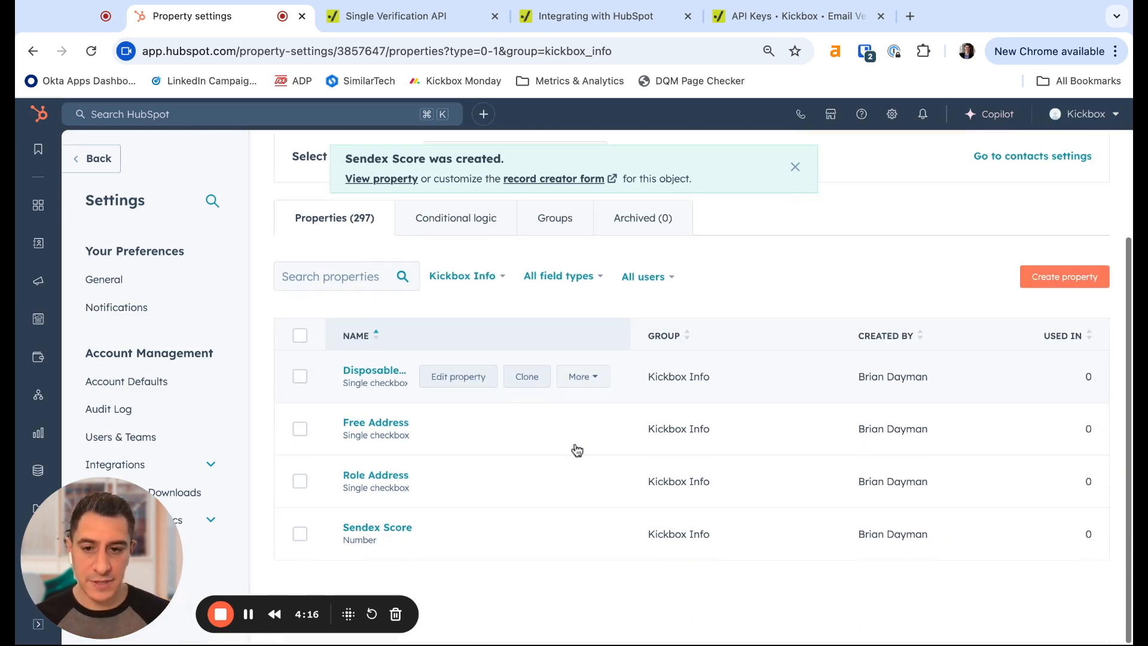
pyautogui.click(1065, 277)
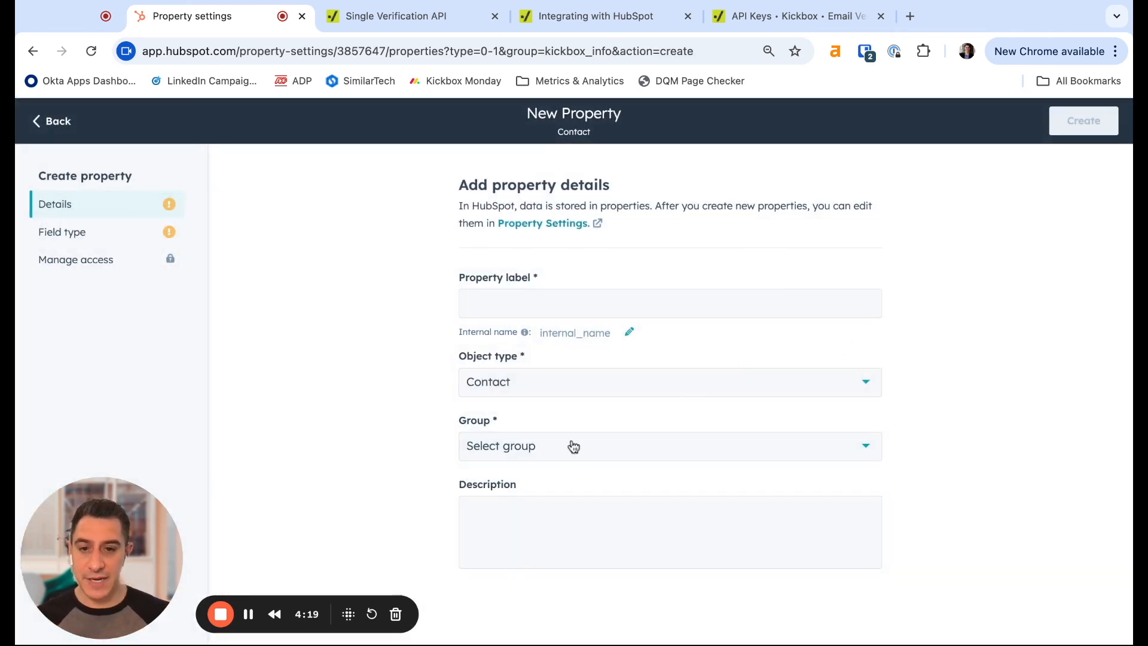
pyautogui.click(571, 305)
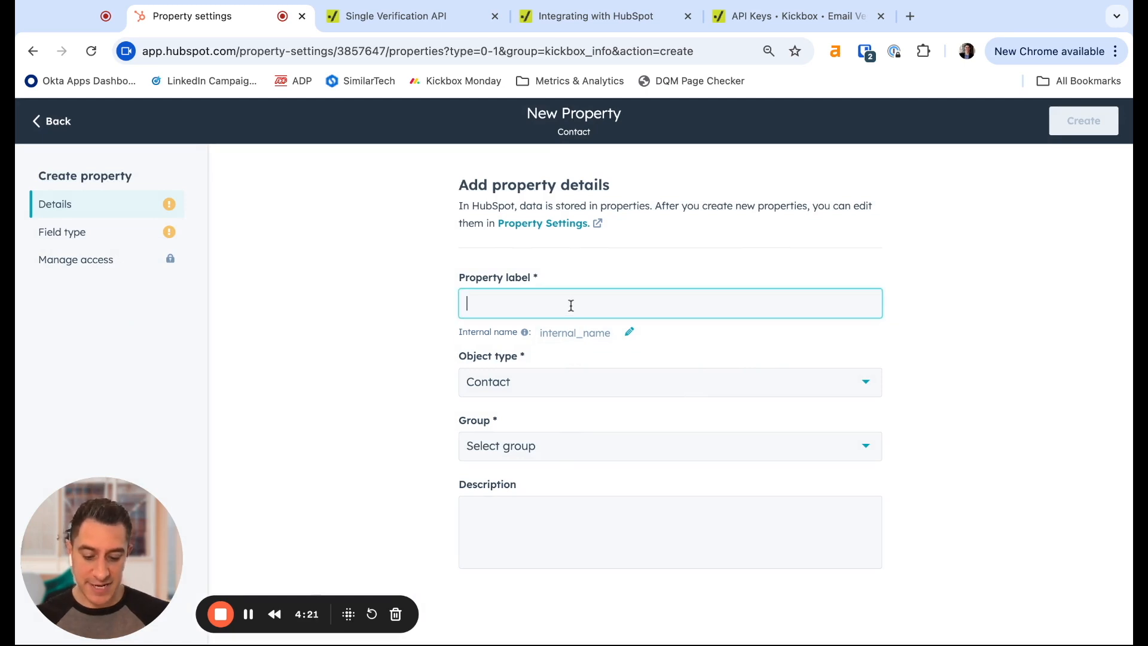
pyautogui.write('V')
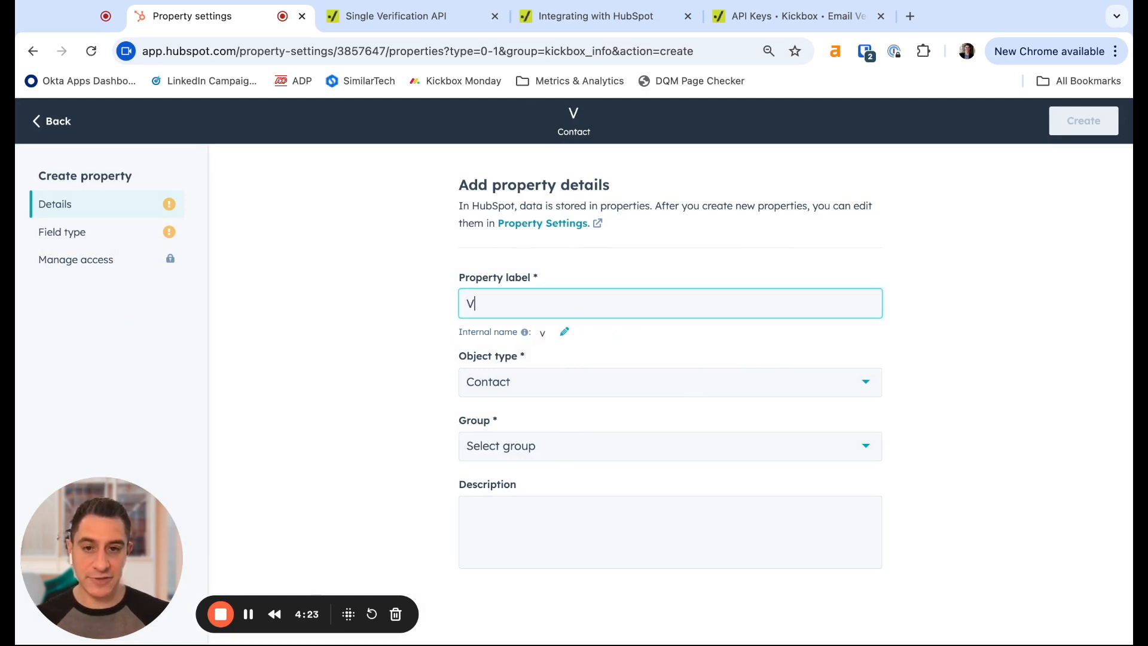
pyautogui.write('alidation Result')
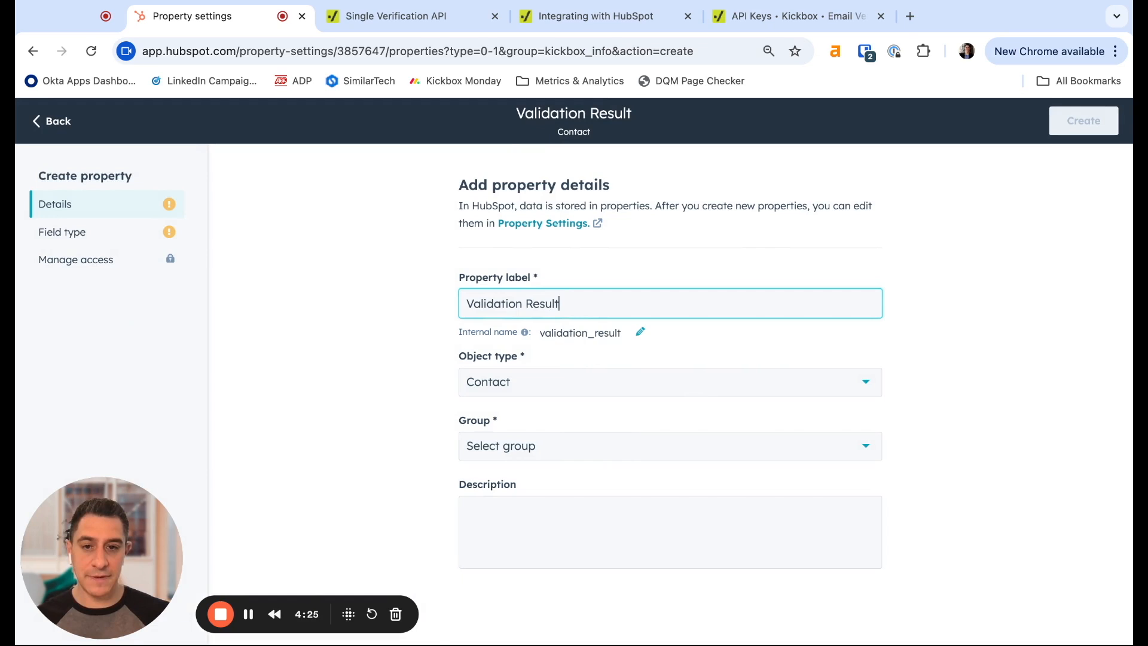
pyautogui.click(545, 455)
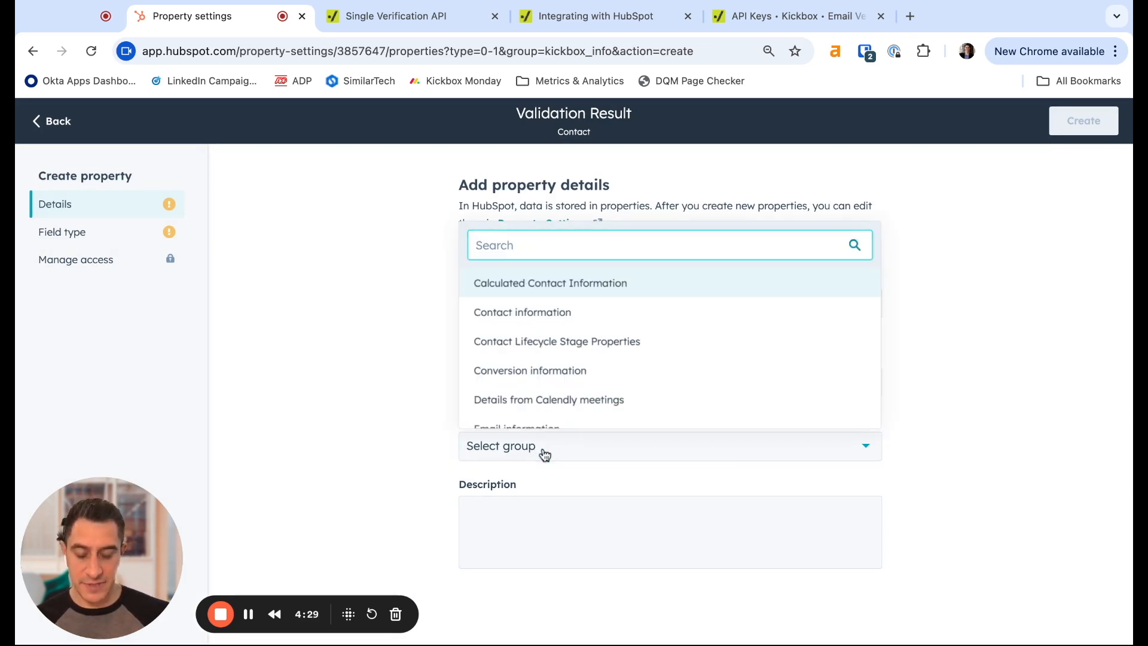
pyautogui.write('kick')
pyautogui.click(528, 417)
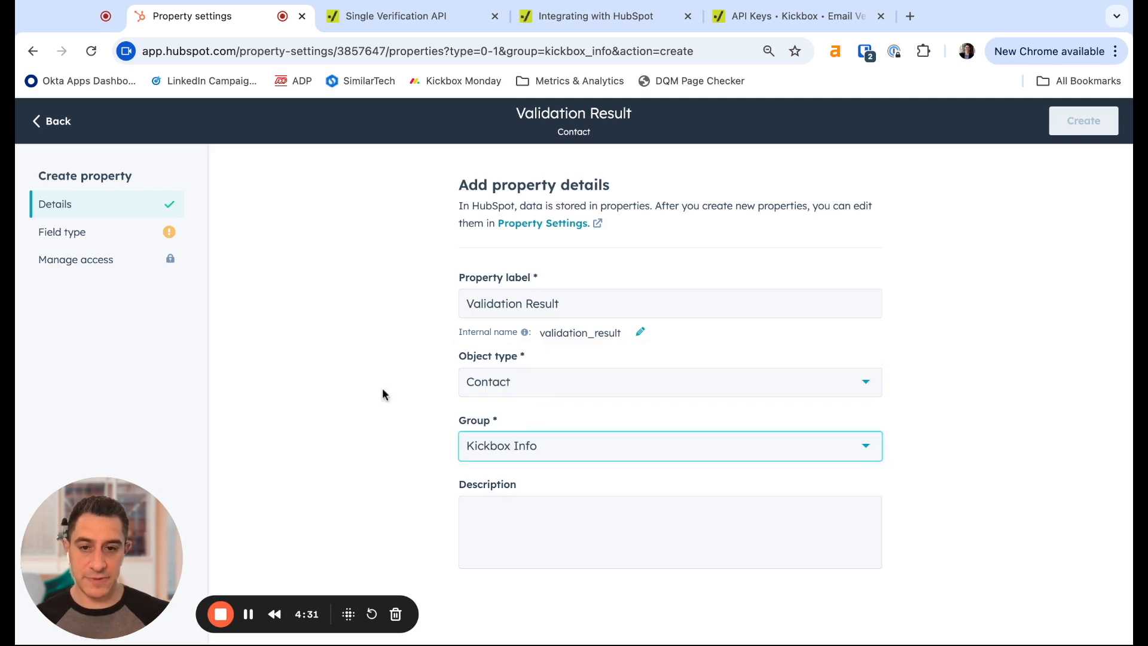
# Step: Set the Validation Result property's field type to Dropdown select
pyautogui.click(96, 239)
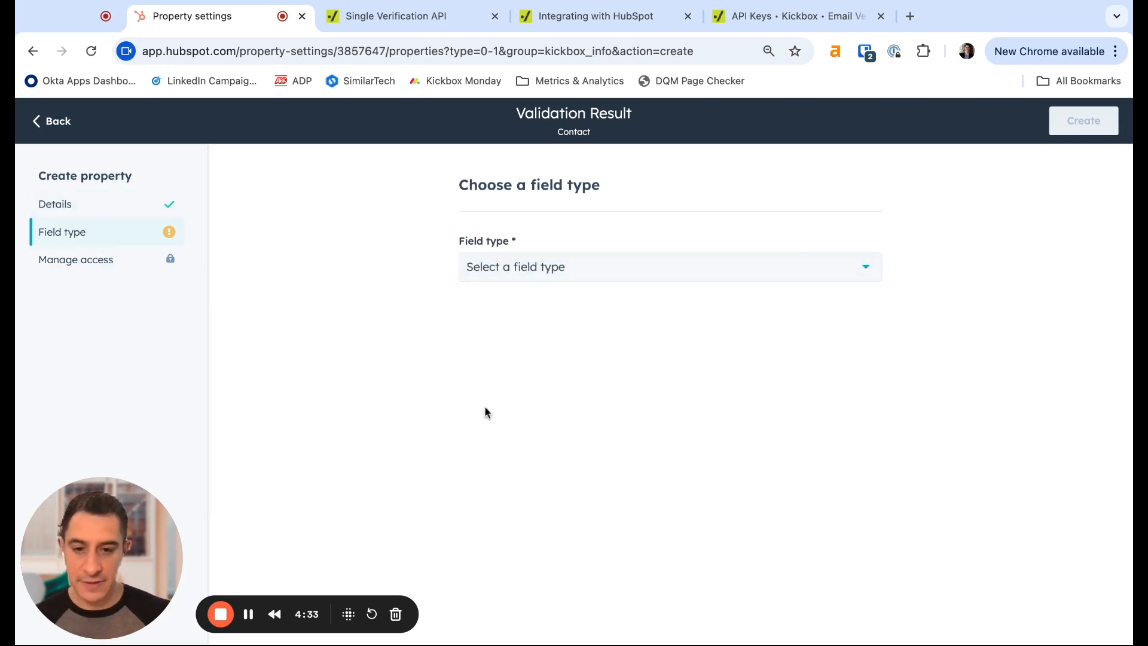
pyautogui.click(650, 274)
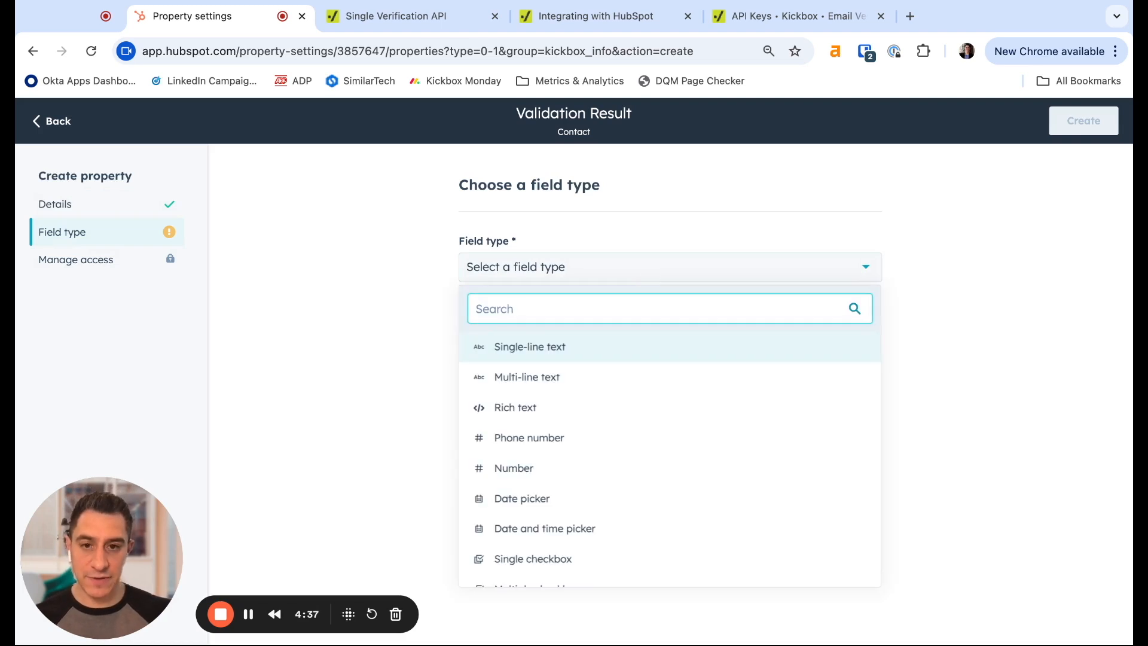
pyautogui.write('drop')
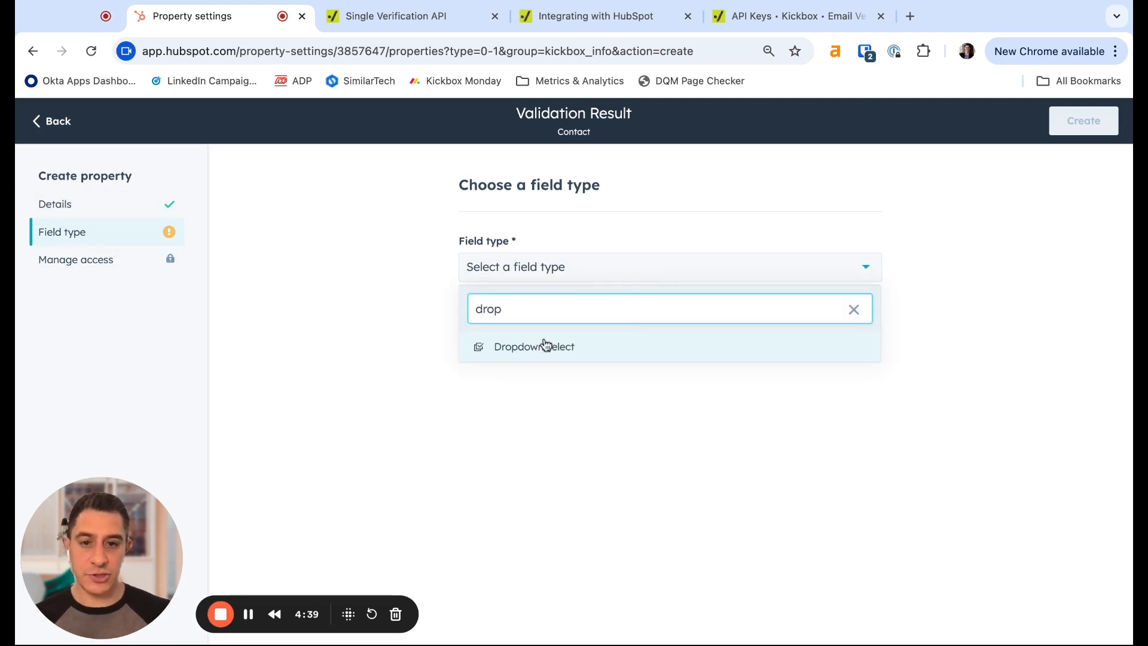
pyautogui.click(549, 357)
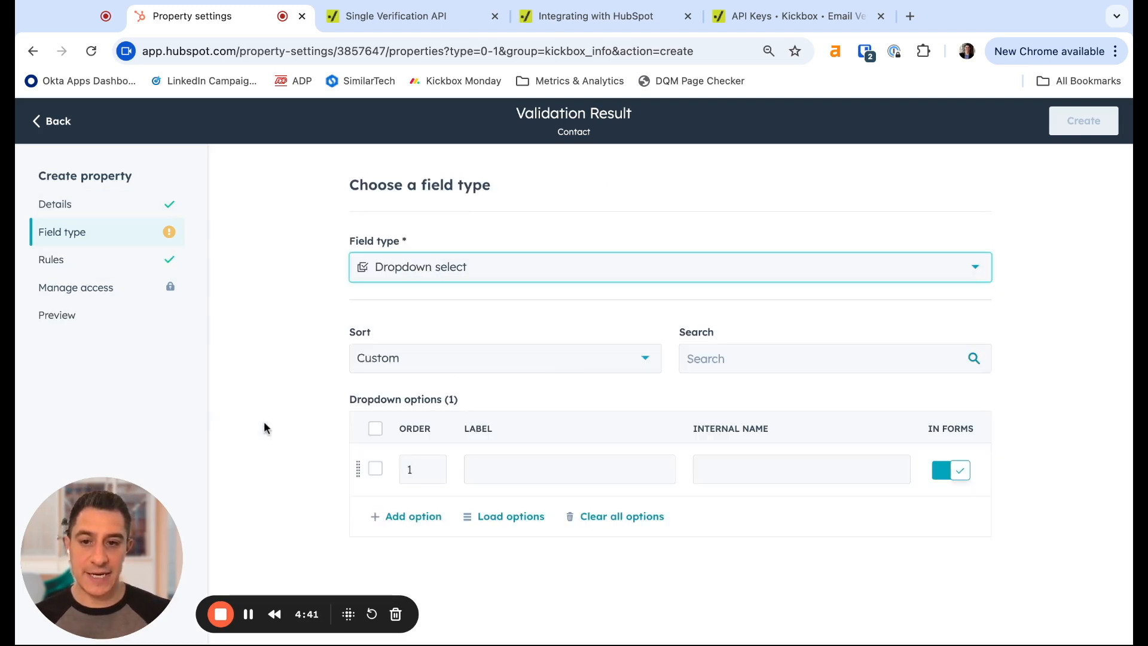
# Step: Label the first dropdown option Deliverable and set its internal name to lowercase deliverable
pyautogui.click(533, 472)
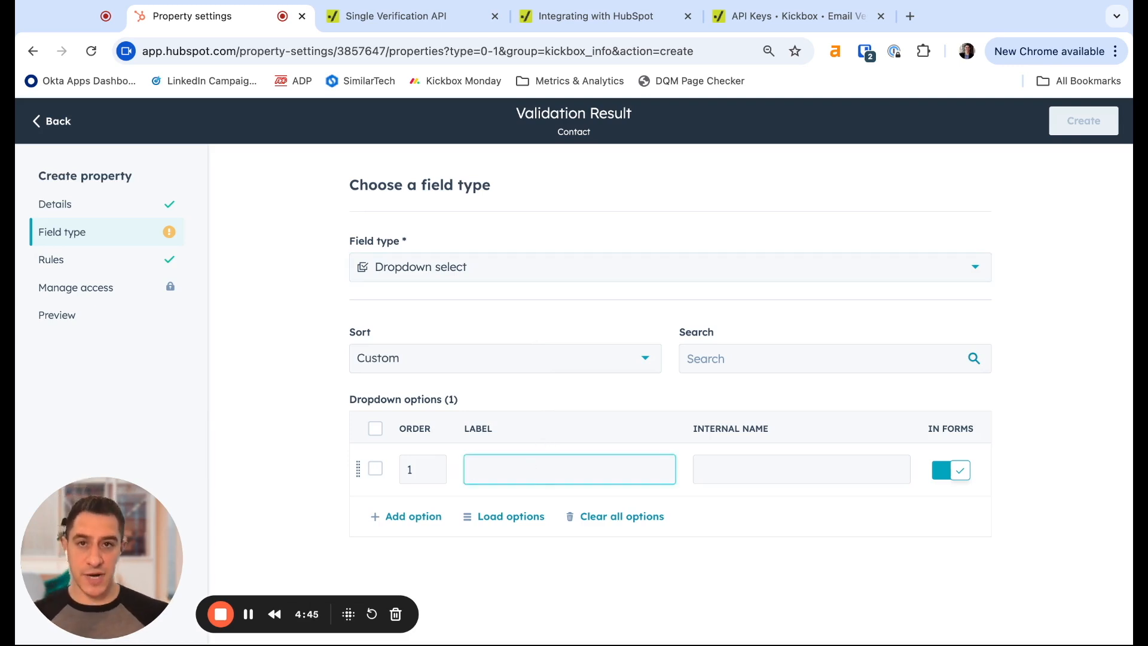
pyautogui.write('Deliverable')
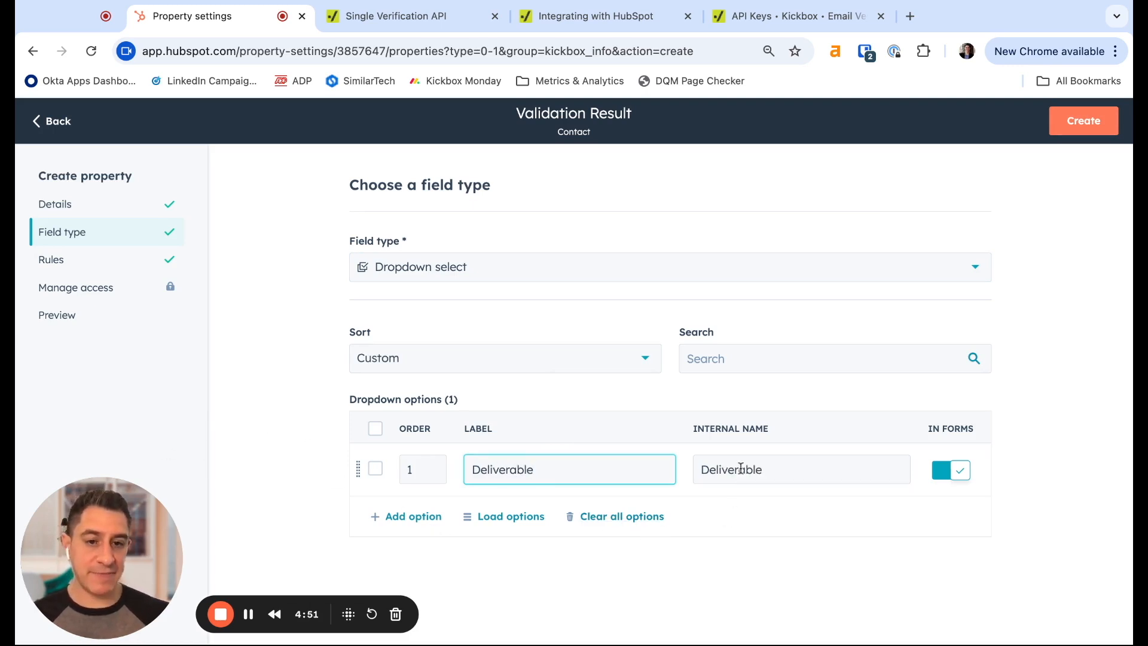
pyautogui.click(707, 469)
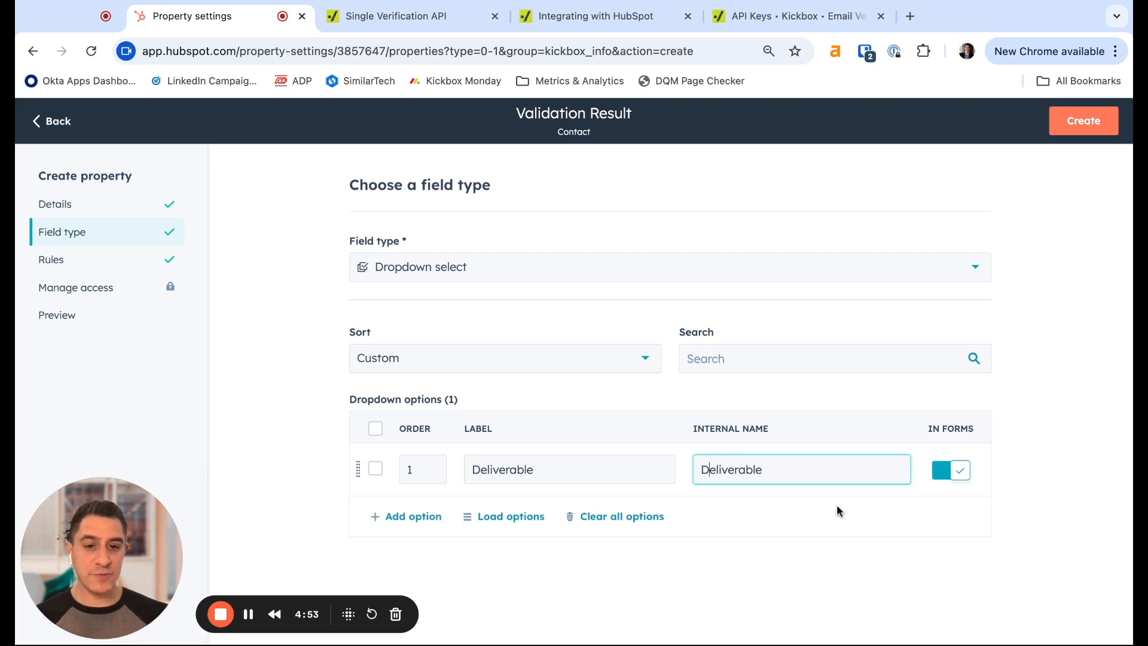
pyautogui.press('BackSpace')
pyautogui.write('d')
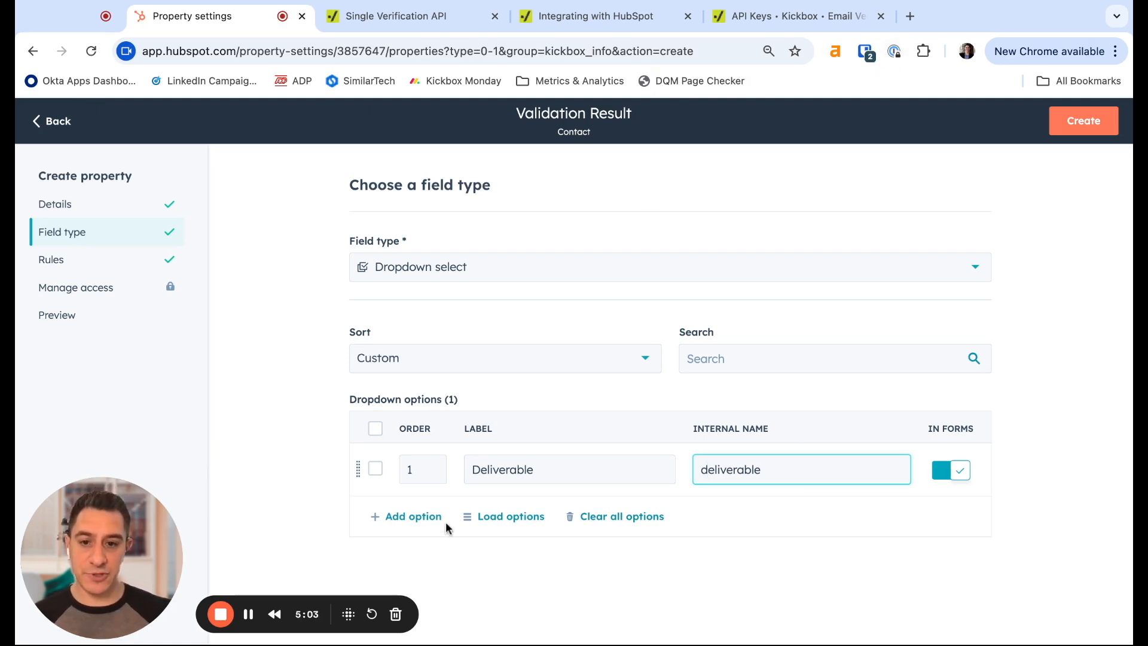
# Step: Add a second dropdown option labelled Undeliverable with the lowercase internal name undeliverable
pyautogui.click(419, 518)
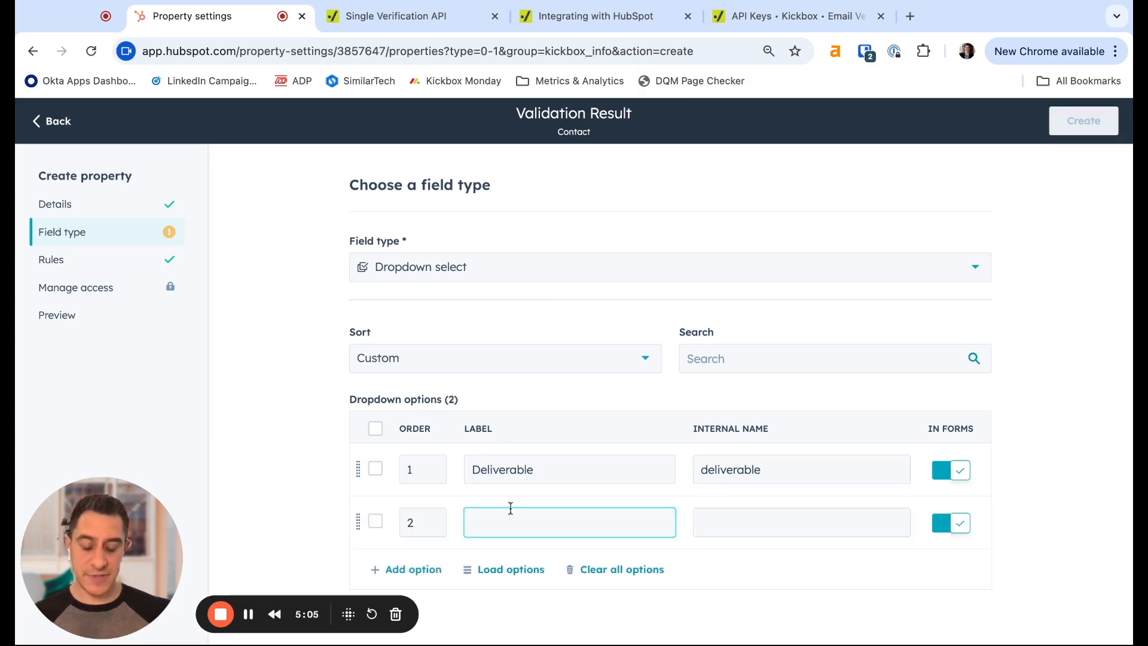
pyautogui.write('Undeliverable')
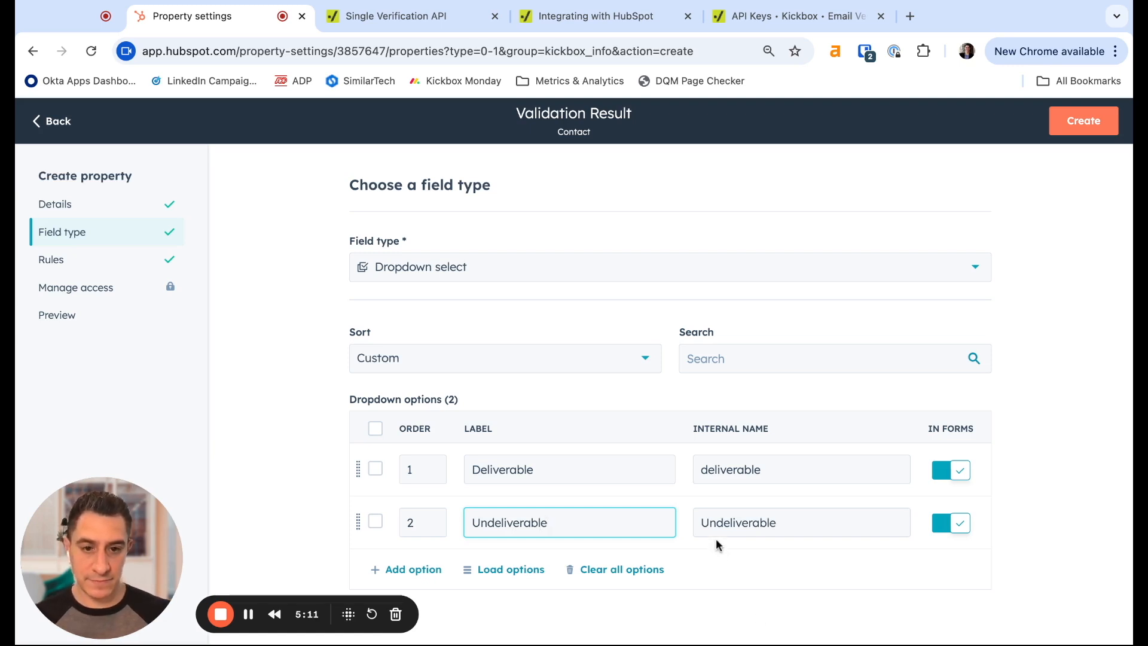
pyautogui.click(707, 524)
pyautogui.press('BackSpace')
pyautogui.write('u')
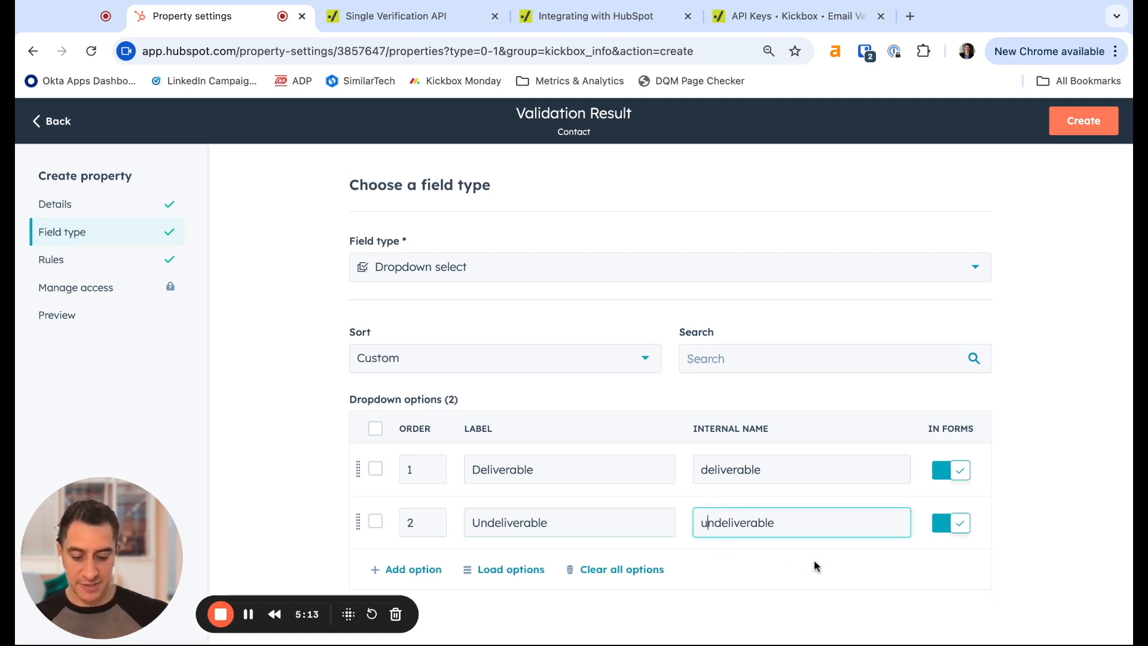
# Step: Add a third dropdown option labelled Risky with the lowercase internal name risky
pyautogui.click(402, 571)
pyautogui.write('Risky')
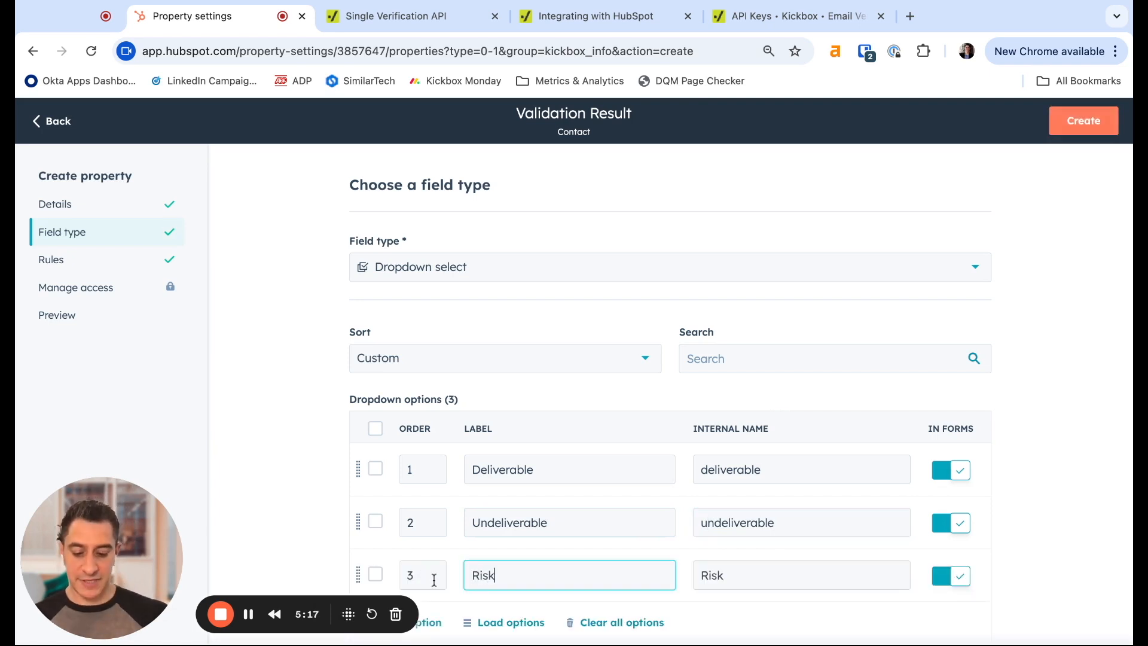
pyautogui.click(710, 578)
pyautogui.press('BackSpace')
pyautogui.write('r')
# Step: Add a fourth dropdown option labelled Unknown with the lowercase internal name unknown, and create the Validation Result property
pyautogui.scroll(-1, 446, 522)
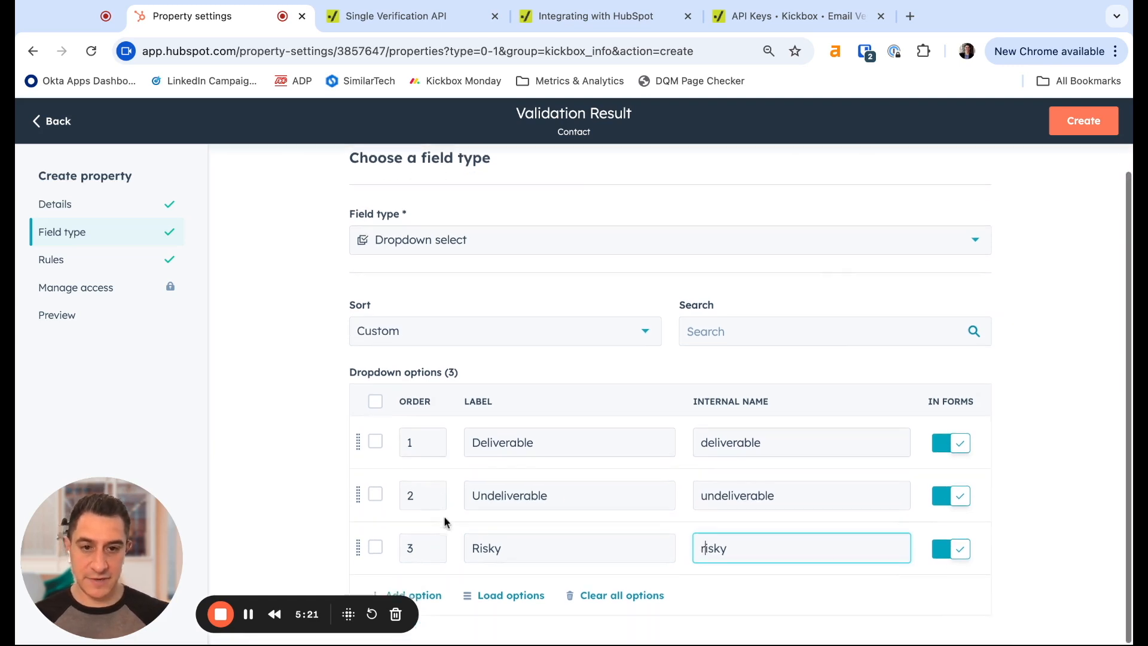
pyautogui.click(439, 597)
pyautogui.write('Unknown')
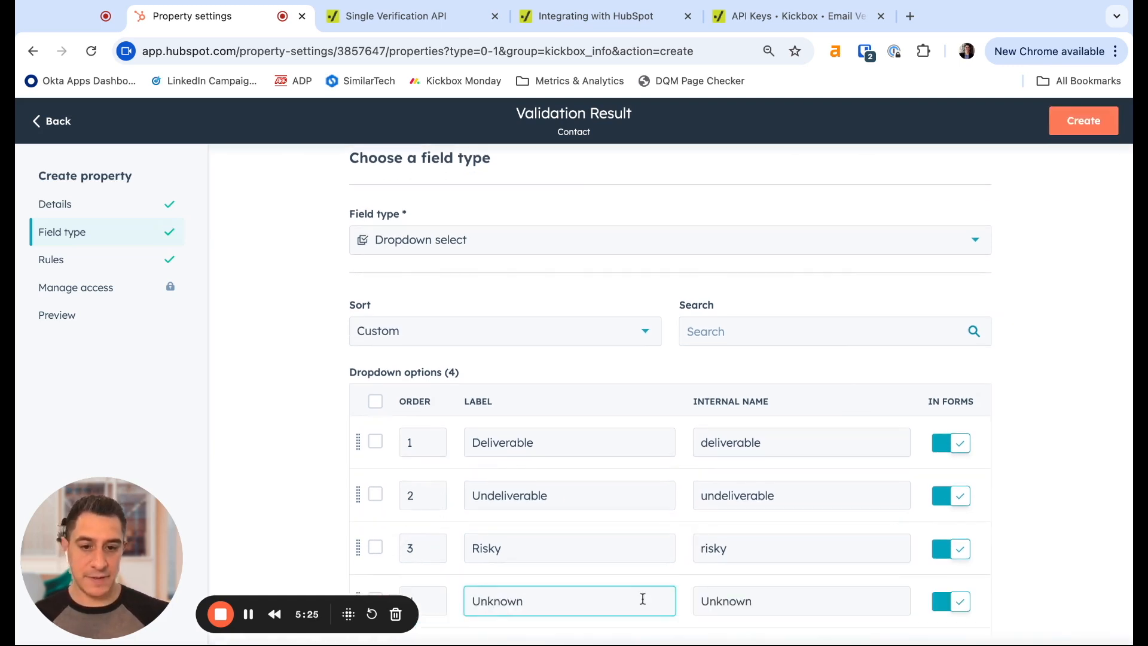
pyautogui.click(718, 603)
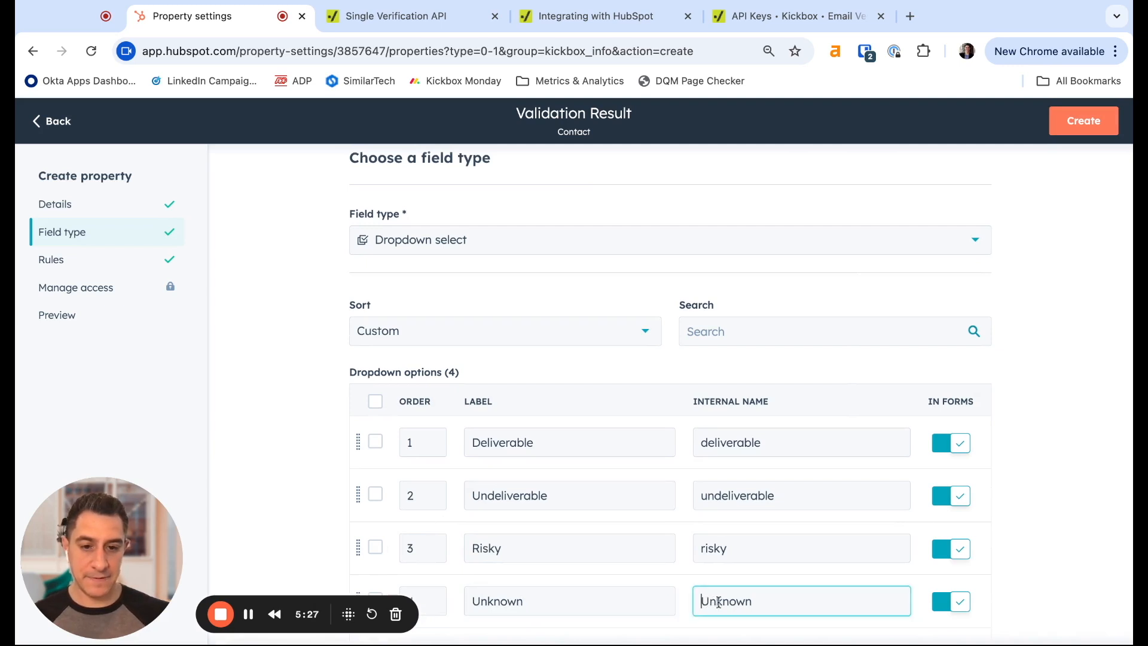
pyautogui.press('BackSpace')
pyautogui.write('u')
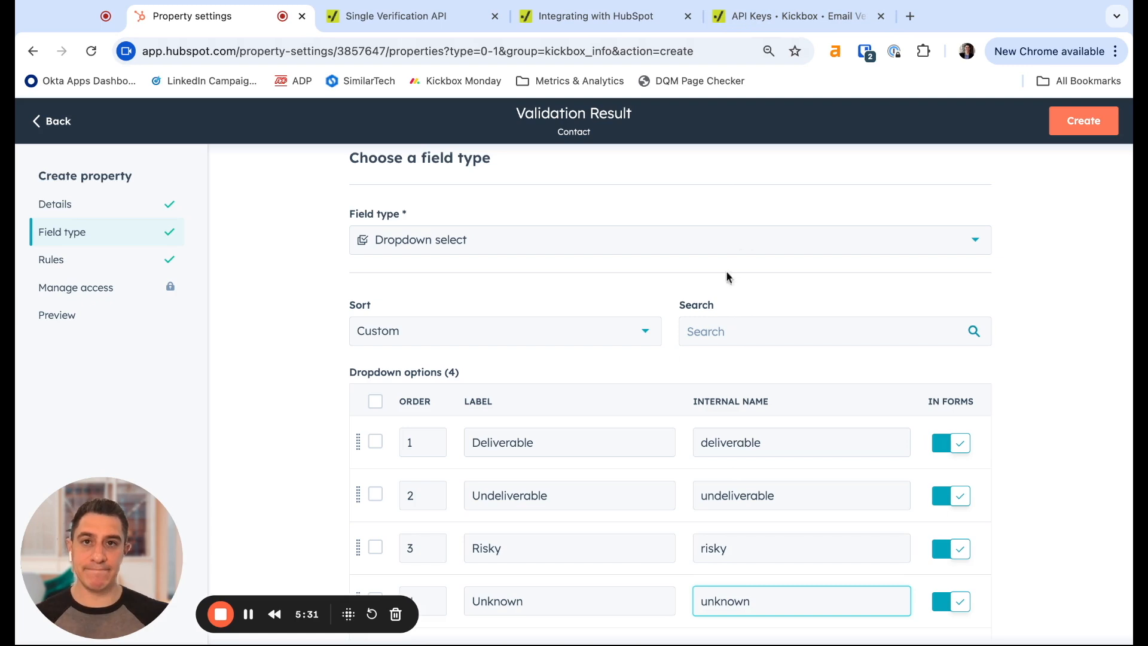
pyautogui.scroll(-2, 585, 546)
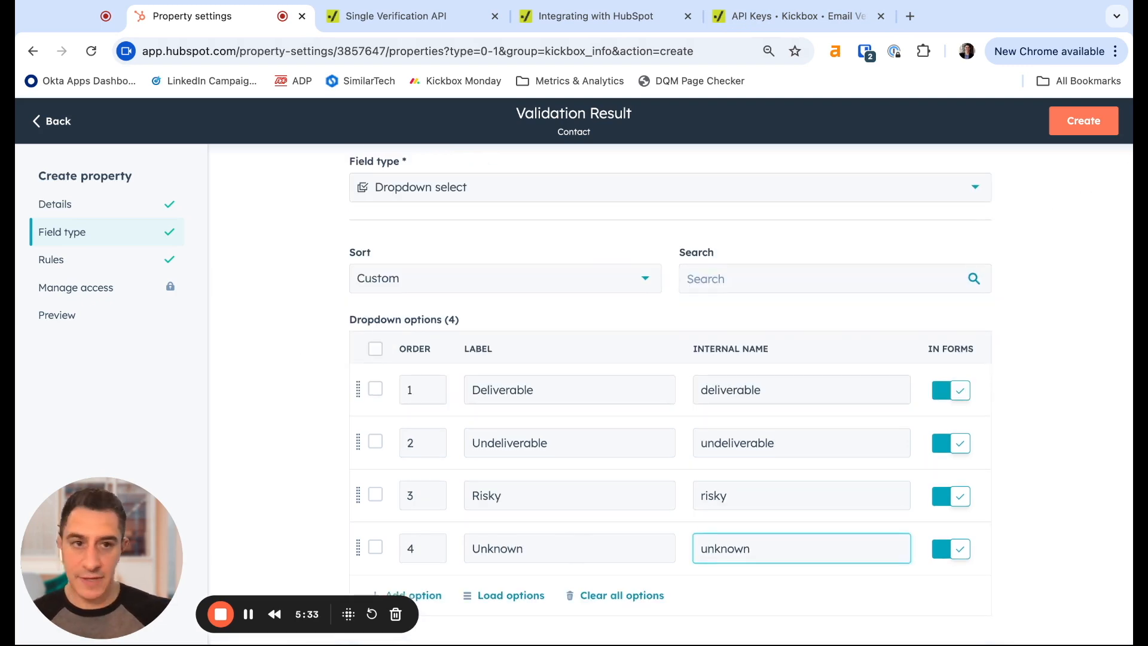
pyautogui.click(1094, 127)
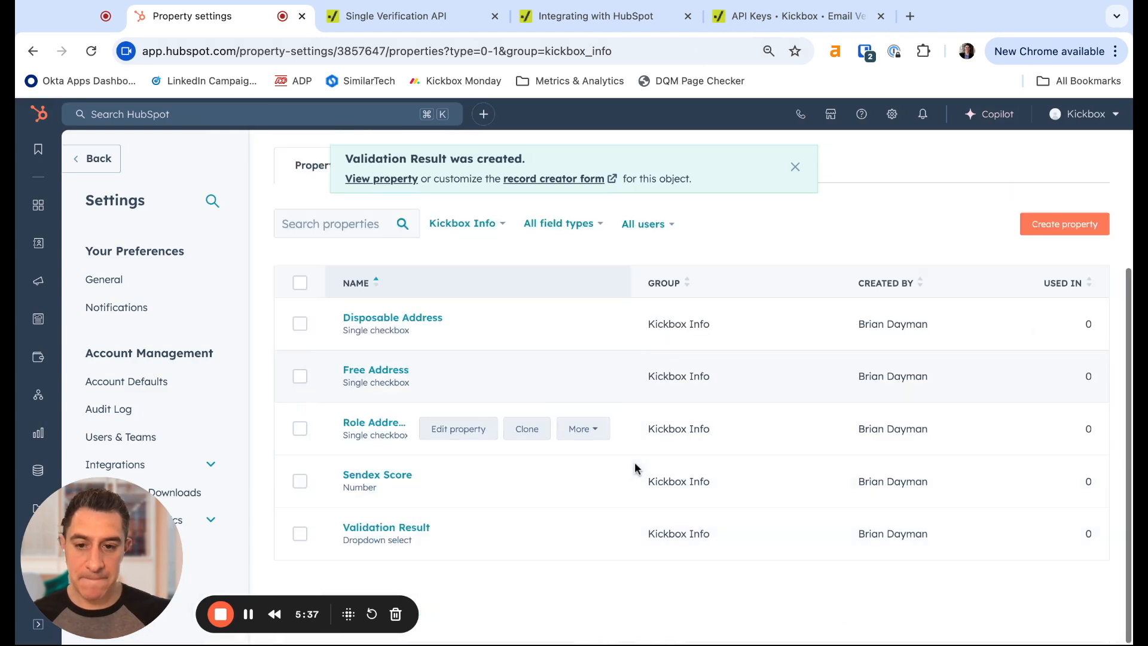
# Step: Start a new contact property labelled Validation Reason and assign it to the Kickbox Info group
pyautogui.click(1070, 231)
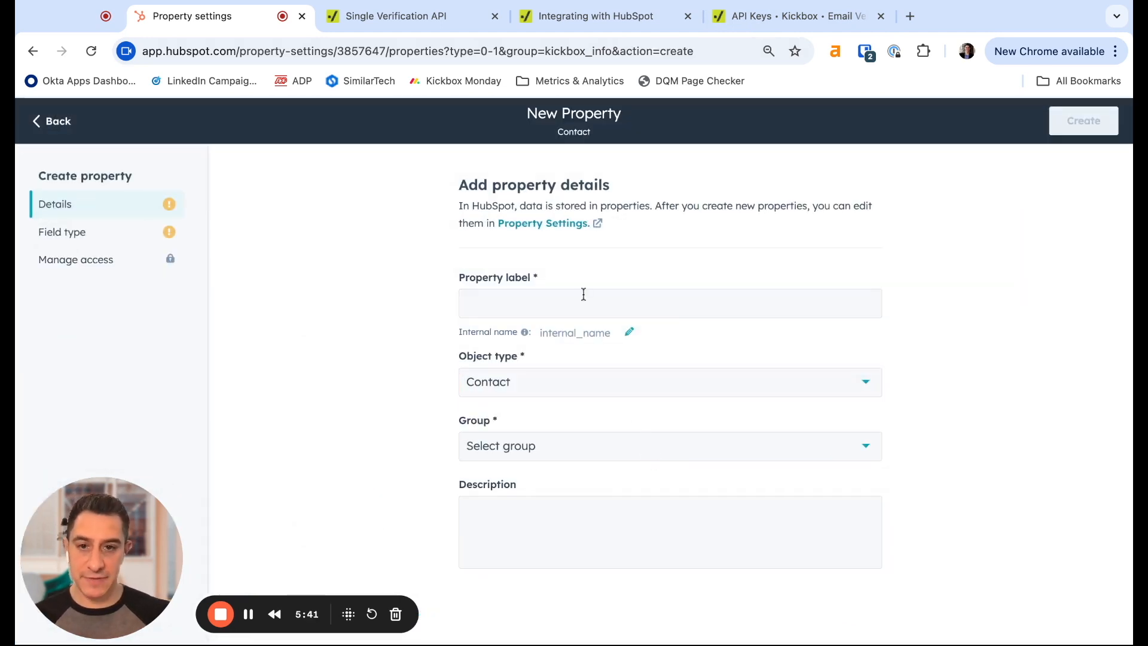
pyautogui.click(585, 296)
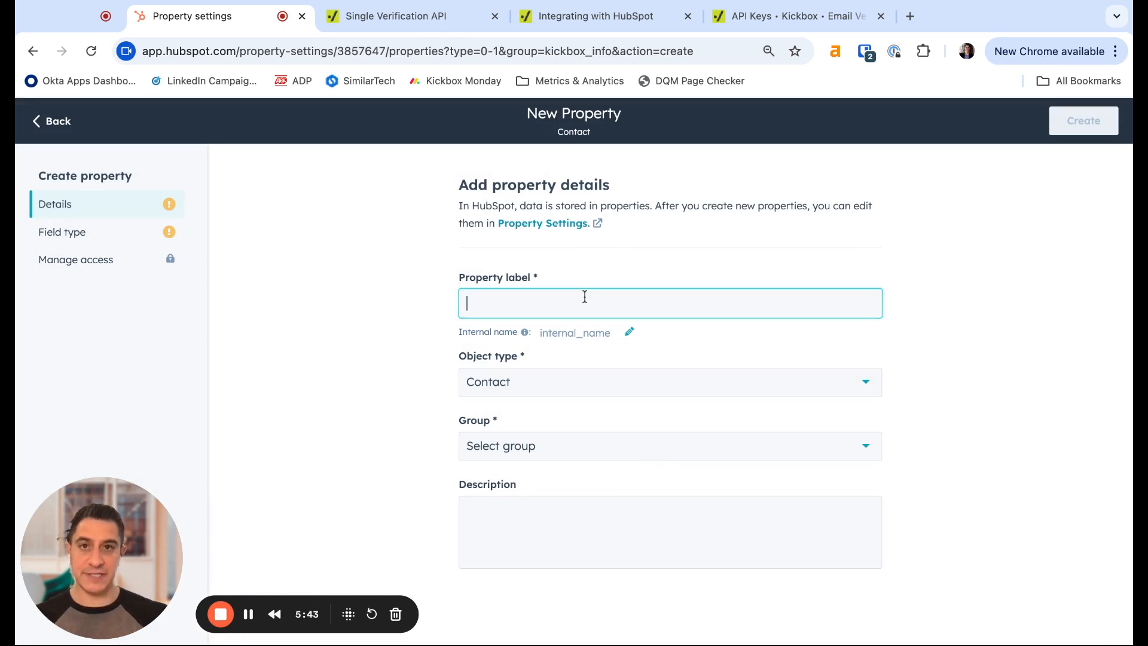
pyautogui.write('Valida')
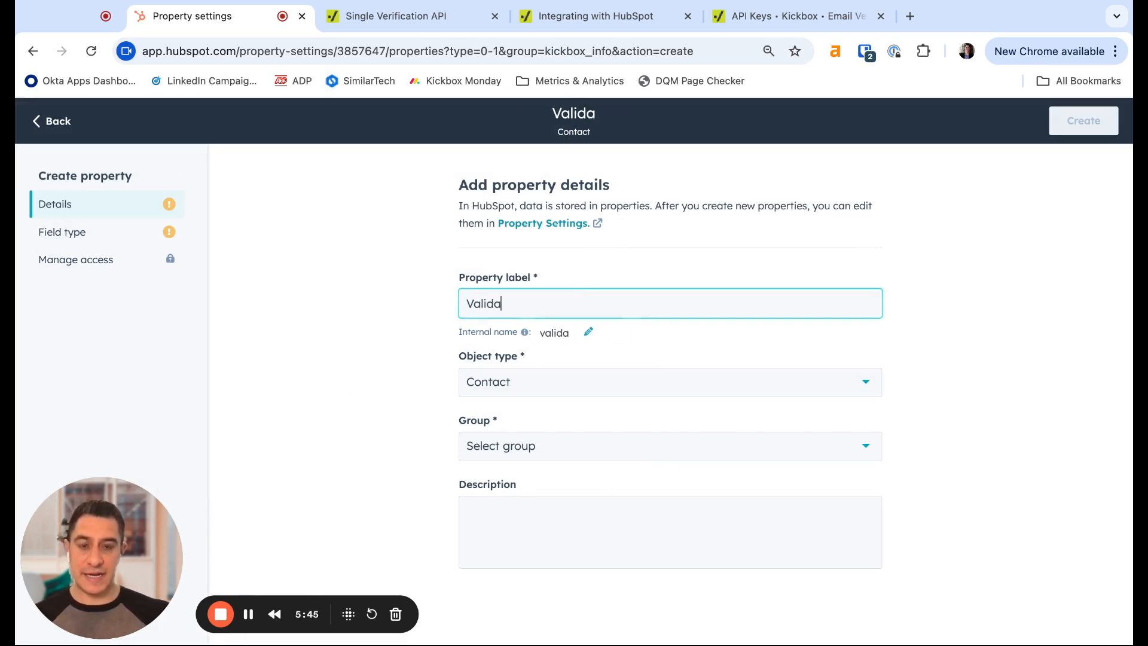
pyautogui.write('tion Reason')
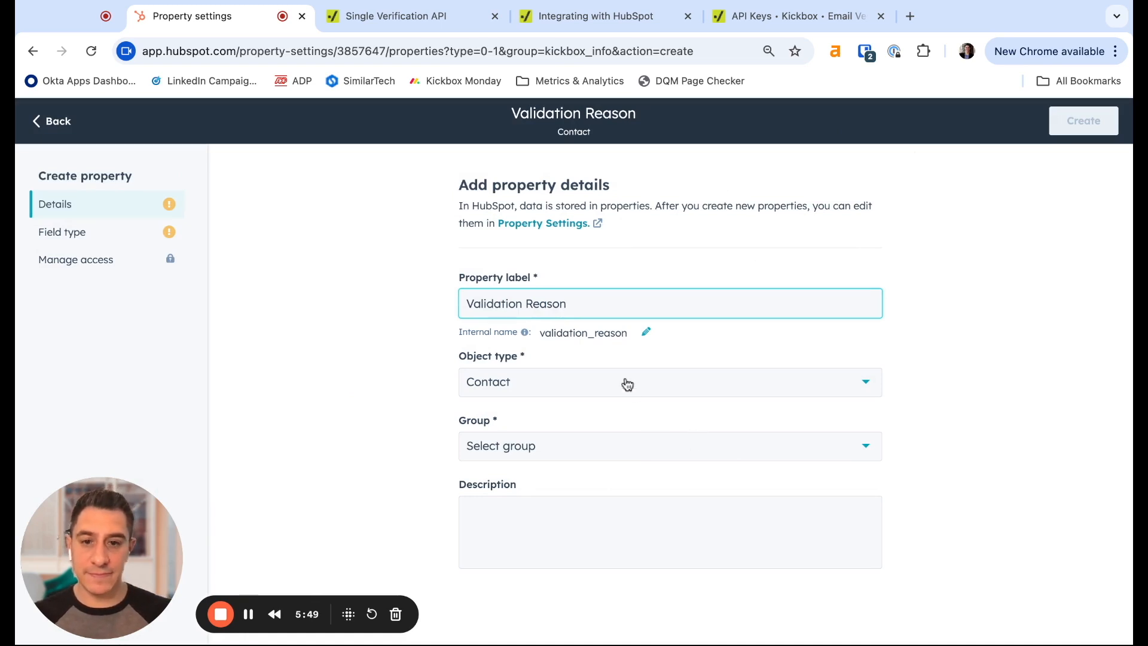
pyautogui.click(630, 458)
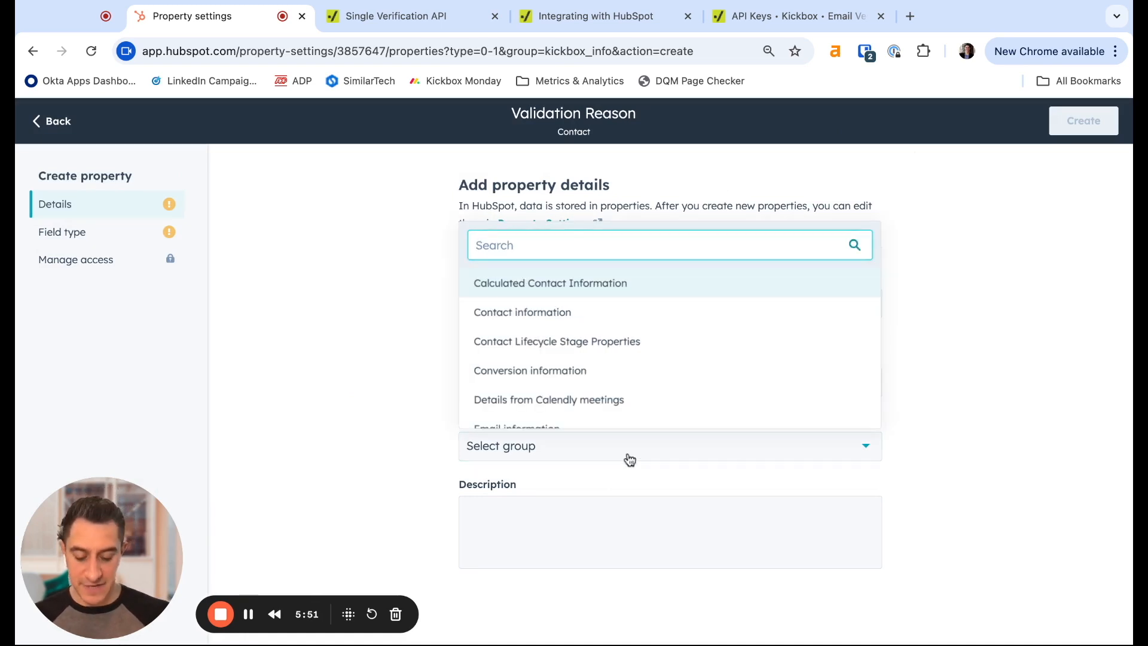
pyautogui.write('kick')
pyautogui.click(572, 412)
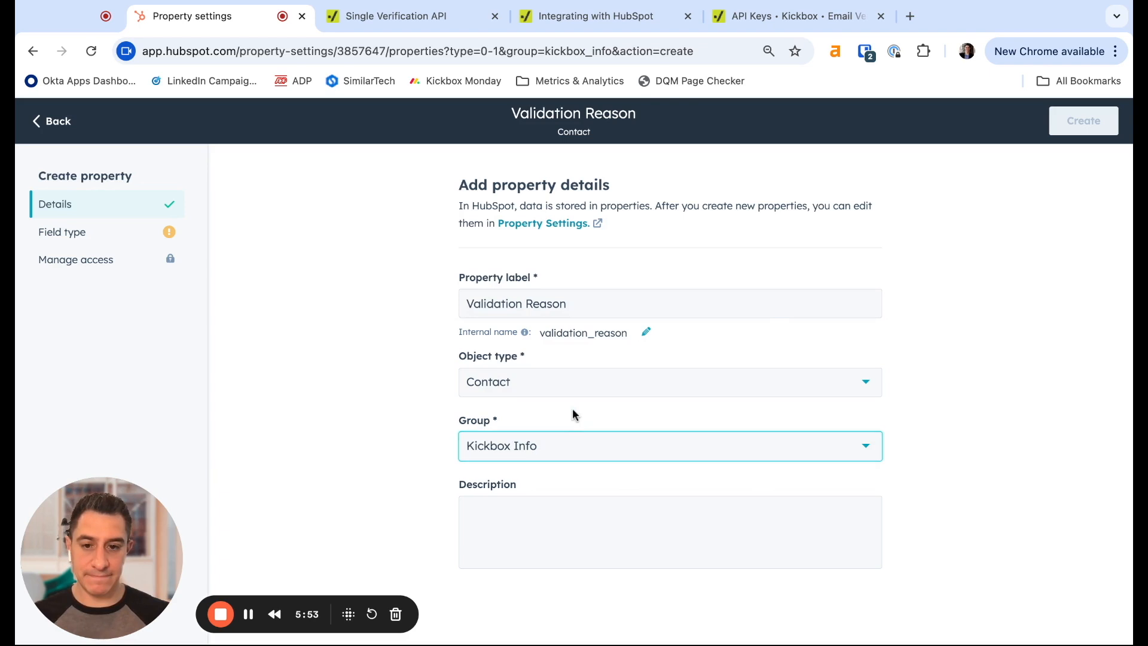
# Step: Set the Validation Reason property's field type to Dropdown select
pyautogui.click(117, 233)
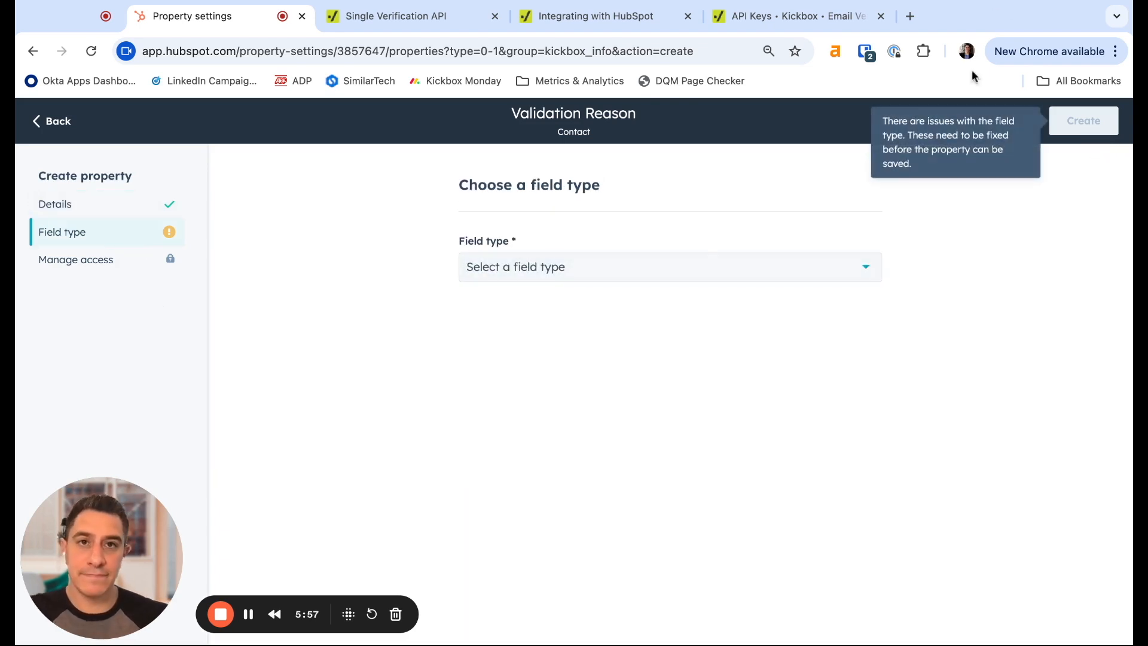
pyautogui.click(644, 268)
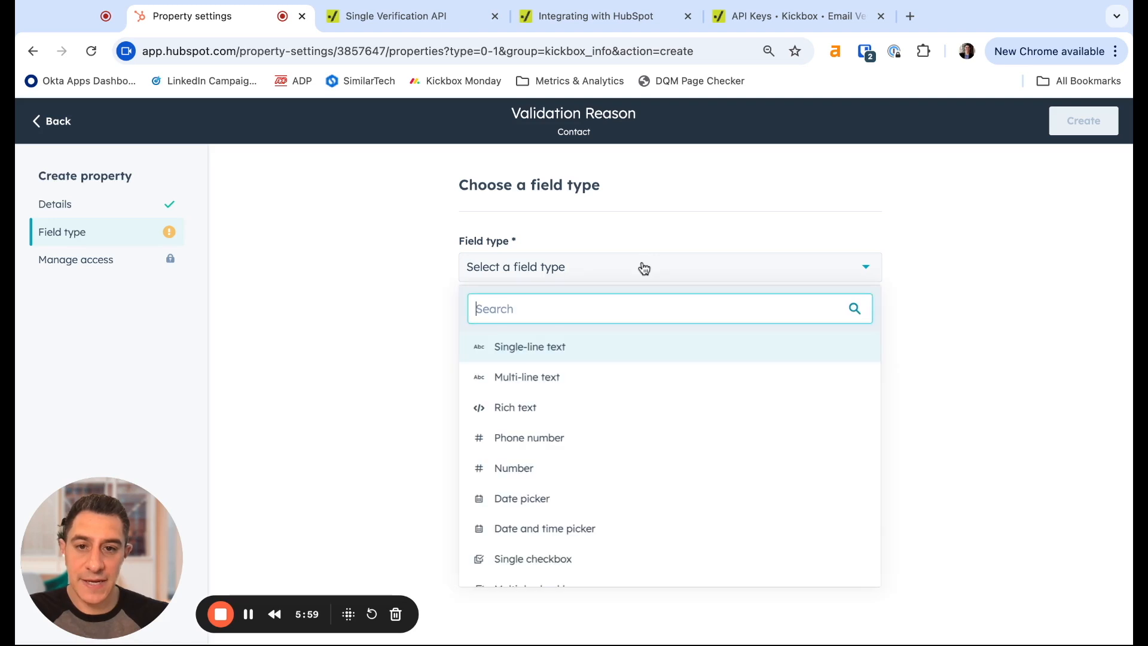
pyautogui.write('drop')
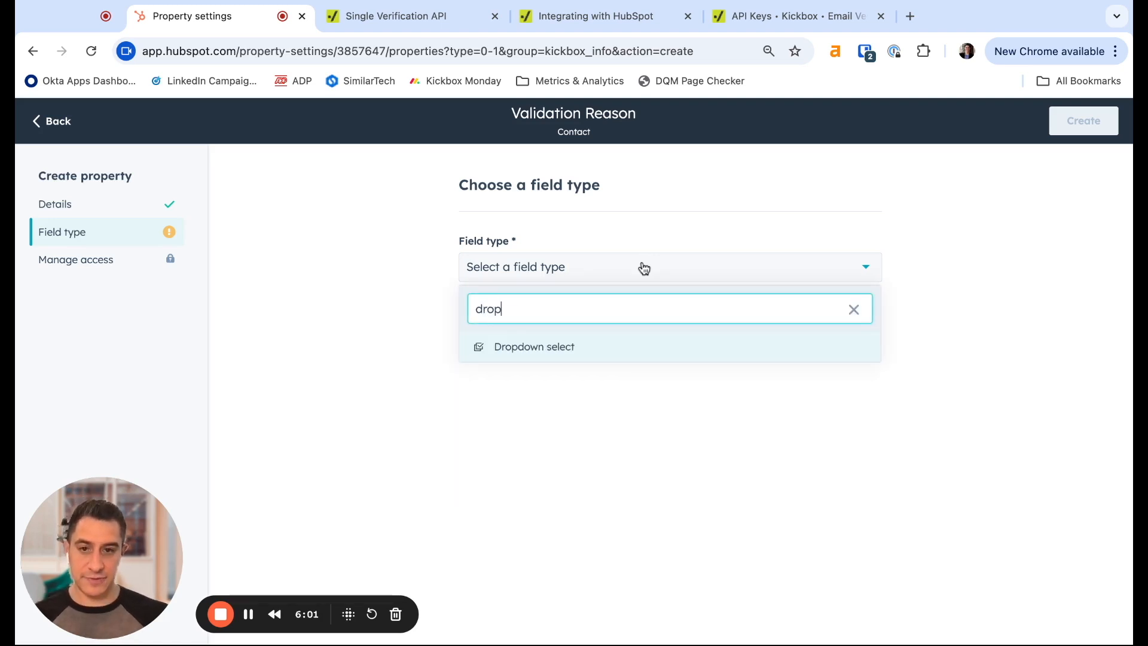
pyautogui.click(528, 351)
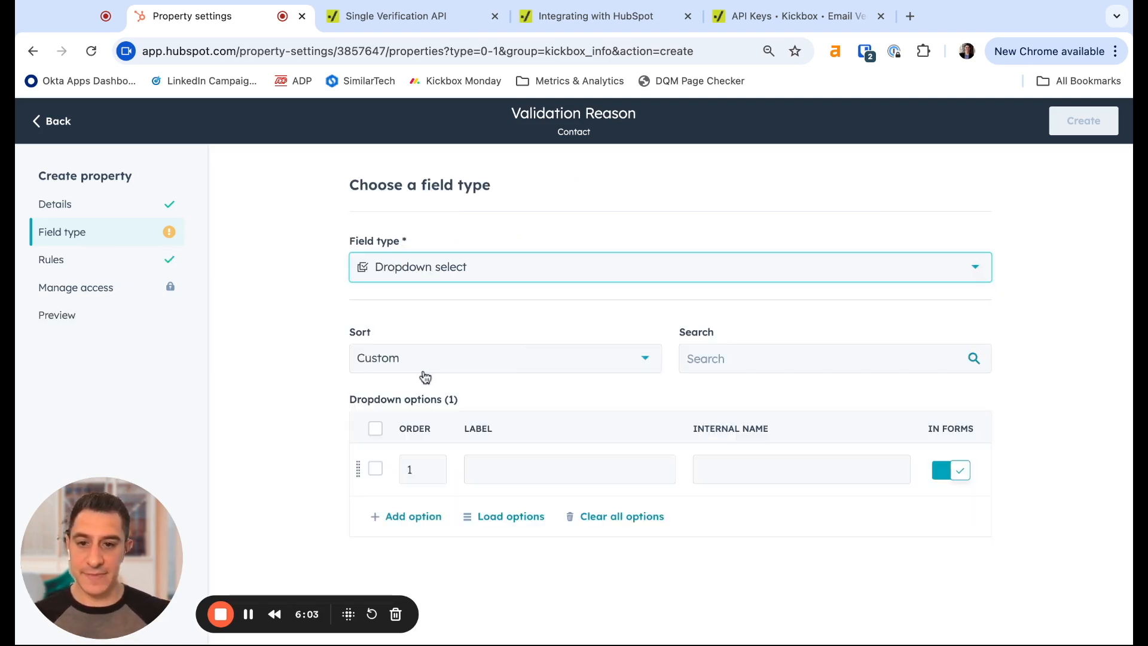
pyautogui.click(514, 460)
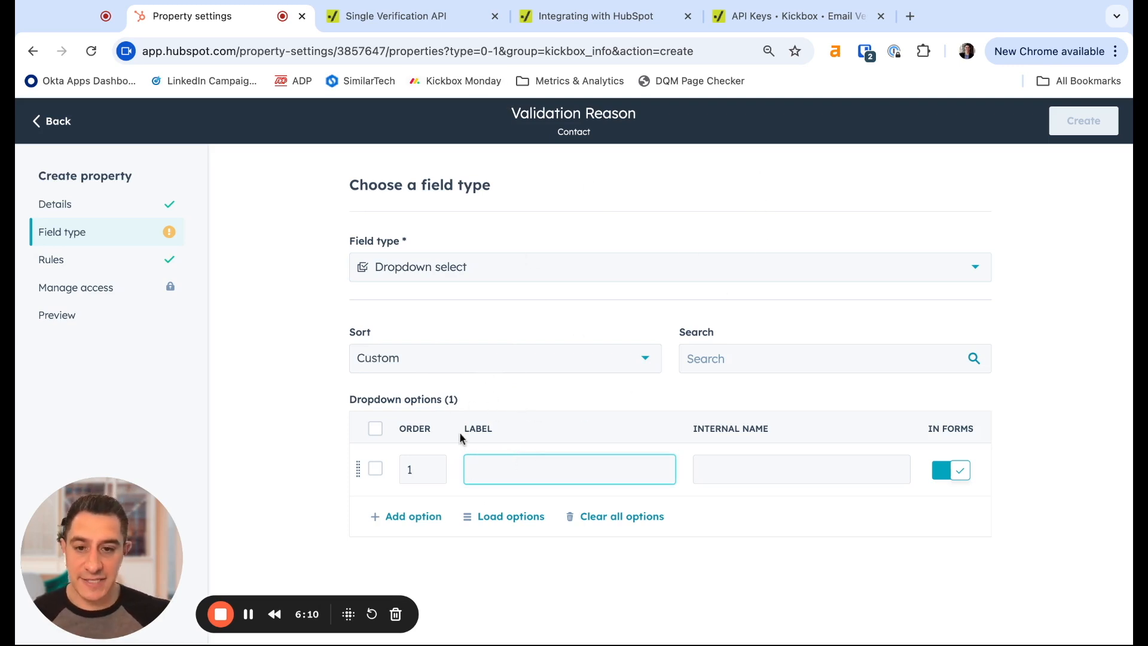
# Step: Consult the possible reason values in Kickbox's Single Verification API documentation, and label the property's first dropdown option Invalid Email
pyautogui.click(396, 16)
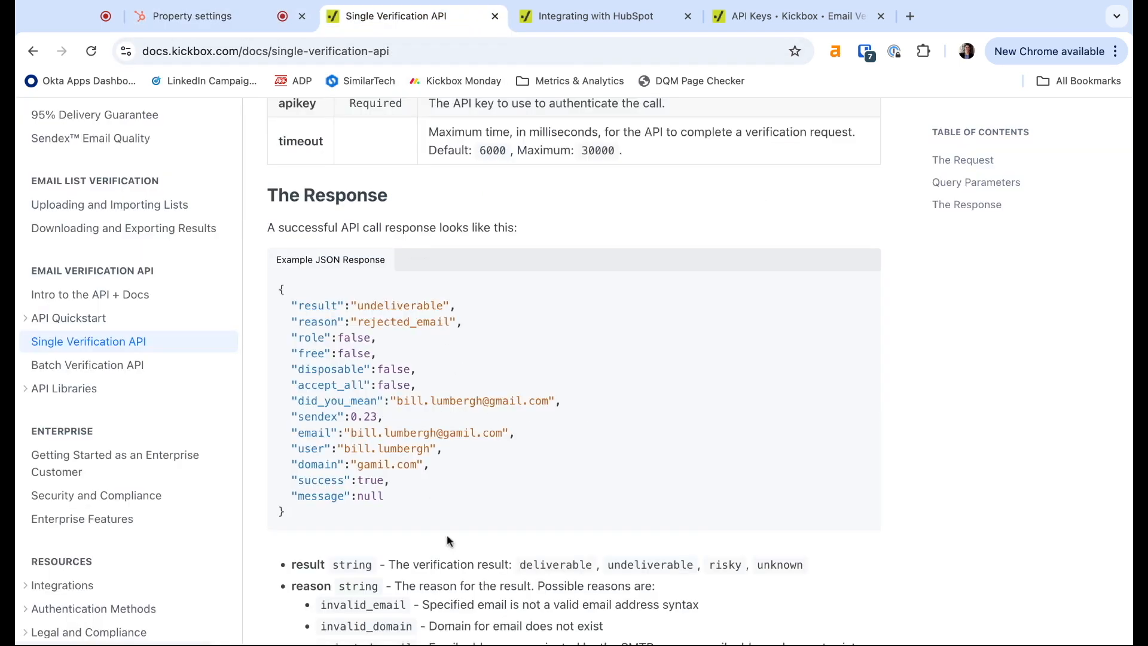
pyautogui.scroll(-4, 428, 482)
pyautogui.scroll(-1, 417, 423)
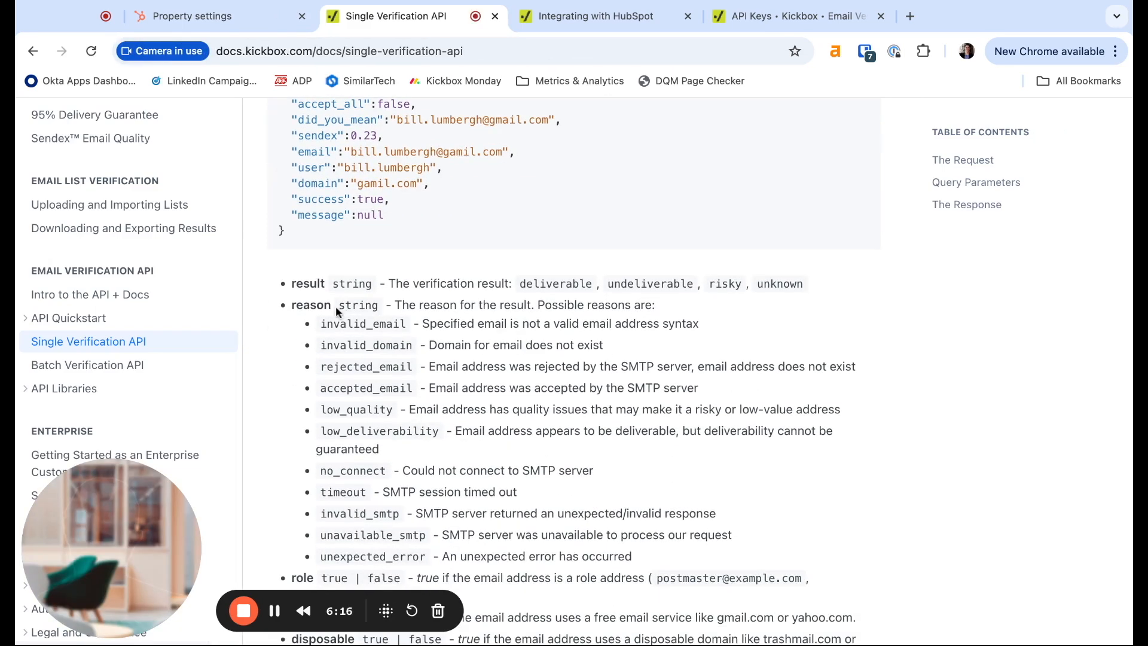
pyautogui.moveTo(329, 307); pyautogui.dragTo(733, 536)
pyautogui.scroll(-1, 592, 538)
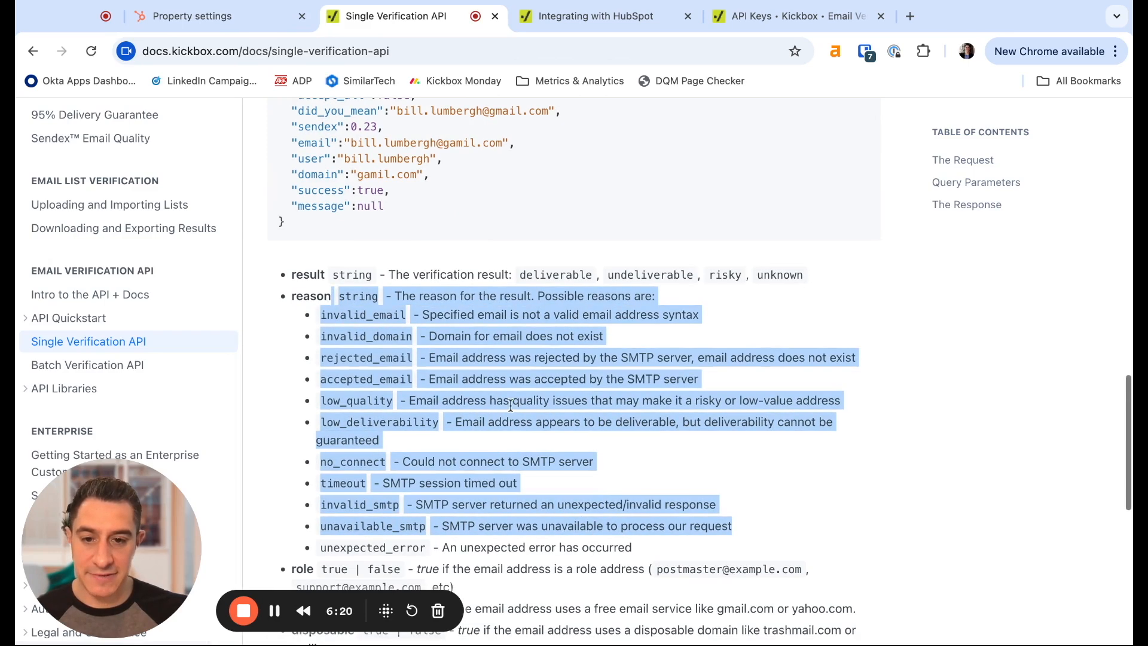
pyautogui.click(225, 24)
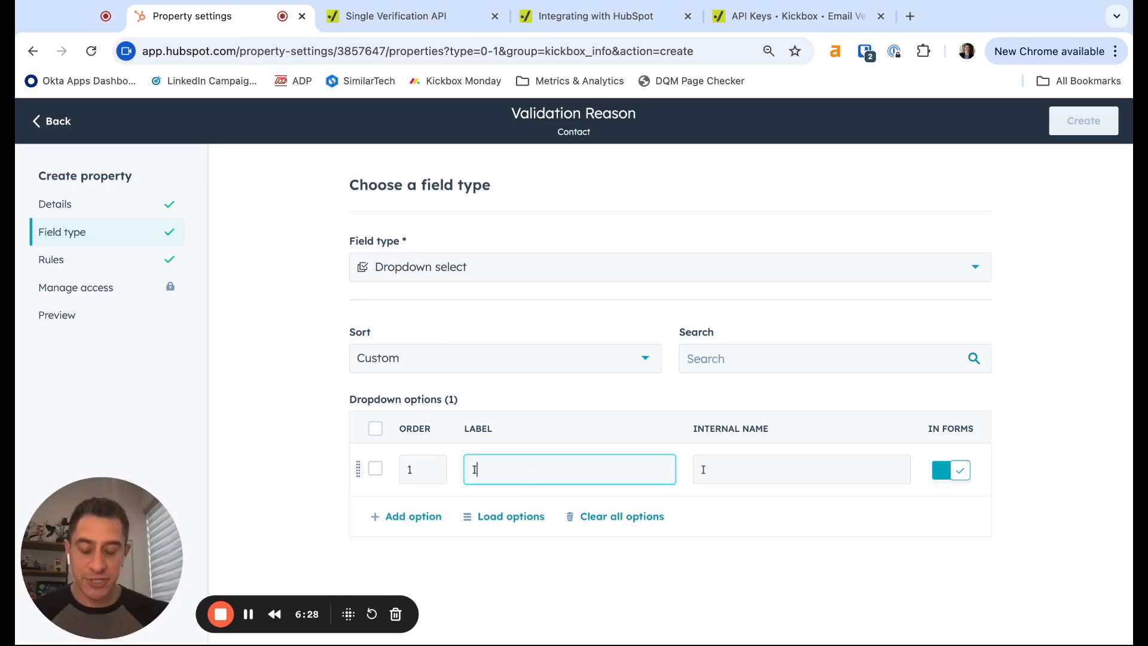
pyautogui.write('Invlid')
pyautogui.press('BackSpace')
pyautogui.press('BackSpace')
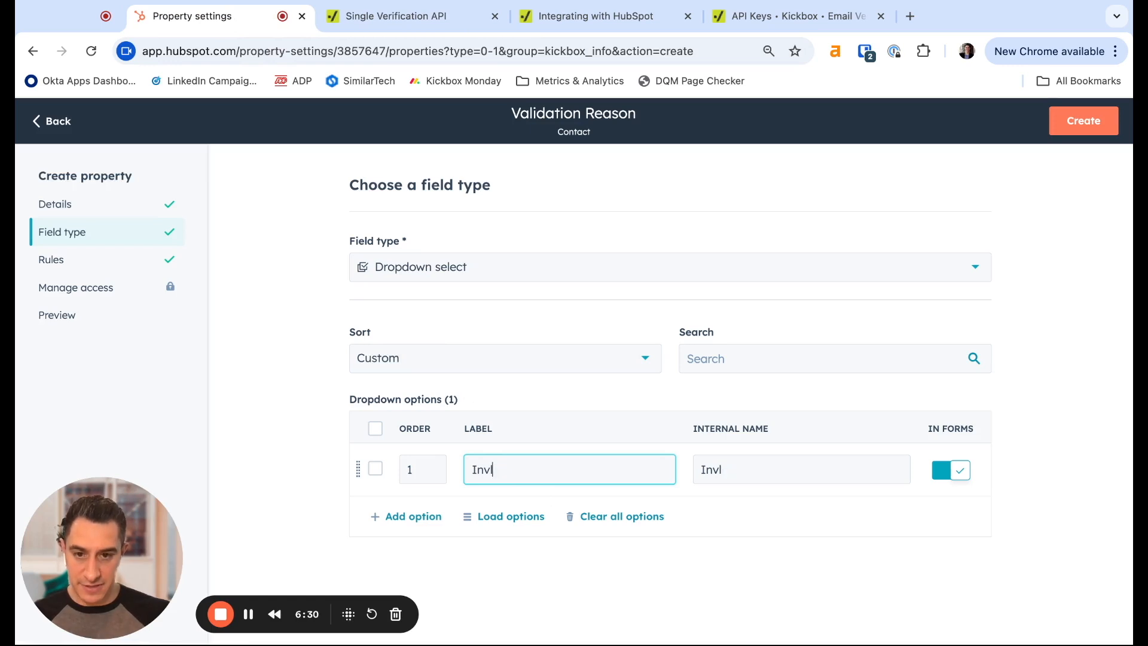
pyautogui.write('alid Email')
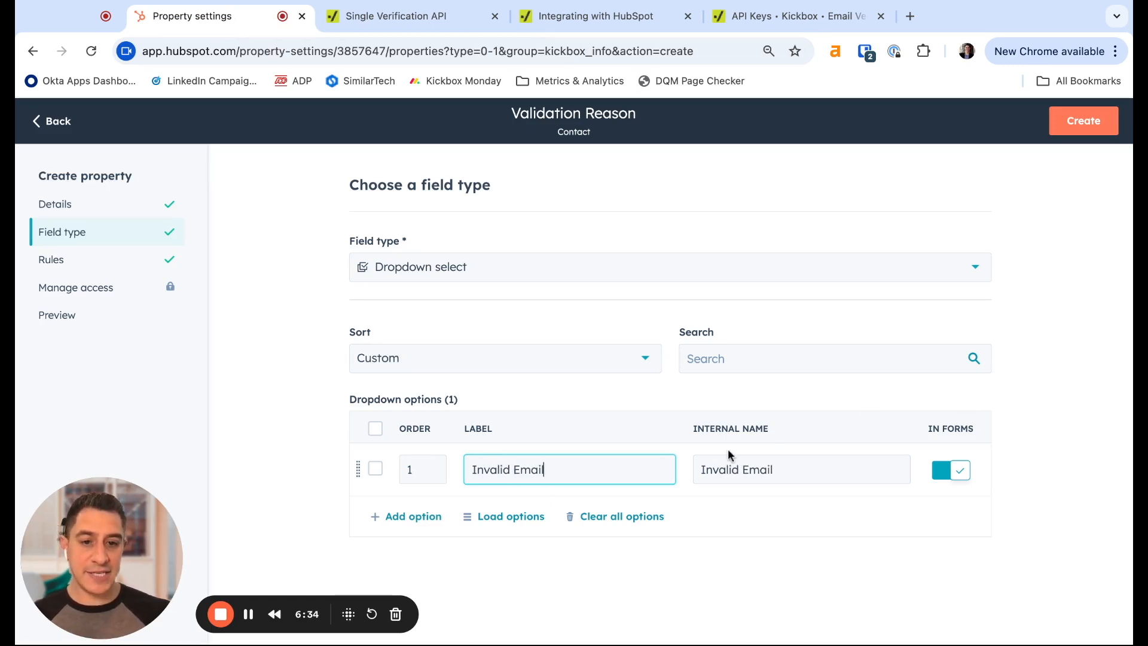
# Step: Set the Invalid Email option's internal name to invalid_email
pyautogui.click(705, 472)
pyautogui.press('BackSpace')
pyautogui.write('i')
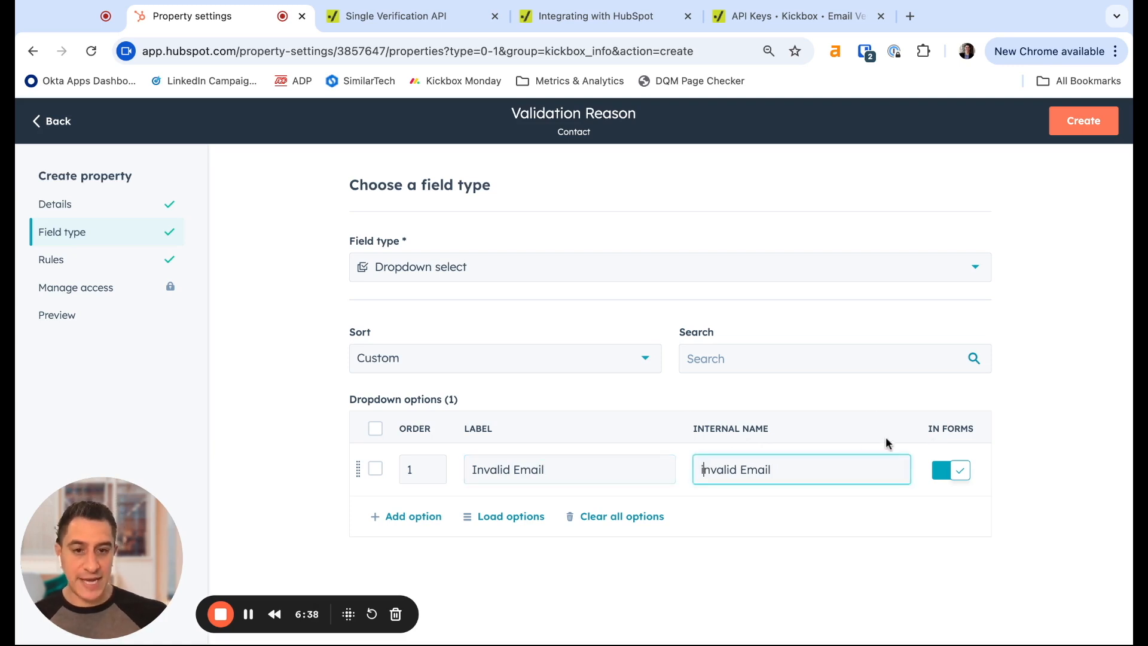
pyautogui.press('BackSpace')
pyautogui.write('_')
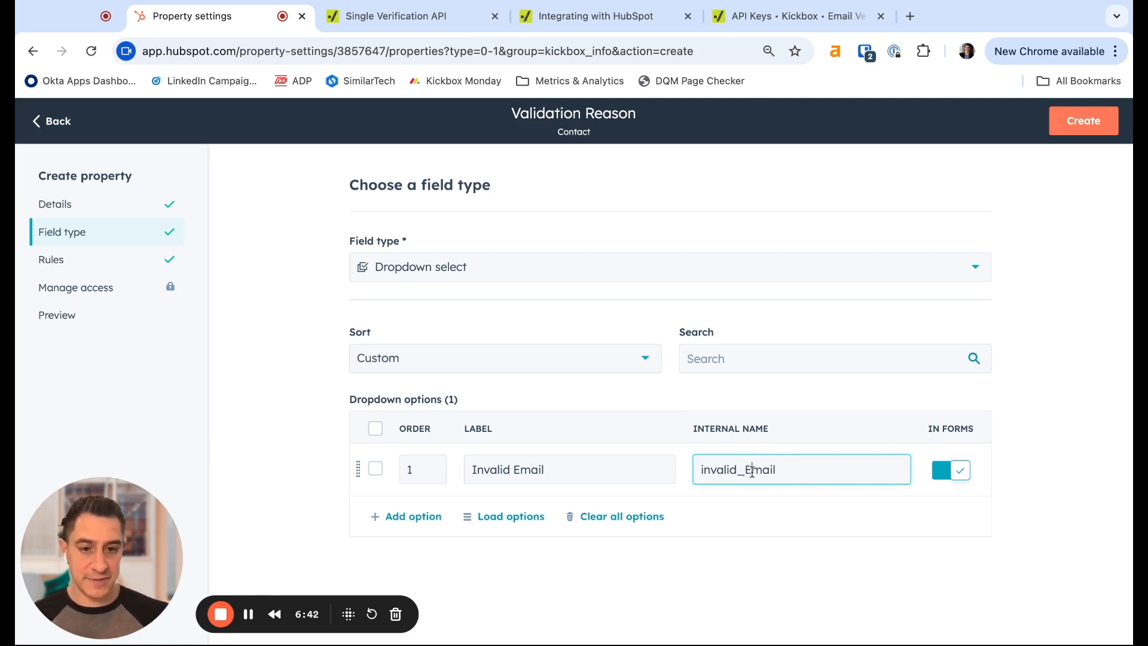
pyautogui.press('Delete')
pyautogui.write('e')
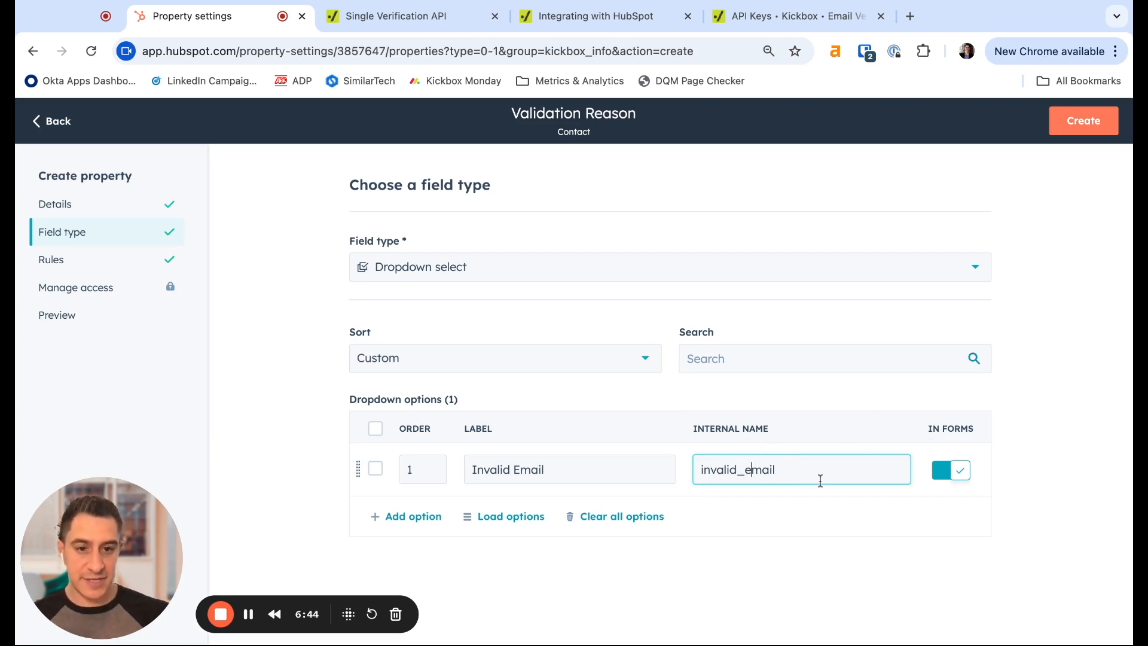
# Step: Add a second dropdown option labelled Invalid Domain with the internal name invalid_domain
pyautogui.click(395, 517)
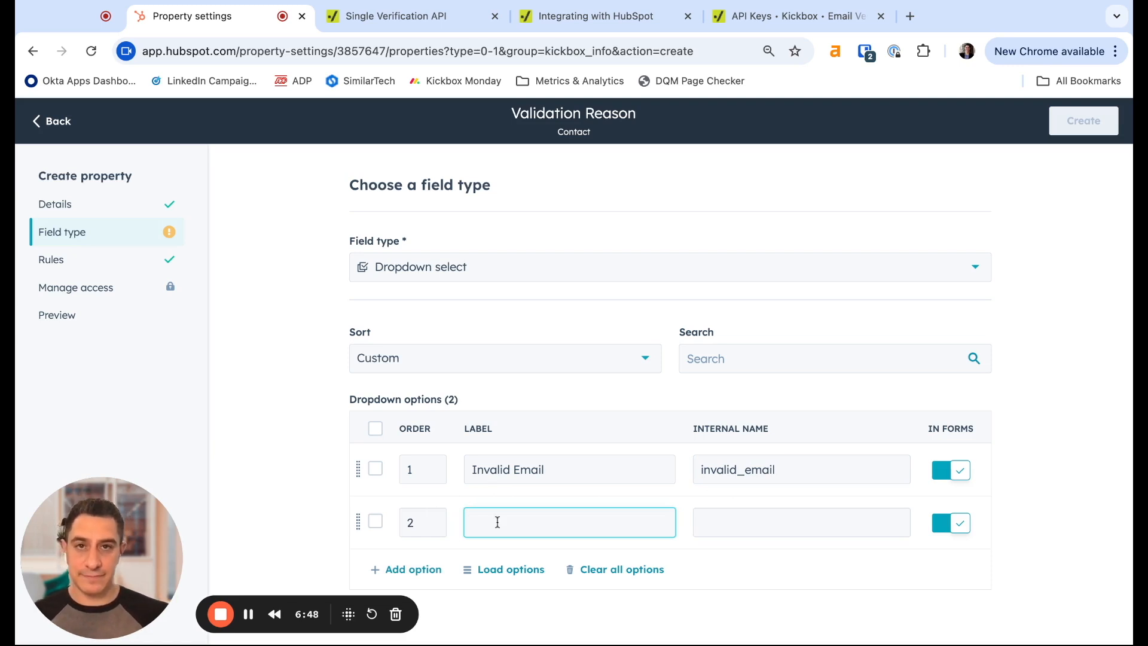
pyautogui.write('Invalid')
pyautogui.write('Domain')
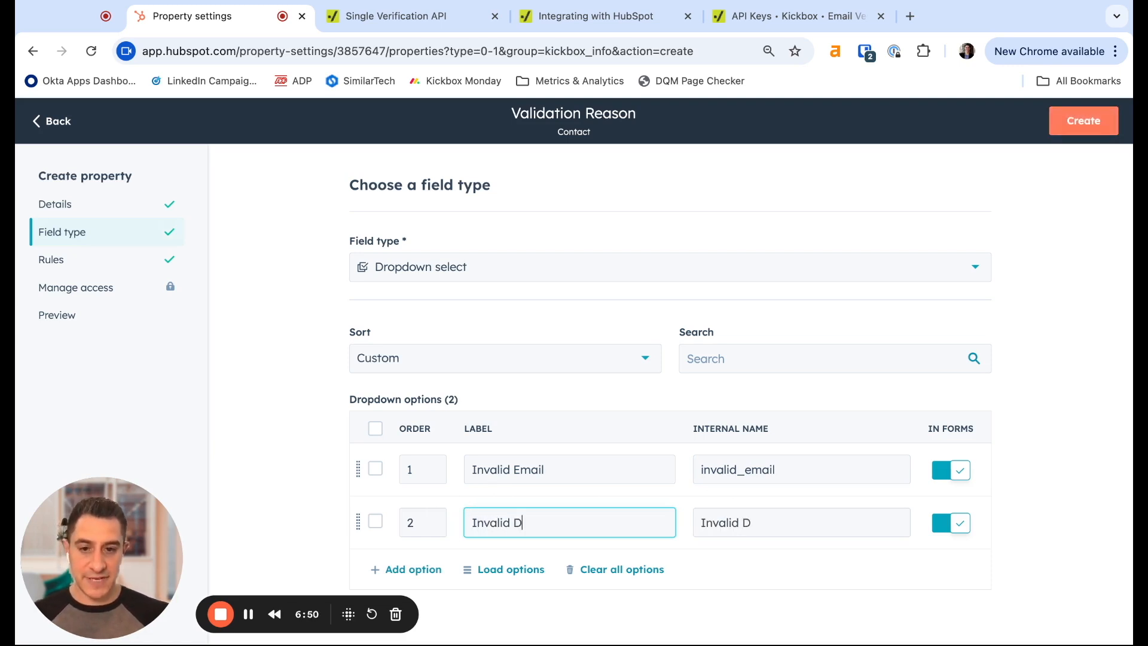
pyautogui.click(705, 525)
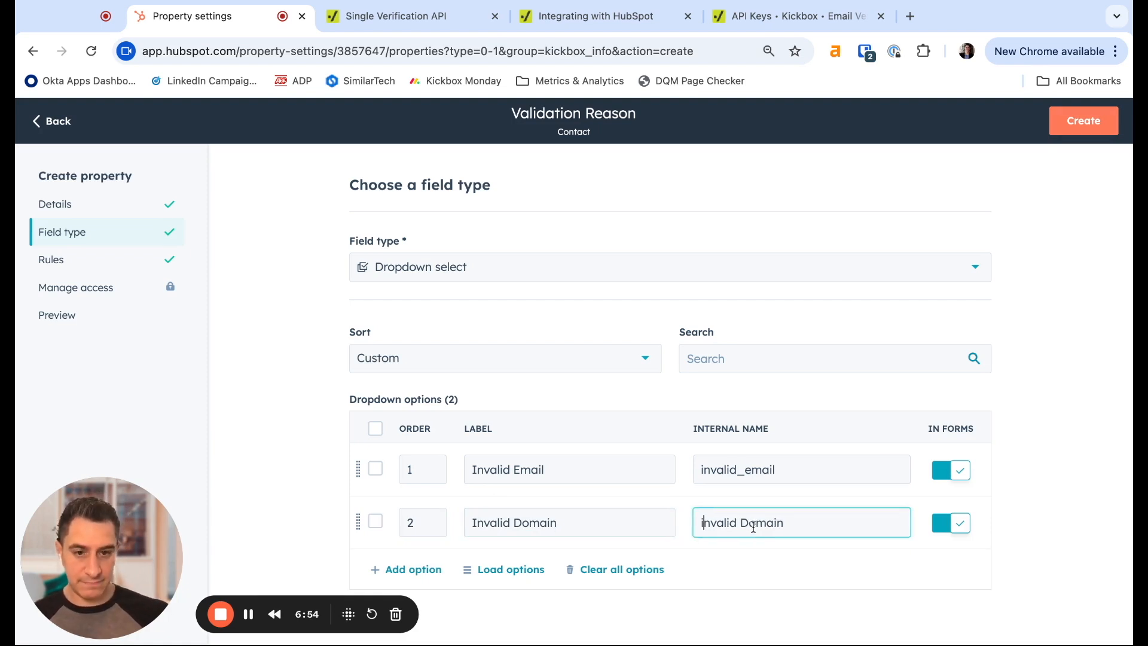
pyautogui.press('BackSpace')
pyautogui.write('d')
pyautogui.press('Left')
pyautogui.press('BackSpace')
pyautogui.write('_')
# Step: Add a third dropdown option labelled Rejected Email with the internal name rejected_email
pyautogui.click(413, 569)
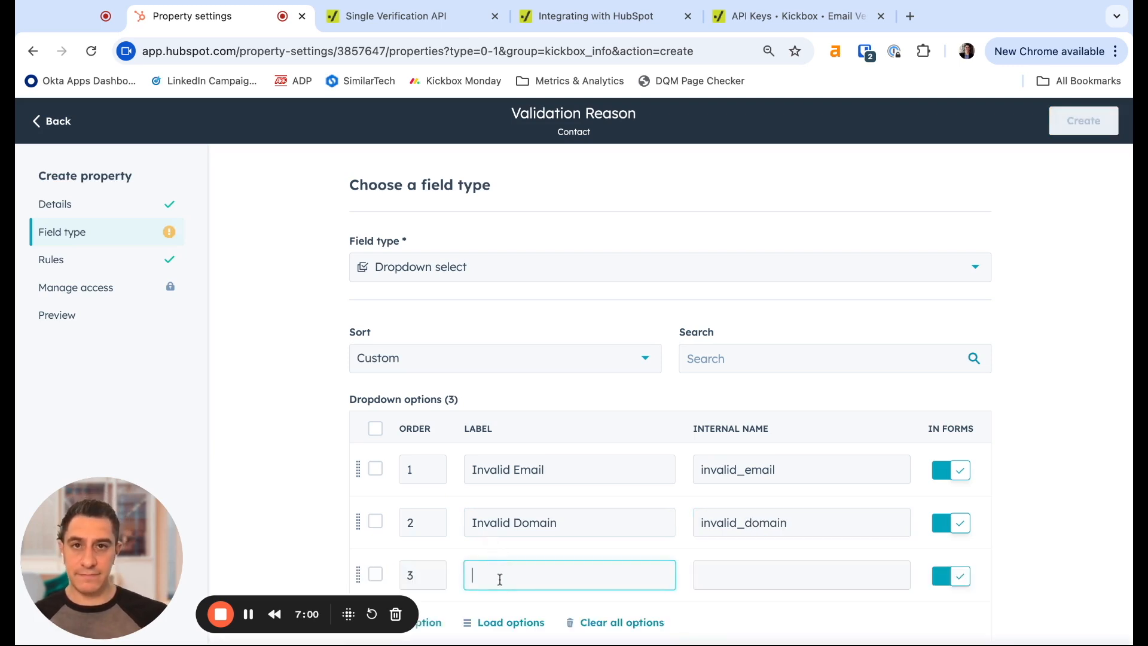
pyautogui.write('Rejected Email')
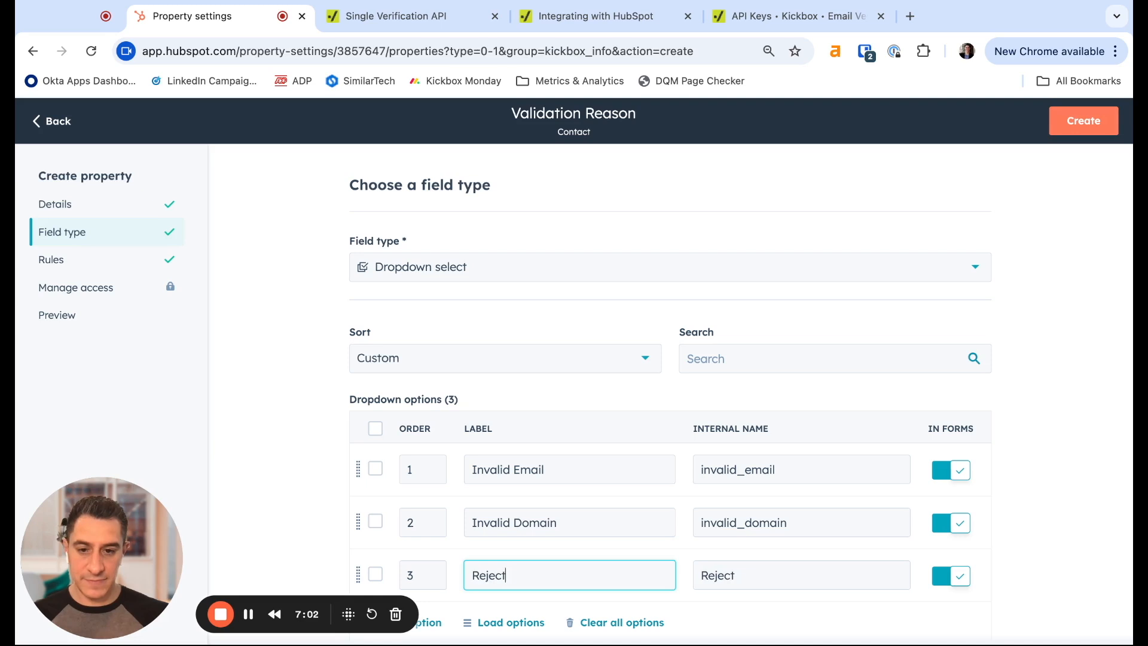
pyautogui.click(706, 575)
pyautogui.press('BackSpace')
pyautogui.write('r')
pyautogui.click(751, 576)
pyautogui.press('BackSpace')
pyautogui.press('BackSpace')
pyautogui.write('_email')
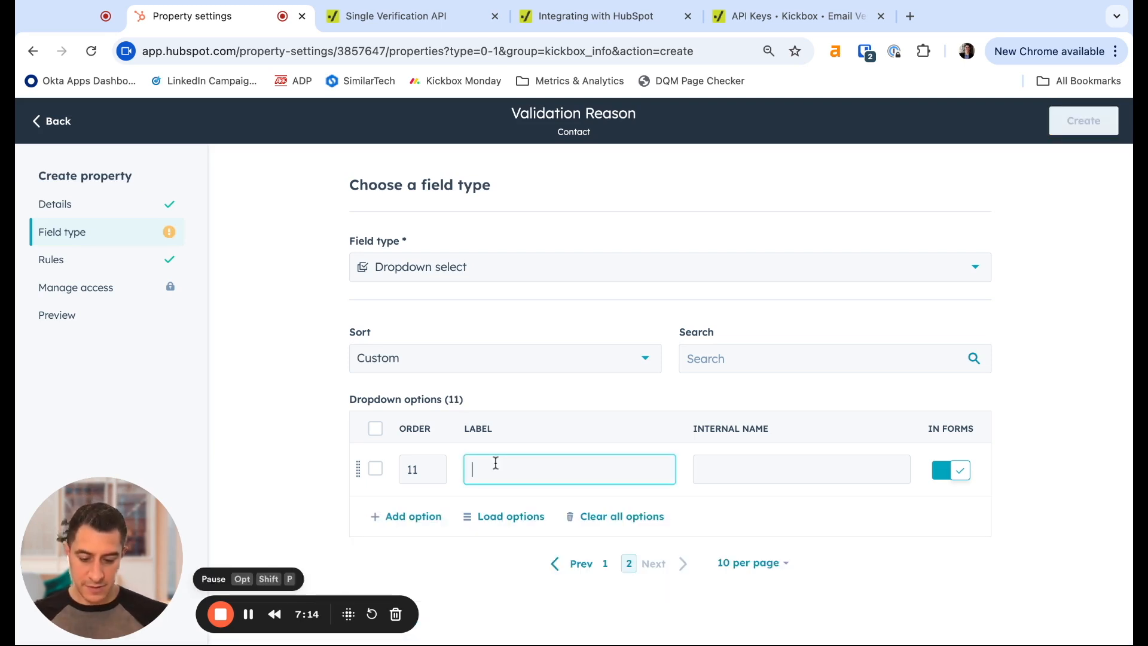
# Step: Label the eleventh dropdown option Unexpected Error with the internal name unexpected_error, and create the Validation Reason property
pyautogui.write('U')
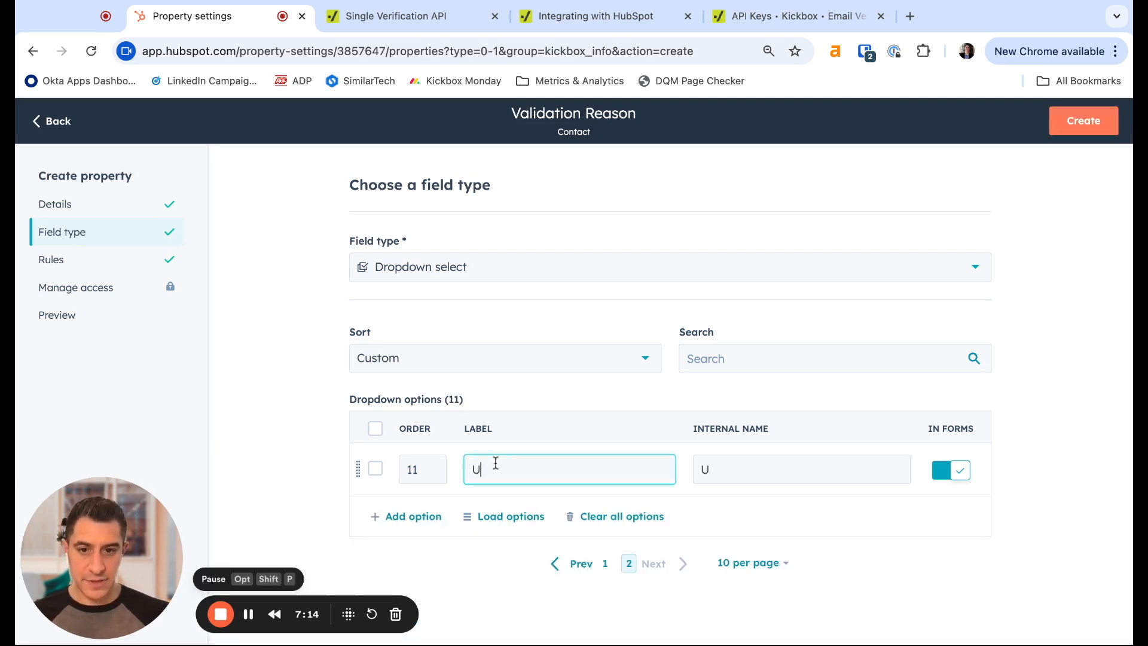
pyautogui.write('nexpected Error')
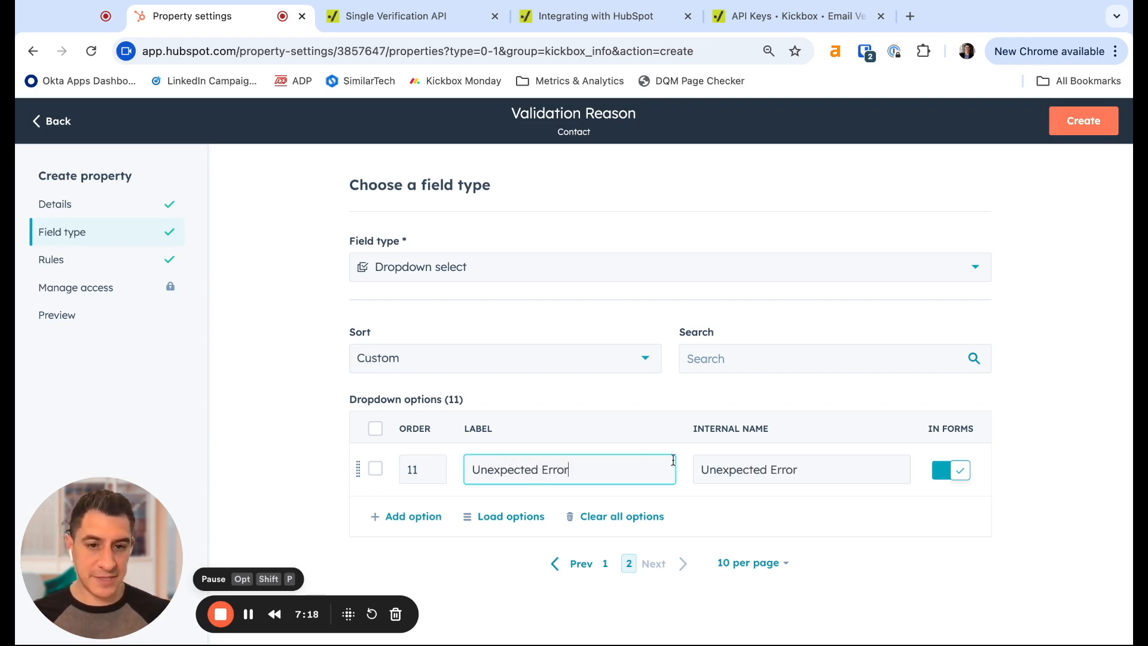
pyautogui.click(728, 467)
pyautogui.press('BackSpace')
pyautogui.write('u')
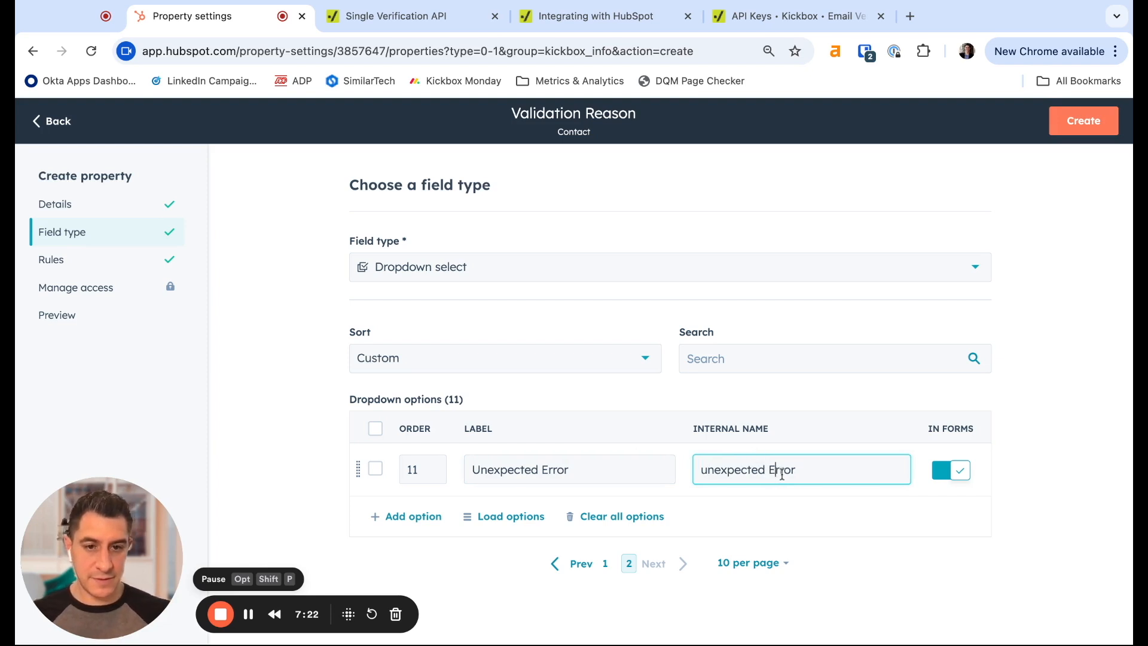
pyautogui.click(776, 471)
pyautogui.press('BackSpace')
pyautogui.press('BackSpace')
pyautogui.write('_e')
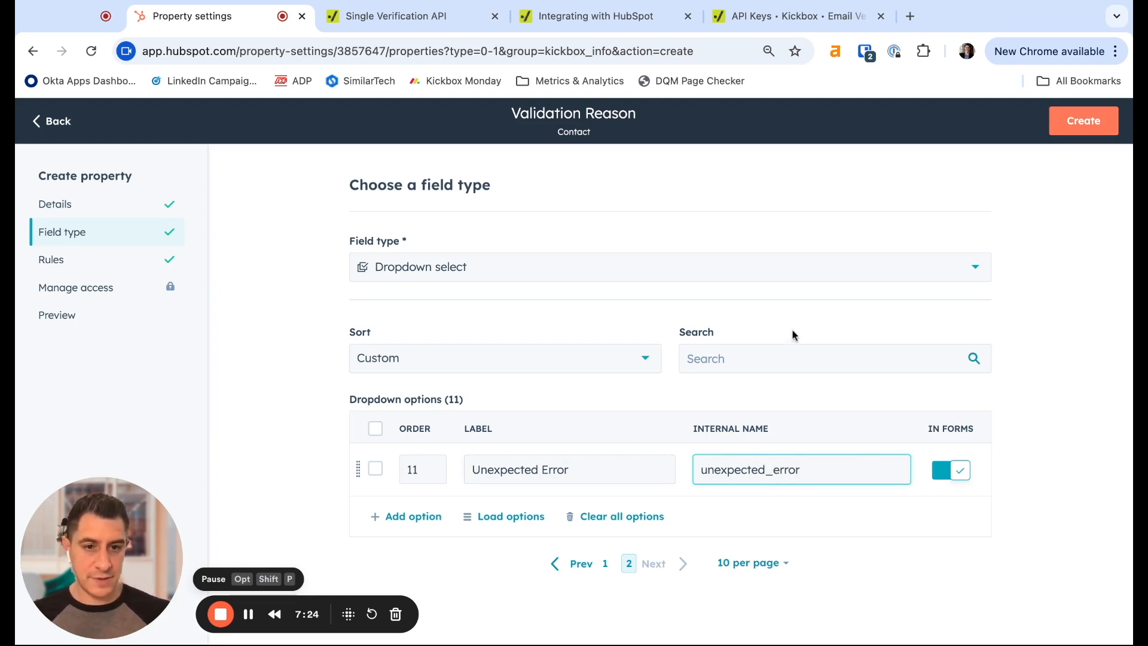
pyautogui.click(715, 189)
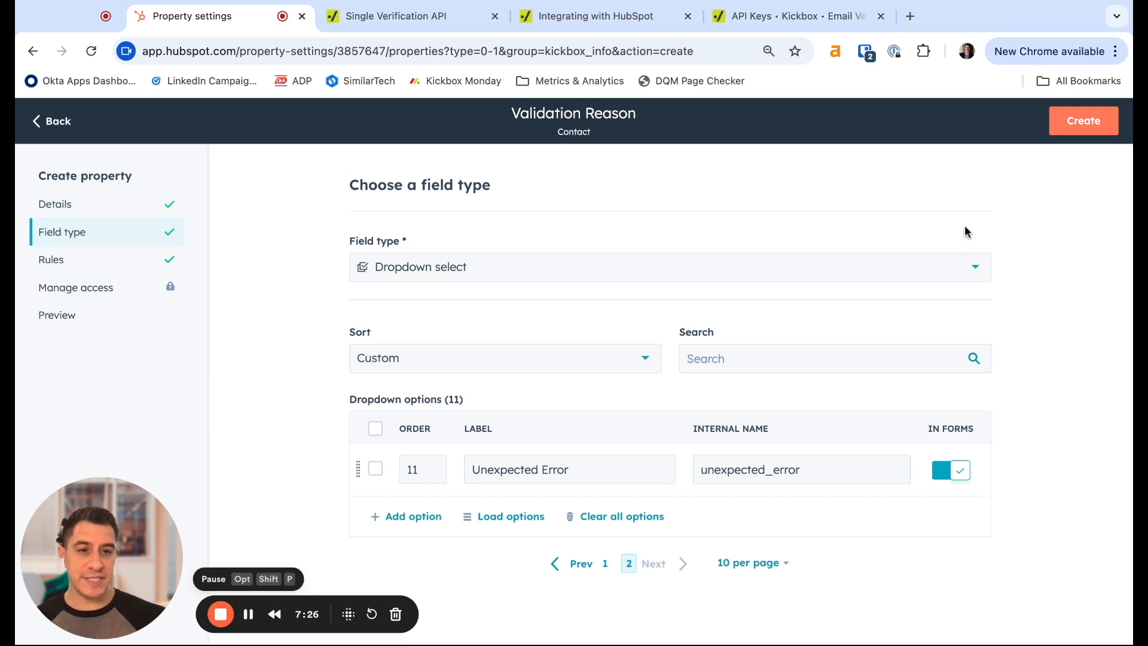
pyautogui.click(1068, 122)
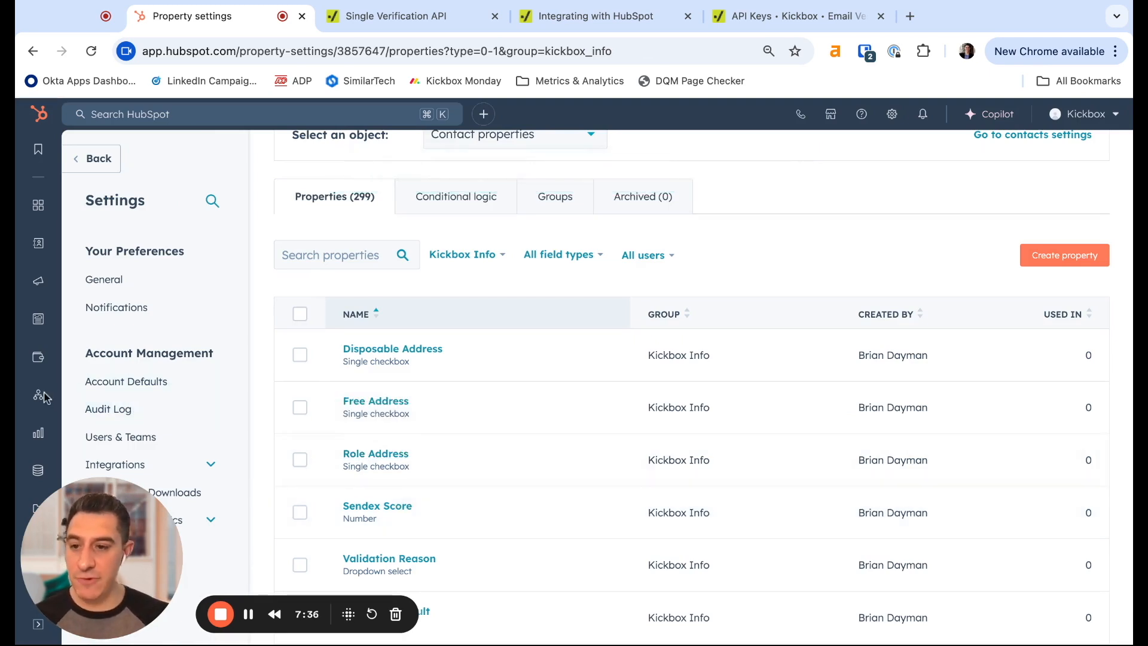
# Step: Create a blank contact-based workflow from scratch
pyautogui.moveTo(43, 401)
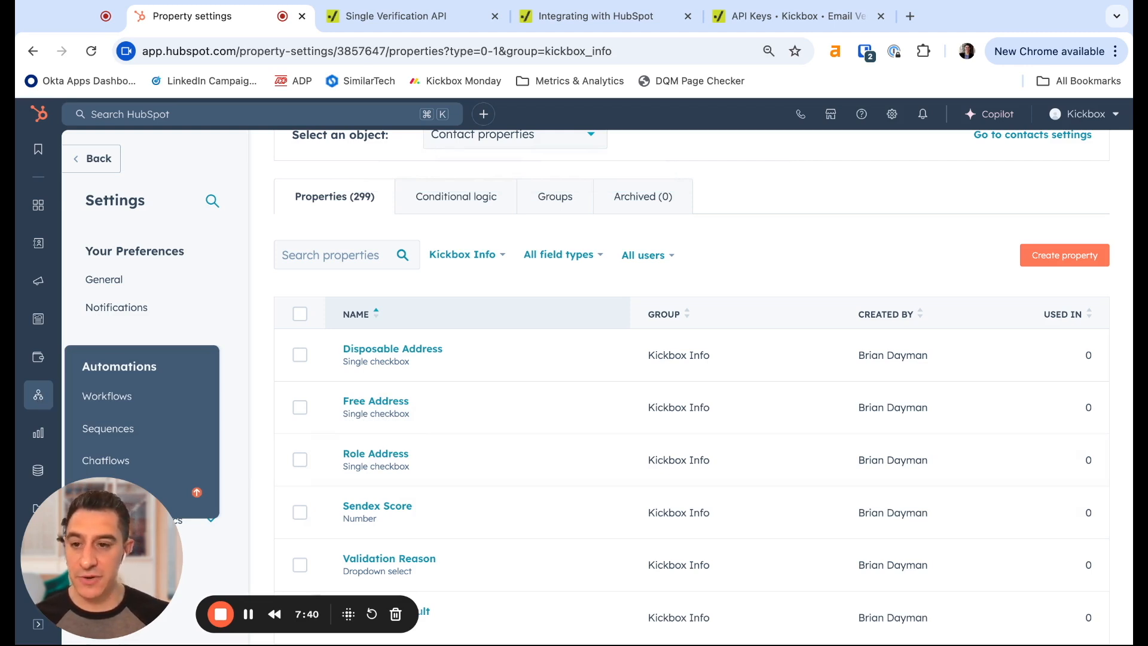
pyautogui.click(120, 396)
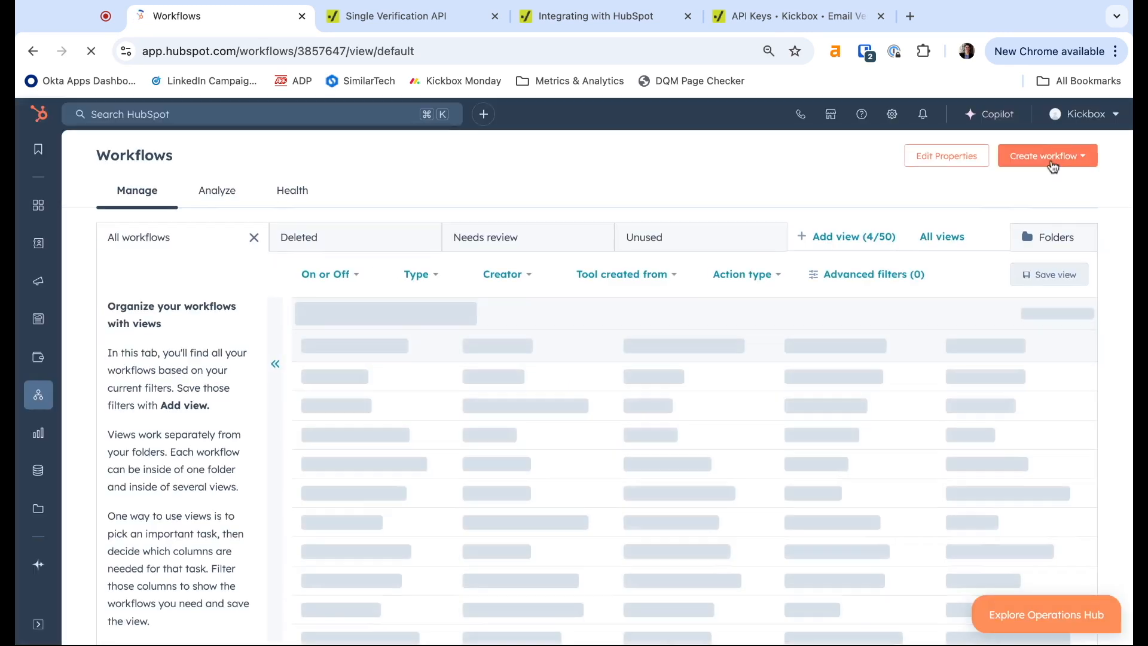
pyautogui.click(1053, 165)
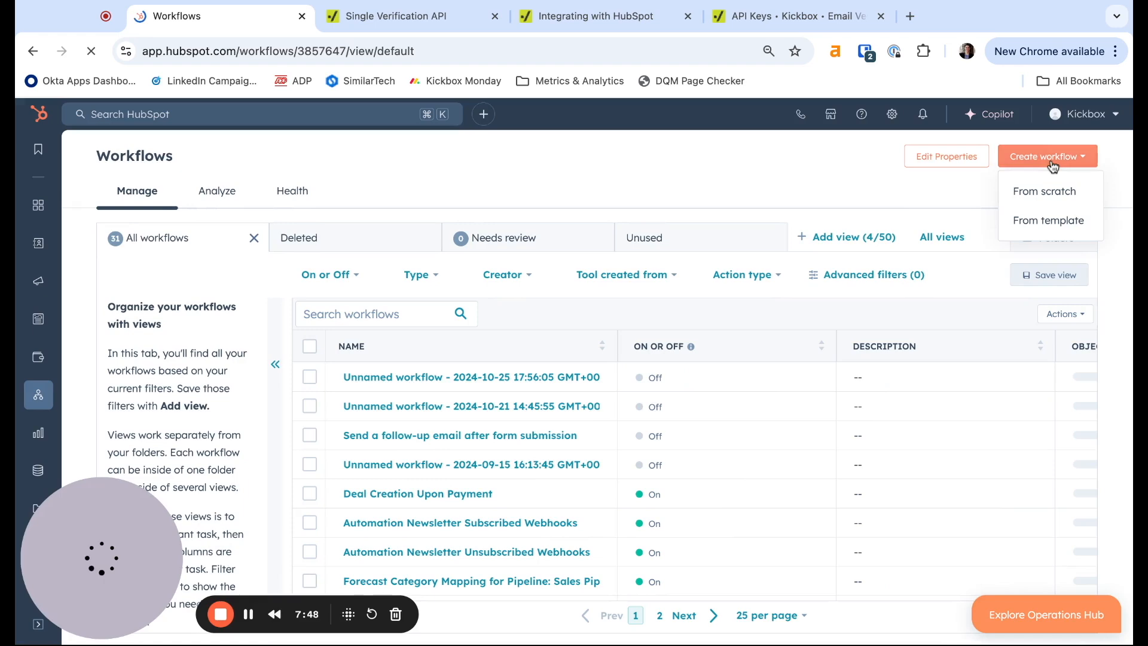
pyautogui.click(1051, 195)
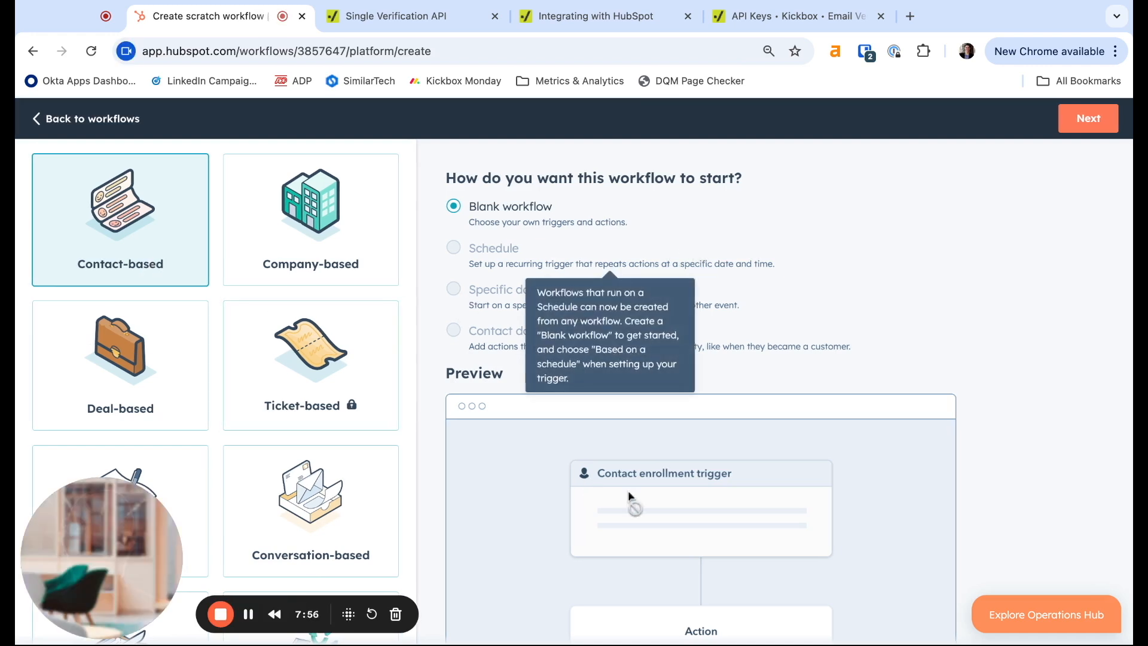
pyautogui.click(1080, 125)
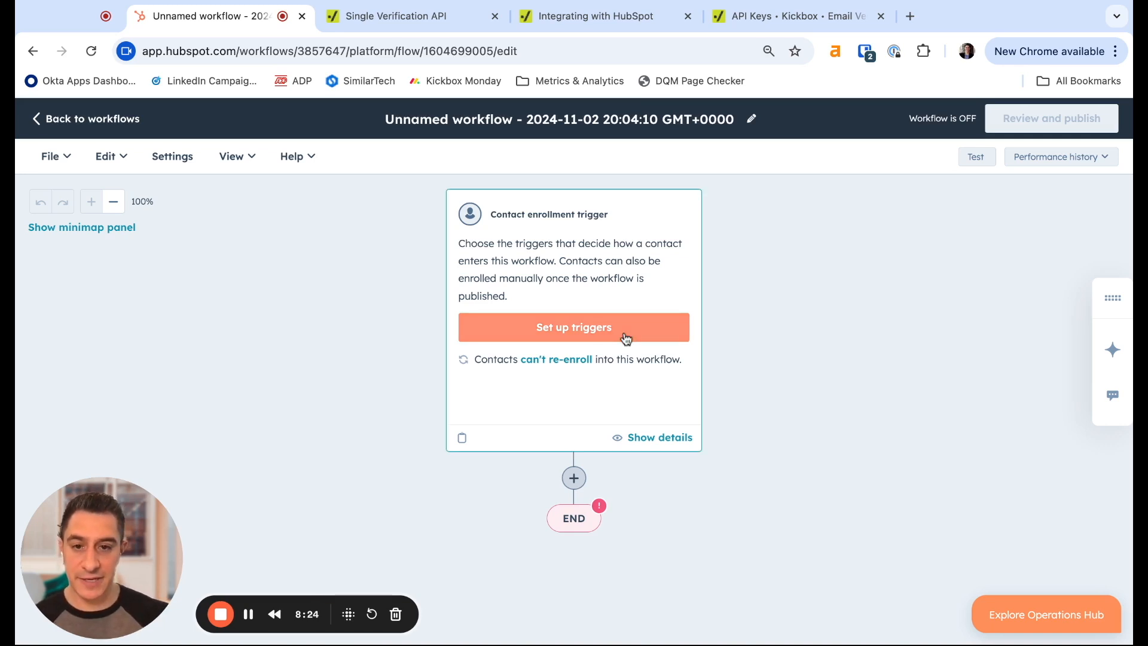
# Step: Set up the workflow's enrollment trigger to start when filter criteria is met
pyautogui.click(660, 340)
pyautogui.scroll(-3, 251, 432)
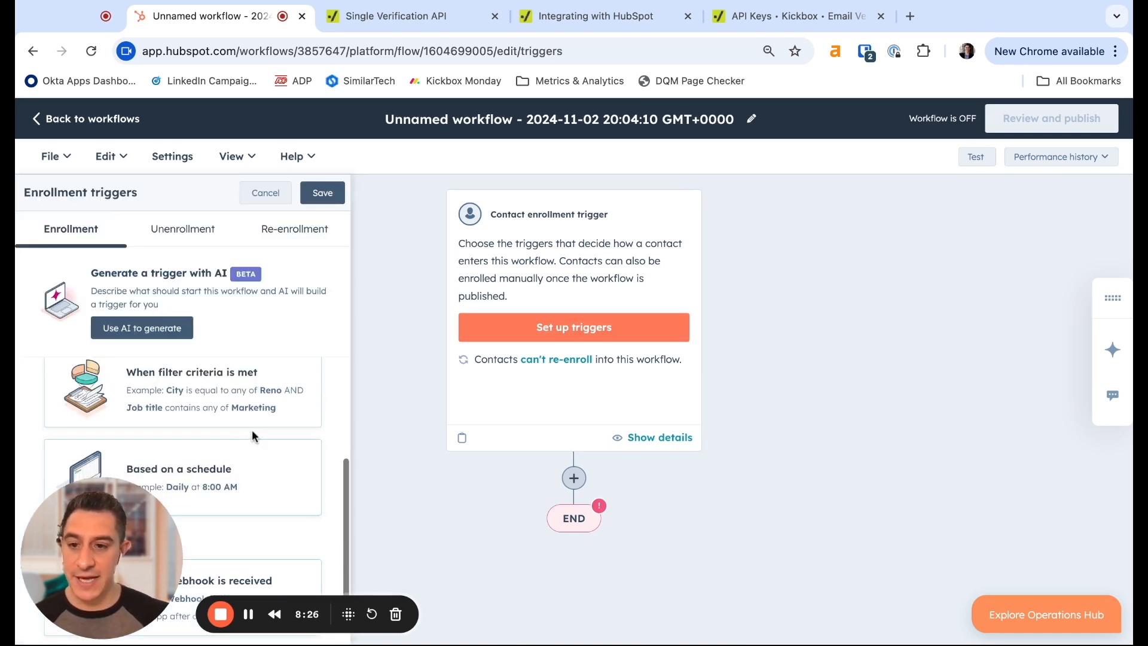
pyautogui.scroll(-1, 253, 437)
pyautogui.scroll(2, 256, 438)
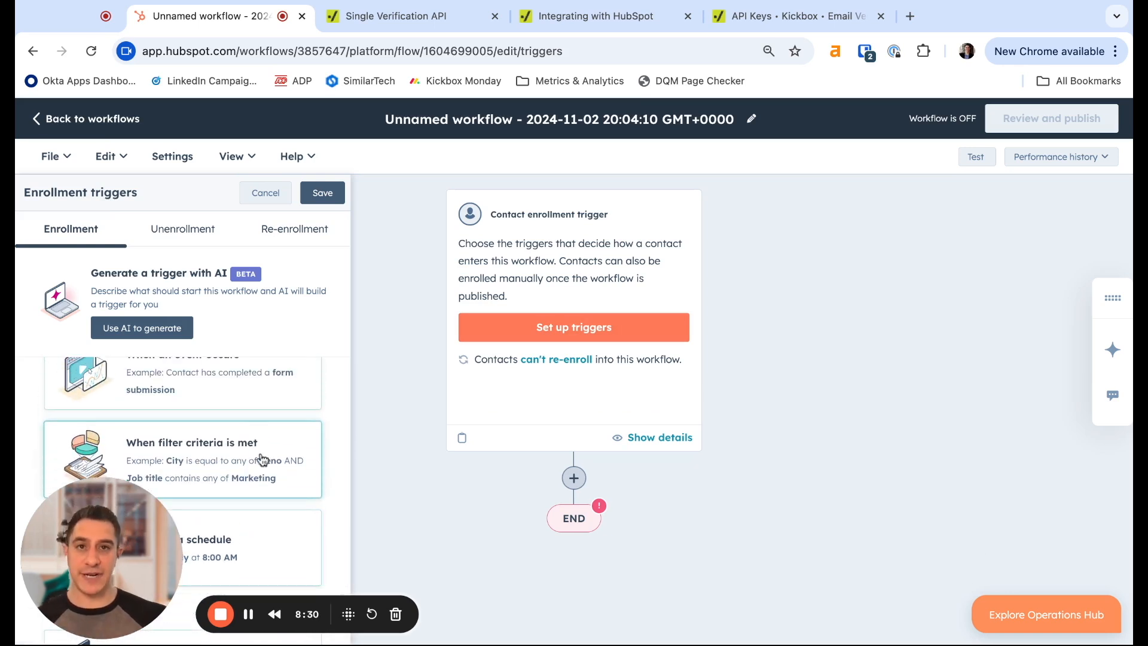
pyautogui.click(269, 467)
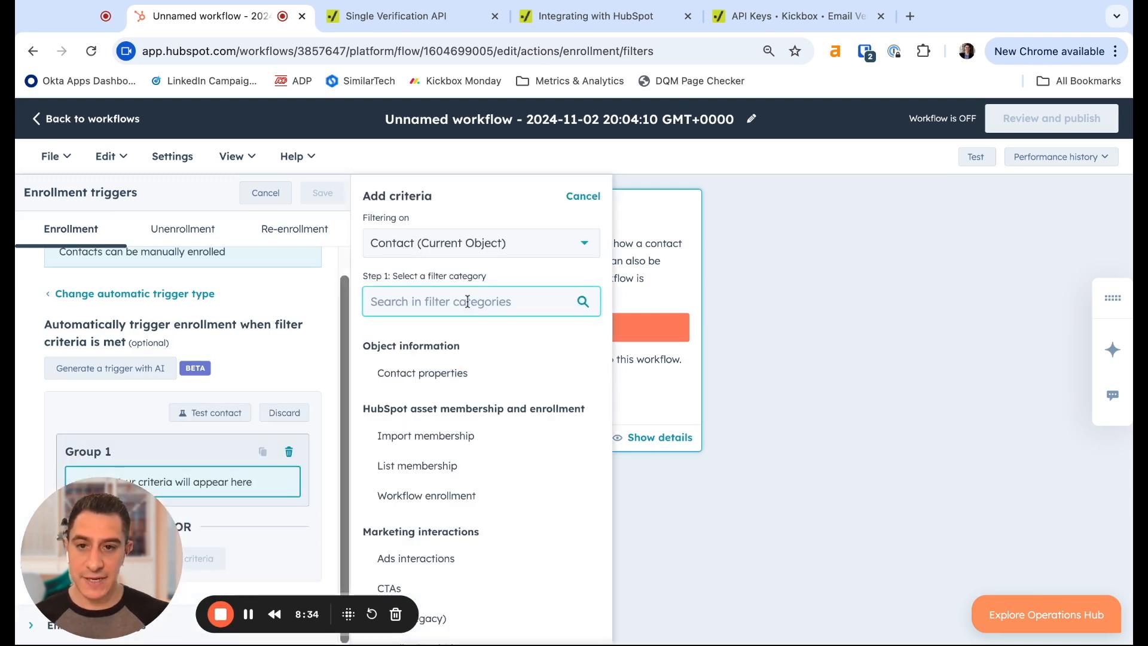
# Step: Add the Create date contact property as the filter in the enrollment trigger's Group 1
pyautogui.click(453, 375)
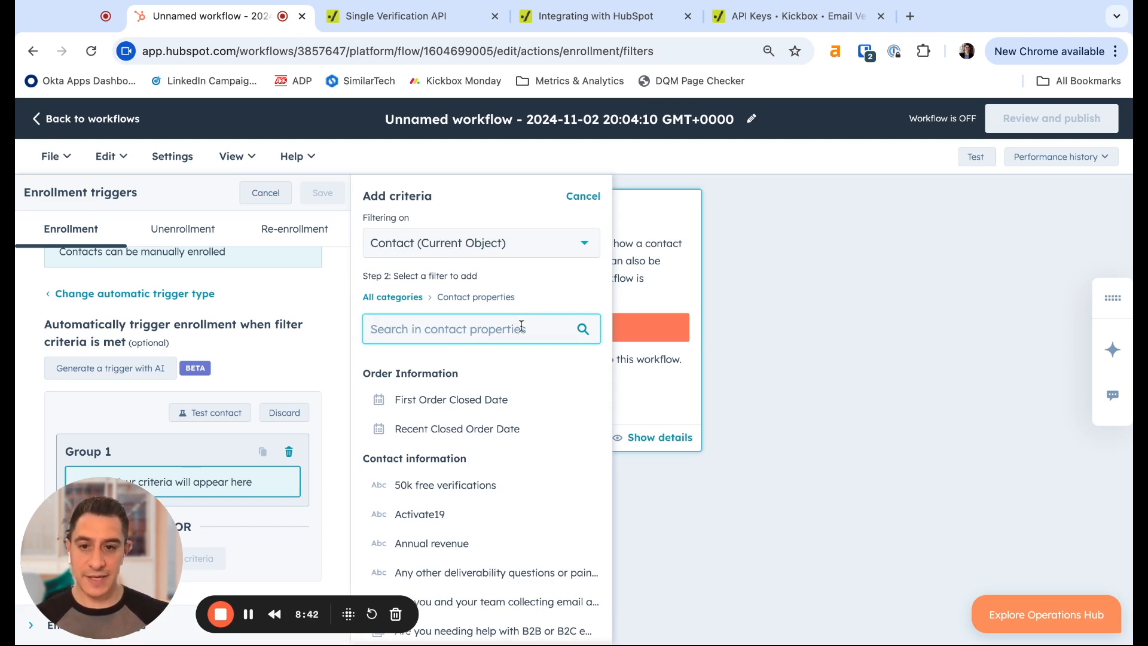
pyautogui.write('date')
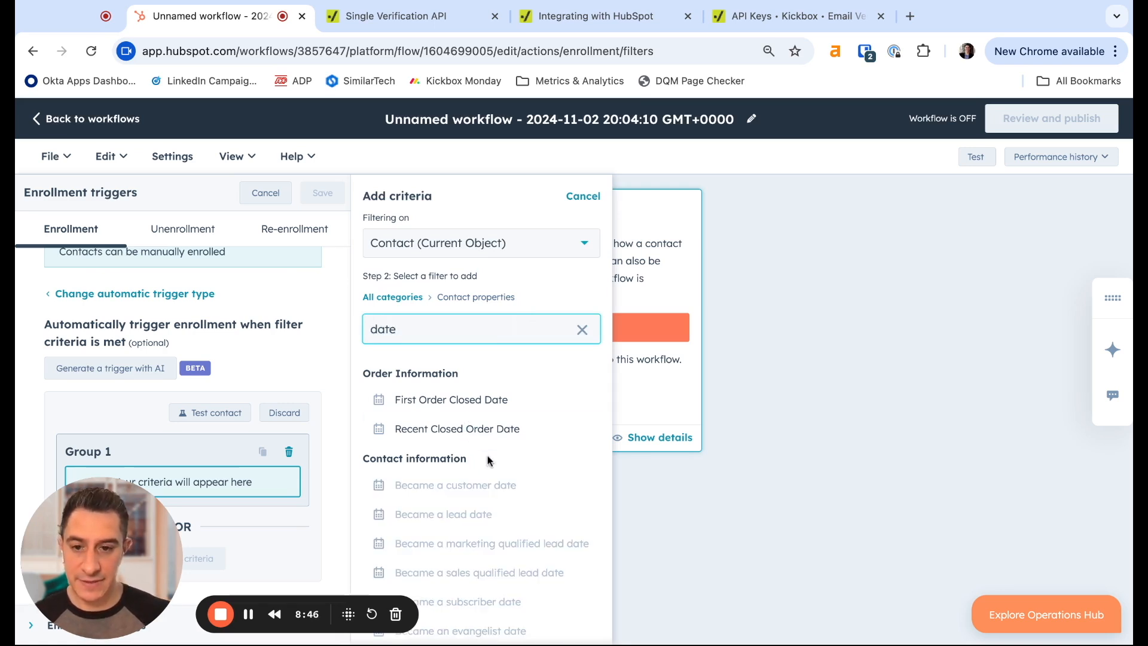
pyautogui.scroll(-1, 486, 454)
pyautogui.press('BackSpace')
pyautogui.press('BackSpace')
pyautogui.press('BackSpace')
pyautogui.press('BackSpace')
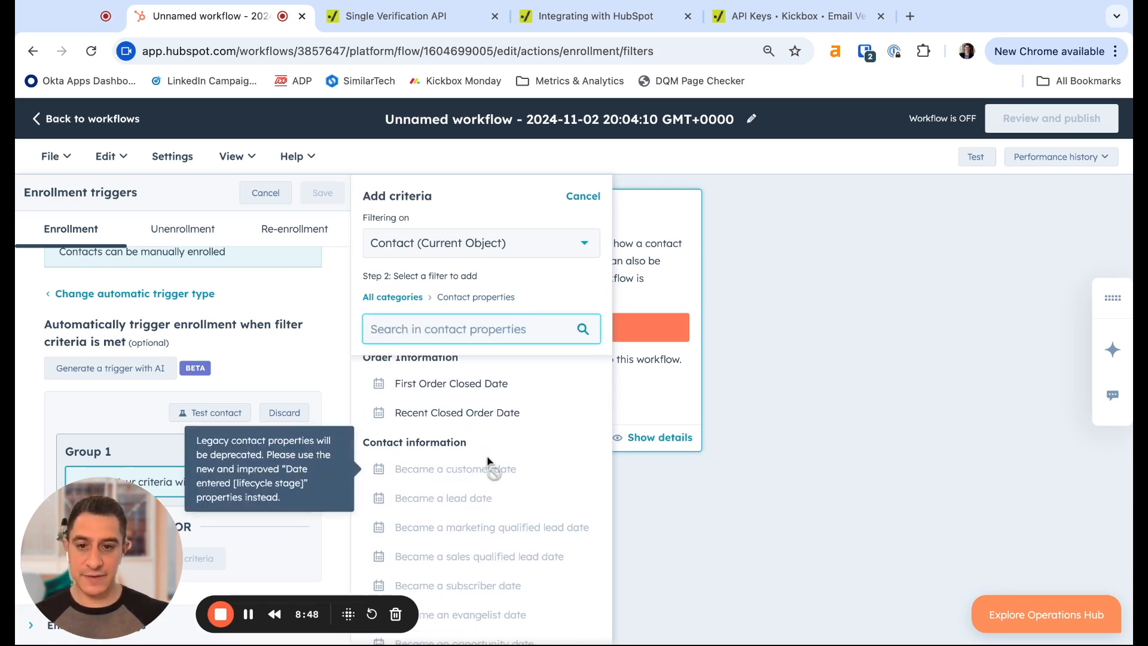
pyautogui.write('creat')
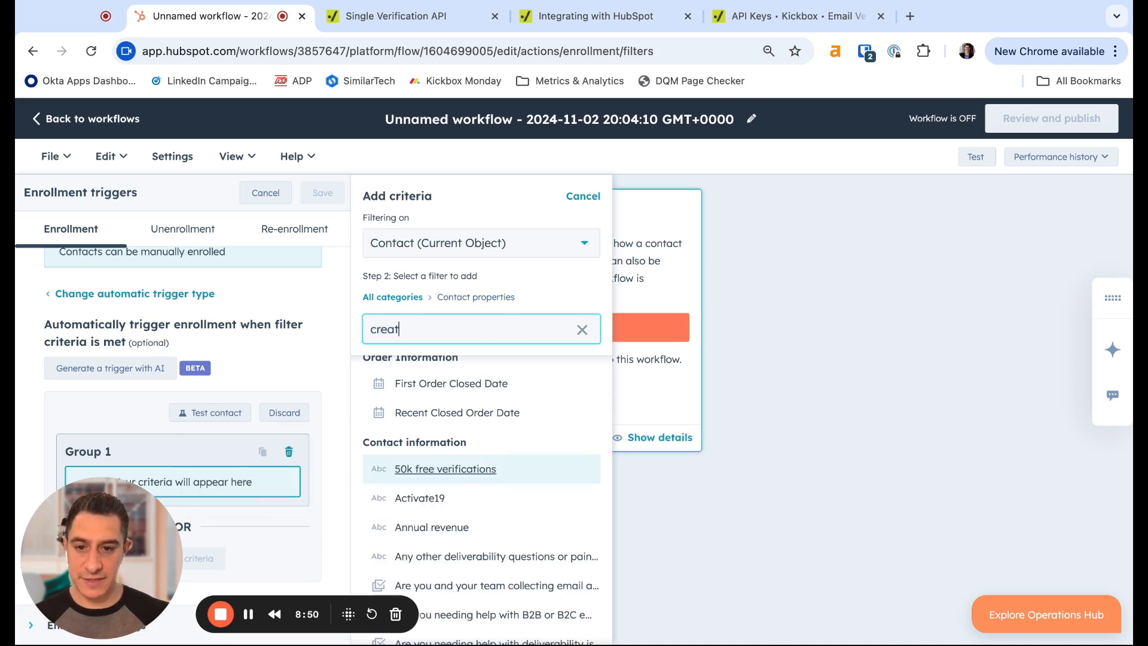
pyautogui.write('e d')
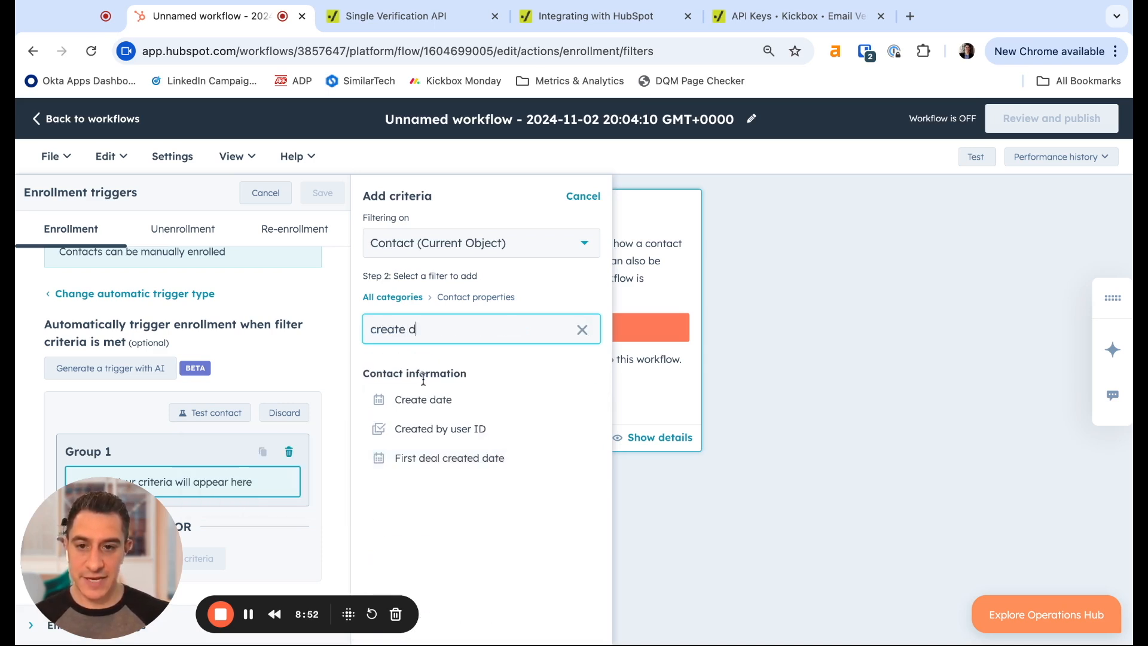
pyautogui.click(440, 412)
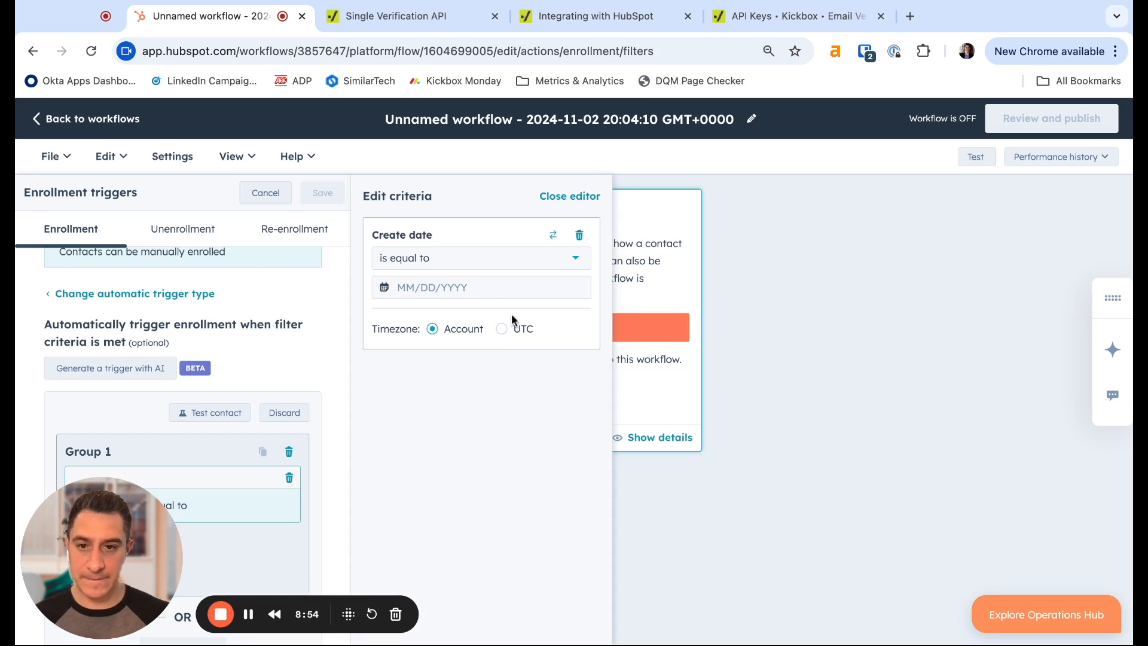
# Step: Set the Create date criterion to is known and save the enrollment trigger
pyautogui.click(497, 259)
pyautogui.scroll(-4, 485, 405)
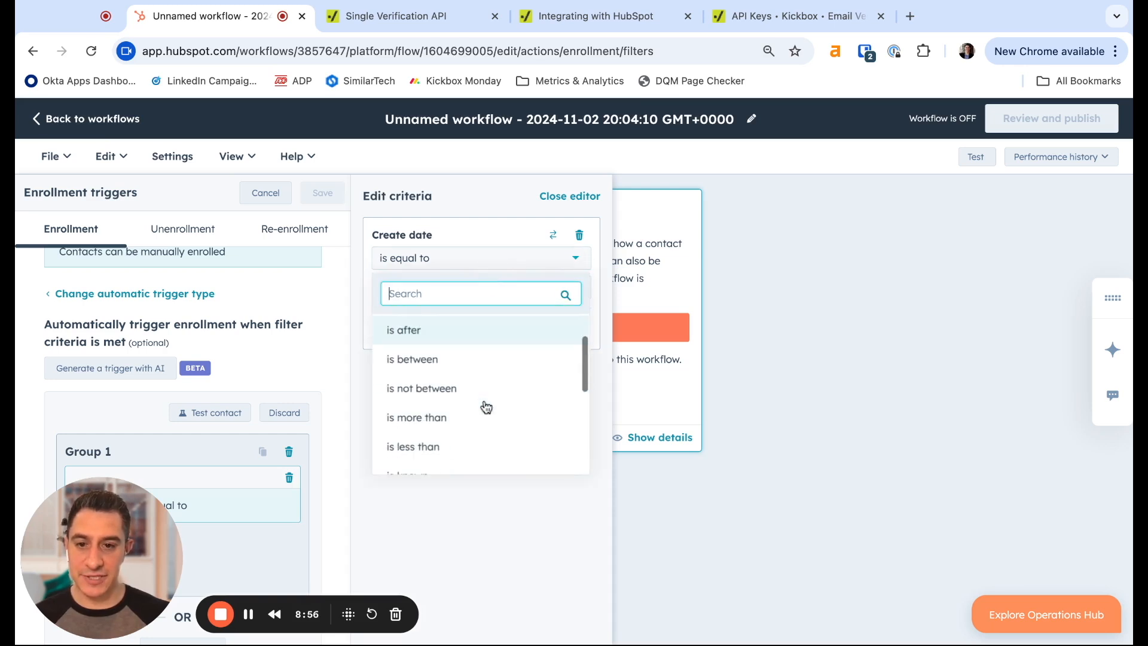
pyautogui.click(484, 409)
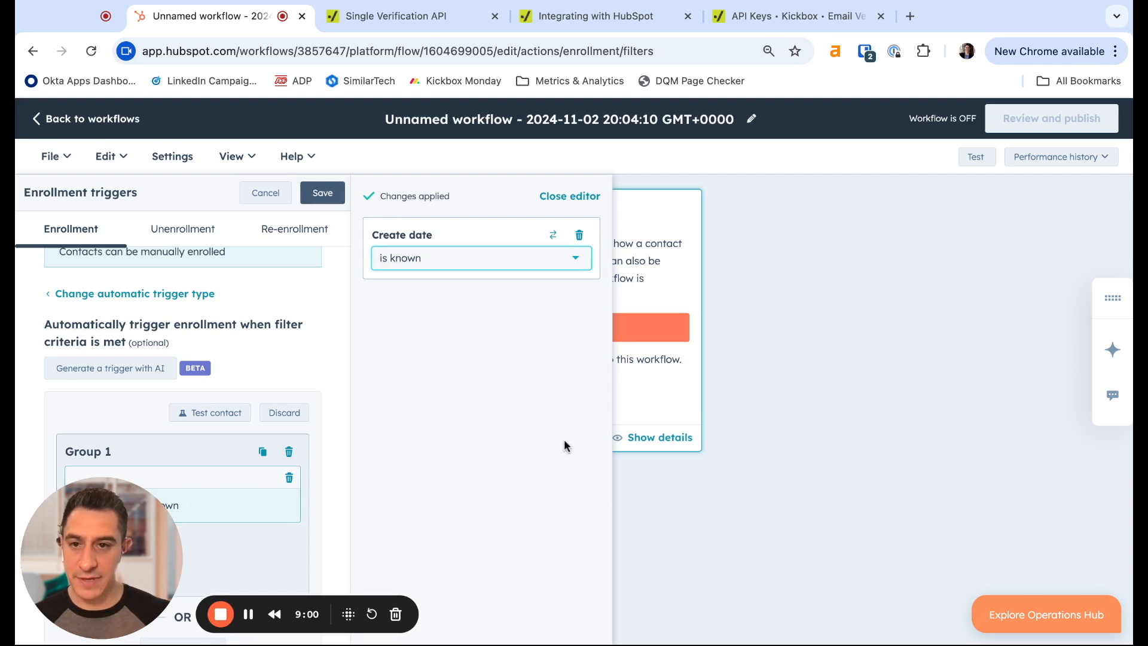
pyautogui.click(325, 195)
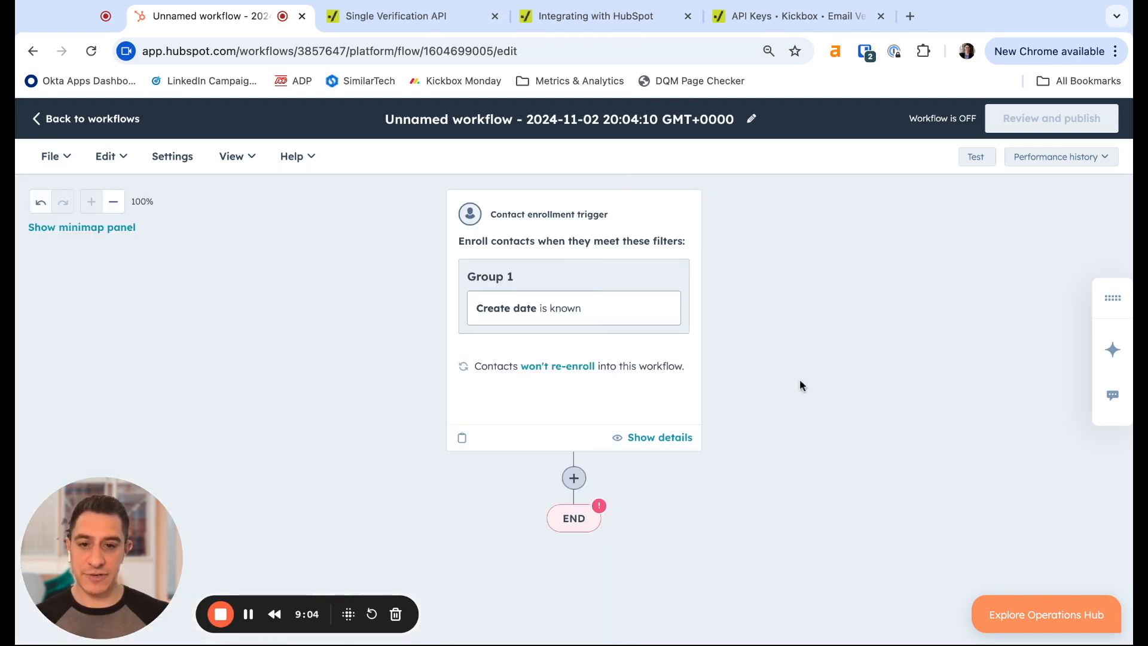
# Step: Add a Custom code action from Data ops directly below the contact enrollment trigger
pyautogui.scroll(-2, 803, 386)
pyautogui.scroll(1, 802, 386)
pyautogui.scroll(1, 800, 383)
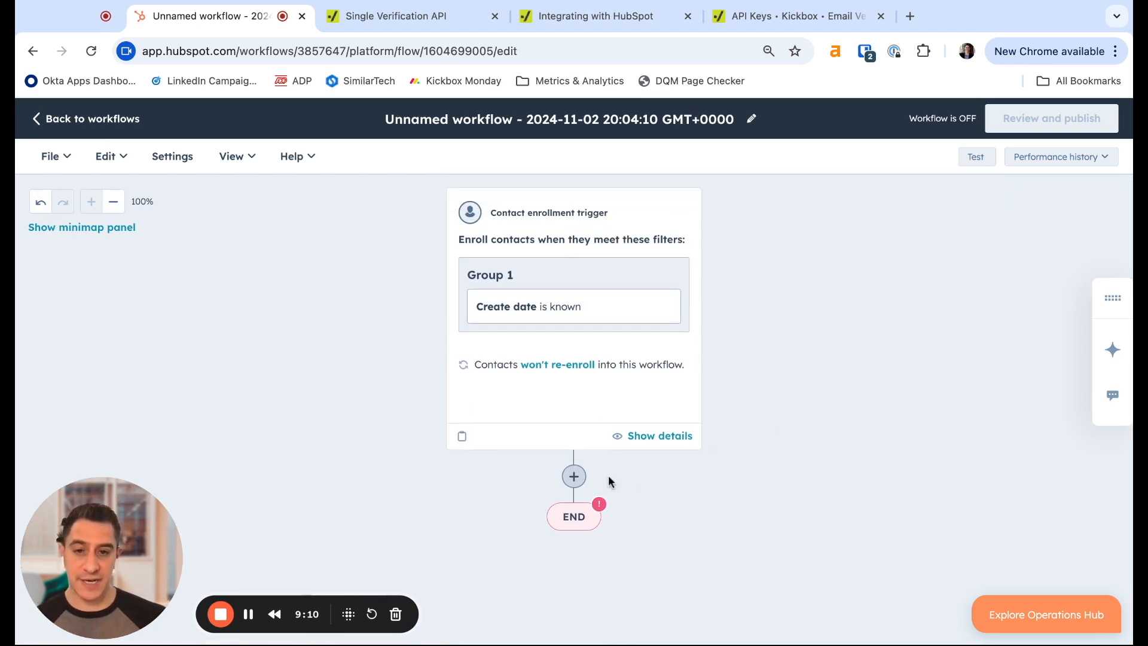
pyautogui.click(574, 477)
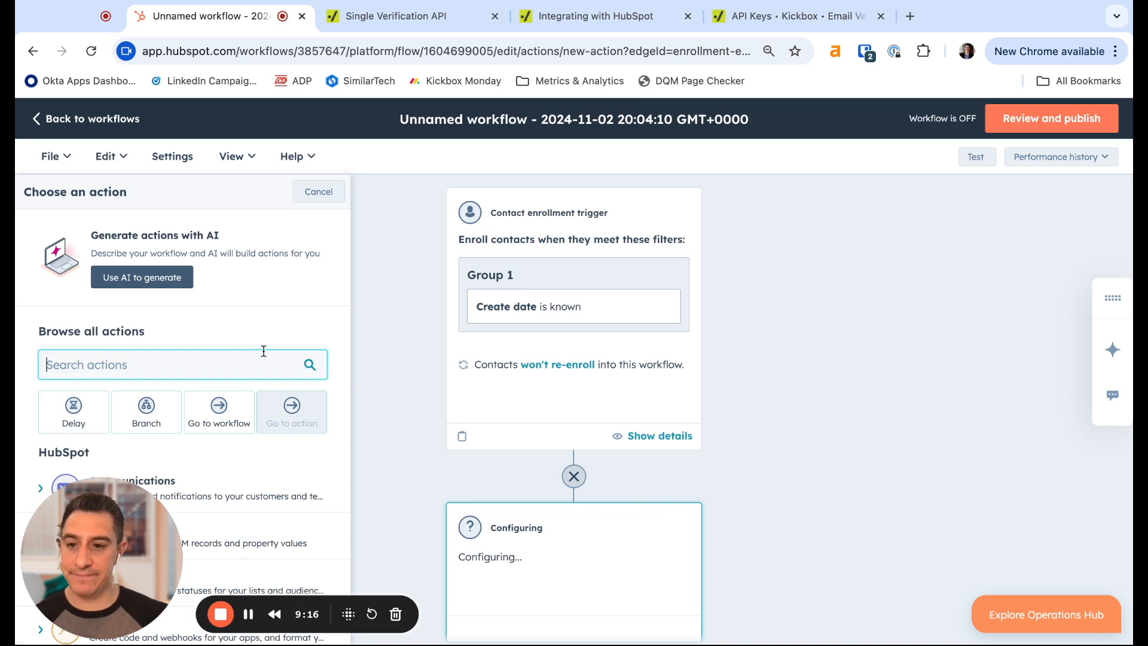
pyautogui.scroll(-5, 220, 406)
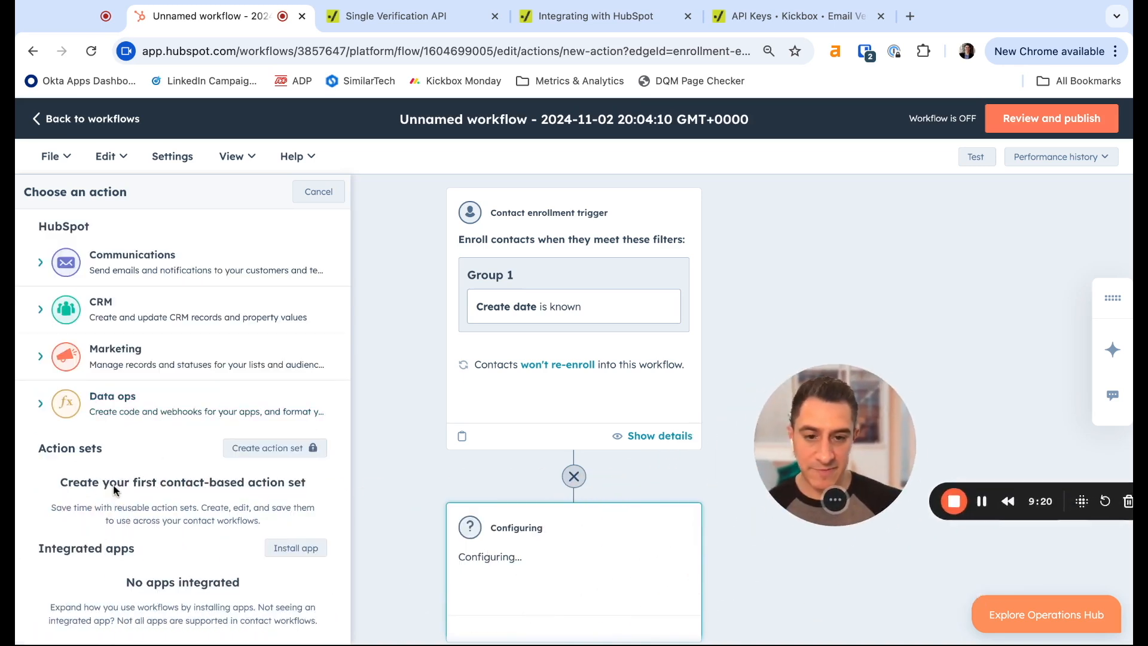
pyautogui.click(121, 416)
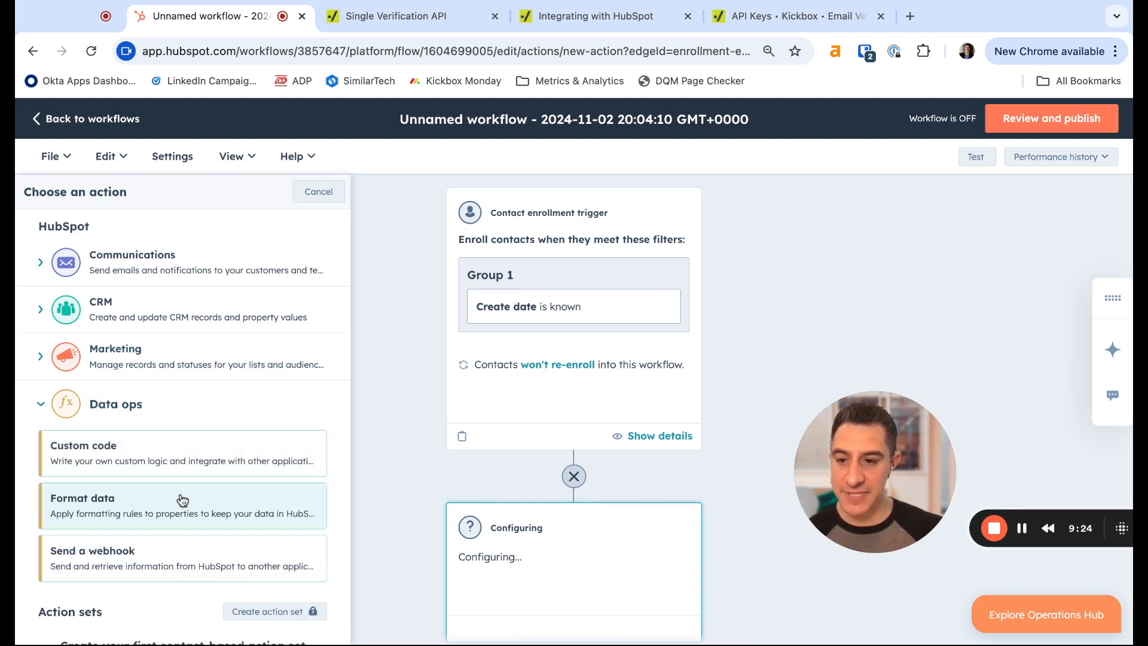
pyautogui.click(183, 461)
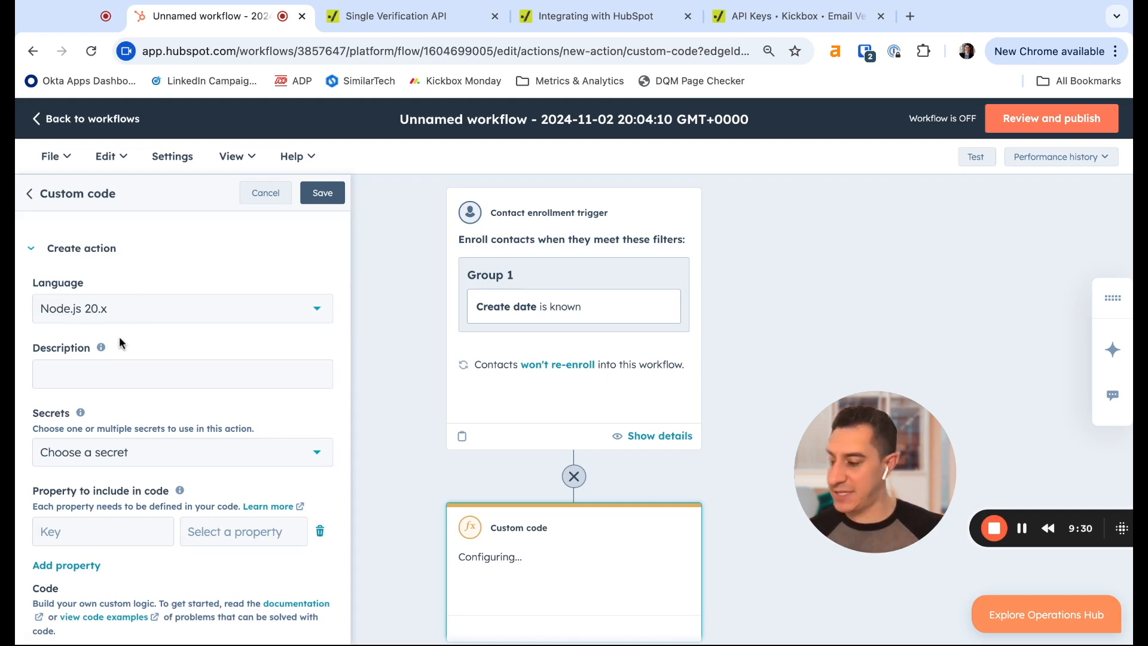
pyautogui.scroll(-2, 128, 348)
pyautogui.scroll(2, 137, 353)
pyautogui.scroll(-1, 180, 433)
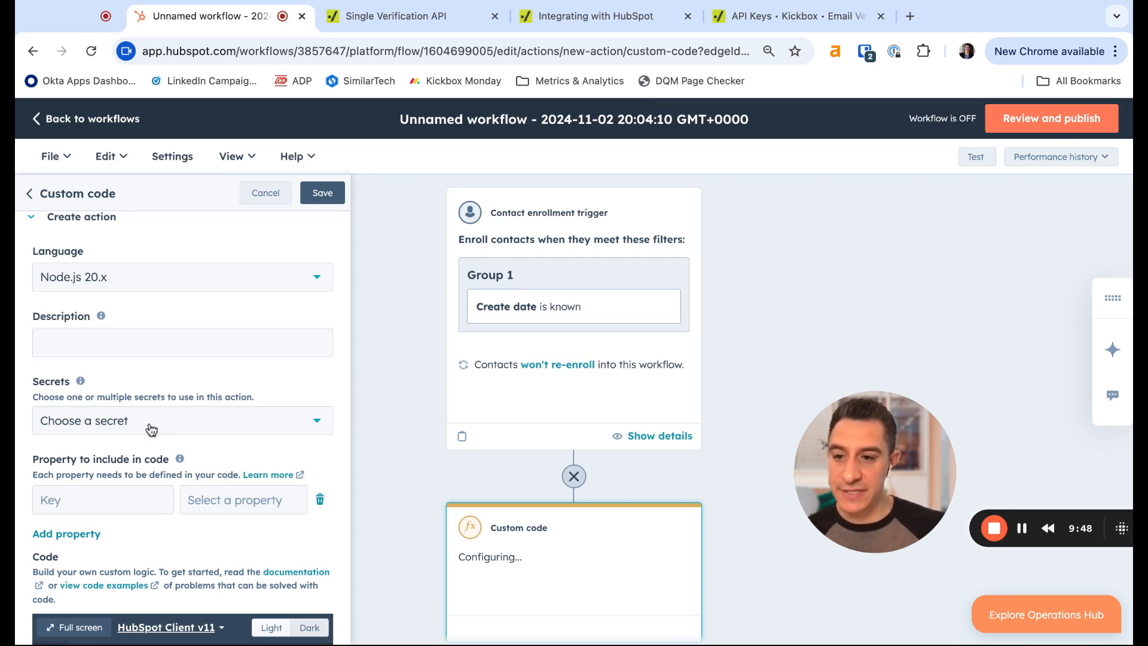
pyautogui.click(108, 423)
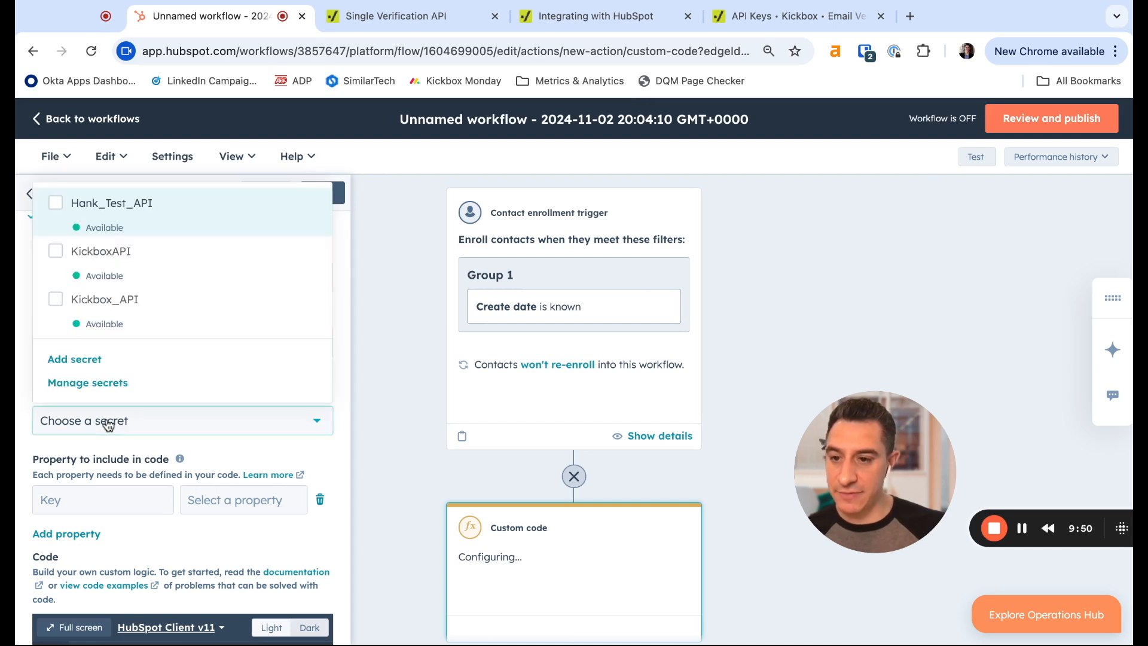
pyautogui.click(94, 361)
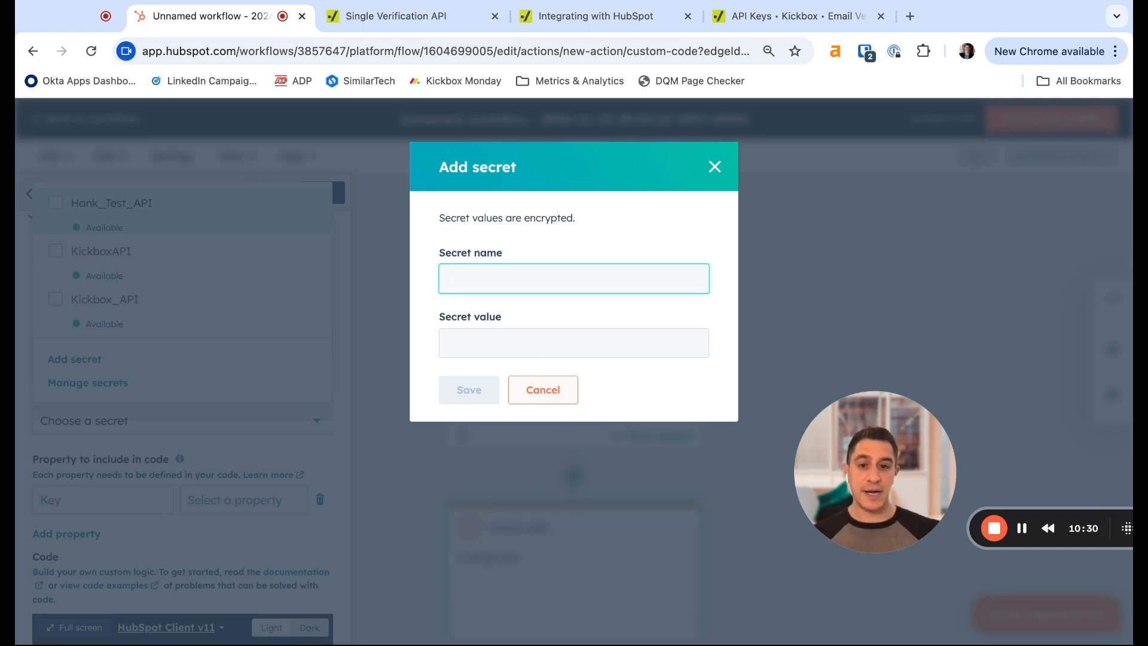
pyautogui.click(543, 390)
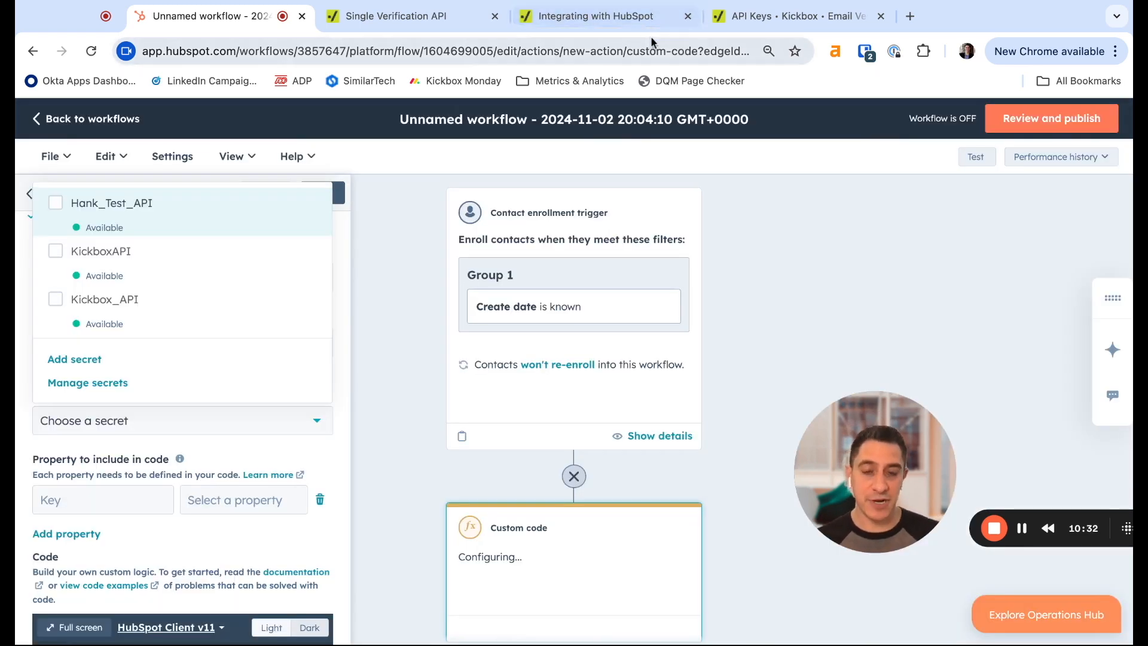
# Step: Switch to the Kickbox account and open its API Keys settings
pyautogui.click(741, 16)
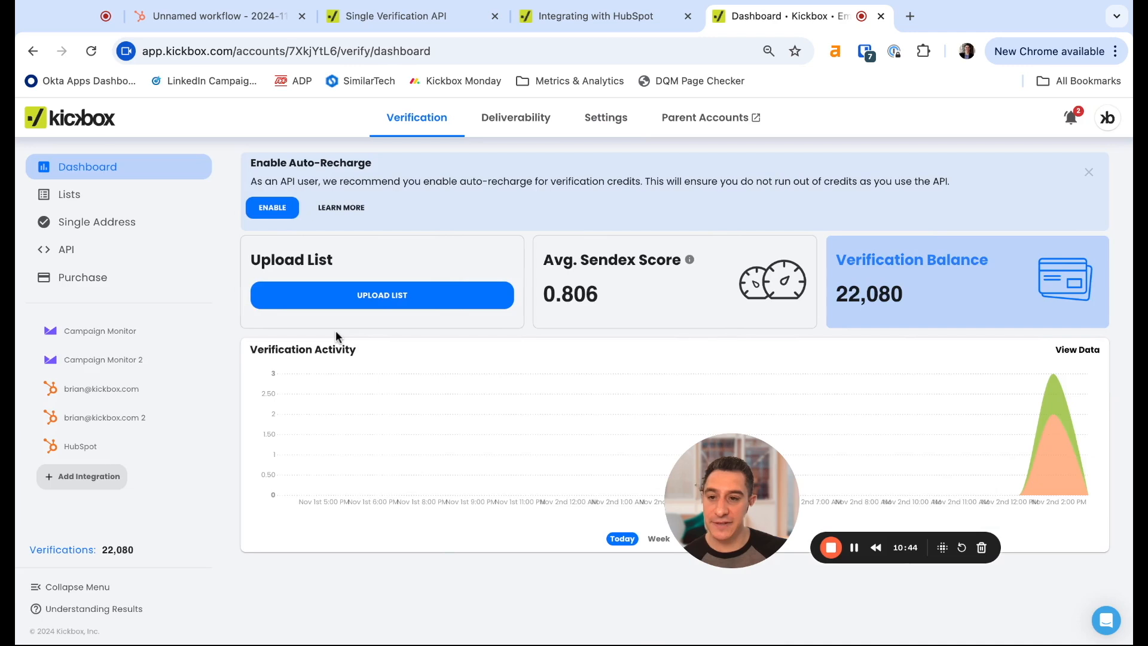
pyautogui.click(123, 252)
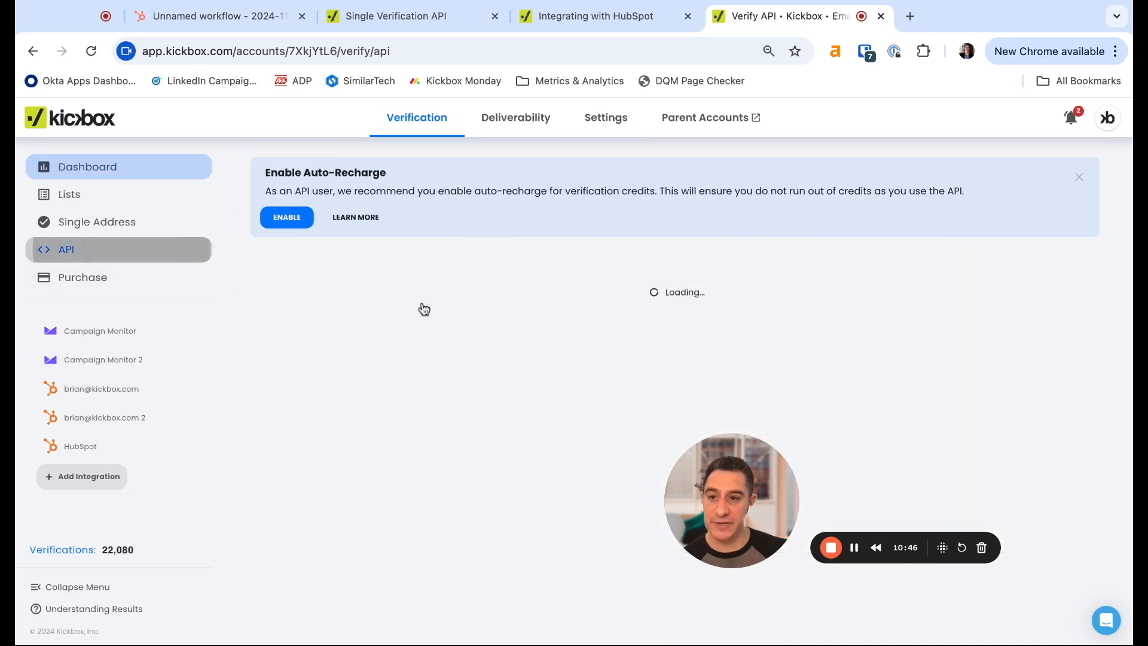
pyautogui.click(1057, 314)
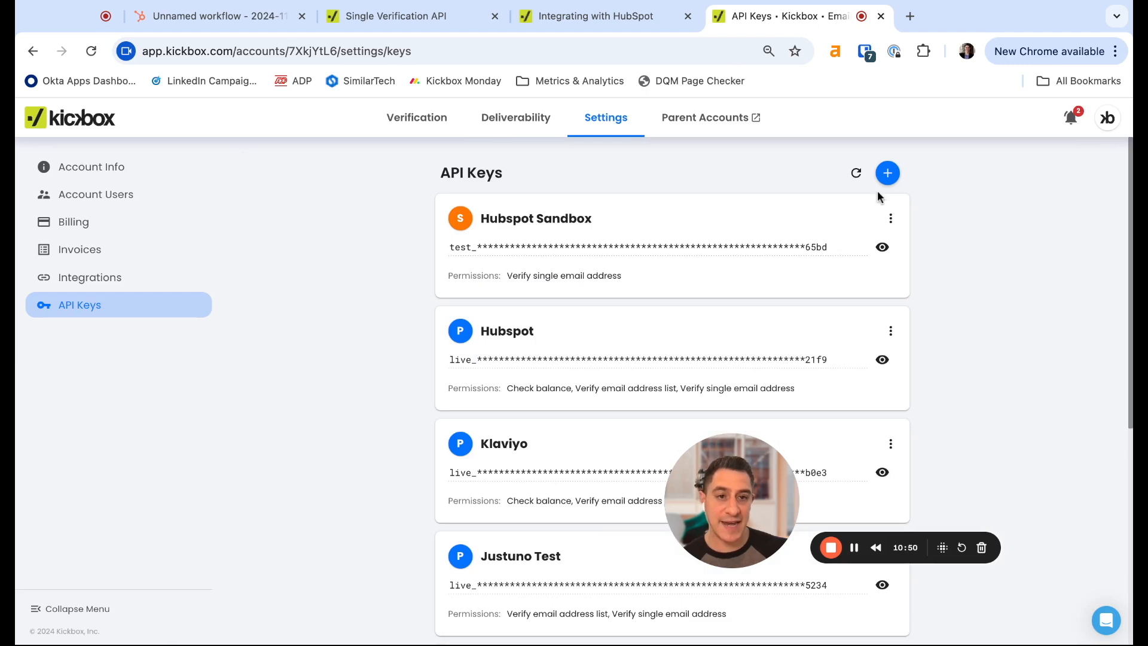
pyautogui.click(888, 176)
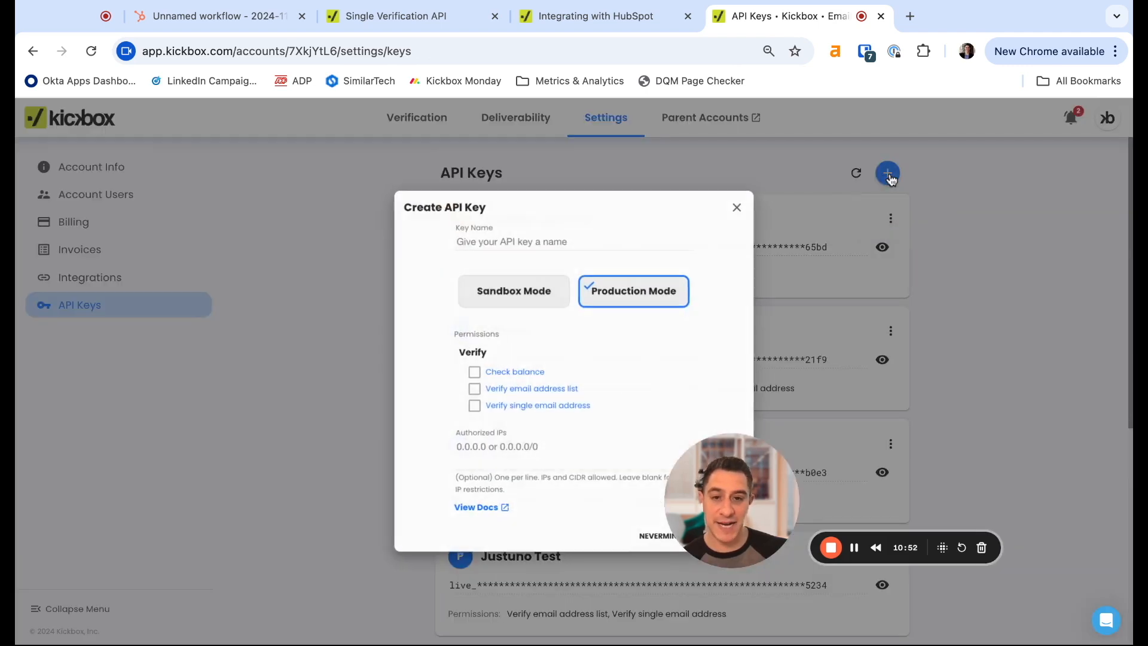
pyautogui.moveTo(531, 407)
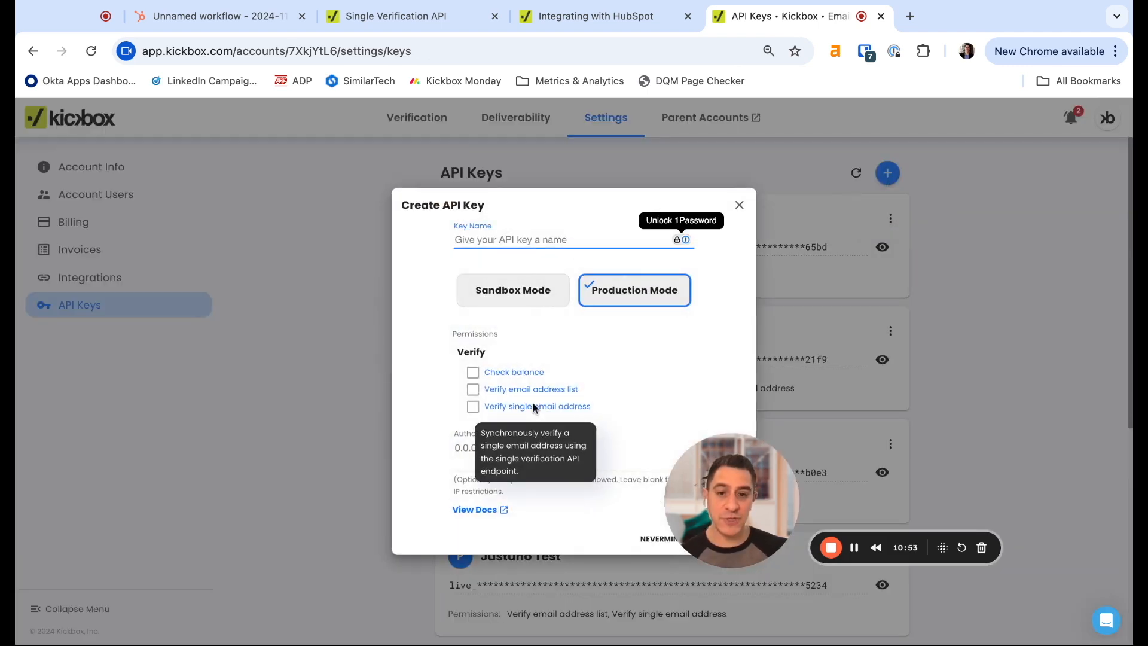
pyautogui.click(473, 410)
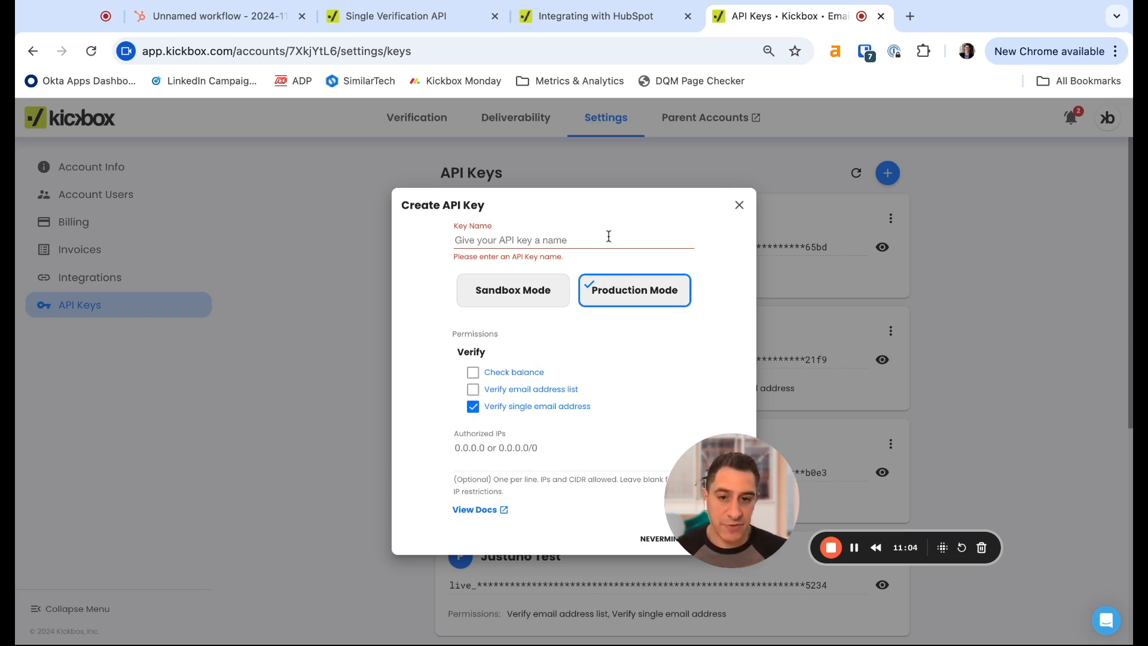
pyautogui.click(740, 208)
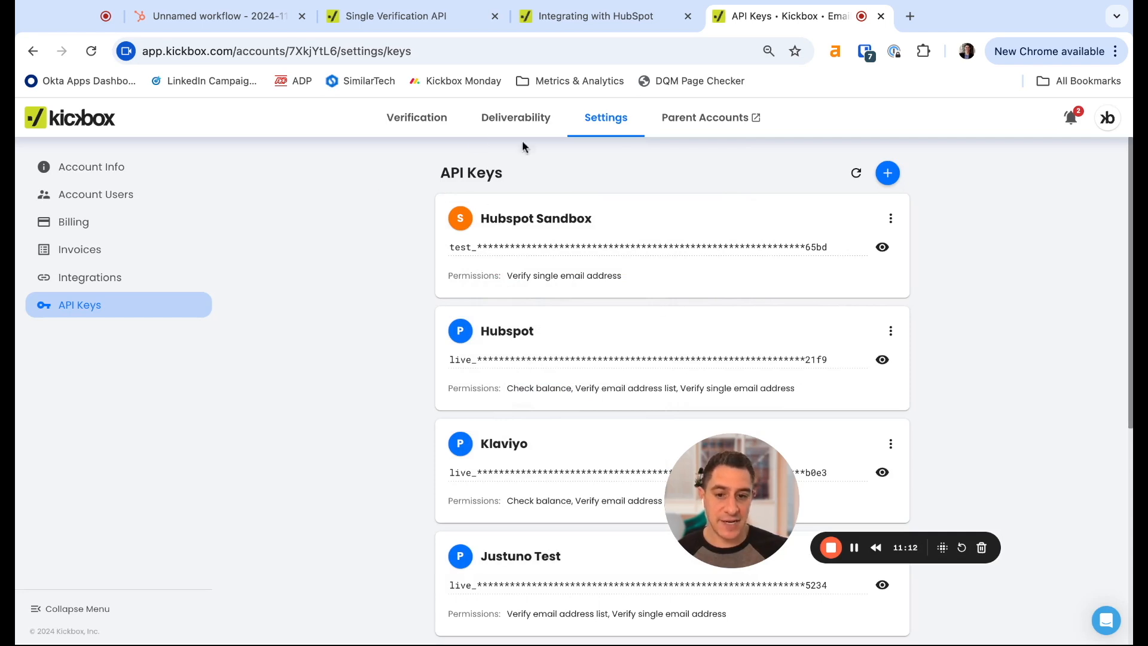
# Step: Switch back to the HubSpot workflow and select the KickboxAPI secret for the custom code action
pyautogui.click(256, 24)
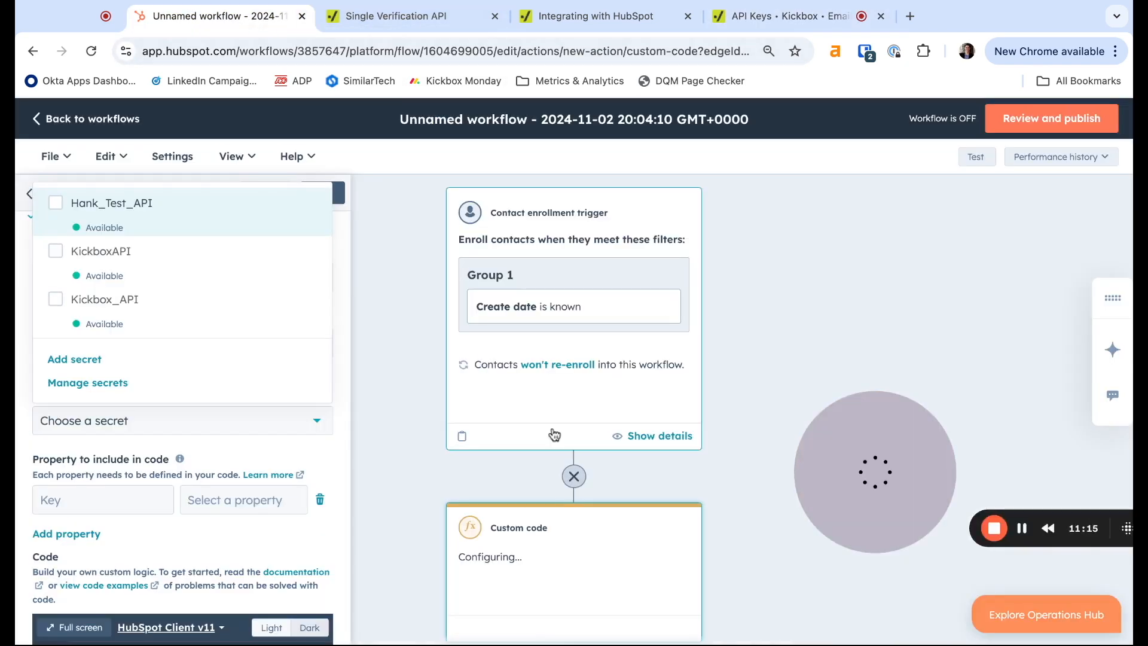
pyautogui.click(85, 257)
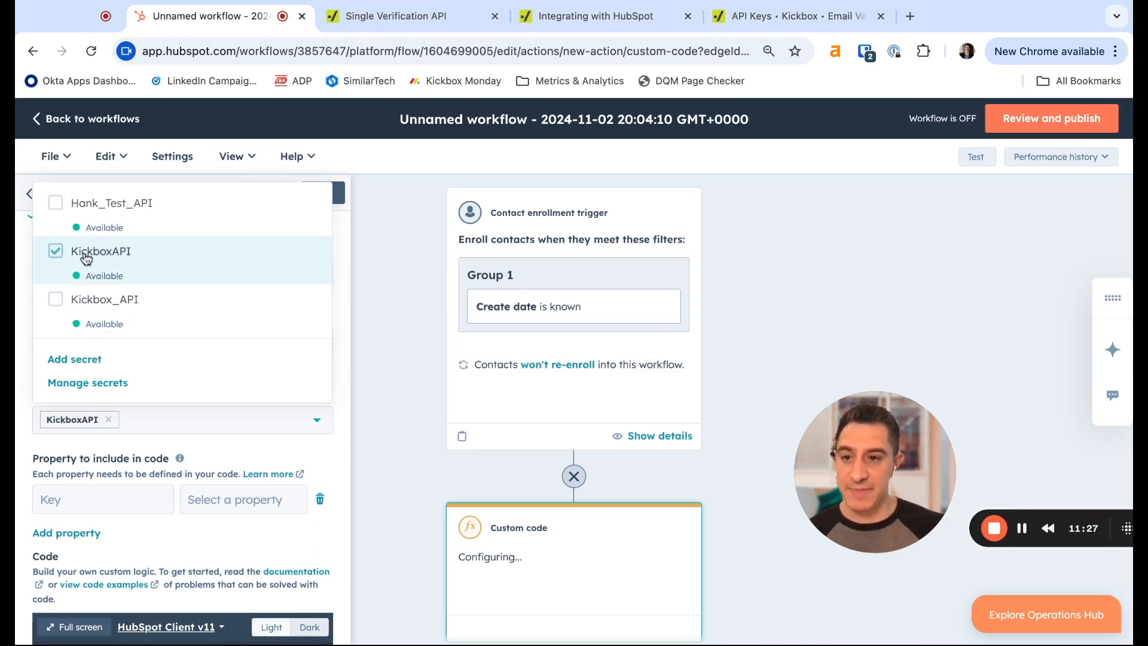
pyautogui.click(299, 444)
pyautogui.scroll(-1, 300, 444)
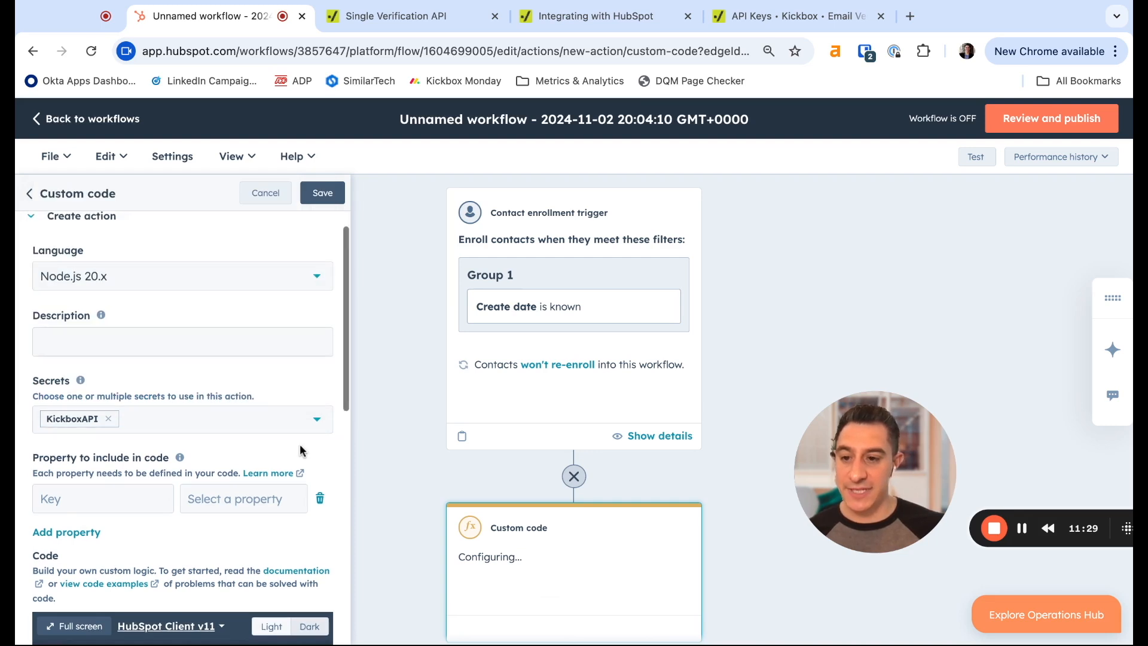
# Step: Include the enrolled contact's Email property in the custom code action, using the key email
pyautogui.click(238, 500)
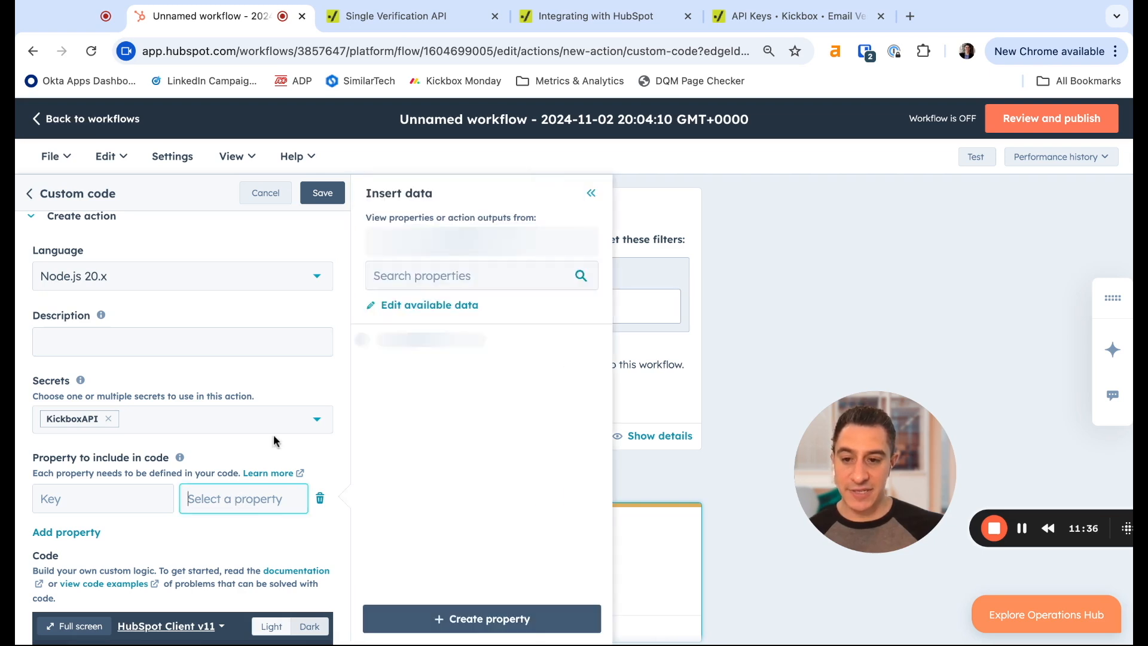
pyautogui.scroll(-1, 274, 434)
pyautogui.click(446, 273)
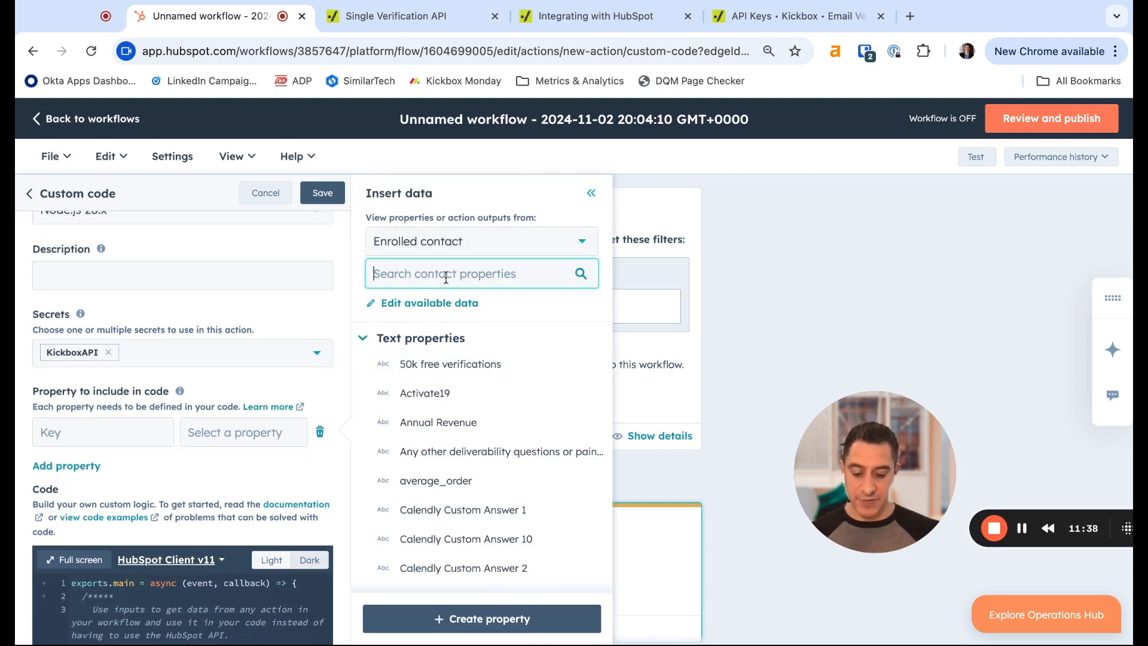
pyautogui.write('email')
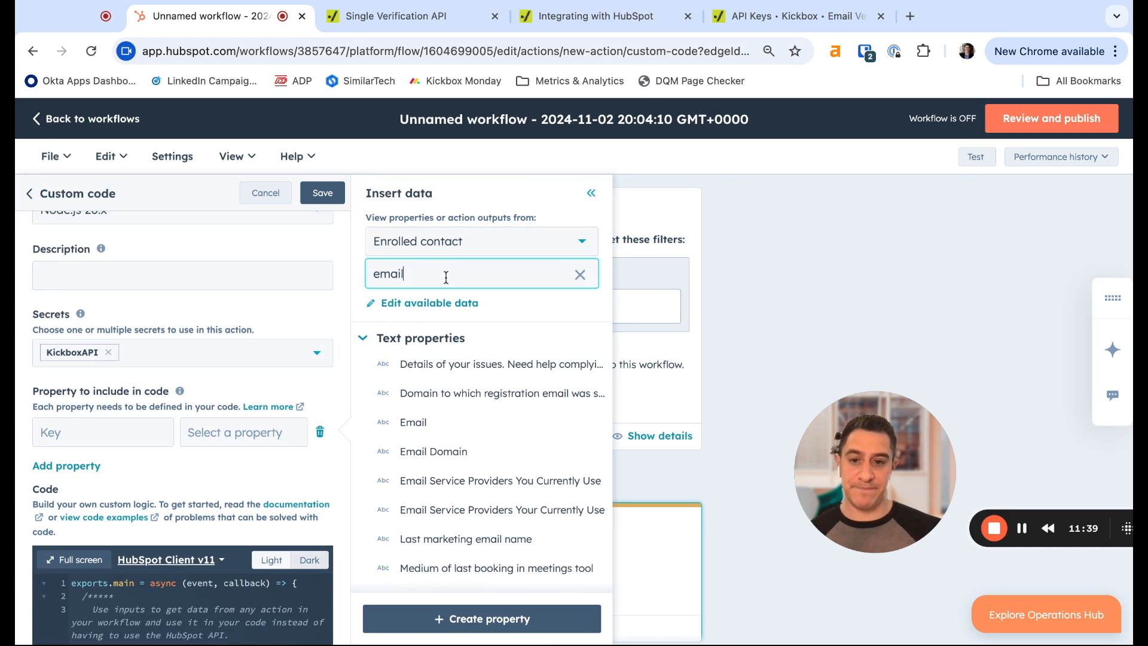
pyautogui.click(436, 424)
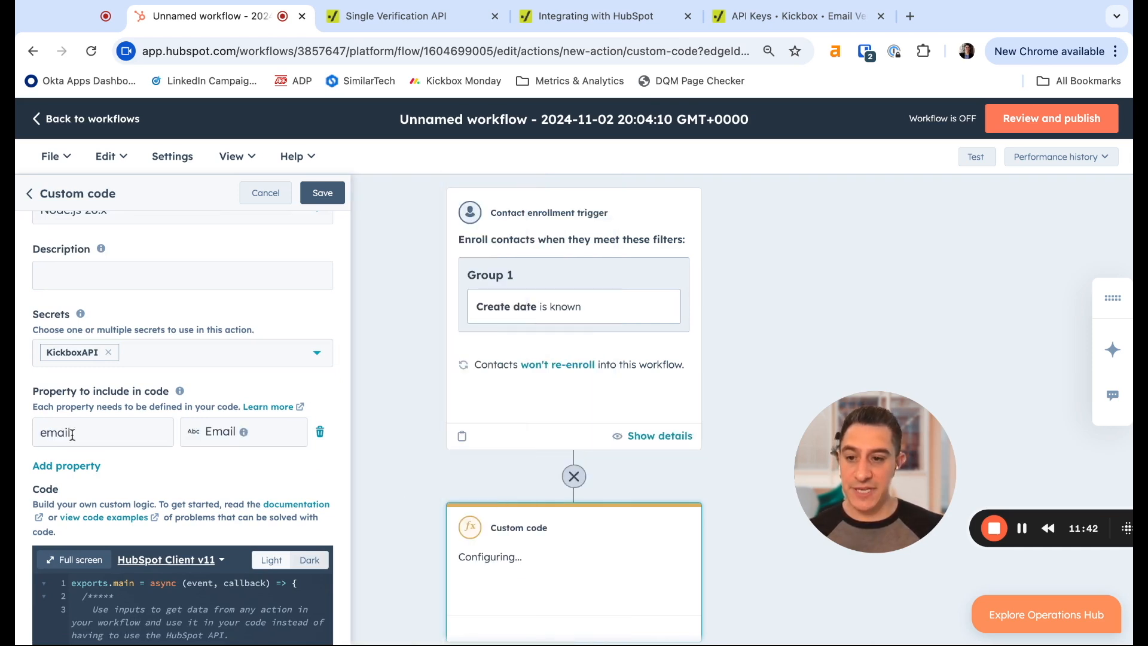
# Step: Switch to Kickbox's Integrating with HubSpot documentation and copy the full JavaScript example code for Node.js 20.x
pyautogui.scroll(-1, 202, 453)
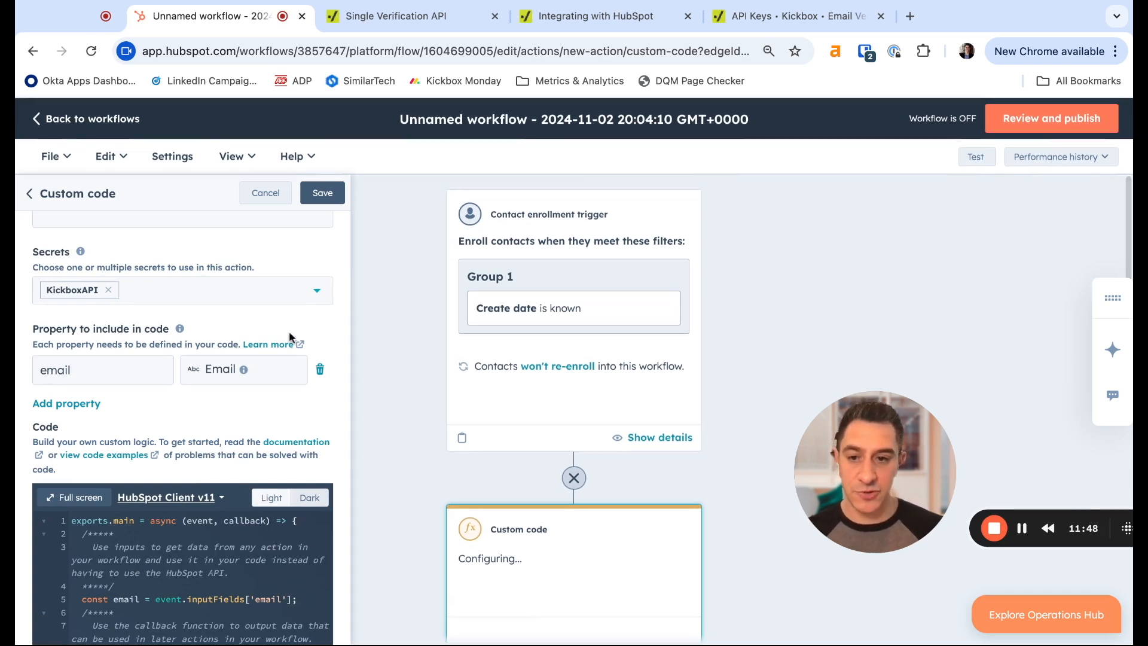
pyautogui.scroll(-1, 289, 335)
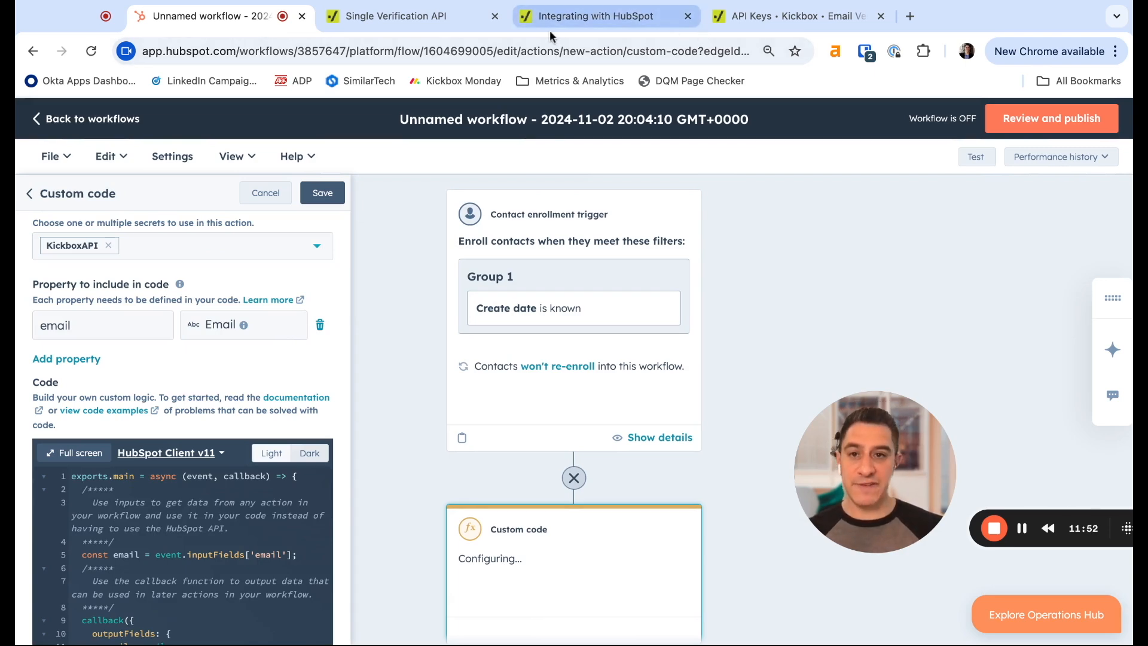
pyautogui.click(555, 23)
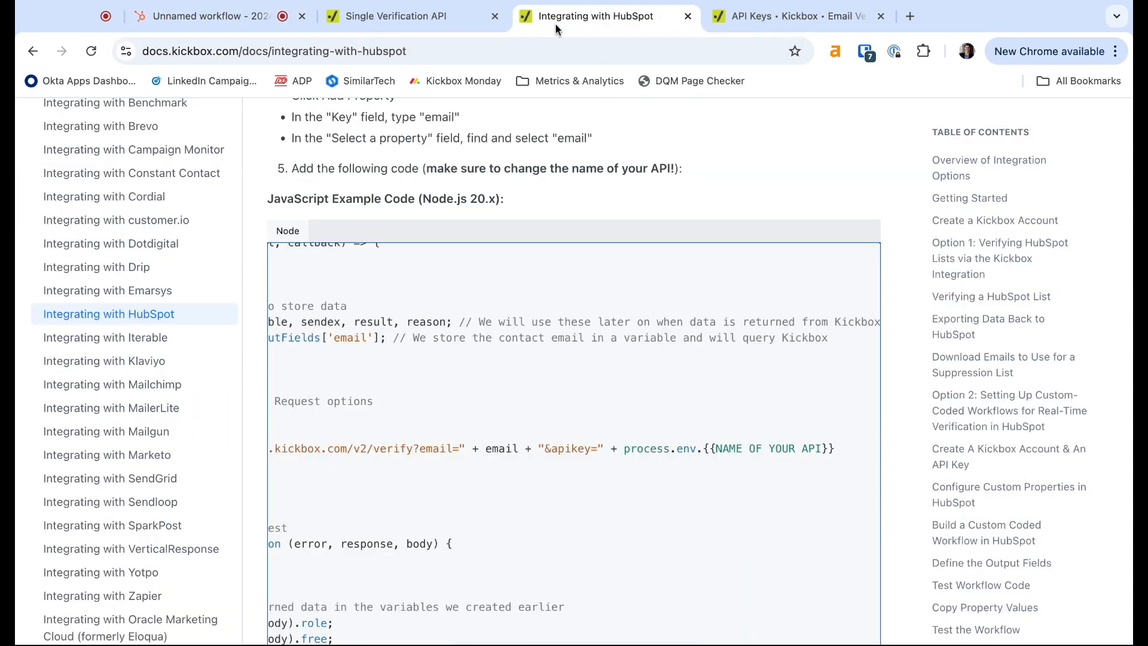
pyautogui.hscroll(-5, 586, 256)
pyautogui.scroll(2, 586, 256)
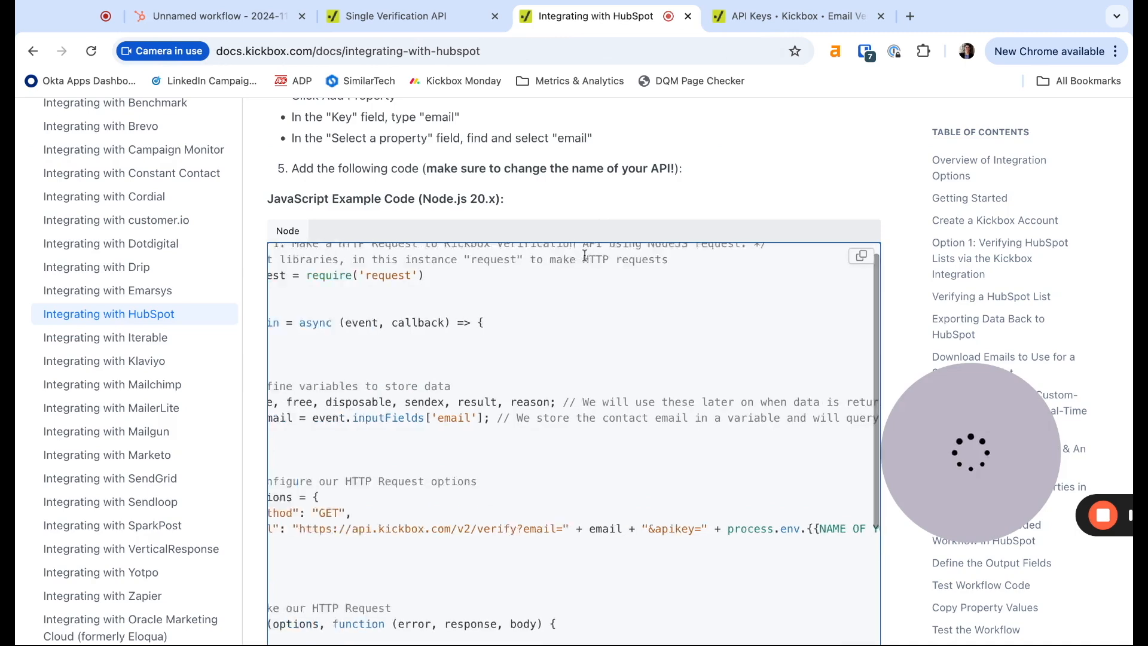
pyautogui.scroll(5, 550, 245)
pyautogui.scroll(-3, 562, 257)
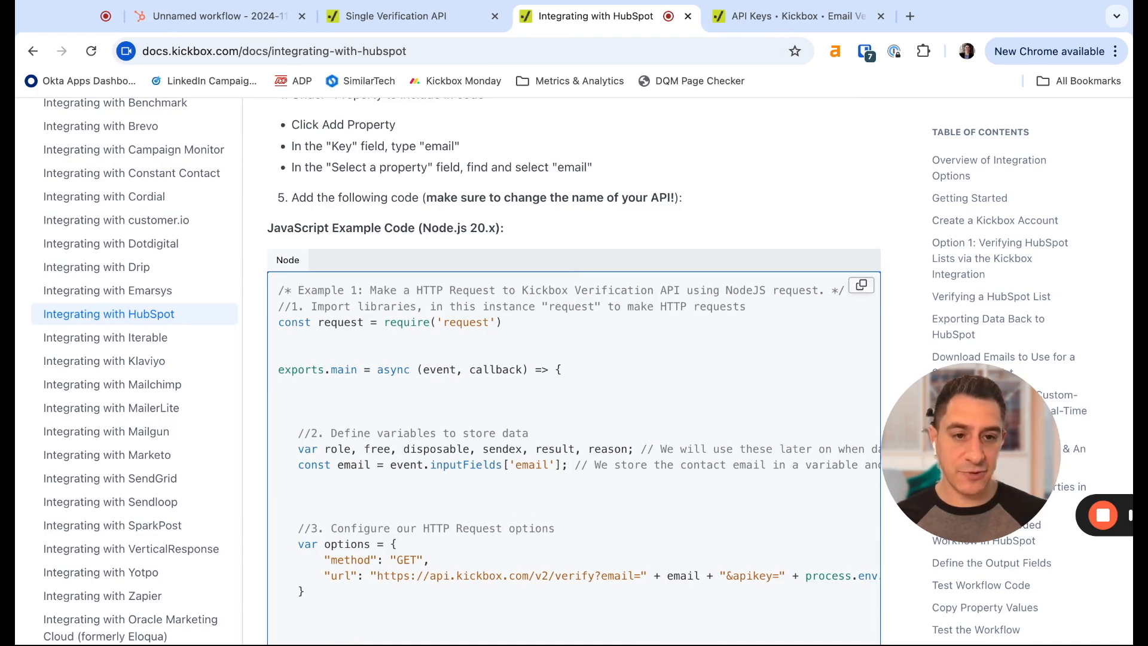
# Step: Return to the HubSpot workflow and replace the default code in the custom code action with the copied Kickbox example
pyautogui.click(175, 21)
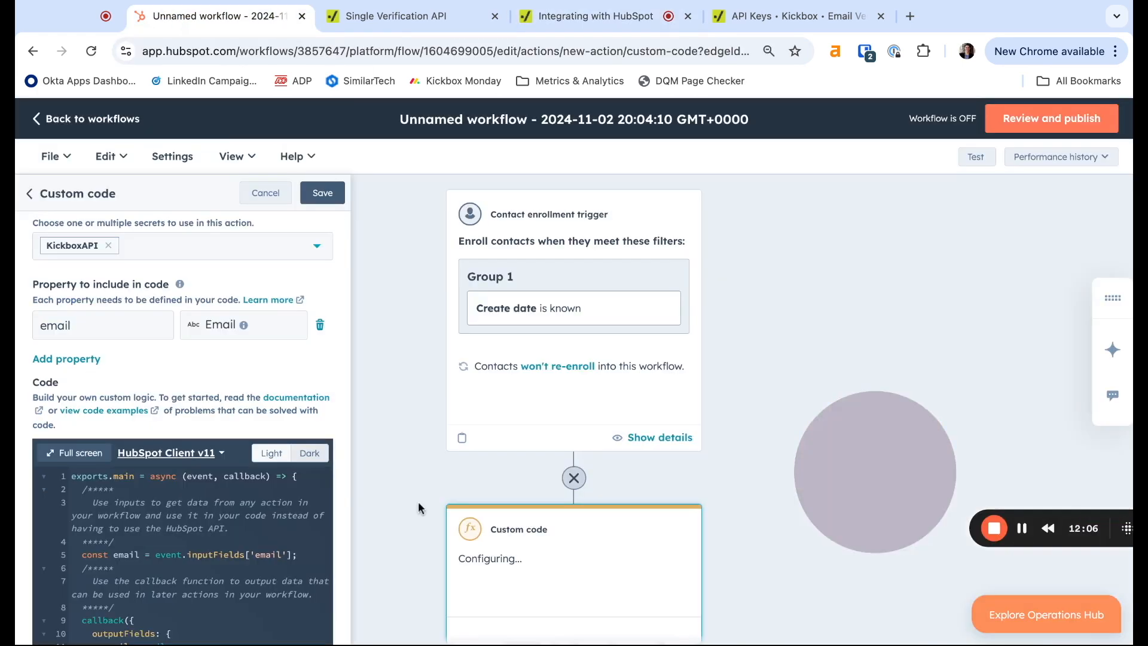
pyautogui.hotkey('ctrl', 'a')
pyautogui.hotkey('ctrl', 'v')
# Step: Replace the {{NAME OF YOUR API}} placeholder in the request URL with the secret name KickboxAPI, so it reads process.env.KickboxAPI
pyautogui.scroll(10, 233, 503)
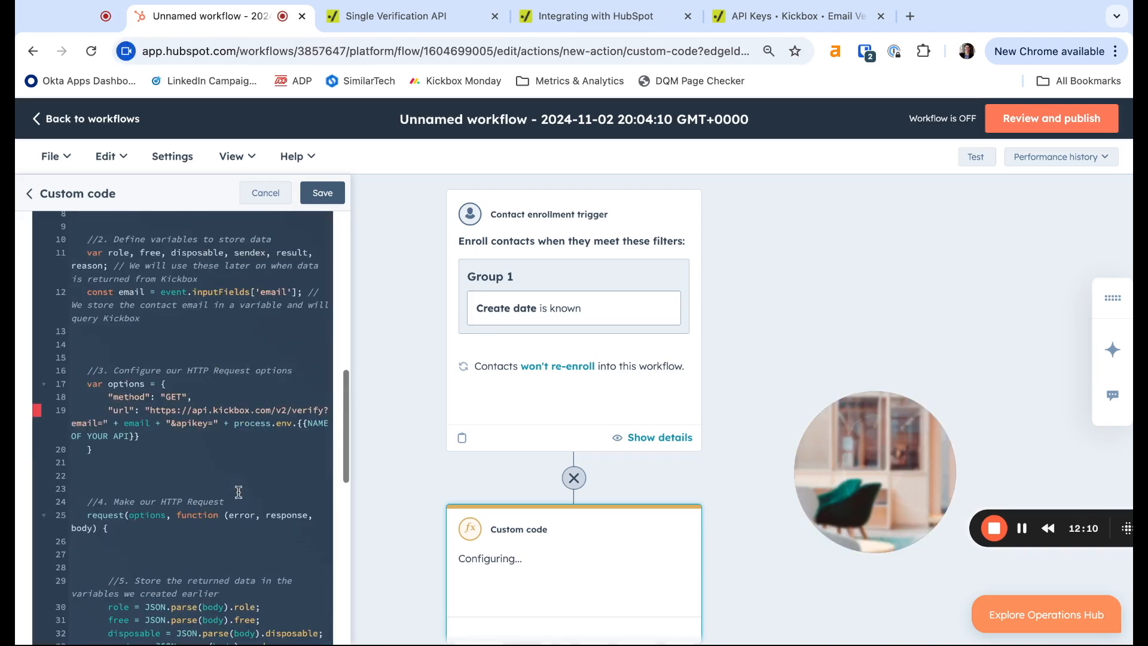
pyautogui.scroll(2, 239, 490)
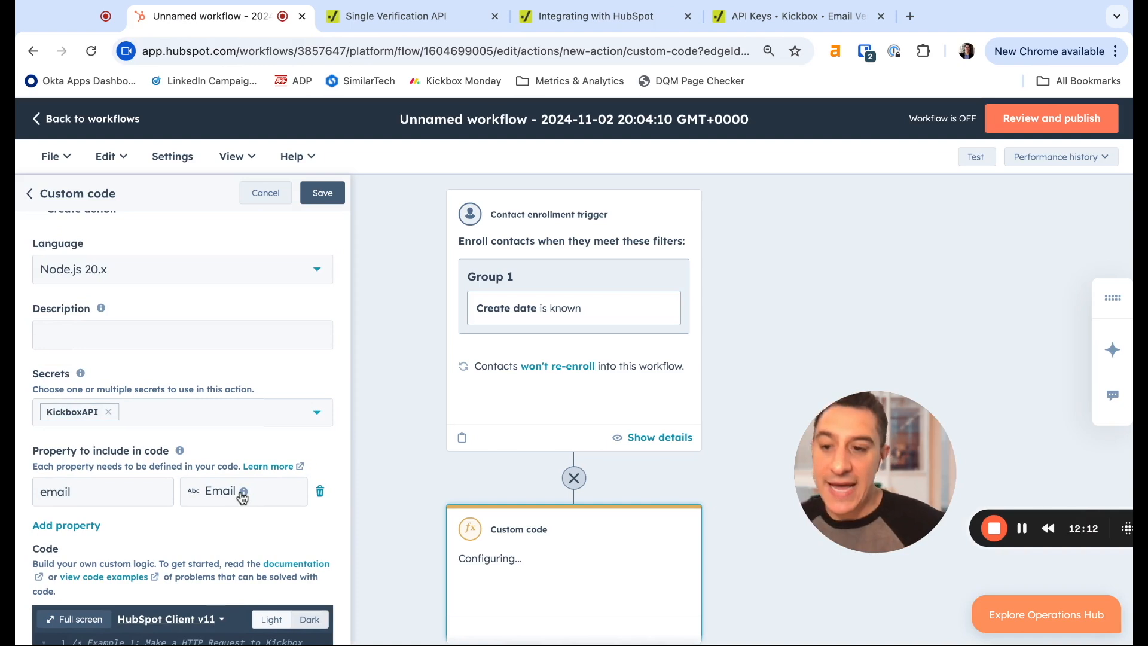
pyautogui.scroll(-4, 249, 553)
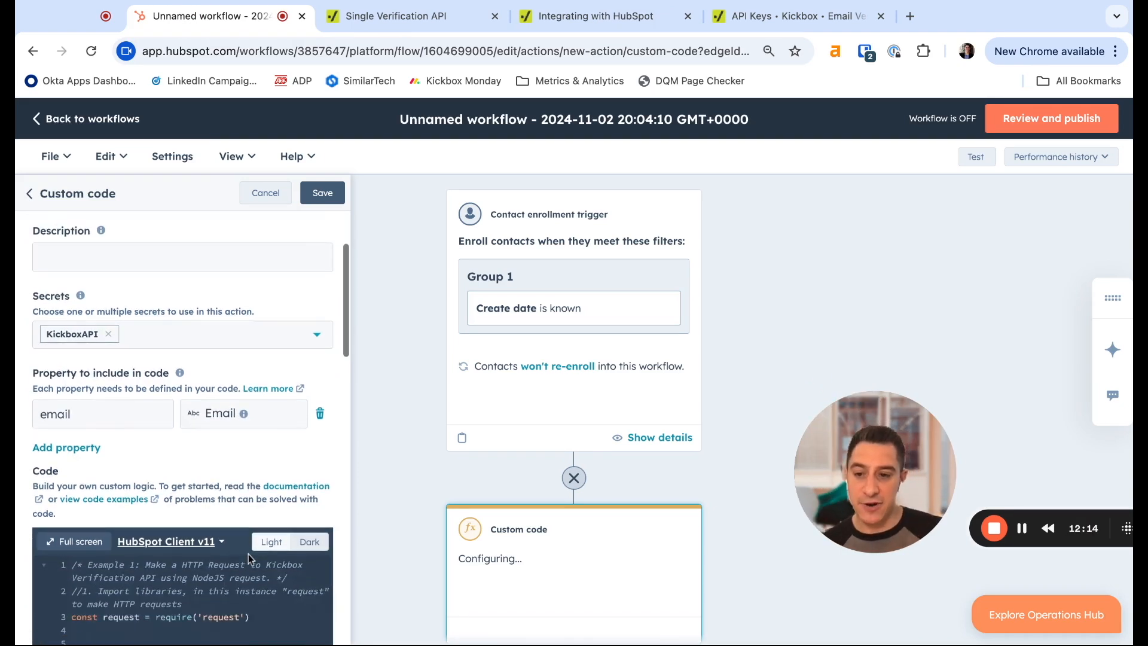
pyautogui.scroll(2, 248, 554)
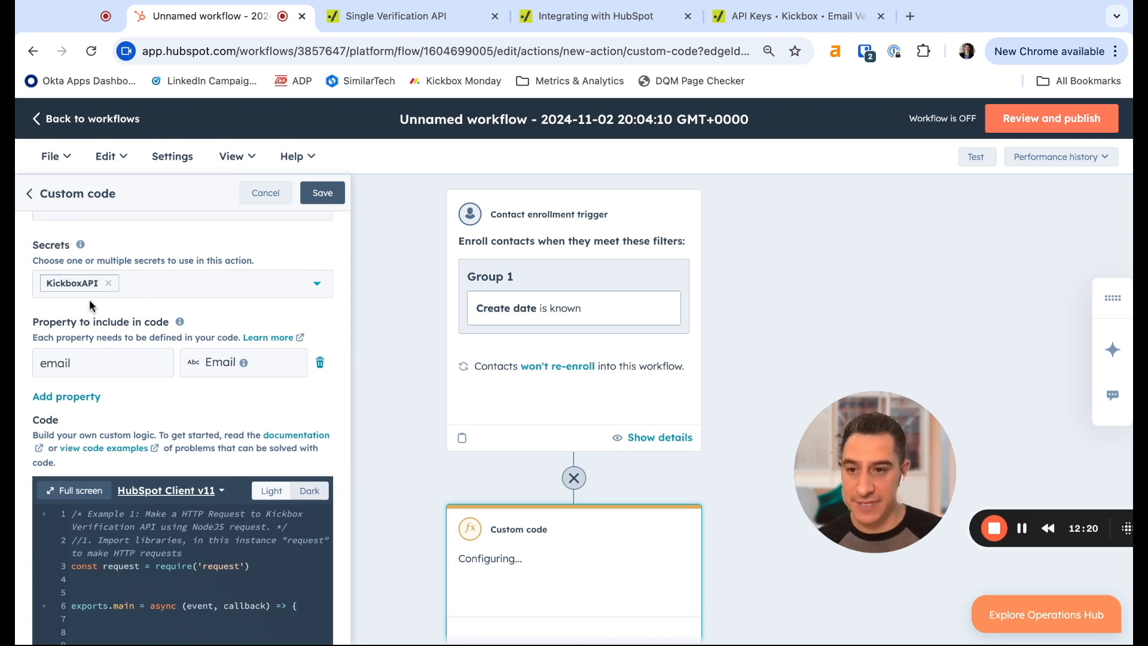
pyautogui.scroll(-3, 111, 332)
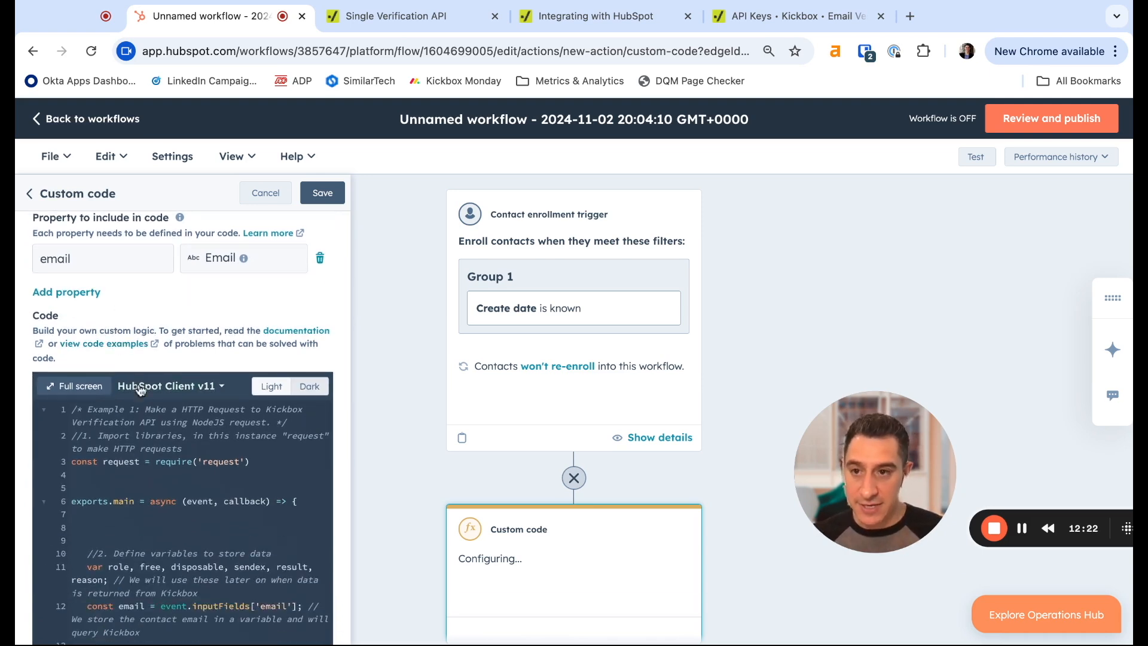
pyautogui.scroll(3, 134, 377)
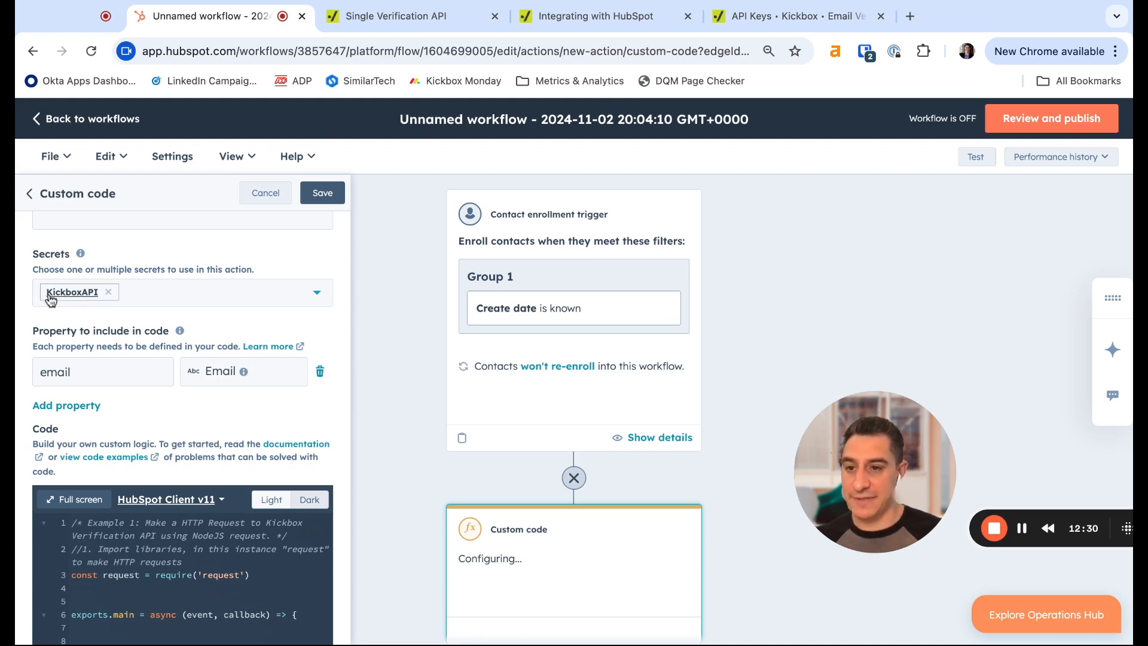
pyautogui.scroll(-5, 109, 421)
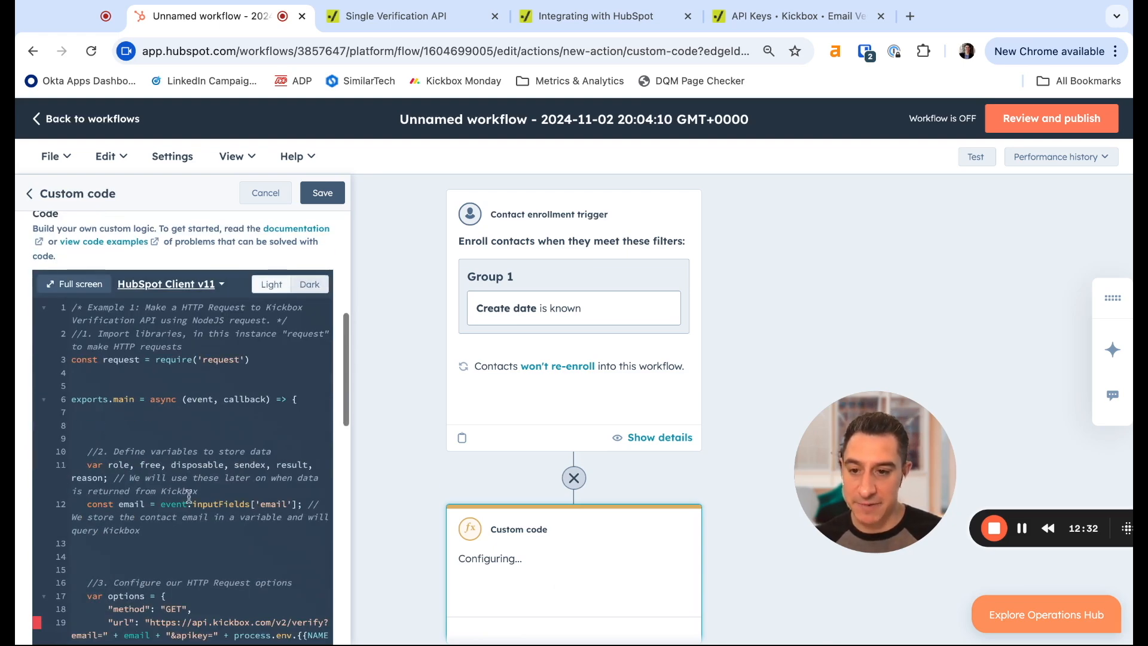
pyautogui.scroll(-1, 190, 496)
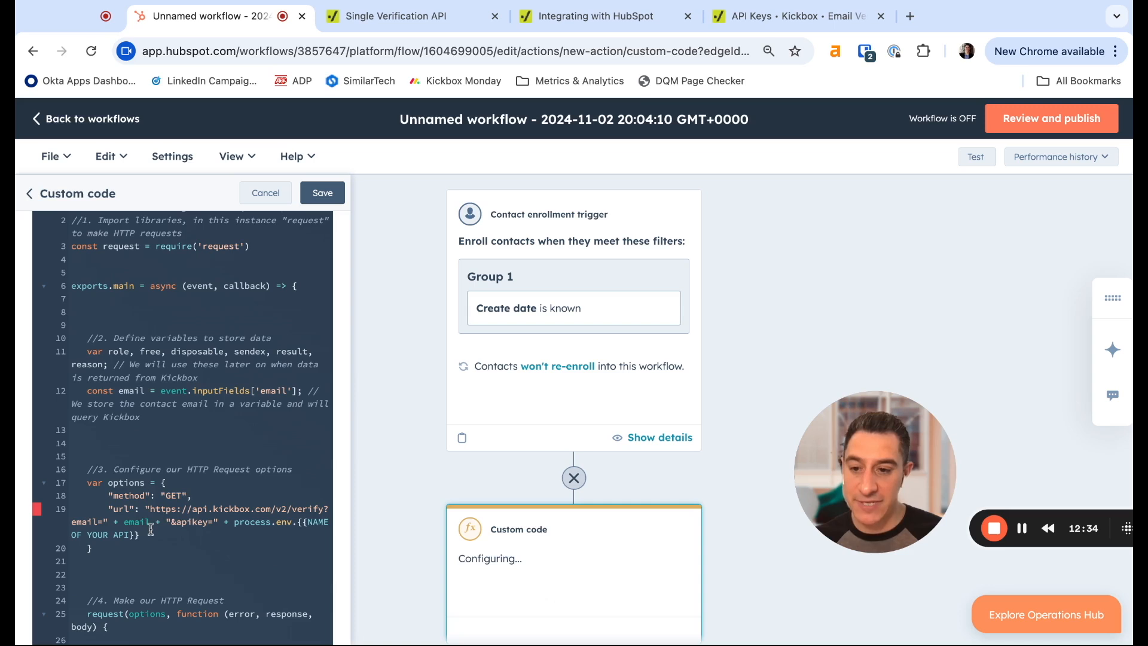
pyautogui.click(300, 522)
pyautogui.hotkey('shift', 'End')
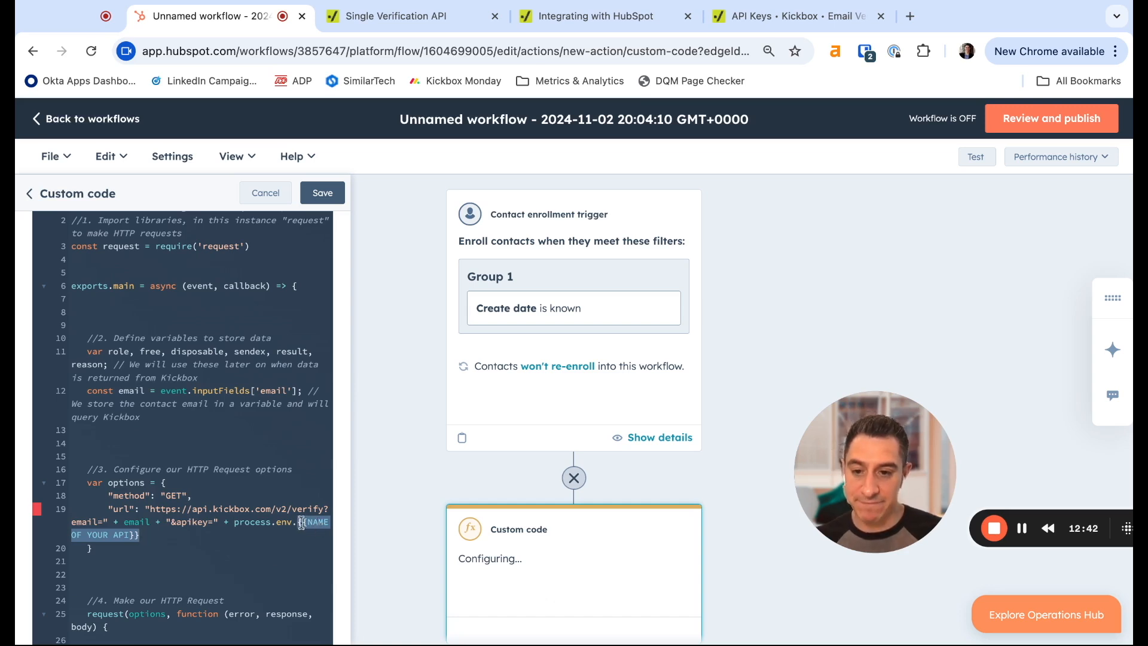
pyautogui.scroll(1, 262, 541)
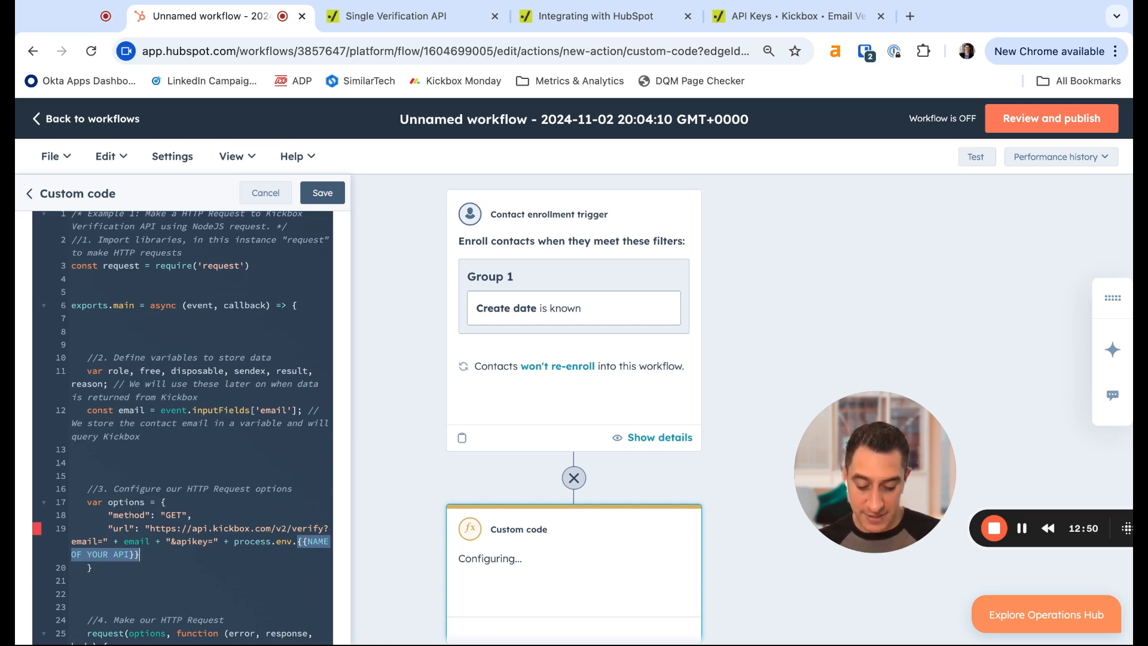
pyautogui.write('Kickbox')
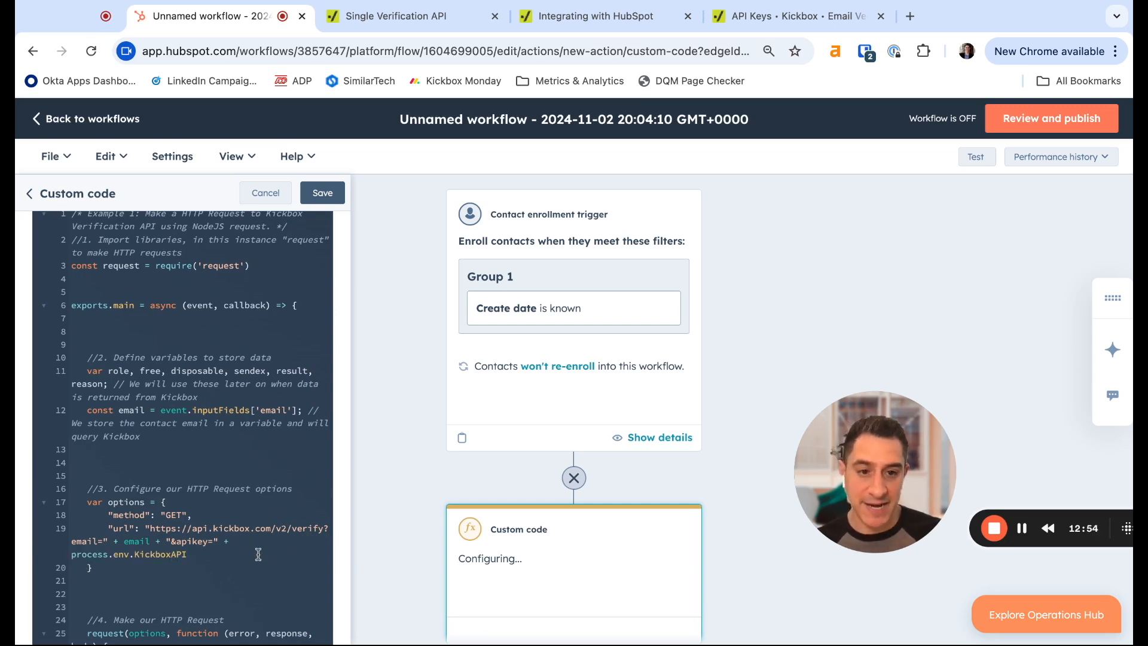
# Step: Add a Boolean data output named disposable to the custom code action
pyautogui.scroll(-7, 259, 555)
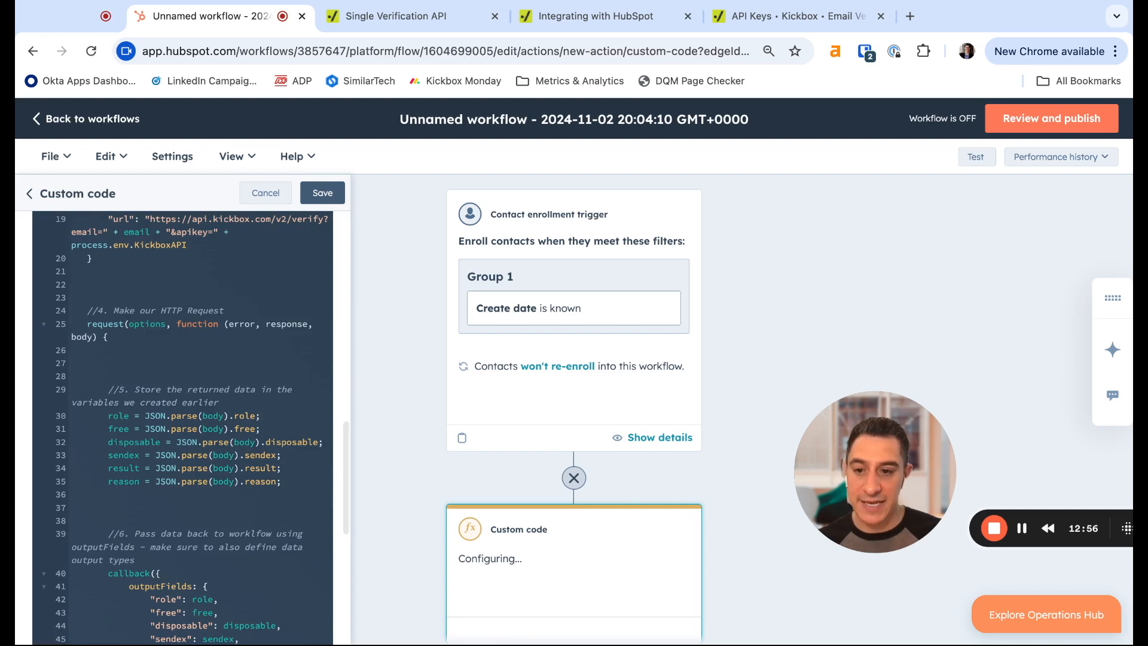
pyautogui.scroll(-4, 183, 428)
pyautogui.scroll(-2, 200, 377)
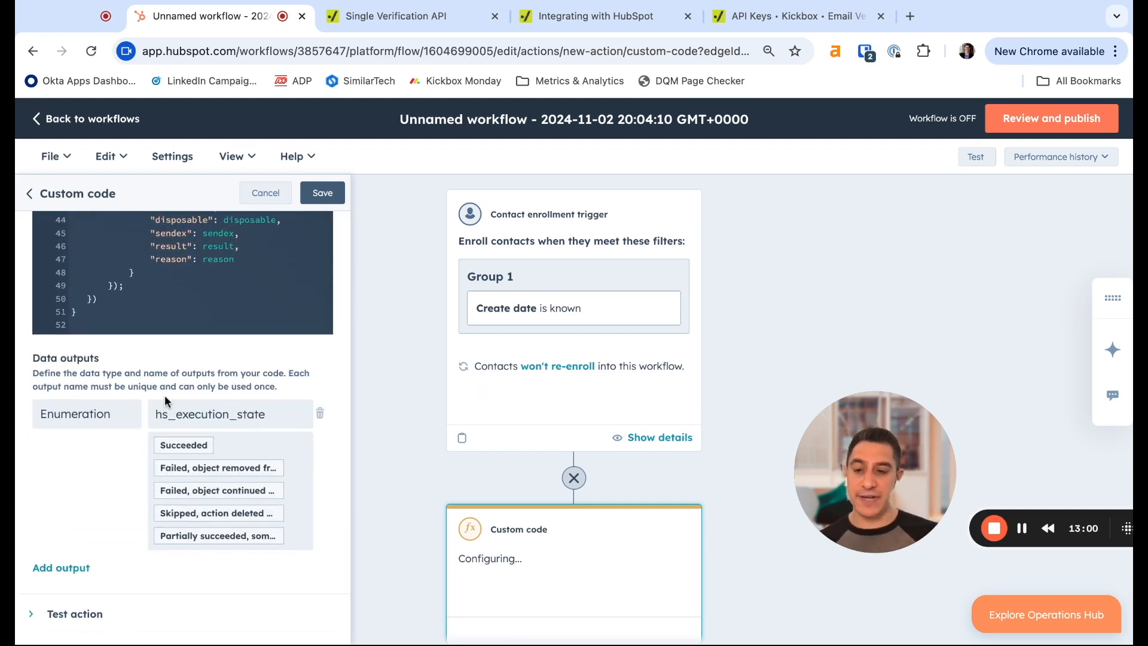
pyautogui.scroll(1, 163, 395)
pyautogui.scroll(-1, 156, 454)
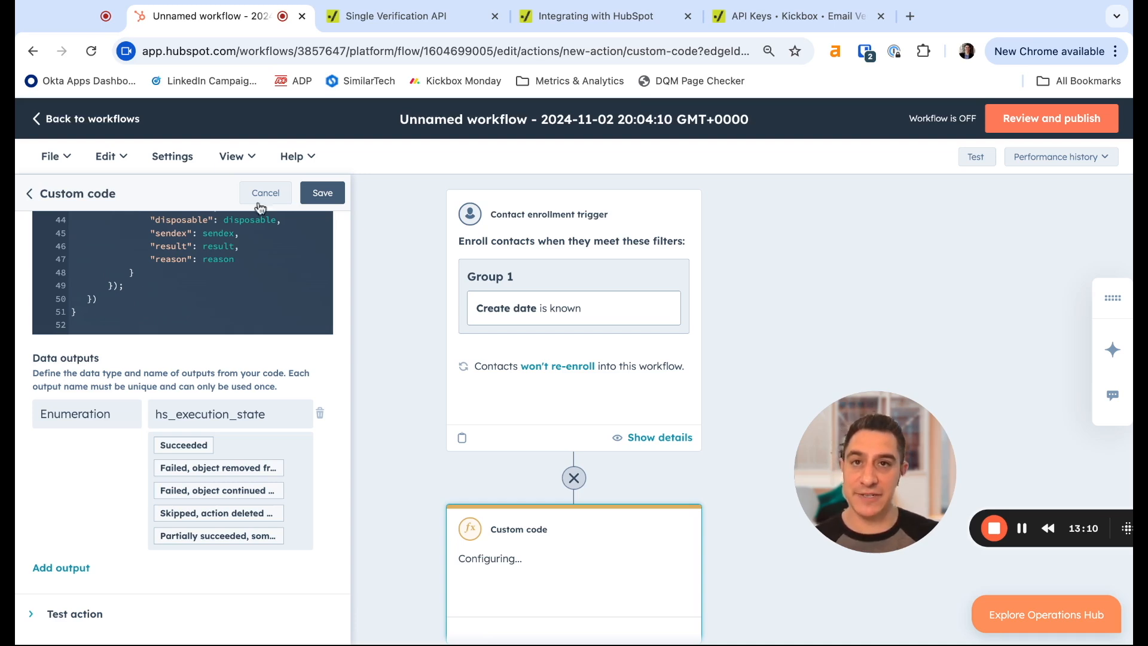
pyautogui.click(61, 567)
pyautogui.scroll(-2, 123, 568)
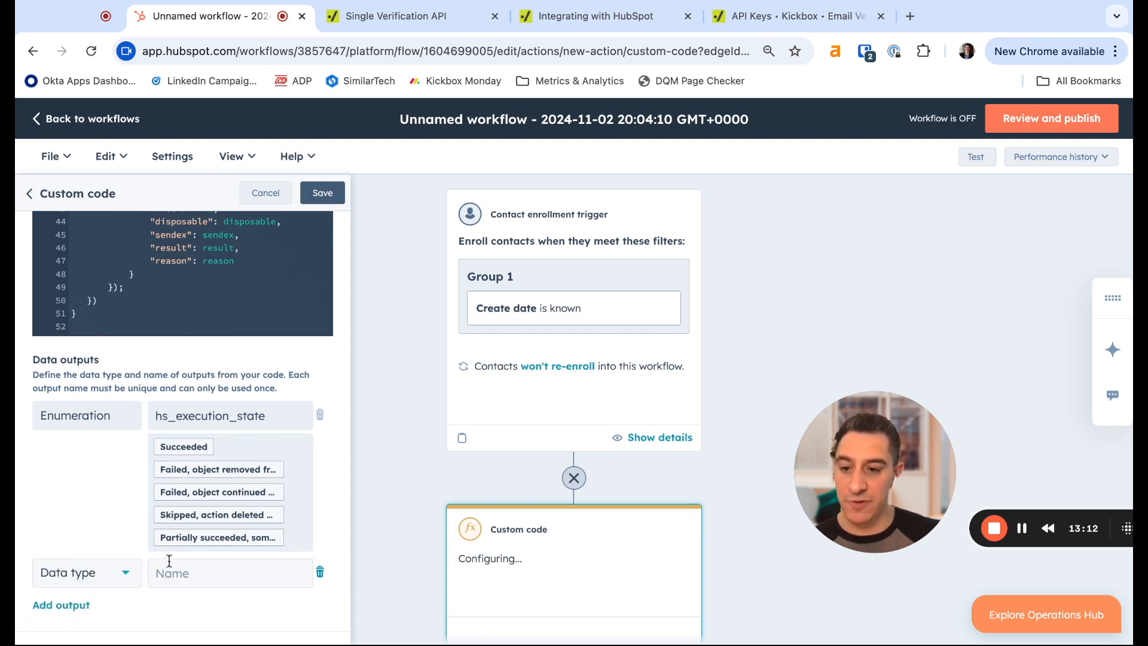
pyautogui.click(126, 580)
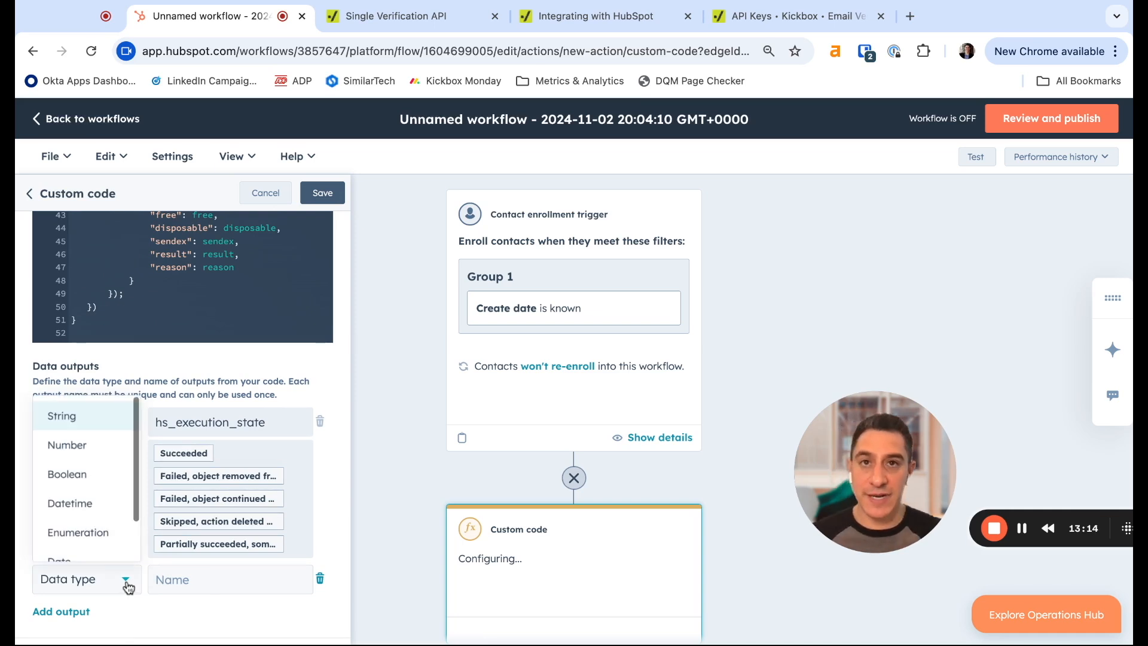
pyautogui.click(90, 475)
pyautogui.click(191, 579)
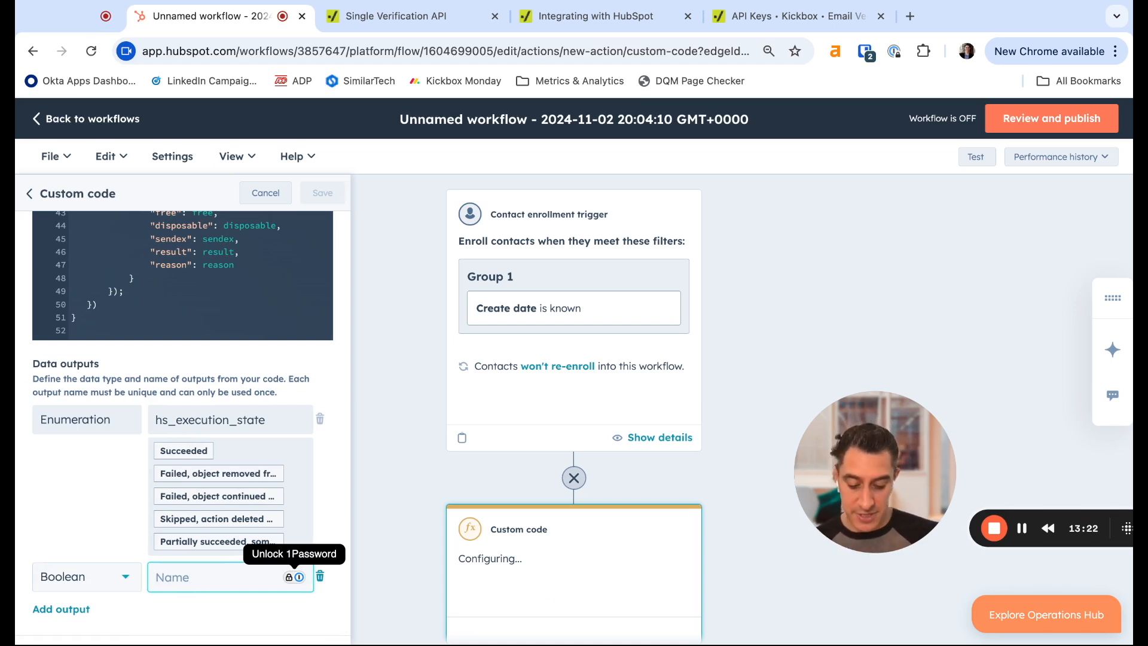
pyautogui.write('disposable')
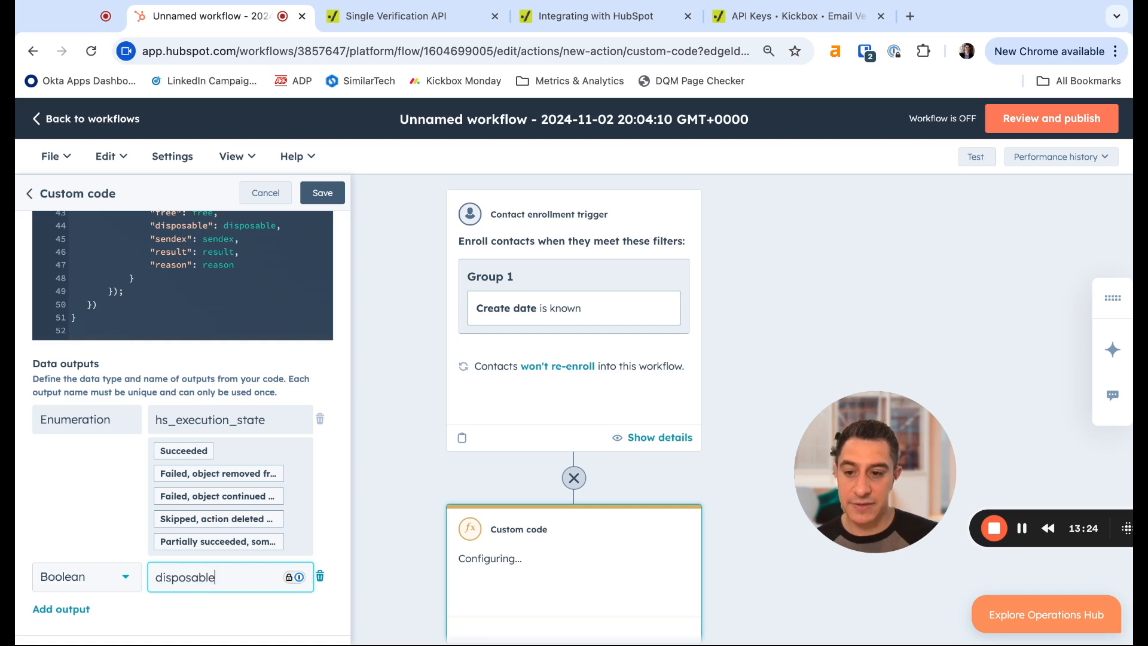
# Step: Add a Boolean data output named free to the custom code action
pyautogui.click(67, 609)
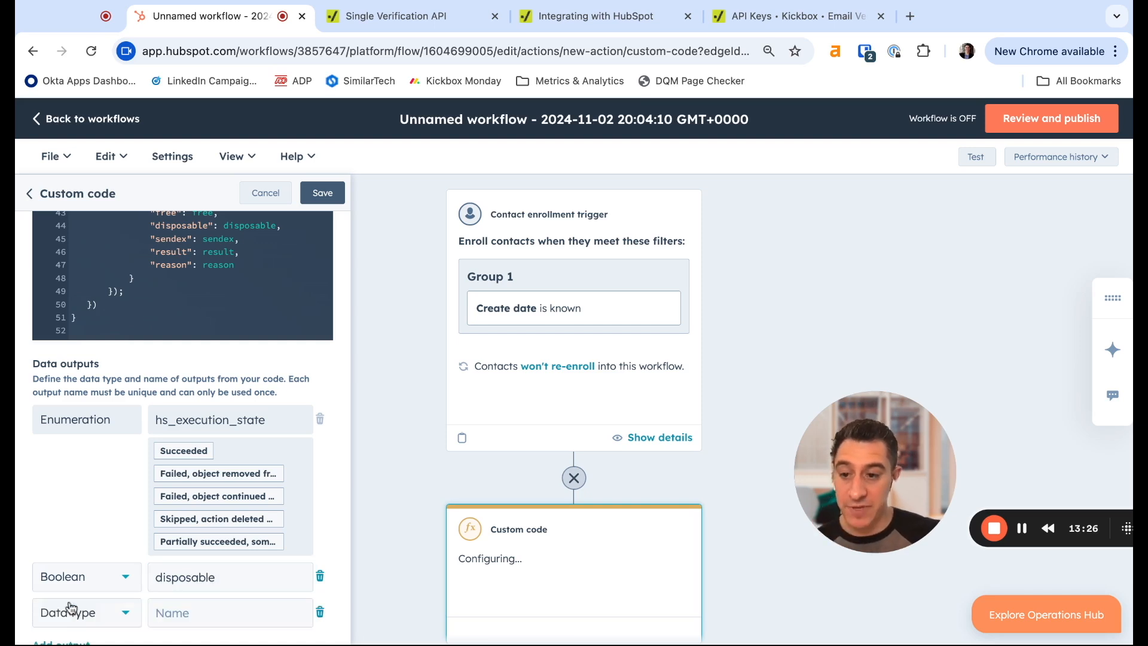
pyautogui.click(84, 615)
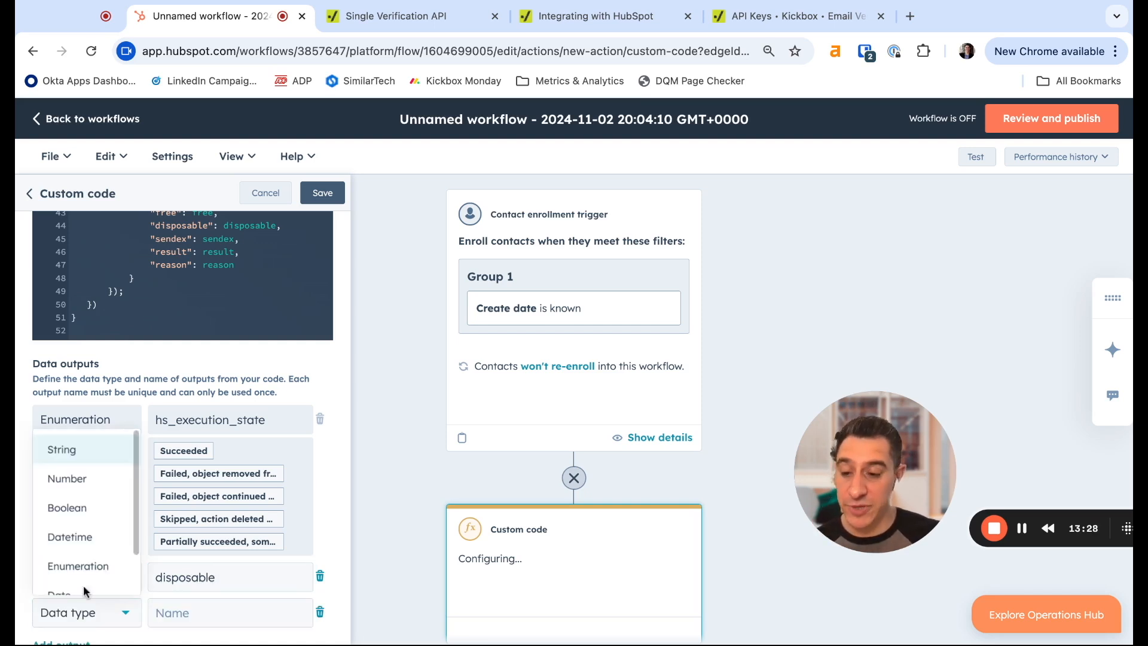
pyautogui.click(80, 523)
pyautogui.click(189, 614)
pyautogui.write('free')
# Step: Add another Boolean data output named role below the free output
pyautogui.scroll(-2, 85, 596)
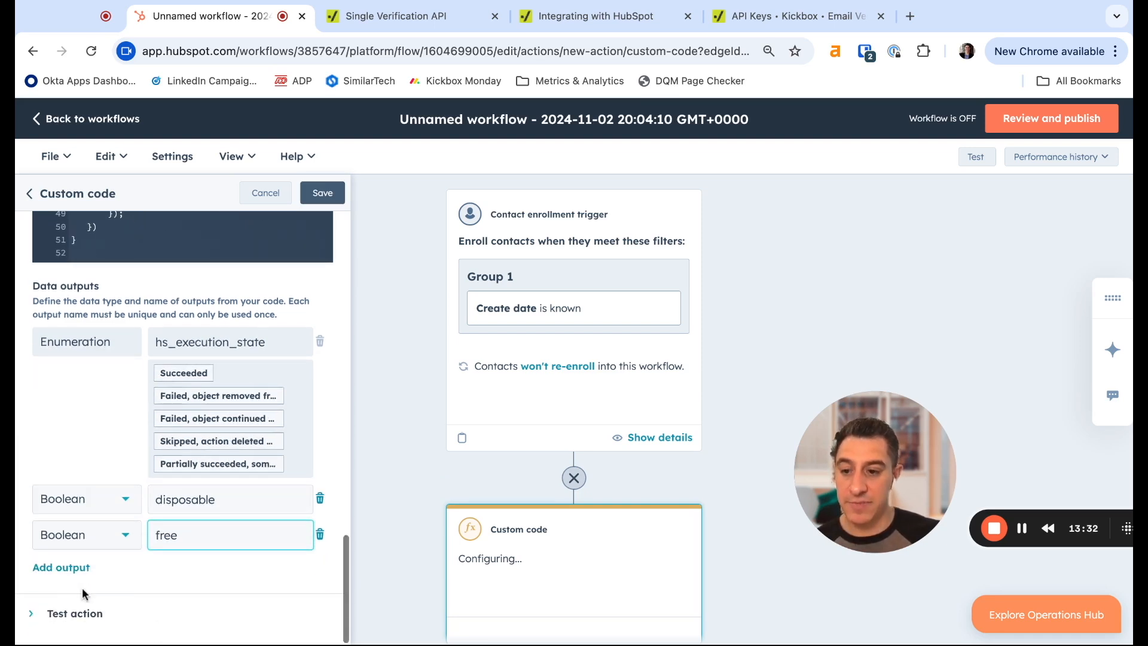
pyautogui.click(70, 567)
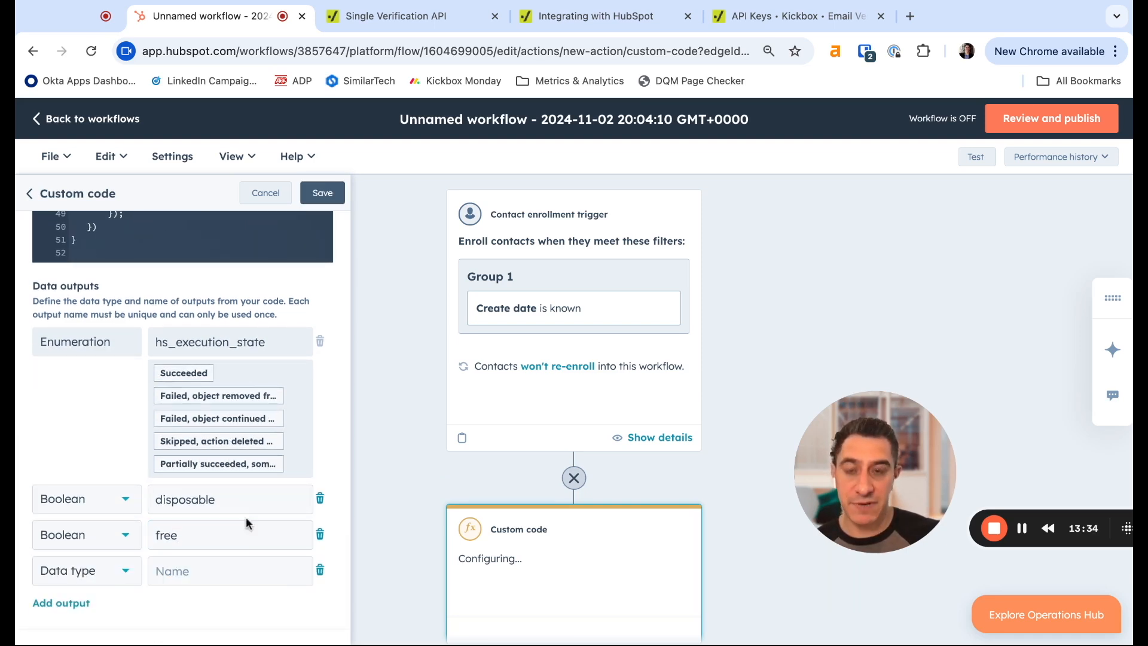
pyautogui.click(101, 572)
pyautogui.click(98, 467)
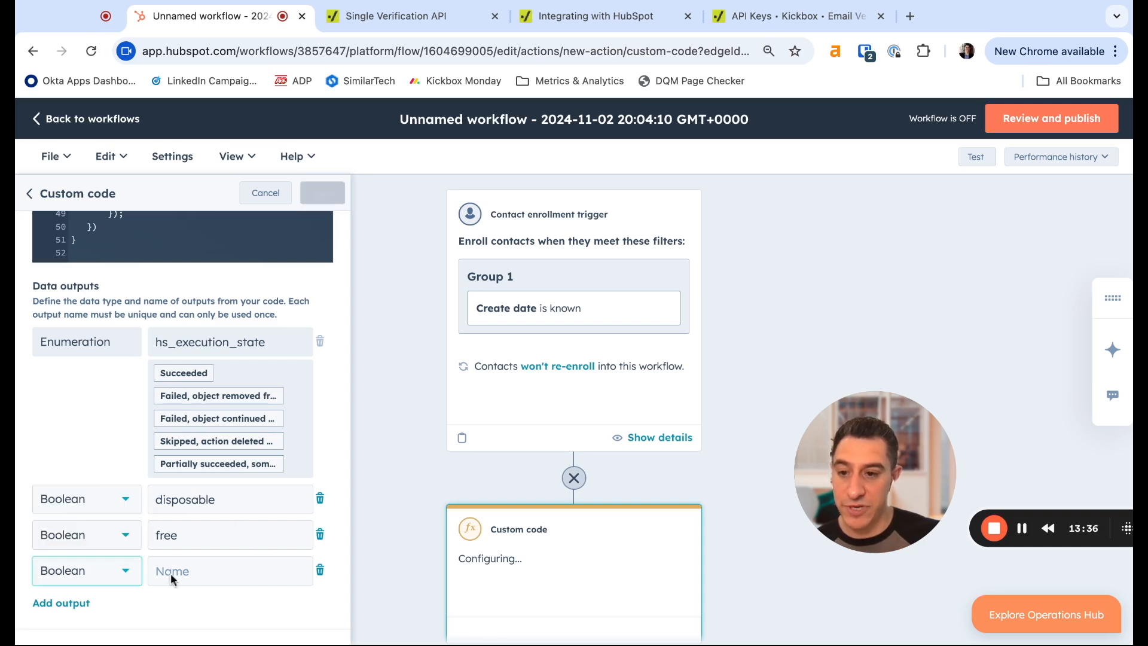
pyautogui.click(207, 571)
pyautogui.write('role')
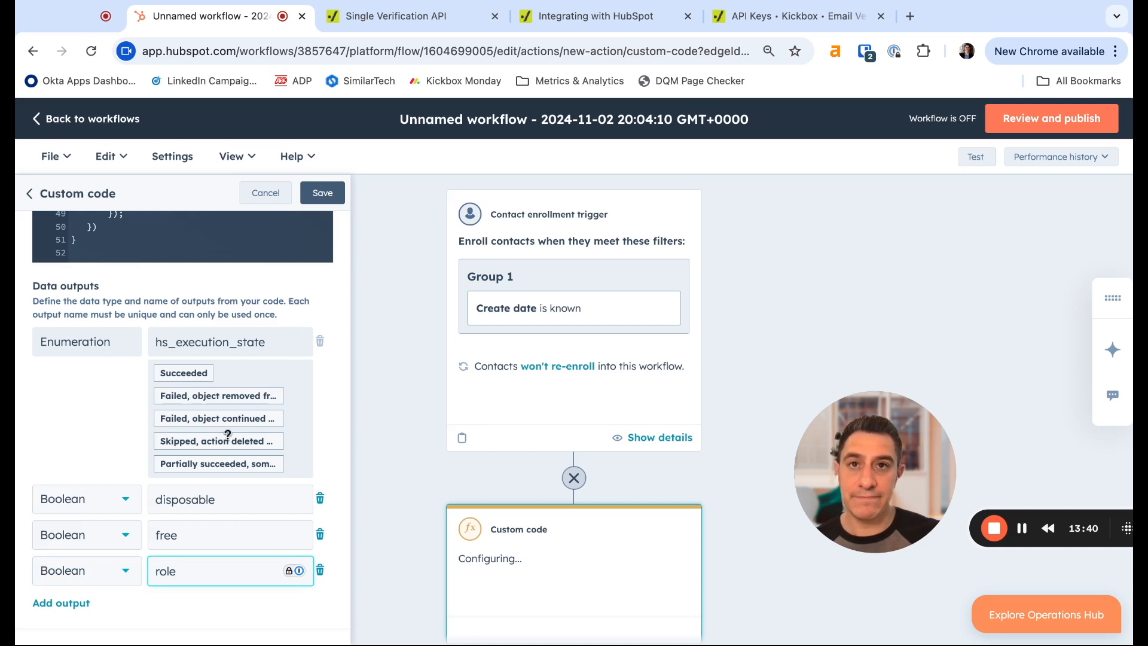
# Step: Add a Number data output named sendex to the custom code action
pyautogui.scroll(-1, 191, 527)
pyautogui.click(56, 567)
pyautogui.click(96, 573)
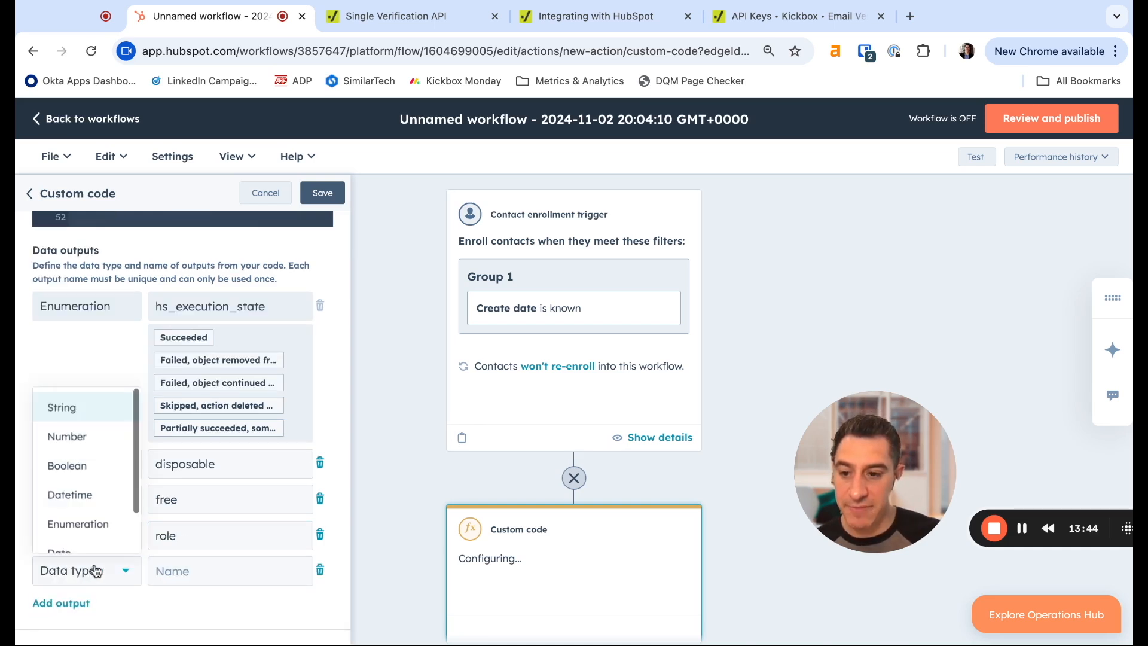
pyautogui.click(96, 438)
pyautogui.click(181, 570)
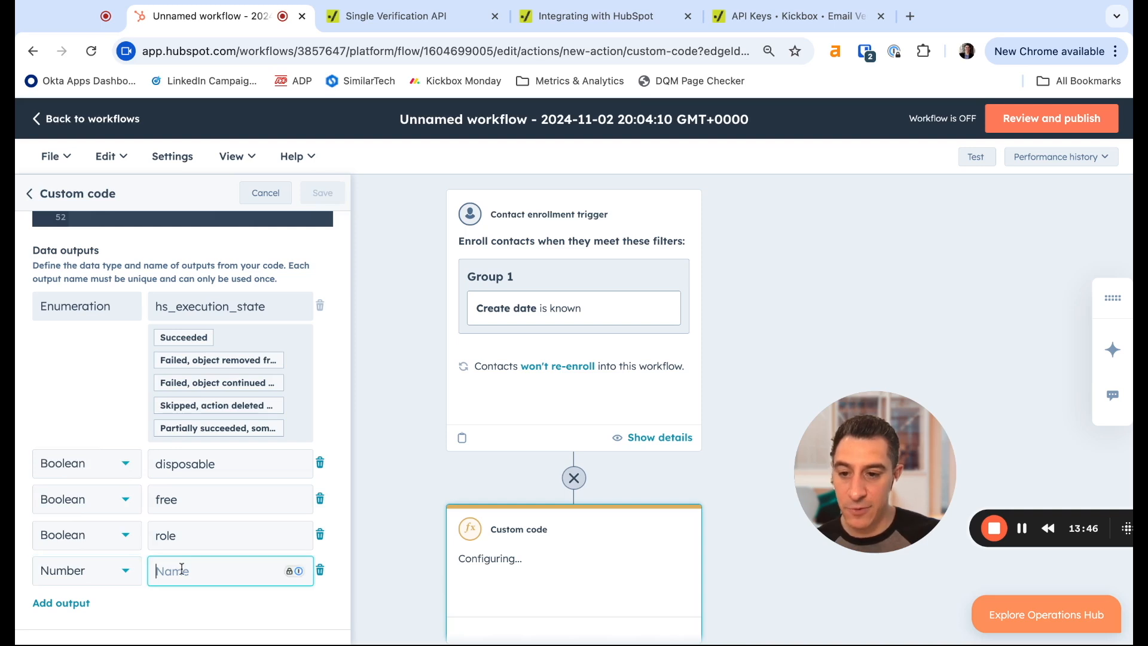
pyautogui.write('sendex')
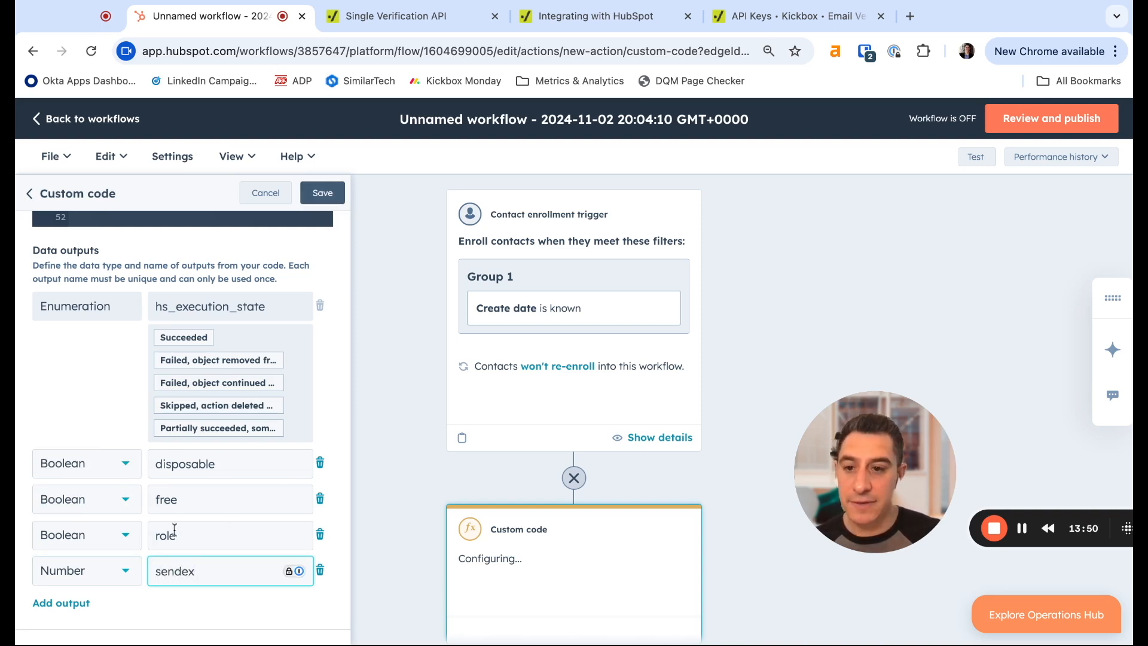
# Step: Add an Enumeration data output named result to the custom code action
pyautogui.click(62, 603)
pyautogui.scroll(-1, 122, 574)
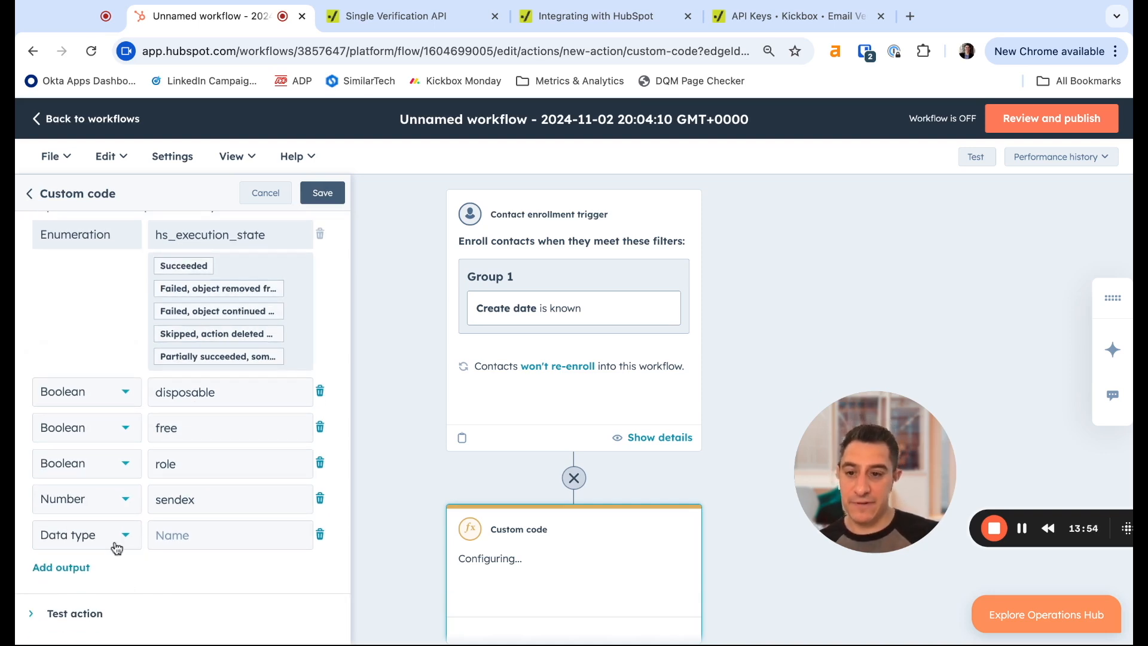
pyautogui.click(115, 546)
pyautogui.click(100, 491)
pyautogui.click(191, 540)
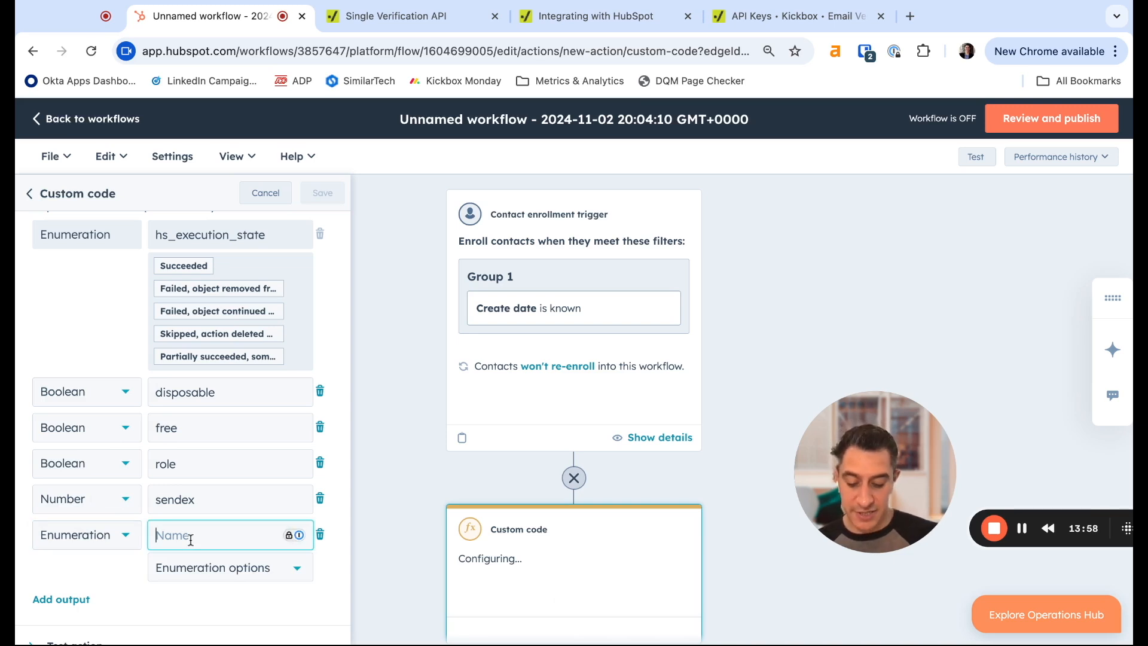
pyautogui.write('result')
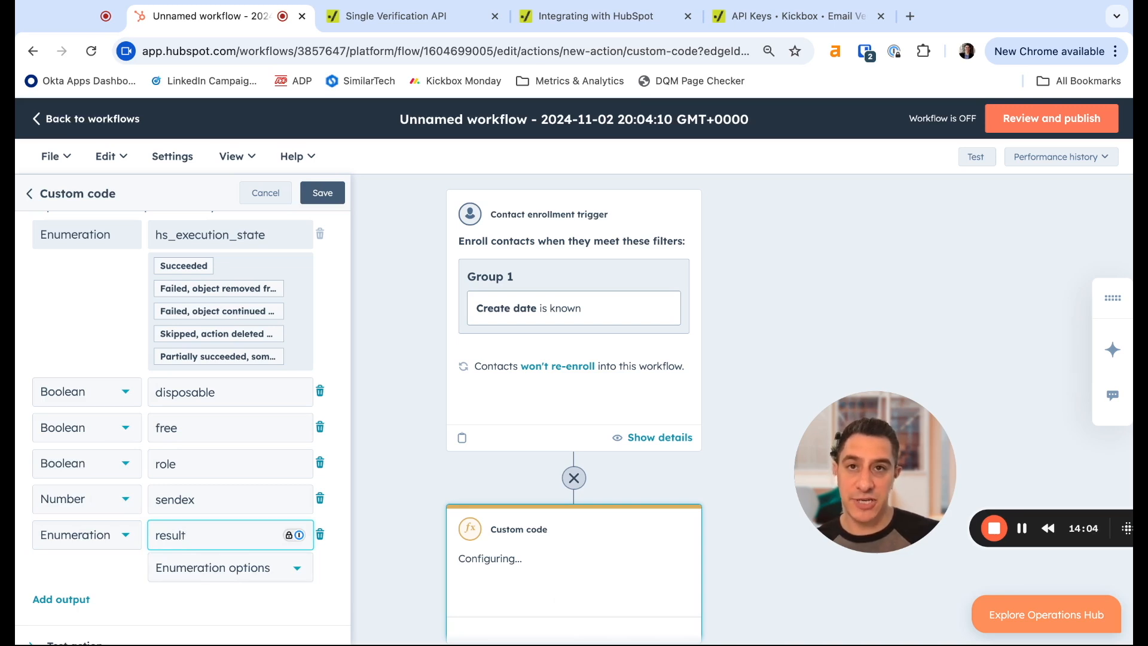
# Step: Create the enumeration options deliverable, undeliverable, risky and unknown for the result output
pyautogui.click(191, 581)
pyautogui.scroll(-1, 81, 586)
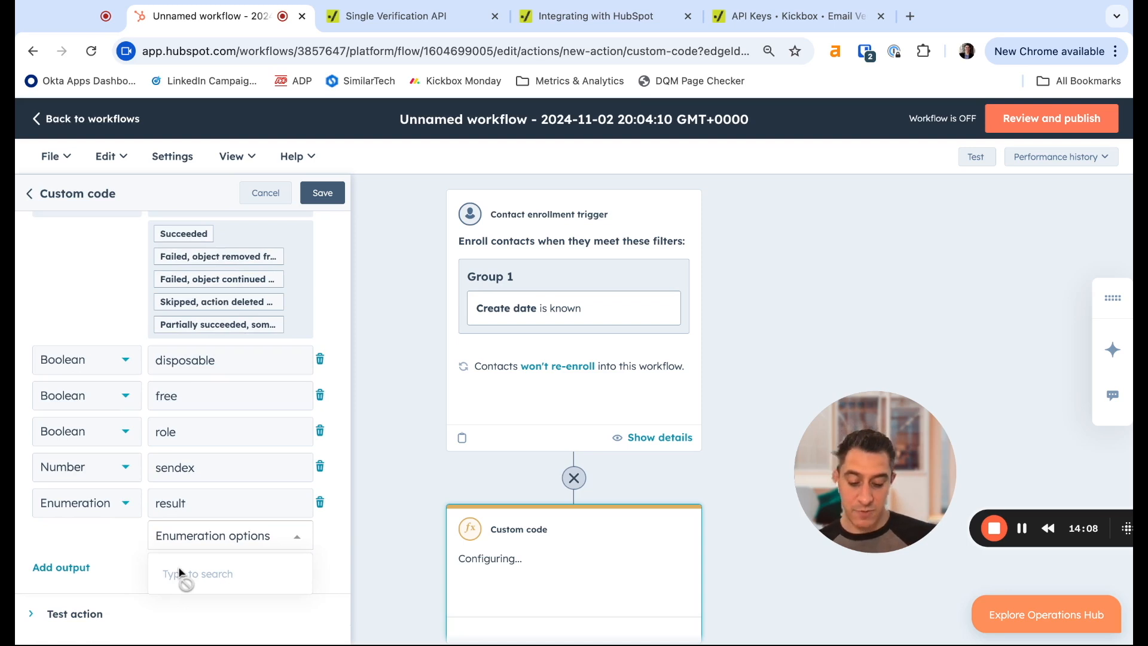
pyautogui.write('d')
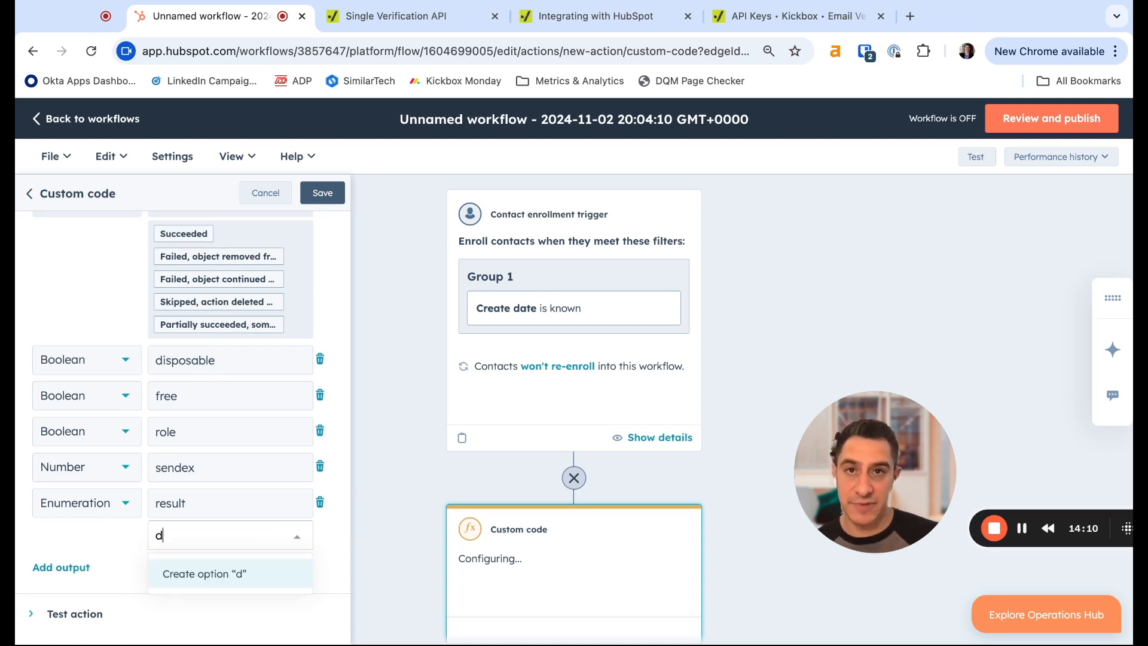
pyautogui.write('eliverable')
pyautogui.press('Return')
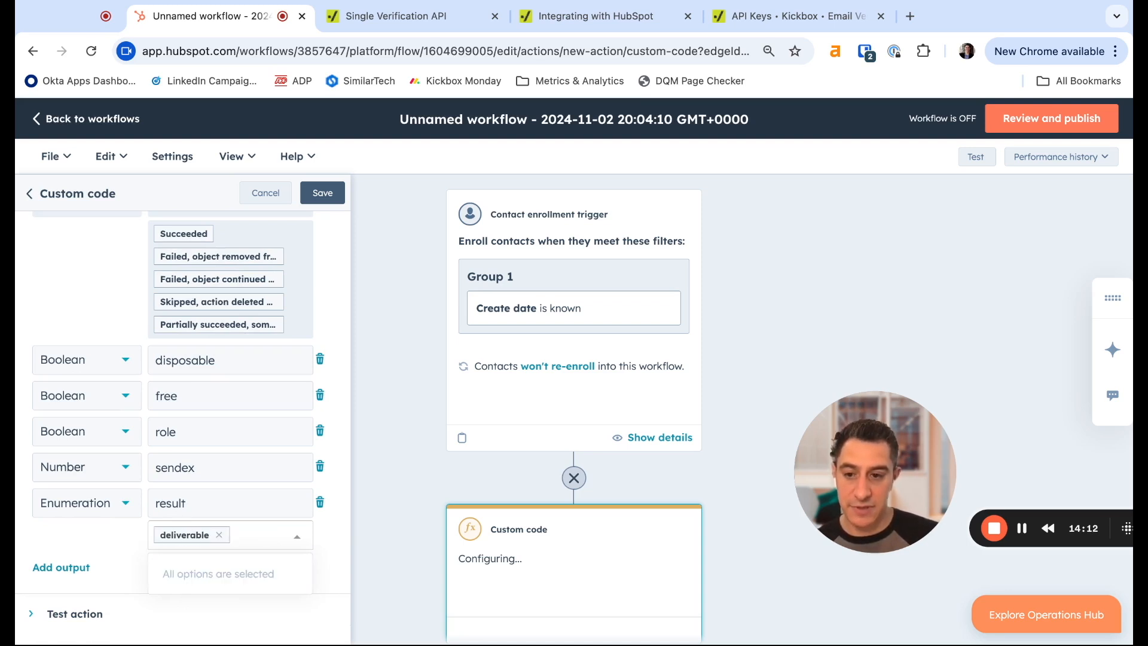
pyautogui.write('undeliverable')
pyautogui.press('Return')
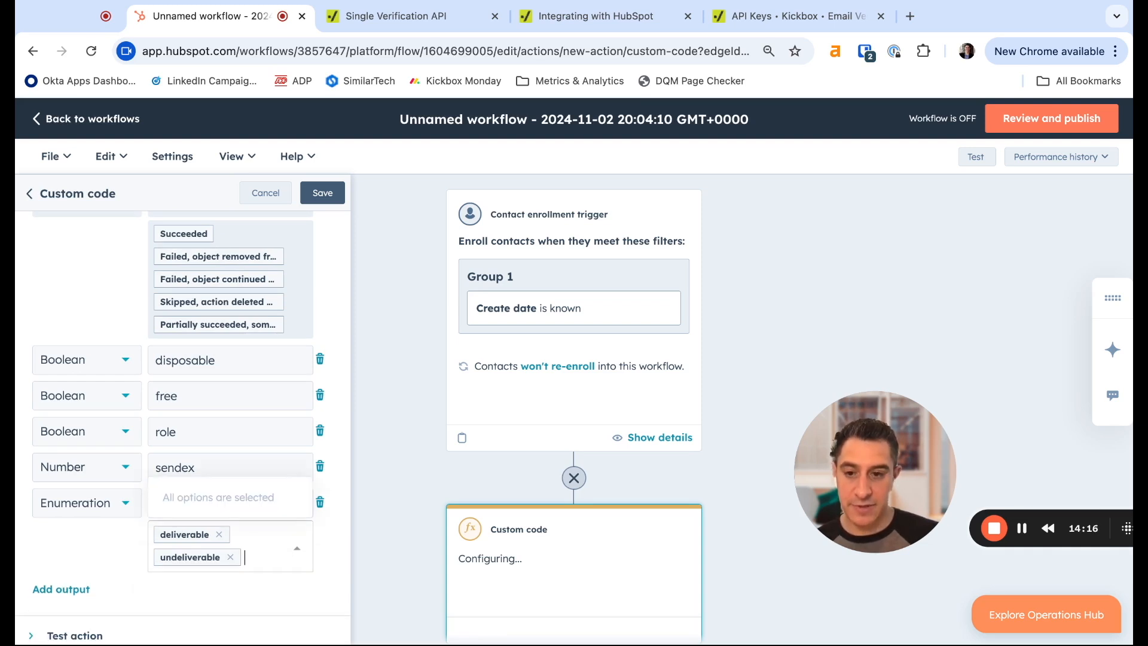
pyautogui.write('risky')
pyautogui.press('Return')
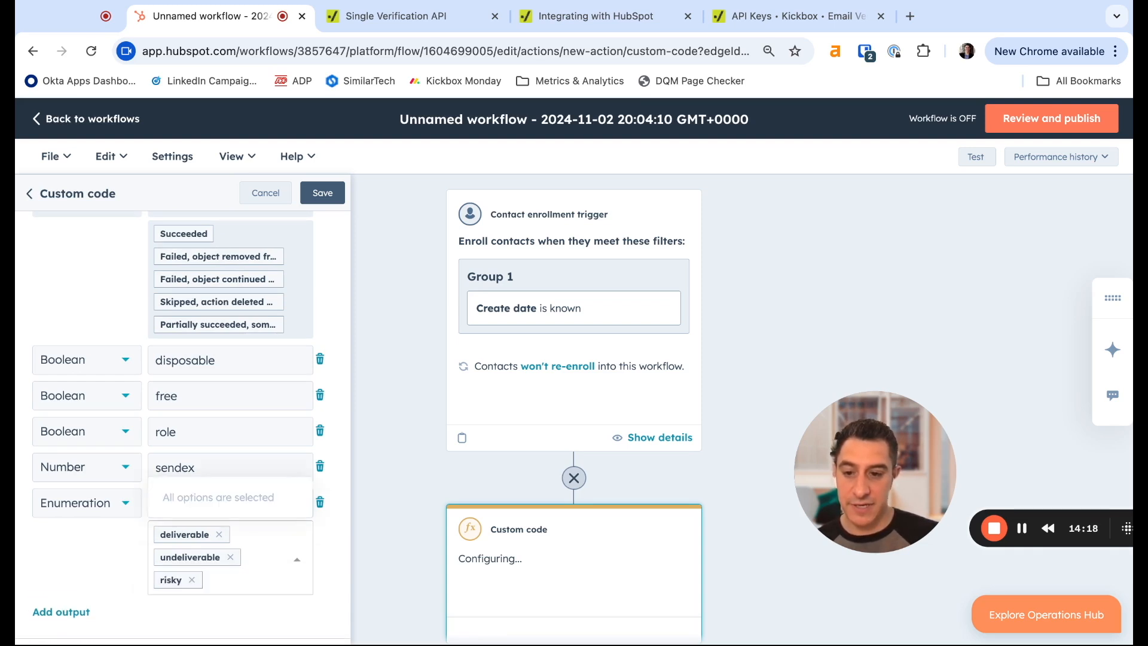
pyautogui.write('unknown')
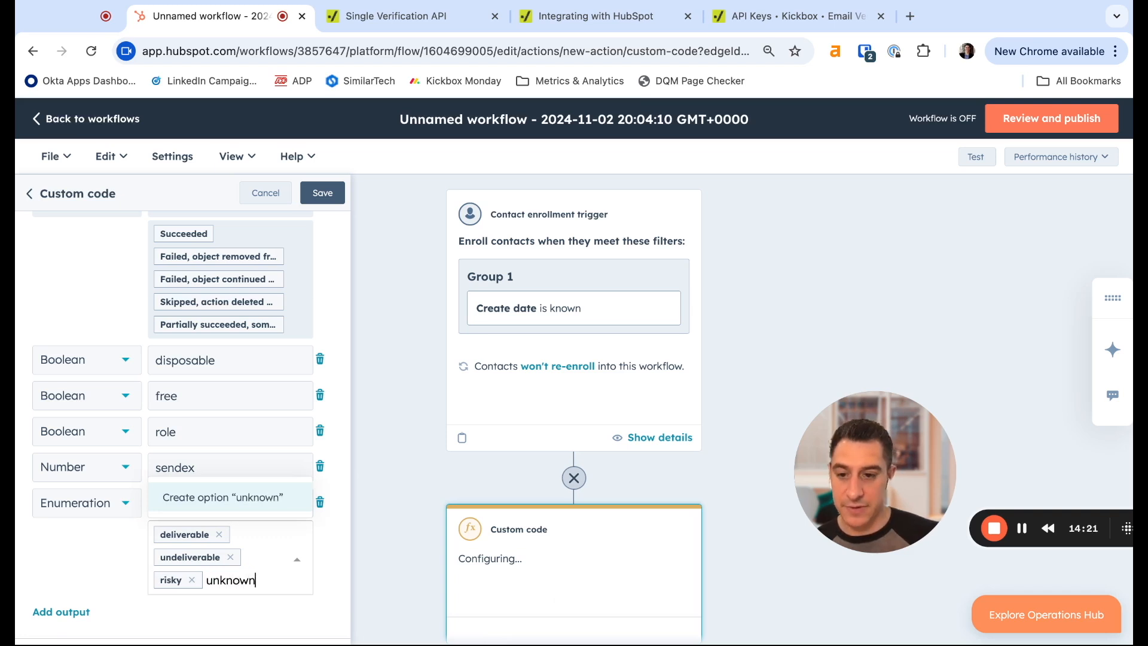
pyautogui.press('Return')
pyautogui.scroll(-2, 83, 583)
pyautogui.click(103, 512)
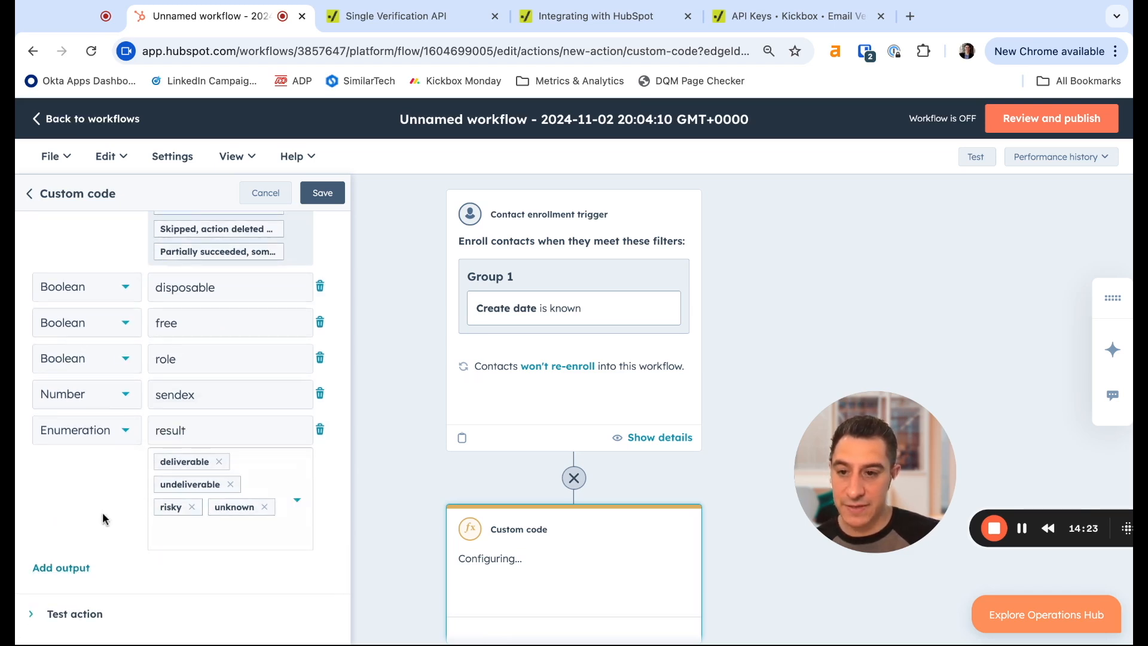
# Step: Add another Enumeration data output named reason below the result output
pyautogui.click(73, 571)
pyautogui.click(111, 585)
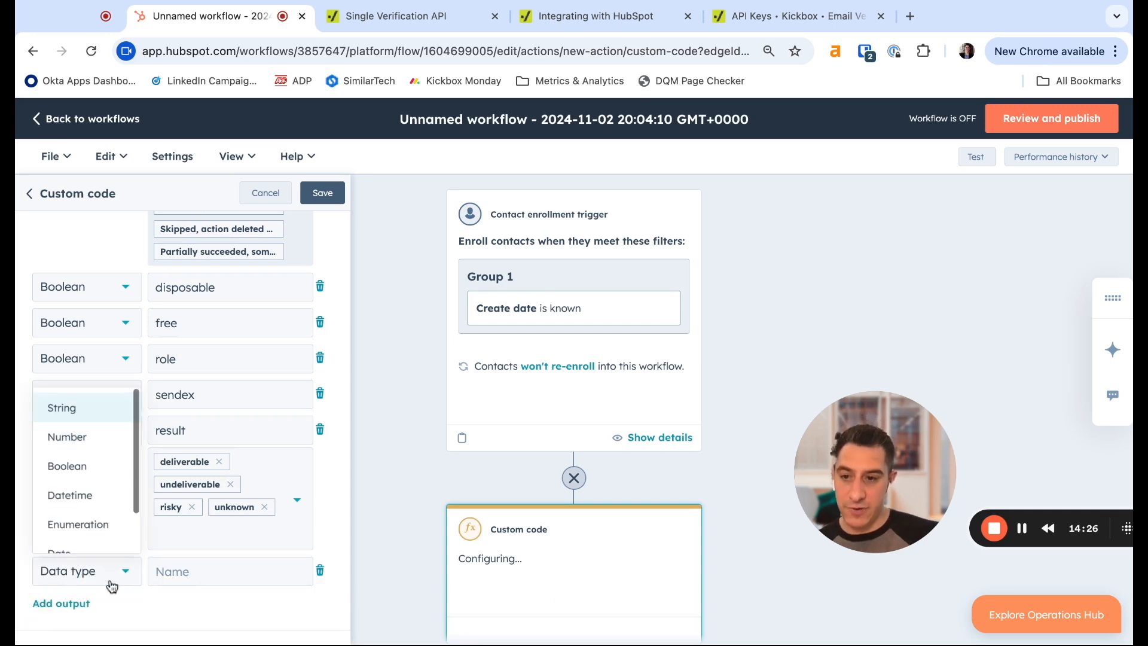
pyautogui.click(76, 526)
pyautogui.click(198, 569)
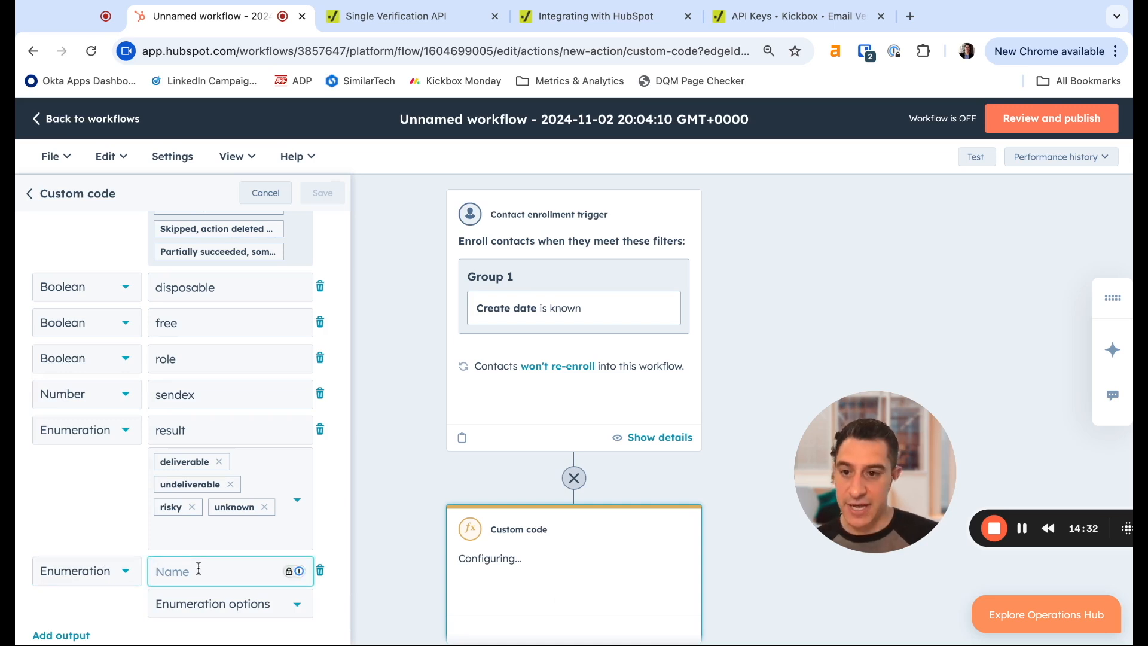
pyautogui.write('reason')
# Step: Create the enumeration options accepted_email, invalid_domain, invalid_email and invalid_smtp for the reason output
pyautogui.scroll(-2, 181, 568)
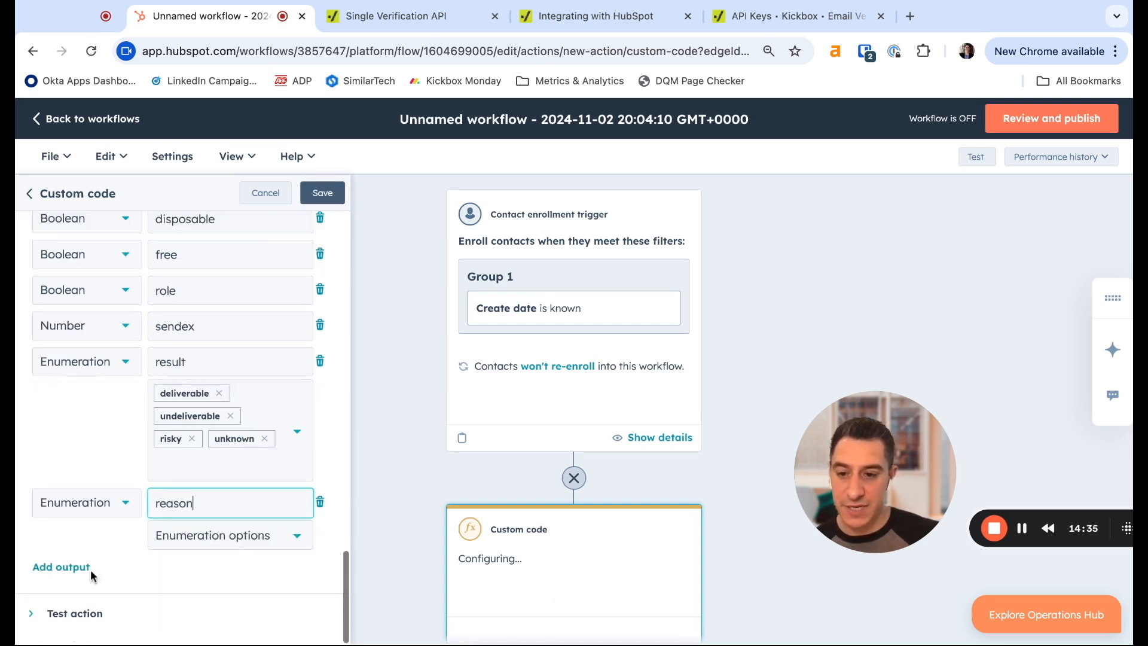
pyautogui.click(168, 538)
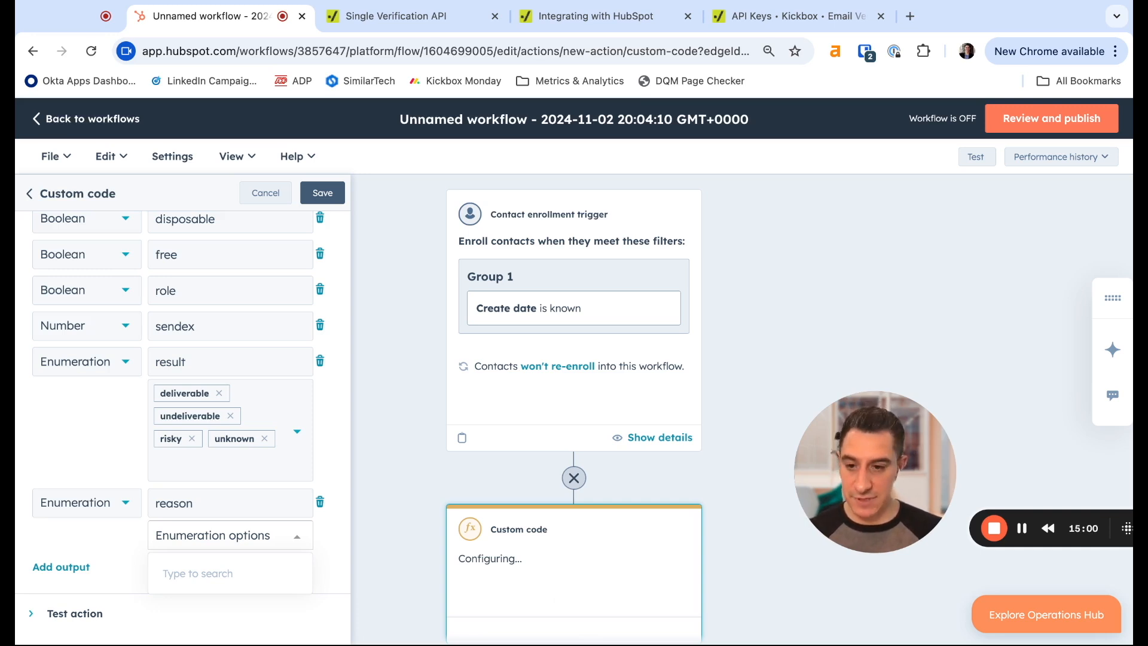
pyautogui.write('accepted_email')
pyautogui.press('Return')
pyautogui.write('inv')
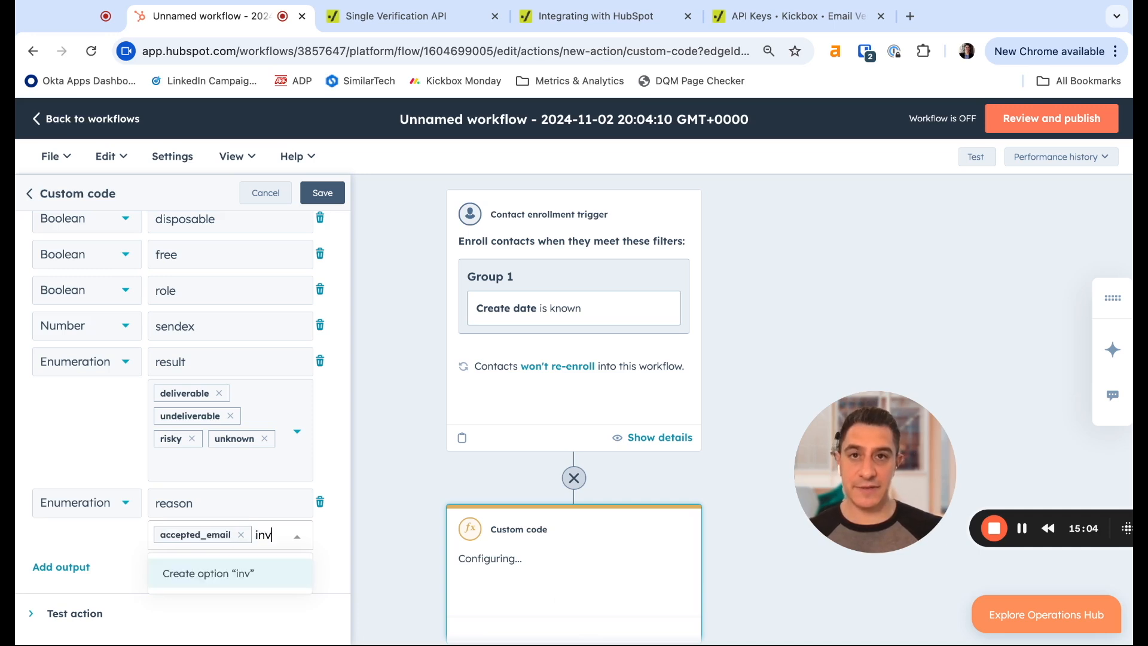
pyautogui.write('alid_domain')
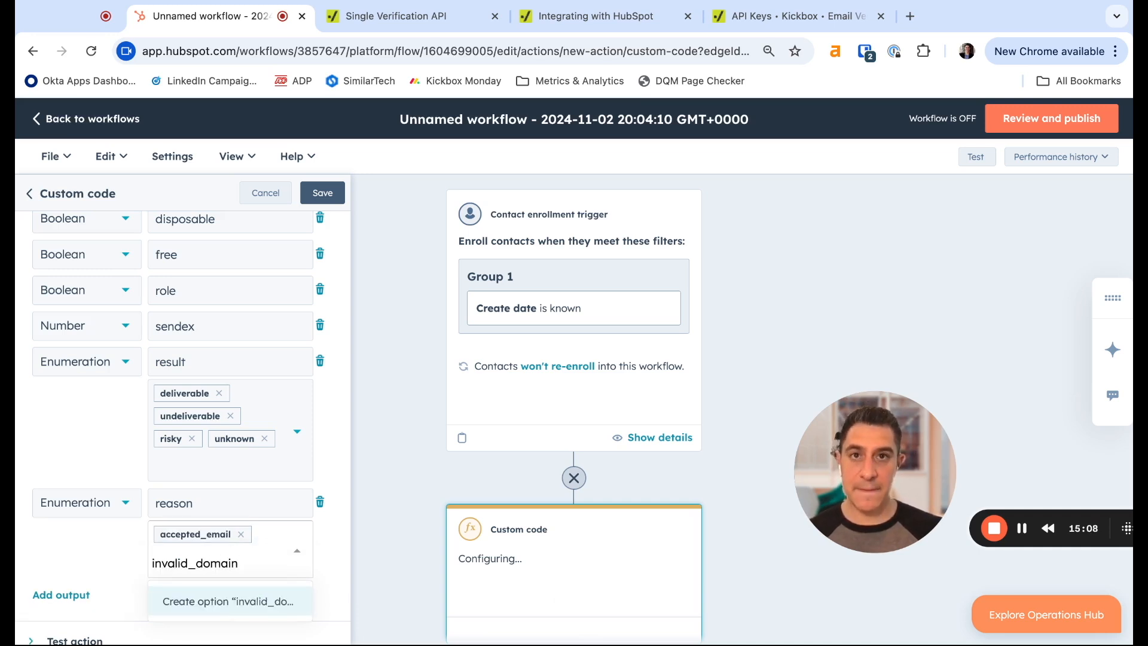
pyautogui.press('Return')
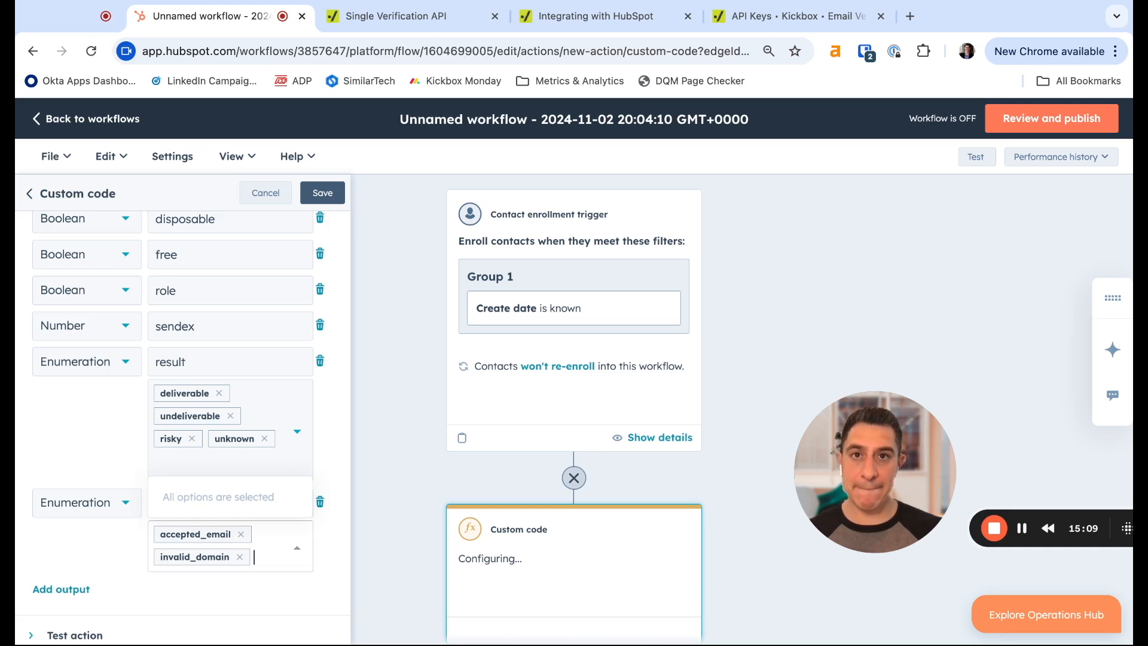
pyautogui.write('invalid_email')
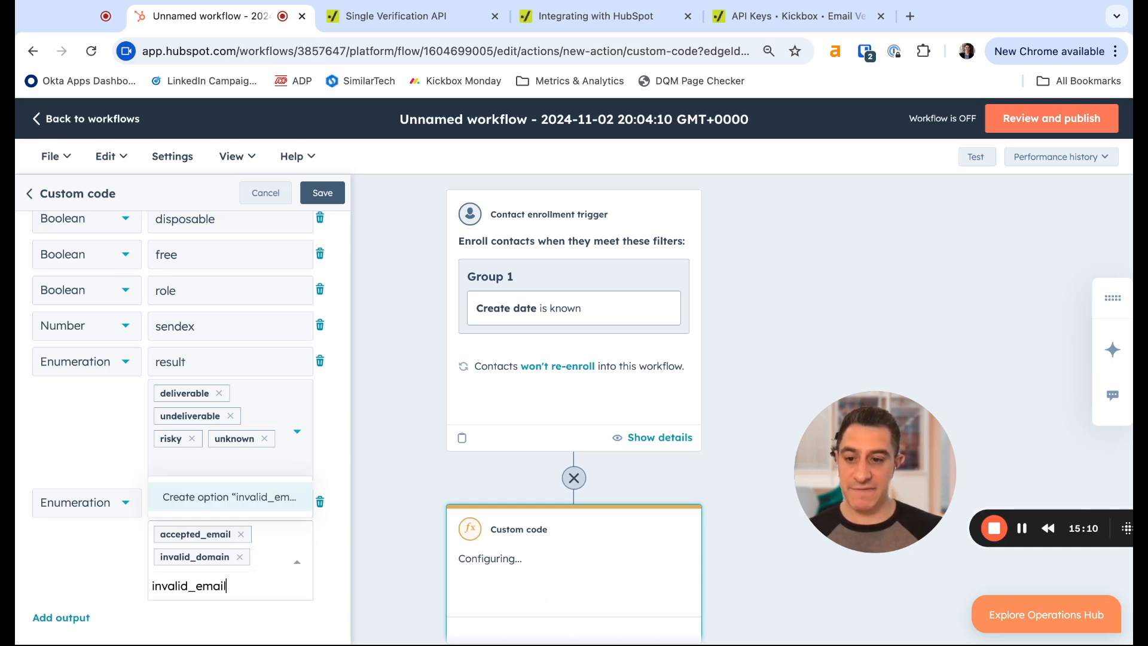
pyautogui.press('Return')
pyautogui.write('inv')
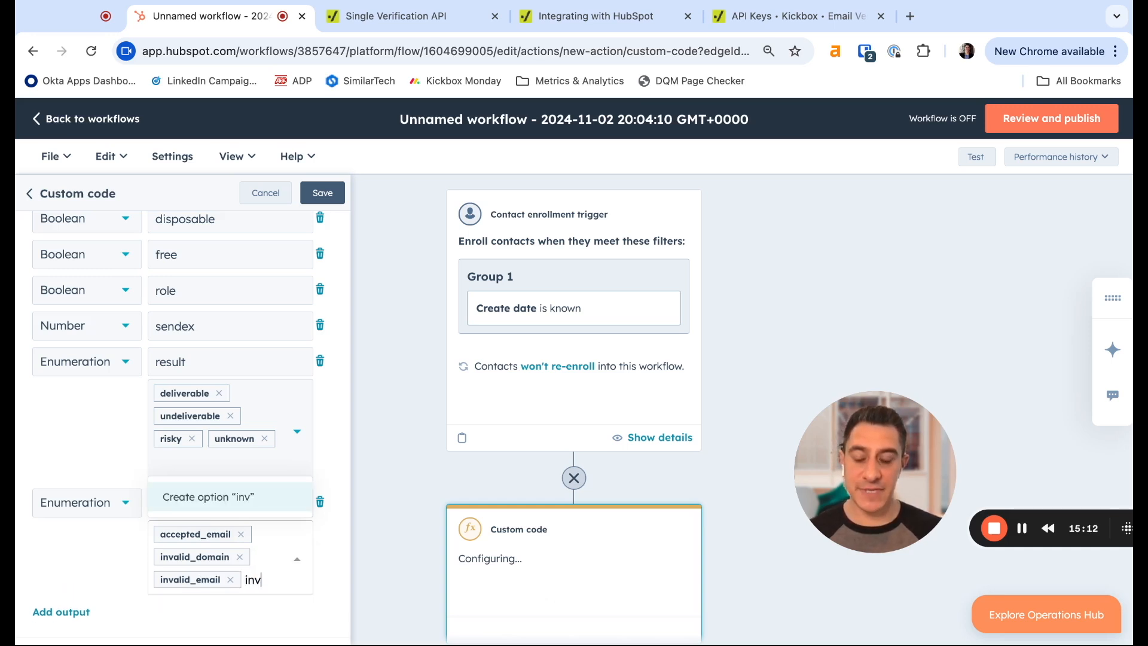
pyautogui.write('alid_smtp')
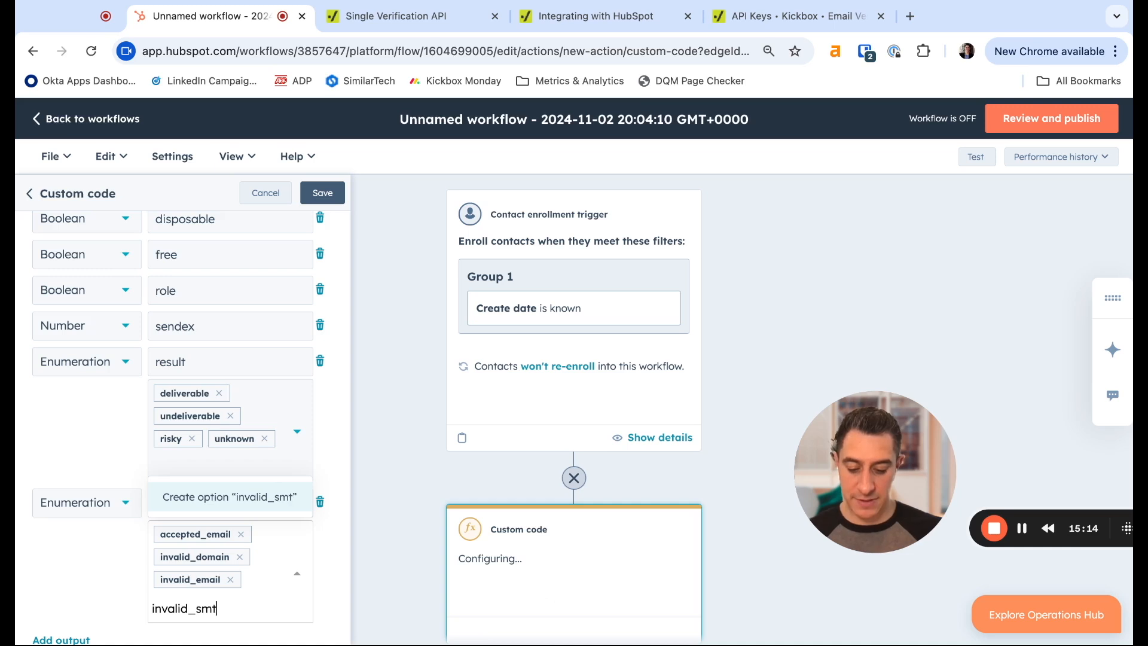
pyautogui.press('Return')
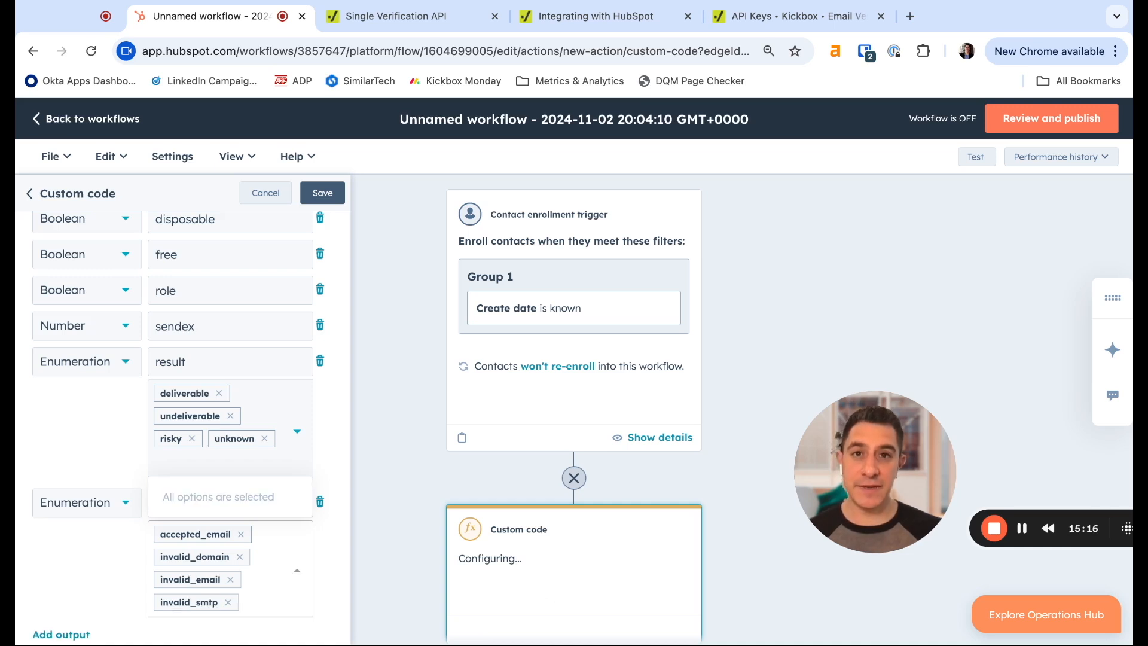
# Step: Create the enumeration options low_deliverability, low_quality and no_connect for the reason output
pyautogui.write('low_deliverability')
pyautogui.press('Return')
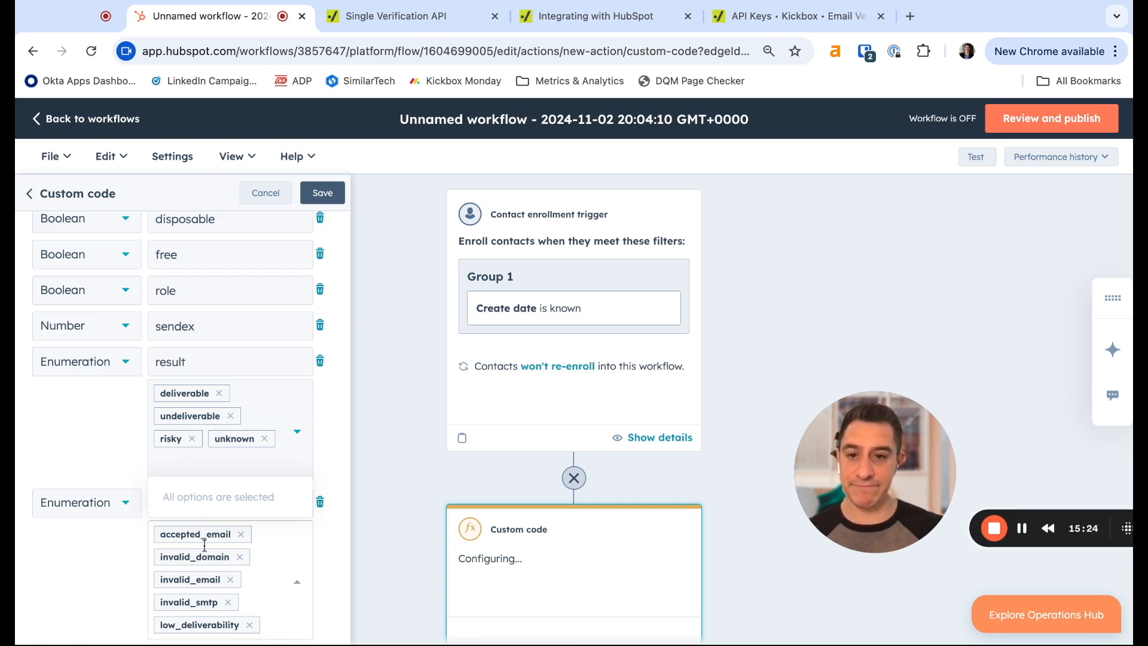
pyautogui.scroll(-2, 214, 575)
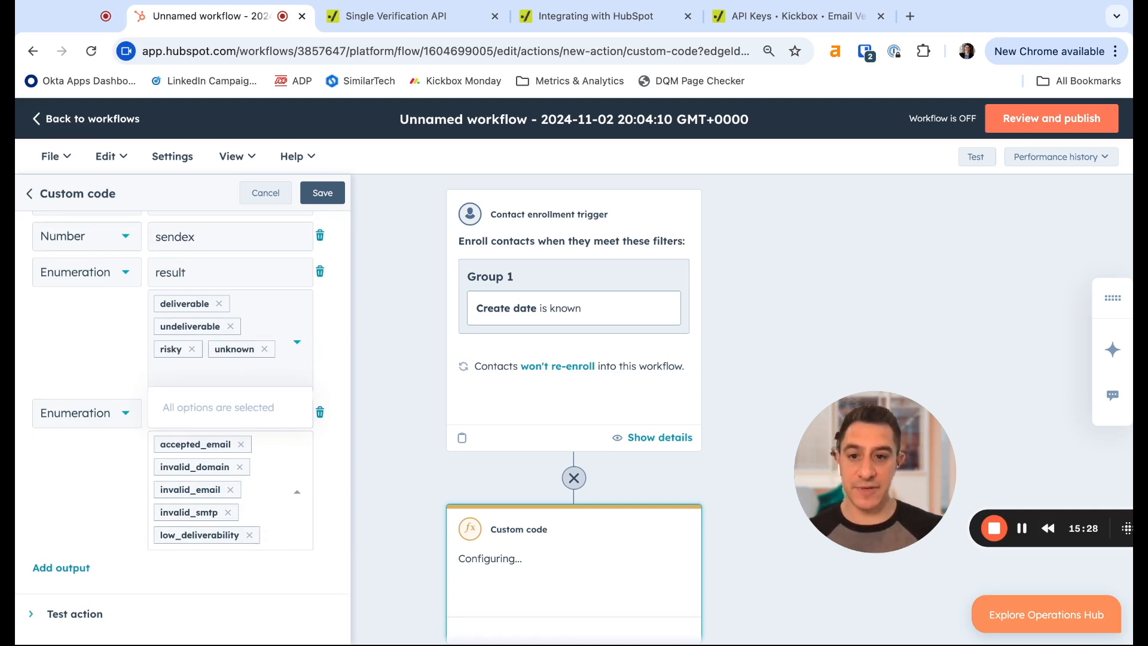
pyautogui.write('lo')
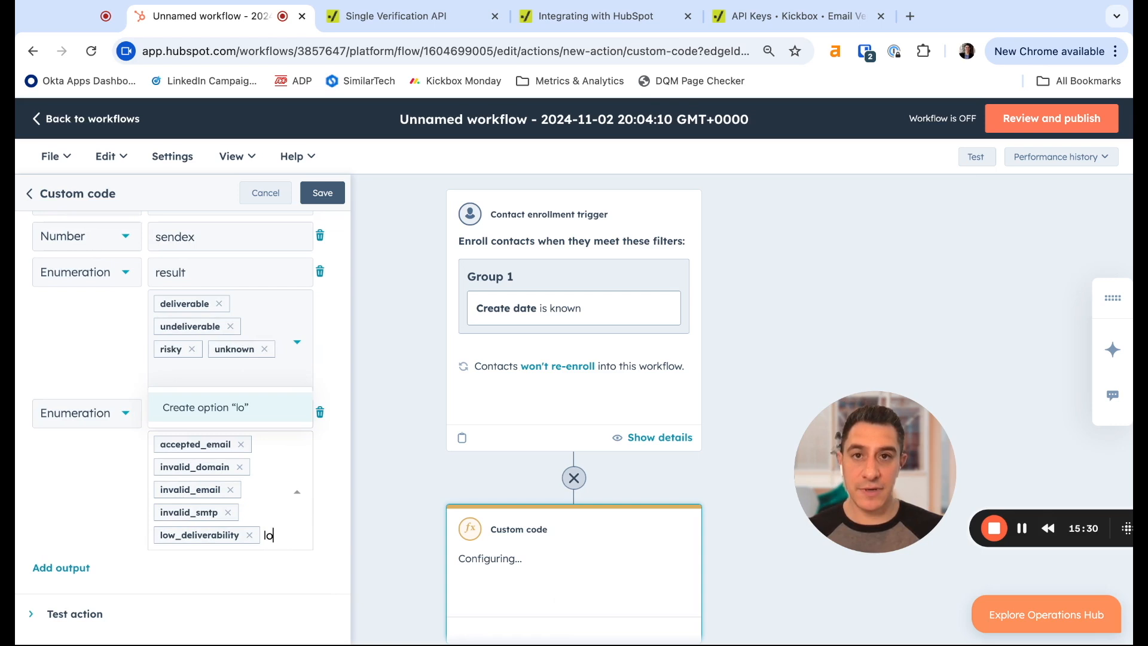
pyautogui.write('w_quality')
pyautogui.press('Return')
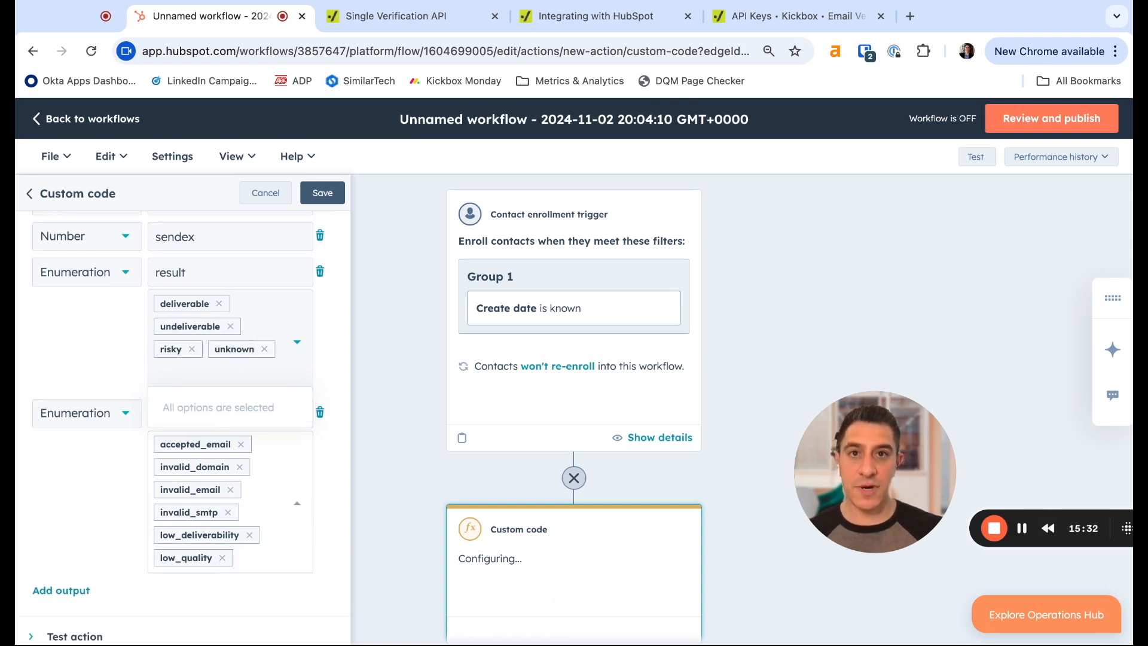
pyautogui.write('no_connect')
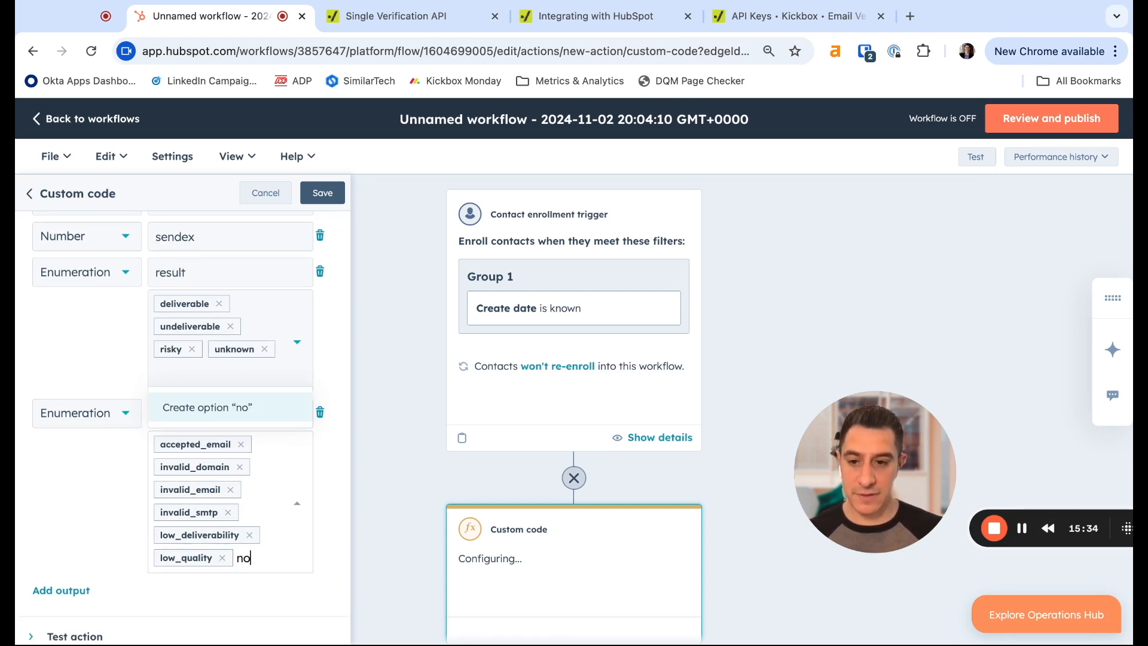
pyautogui.press('Return')
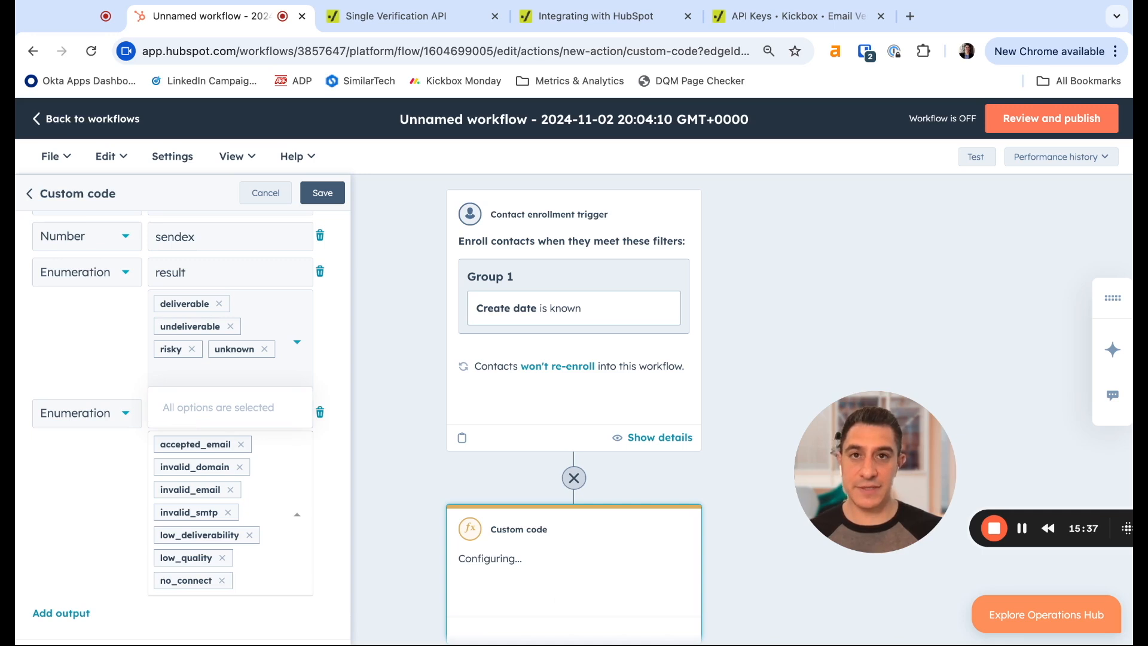
# Step: Create the enumeration options rejected_email and timeout_smtp for the reason output
pyautogui.write('rejecte_e')
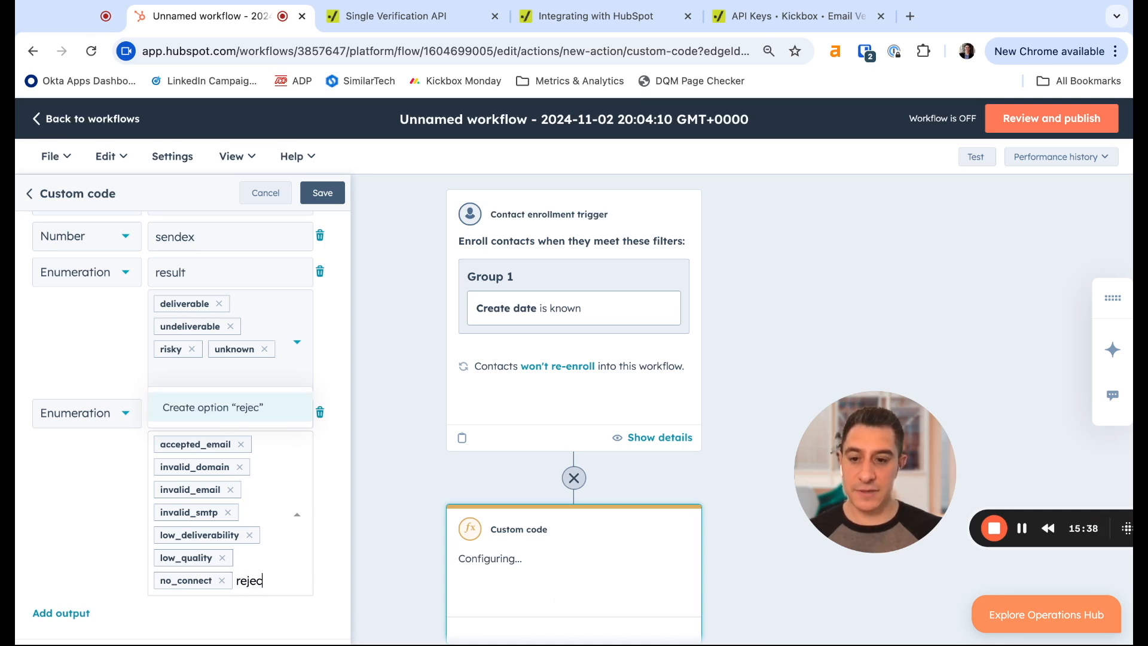
pyautogui.press('BackSpace')
pyautogui.press('BackSpace')
pyautogui.write('d_email')
pyautogui.press('Return')
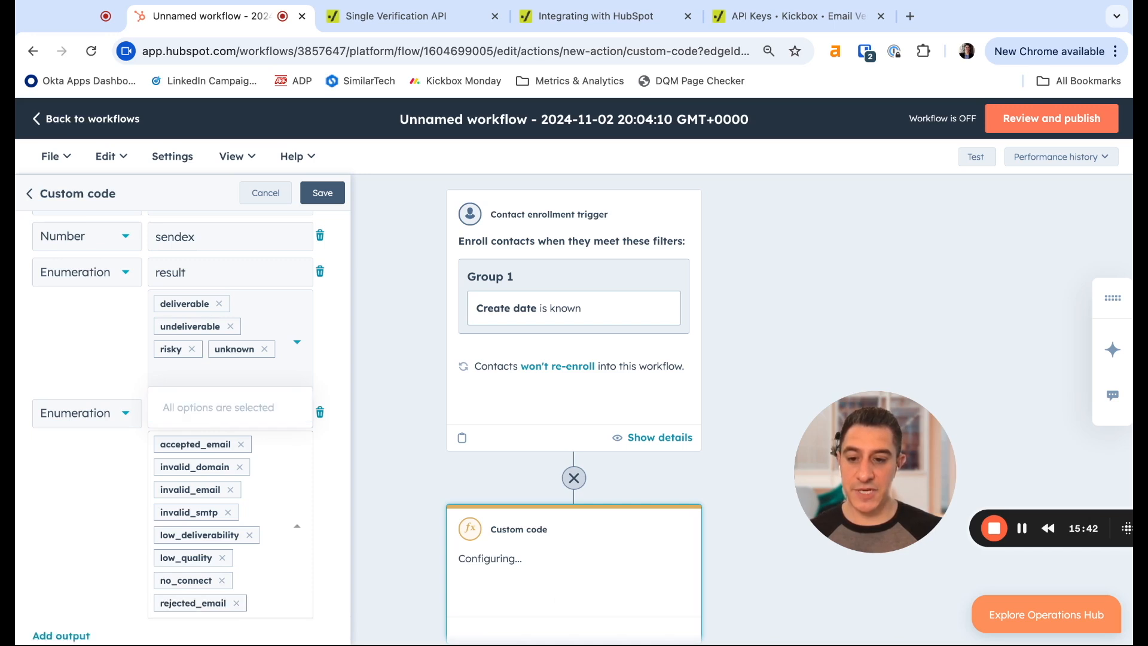
pyautogui.write('timeout_smt')
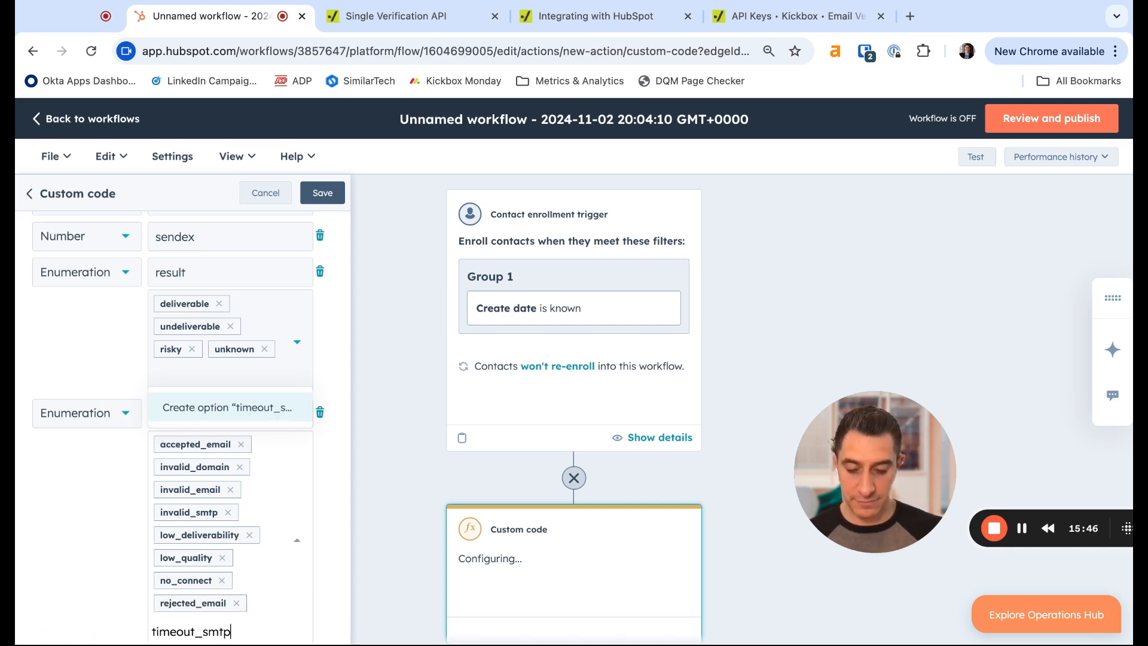
pyautogui.write('p')
pyautogui.press('Return')
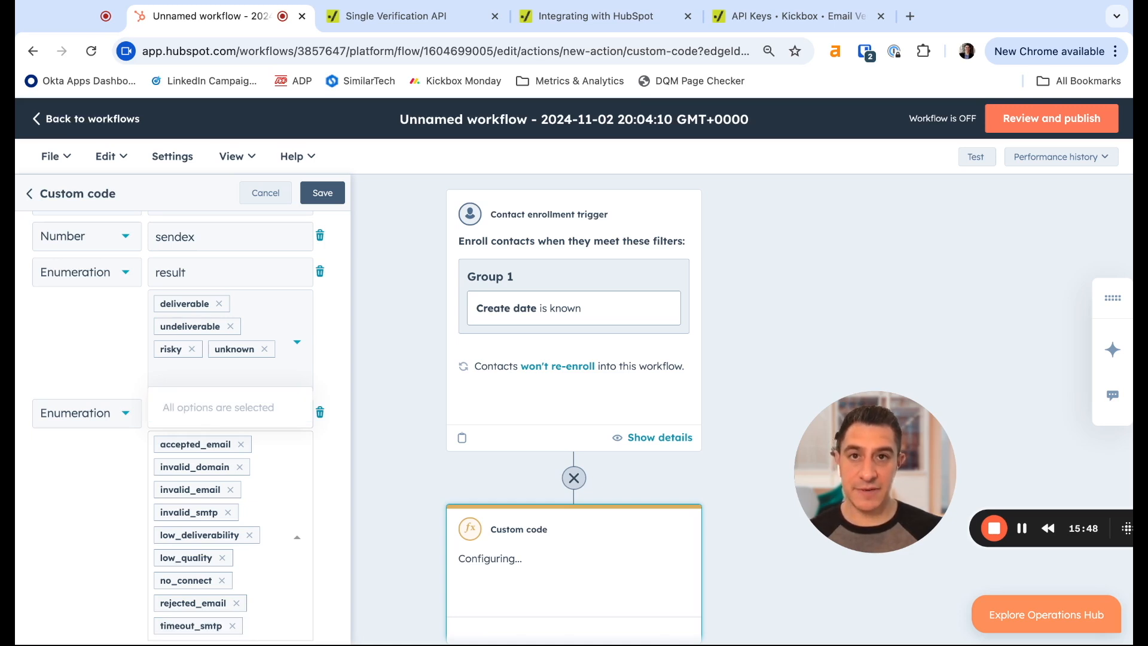
# Step: Complete the reason output's enumeration options with unavailable_smtp and unexpected_error
pyautogui.write('unavailabl')
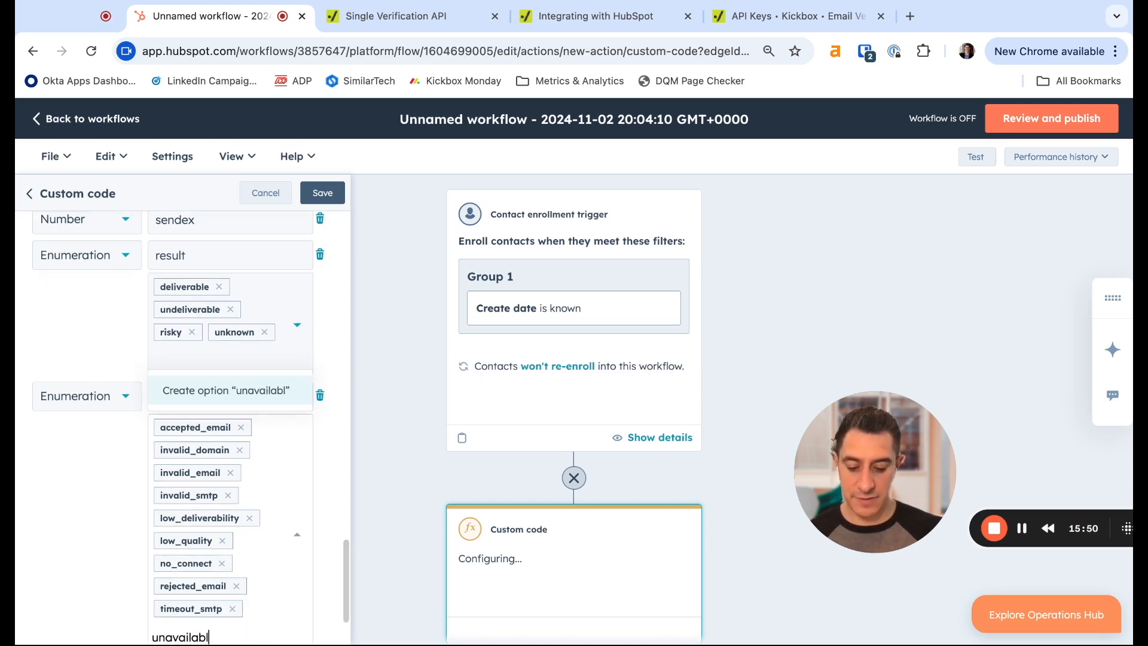
pyautogui.write('e_smtp')
pyautogui.press('Return')
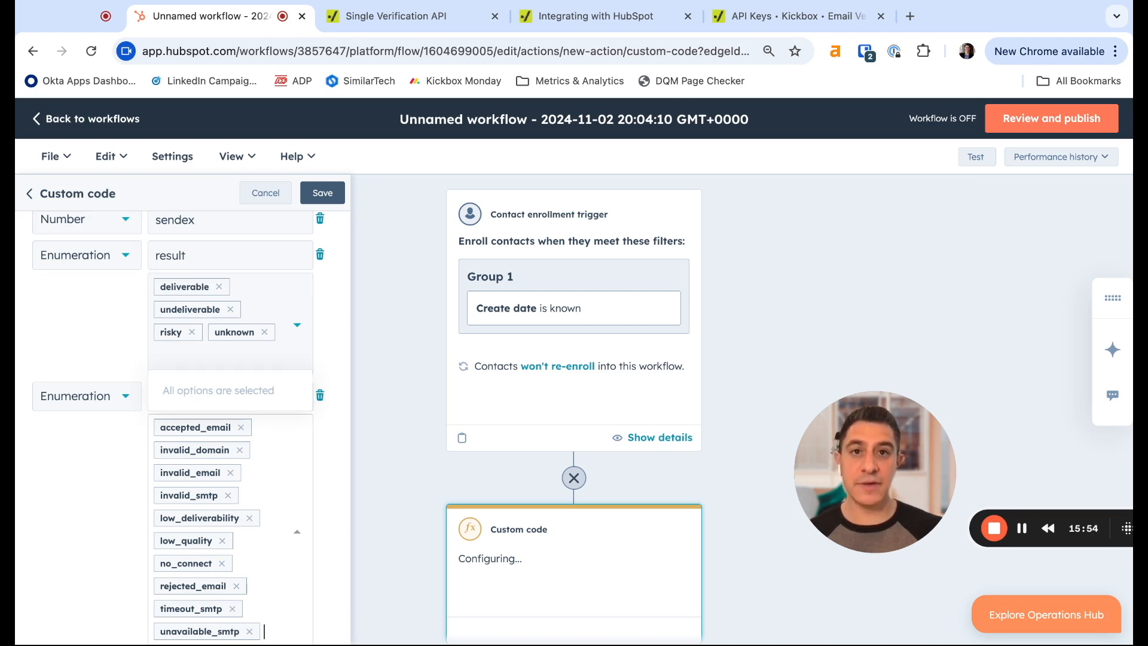
pyautogui.write('unexpe')
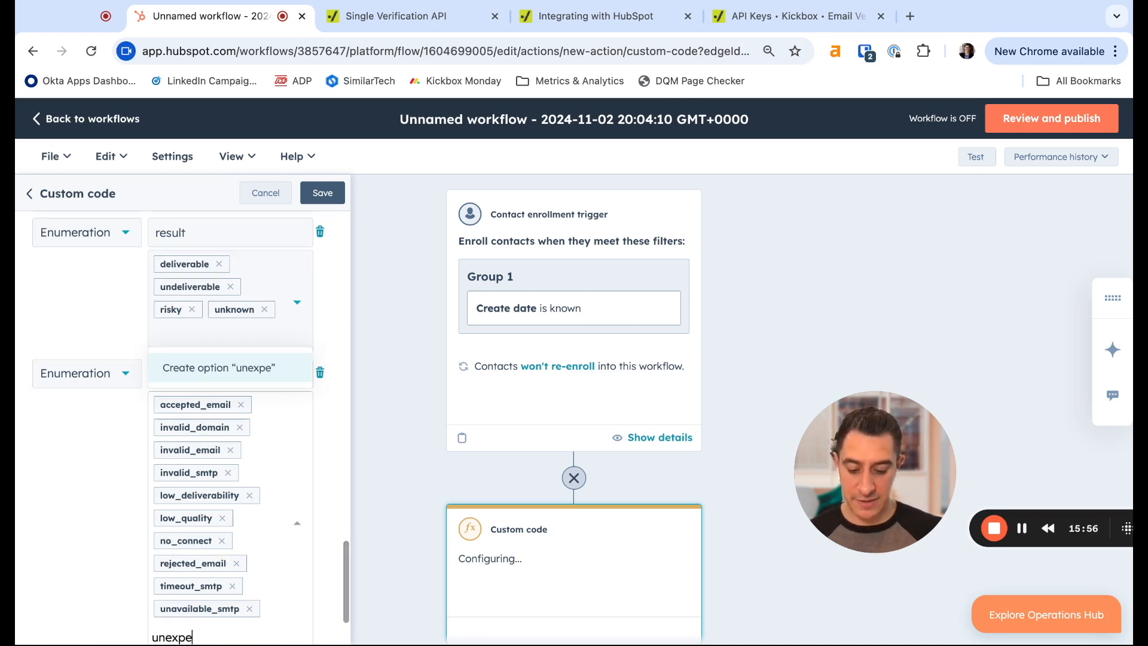
pyautogui.write('cted_error')
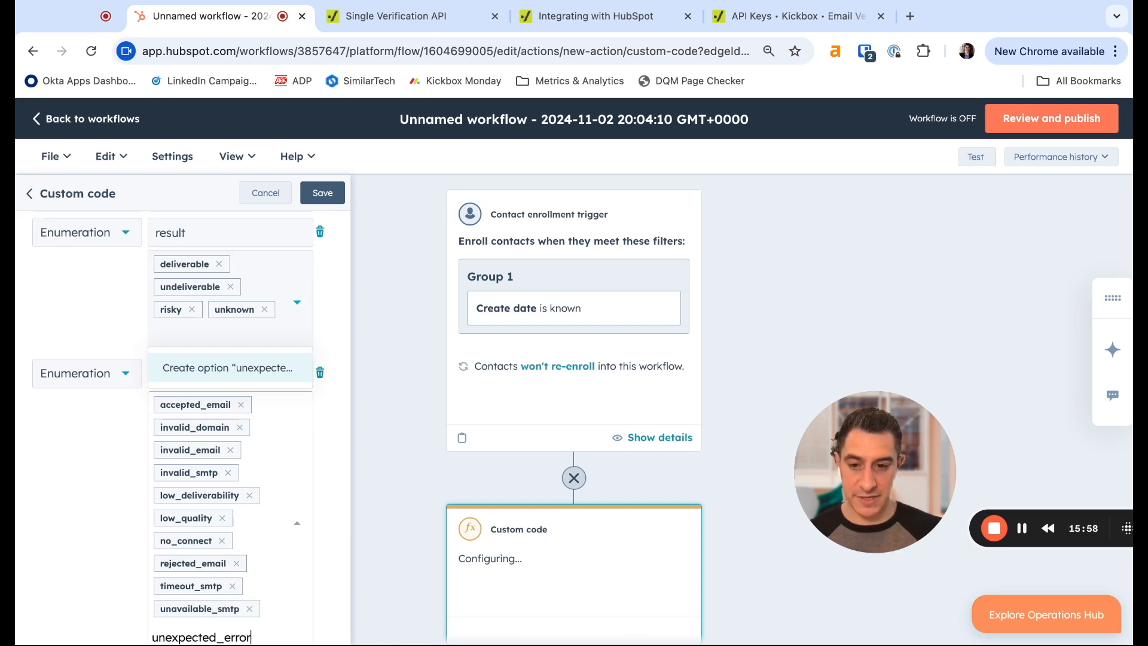
pyautogui.press('Return')
# Step: Test the custom code action on the preselected dummy contact, review its data outputs, and save the action
pyautogui.scroll(-2, 120, 524)
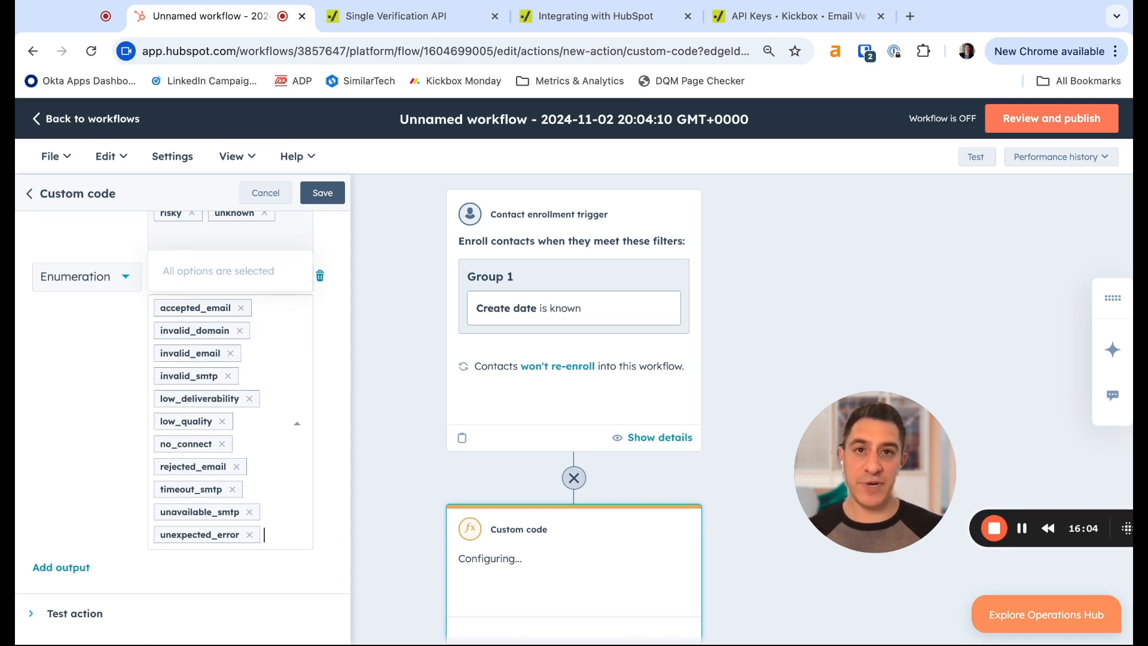
pyautogui.click(108, 614)
pyautogui.scroll(-1, 138, 524)
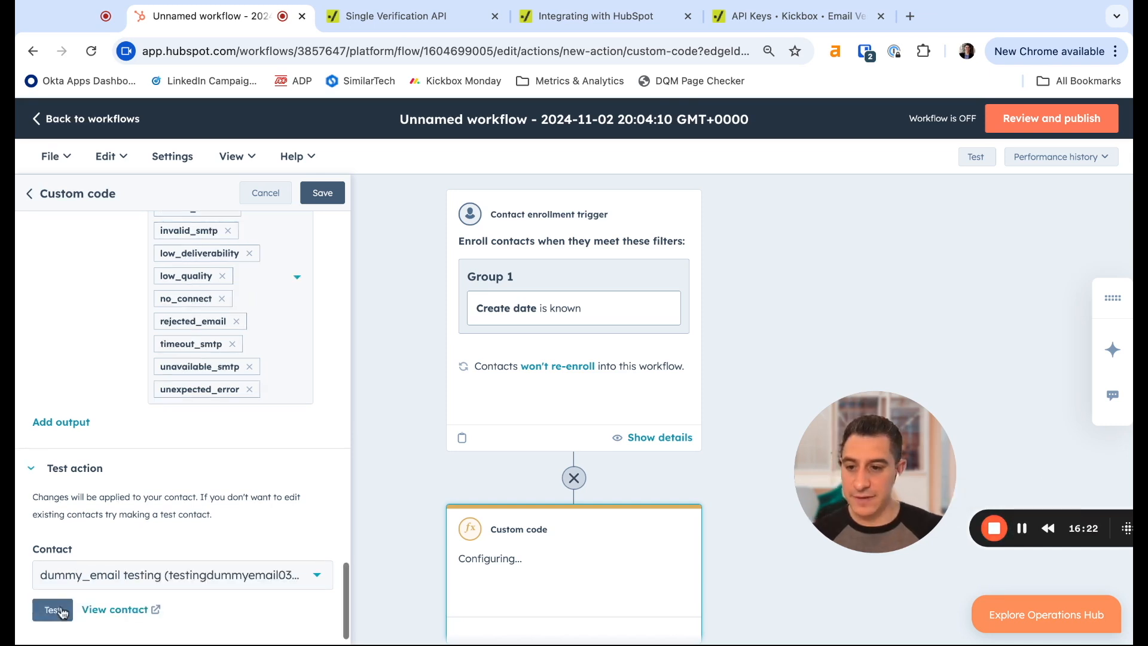
pyautogui.scroll(-1, 60, 607)
pyautogui.click(54, 591)
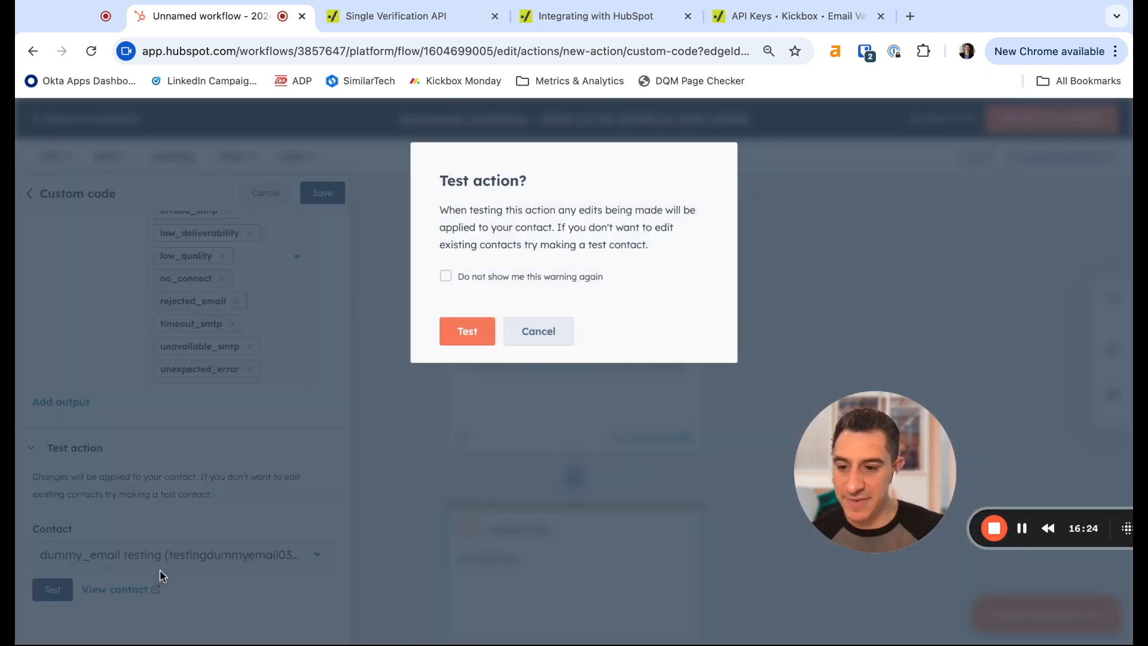
pyautogui.click(473, 332)
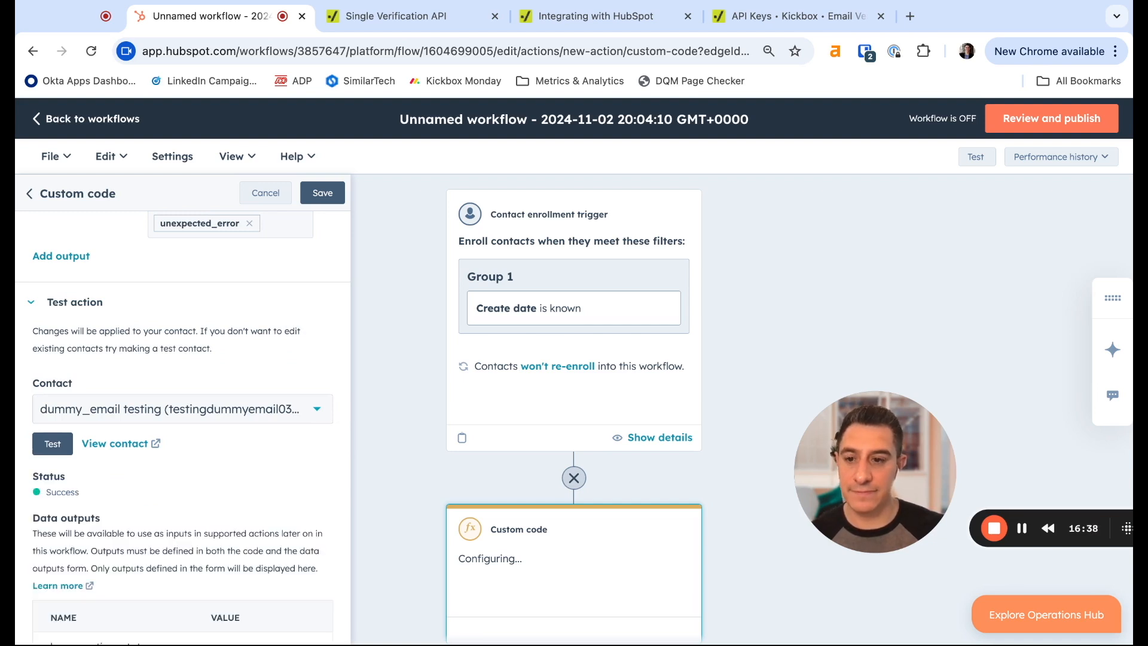
pyautogui.scroll(-6, 207, 413)
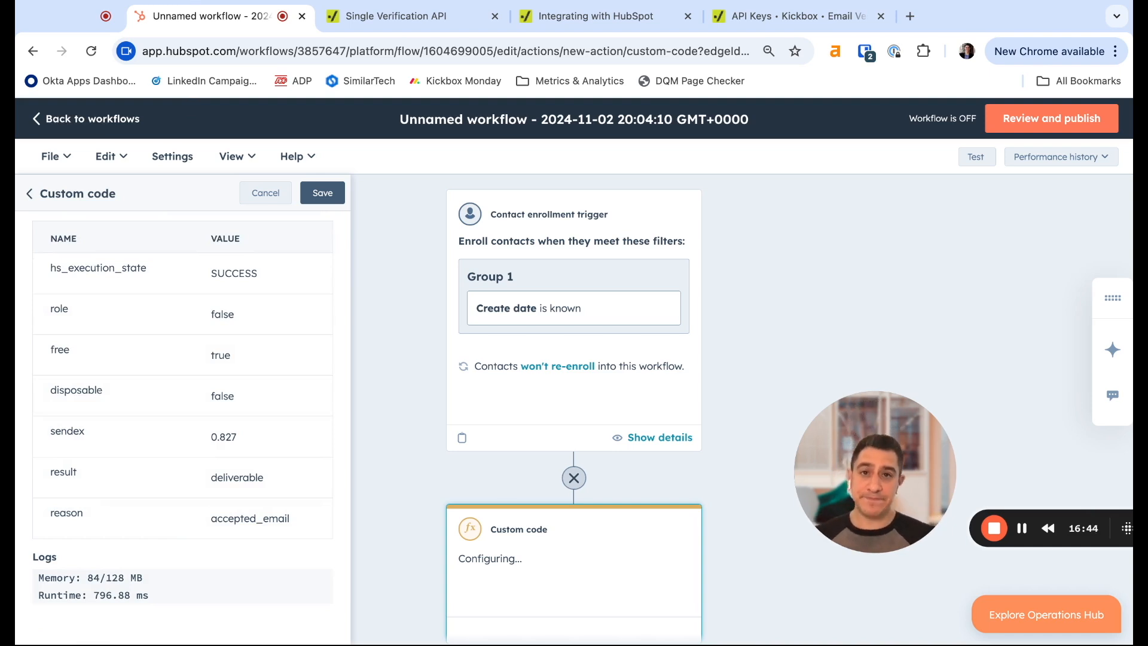
pyautogui.click(322, 194)
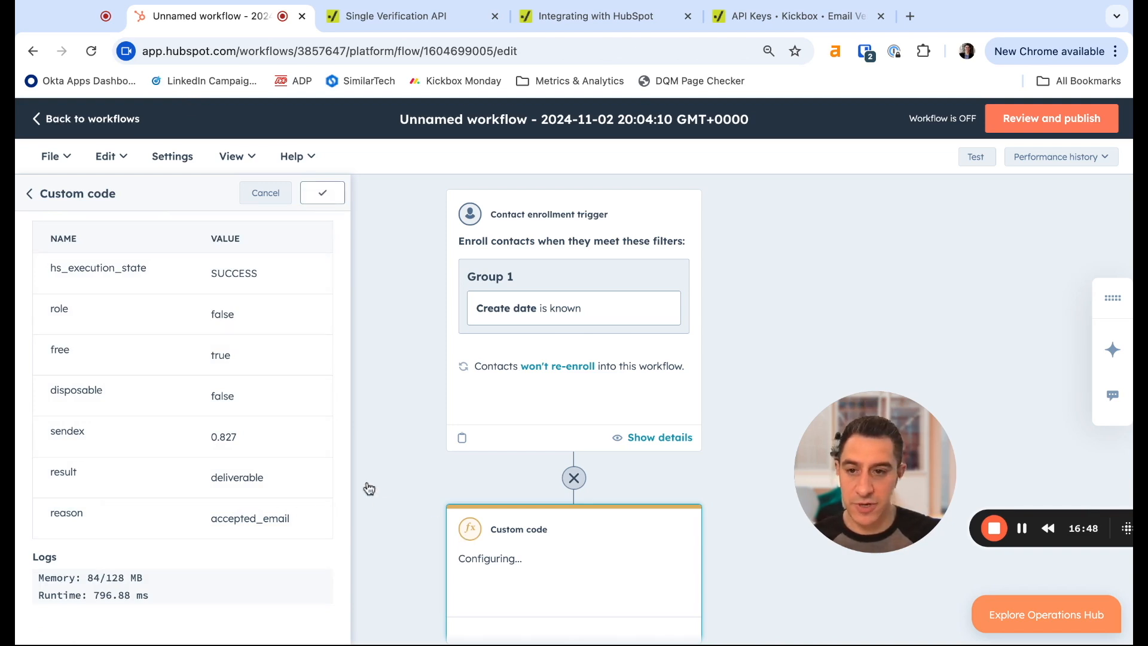
pyautogui.click(412, 499)
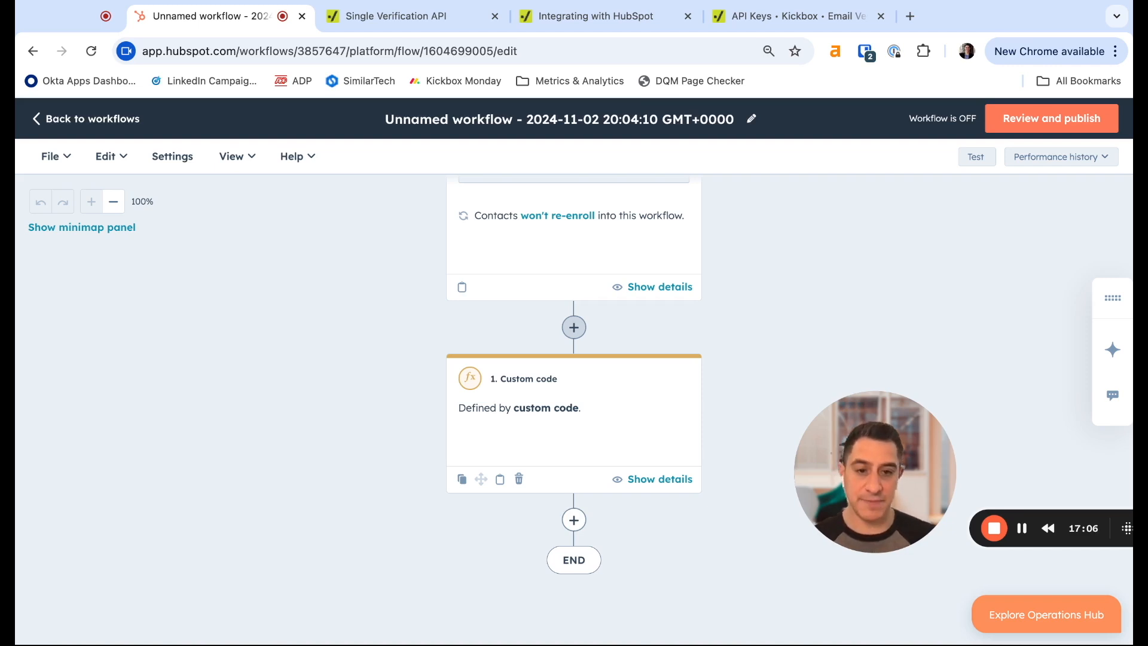
# Step: Add an Edit record action from the CRM actions directly after the custom code action
pyautogui.scroll(-2, 607, 520)
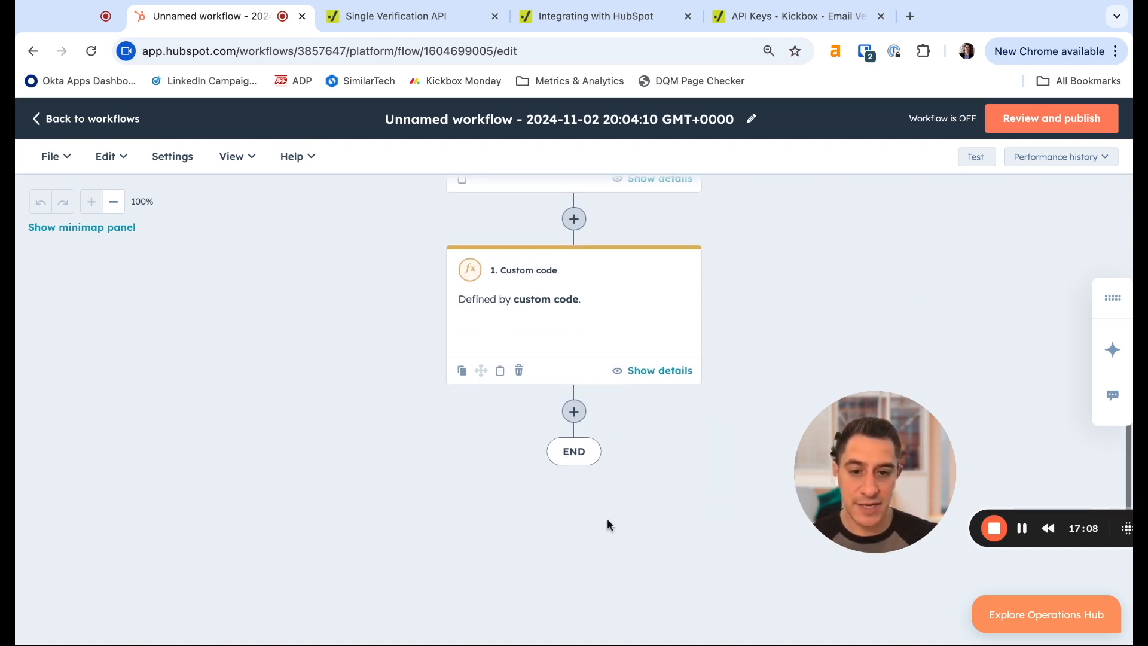
pyautogui.click(576, 412)
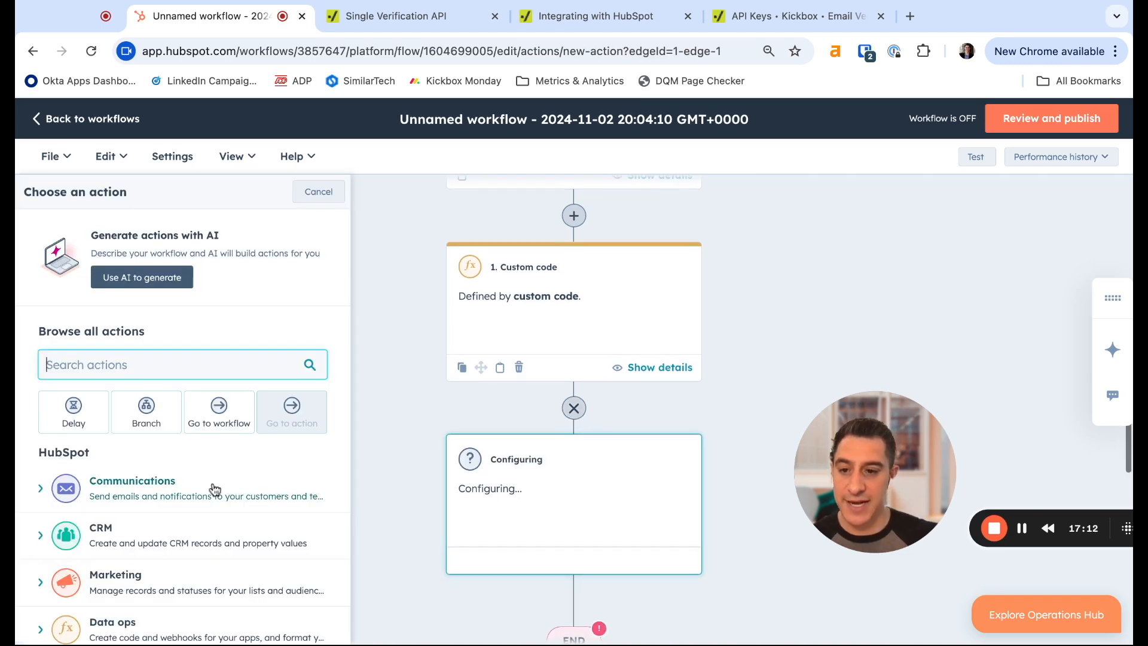
pyautogui.scroll(-2, 215, 489)
pyautogui.click(98, 460)
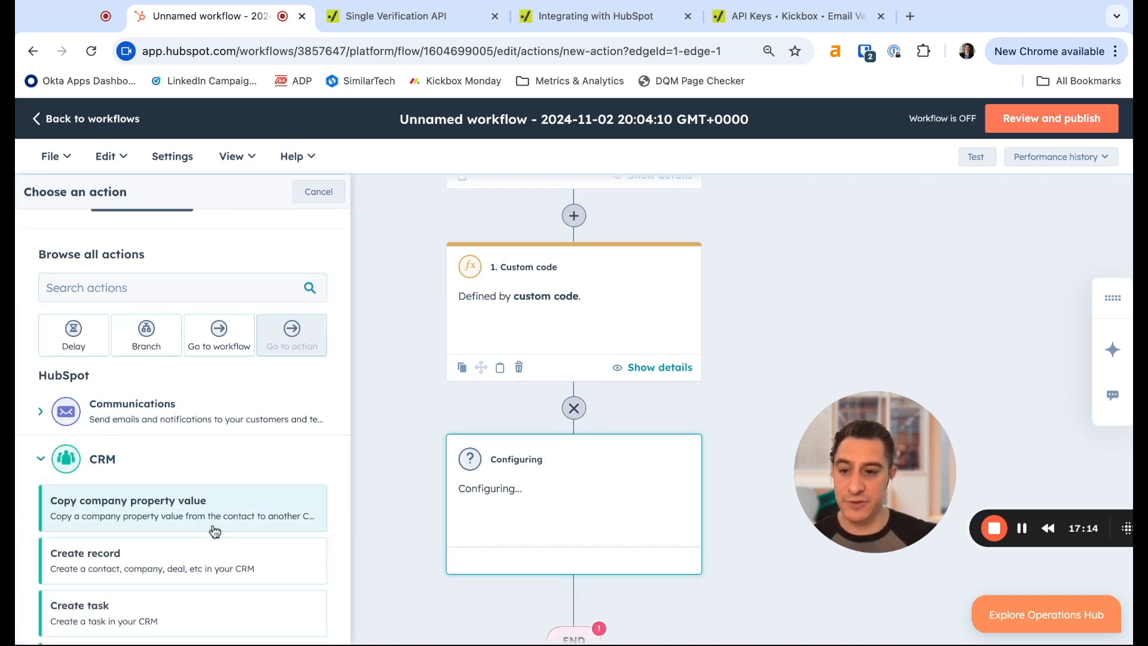
pyautogui.scroll(-3, 210, 526)
pyautogui.click(169, 596)
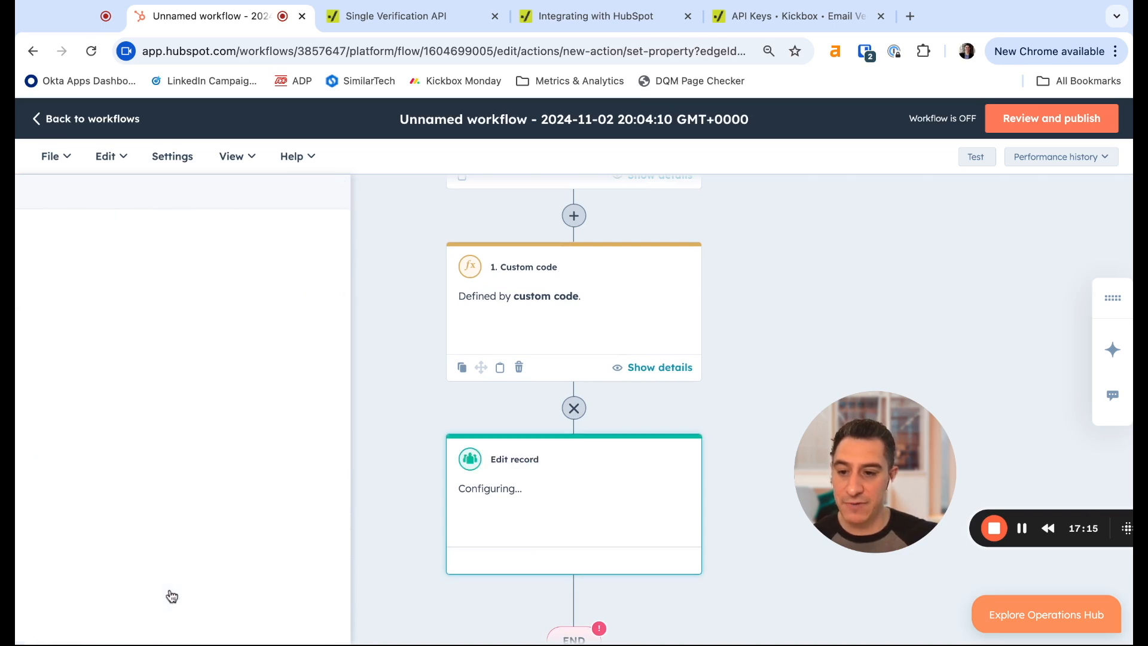
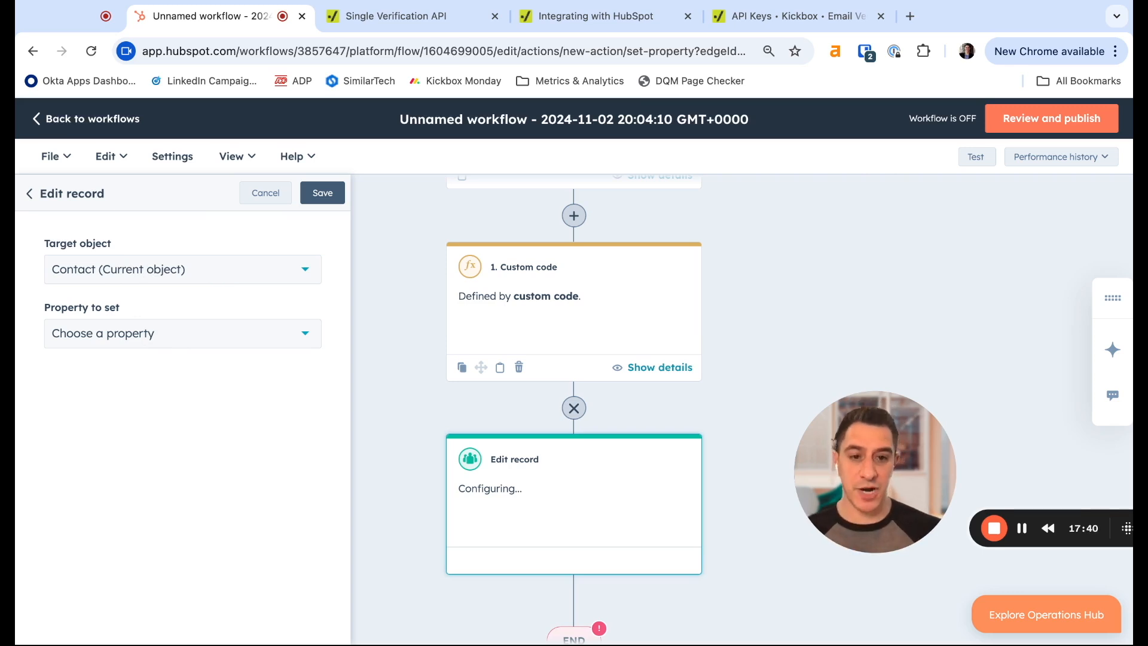
# Step: Choose Disposable Address as the contact property to set in the Edit record action
pyautogui.click(179, 333)
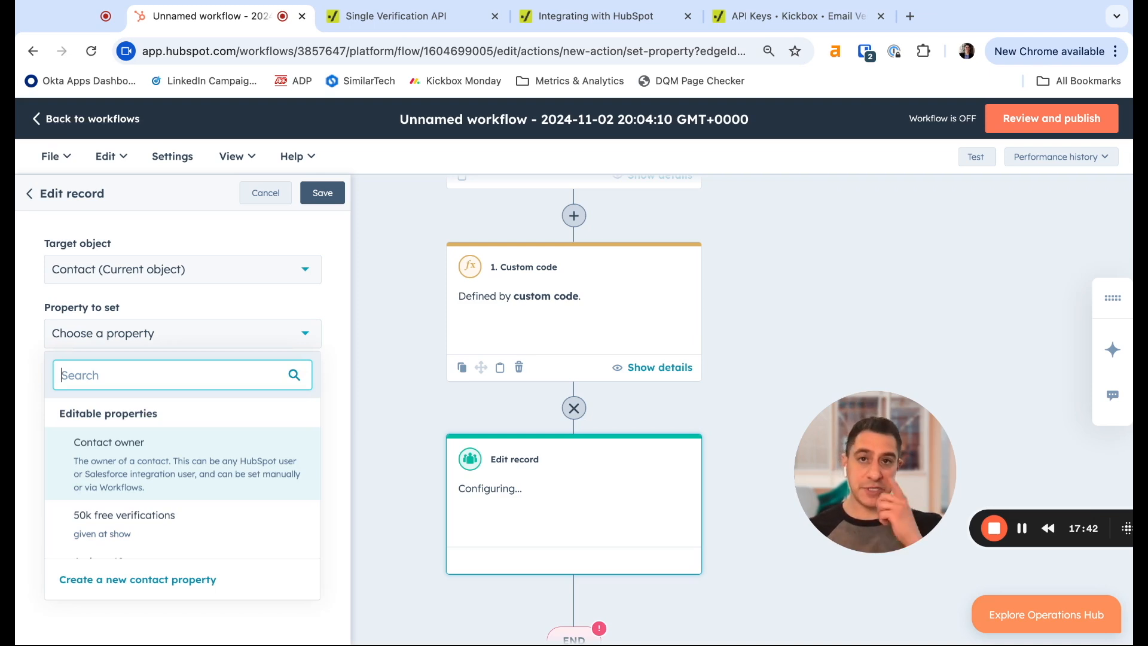
pyautogui.write('disposa')
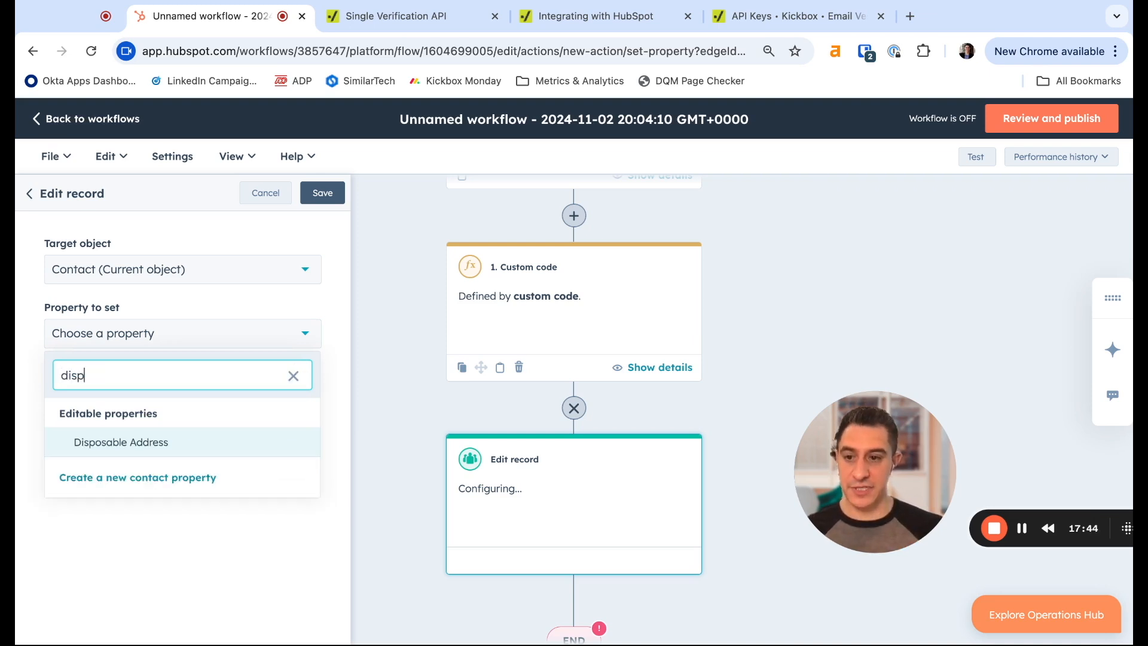
pyautogui.click(142, 446)
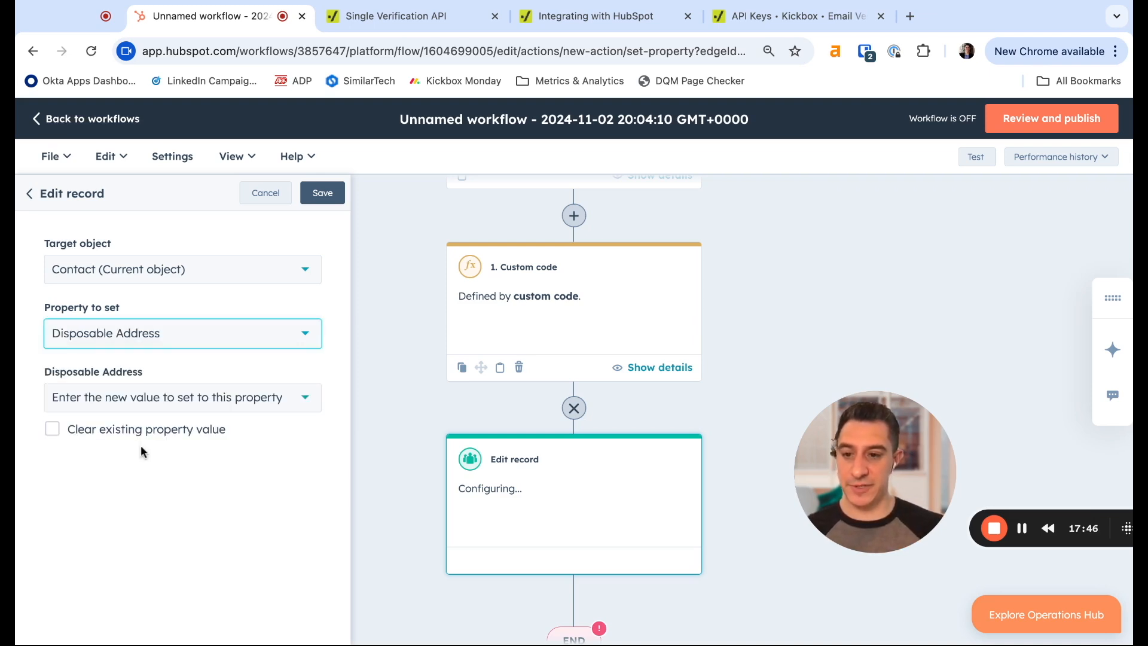
# Step: Set the Disposable Address value to the disposable data variable from the custom code's action outputs
pyautogui.click(179, 398)
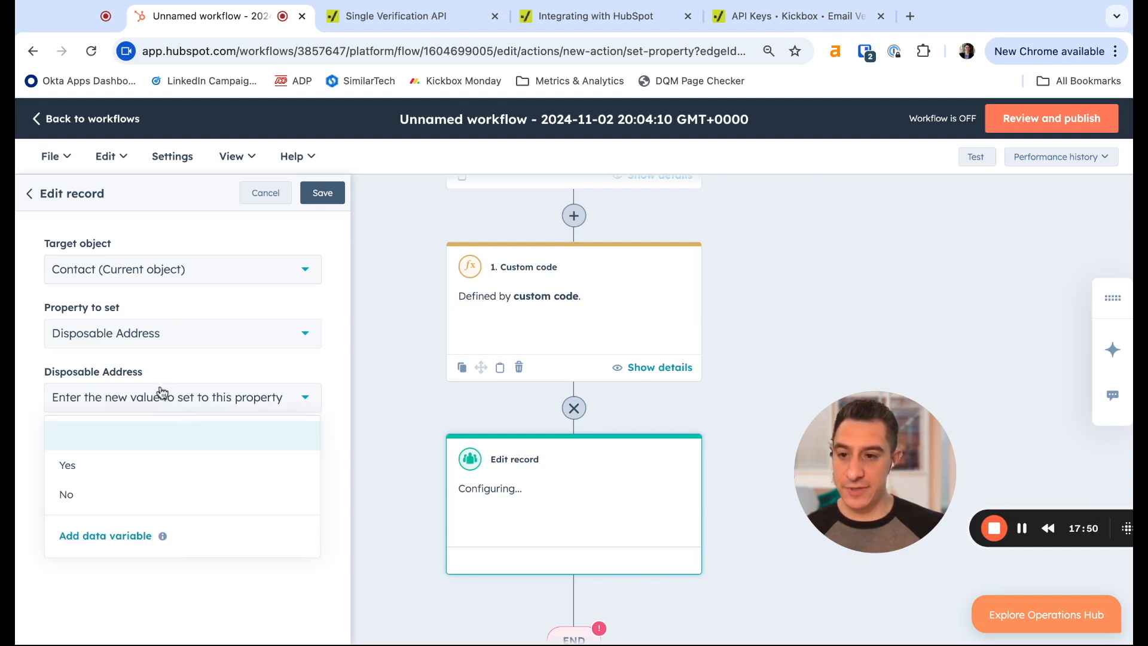
pyautogui.click(101, 537)
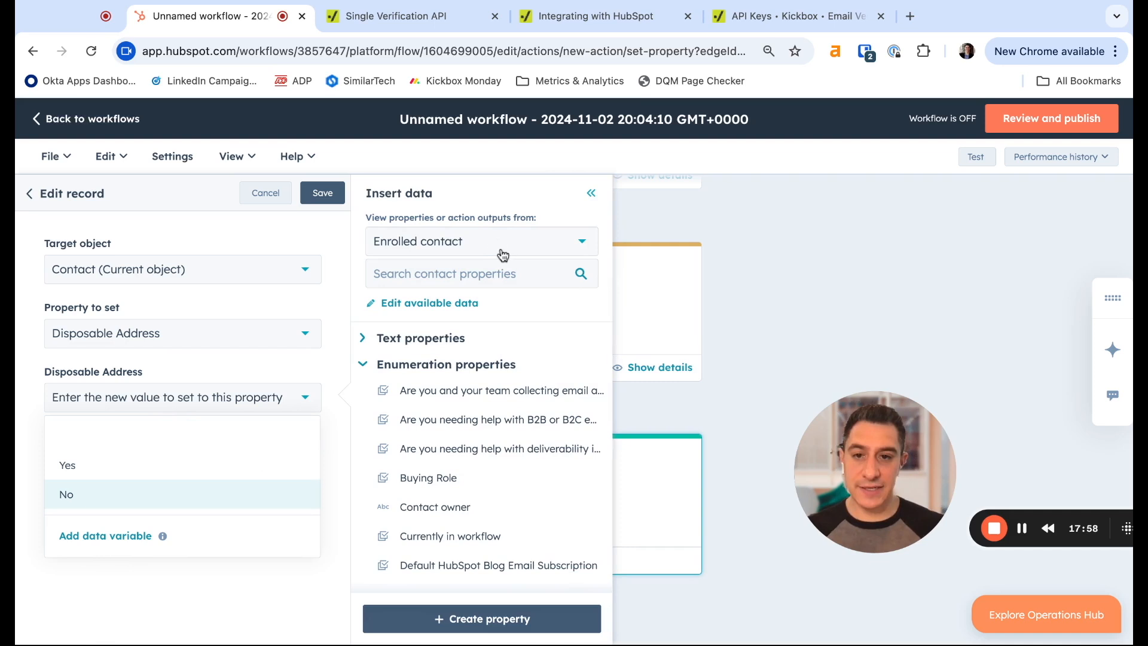
pyautogui.click(458, 253)
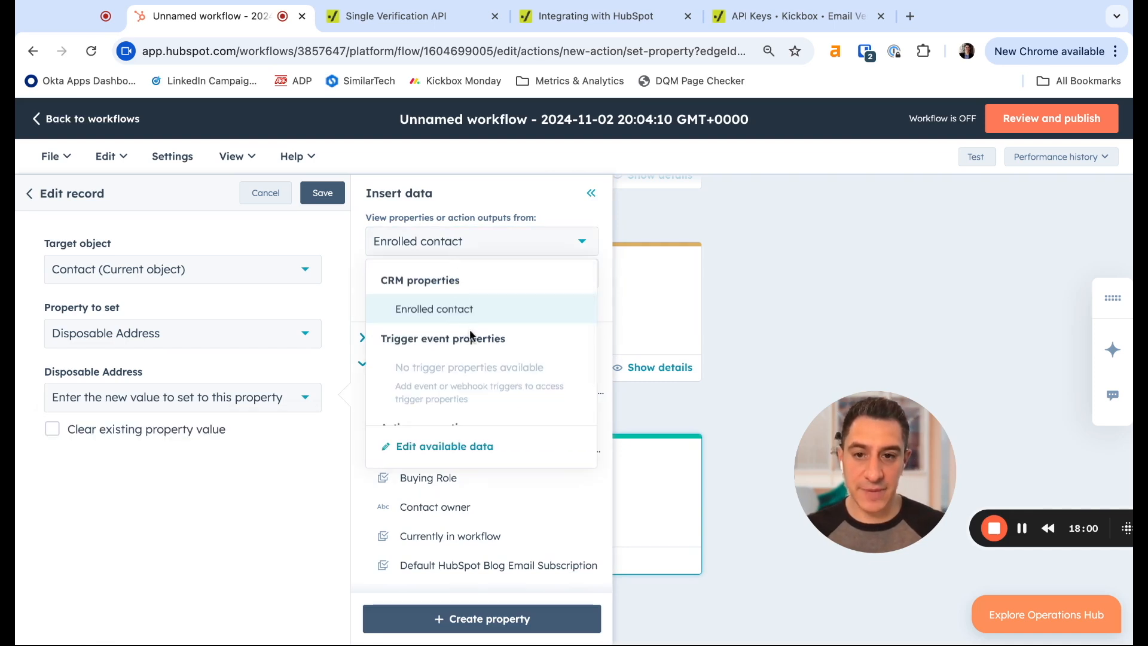
pyautogui.scroll(-1, 472, 335)
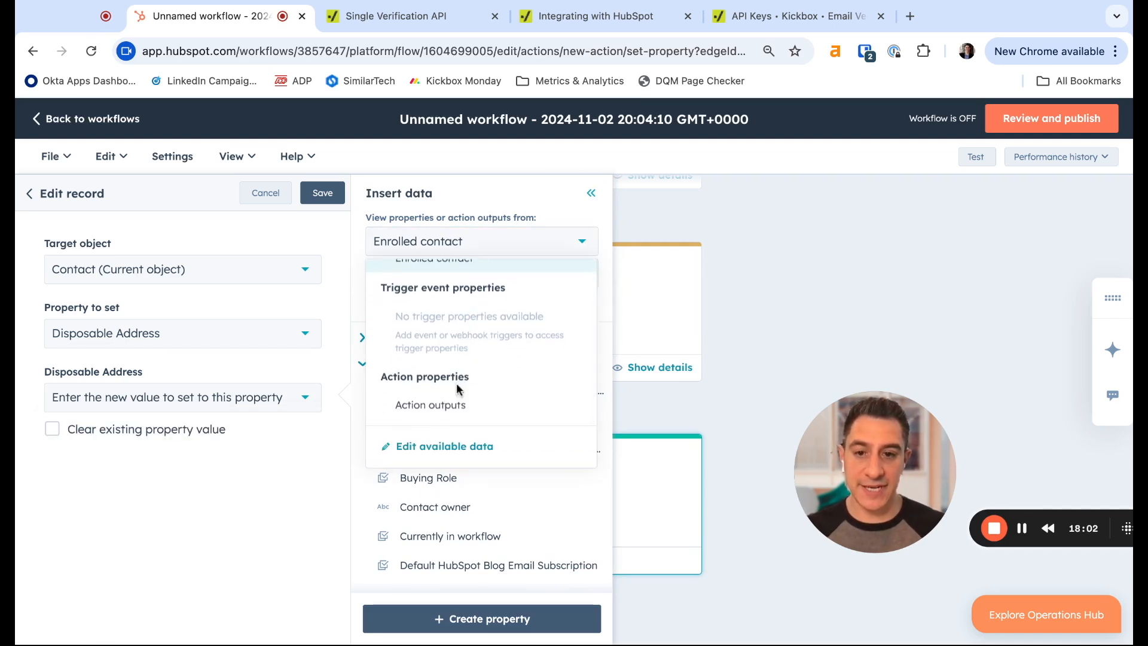
pyautogui.click(471, 415)
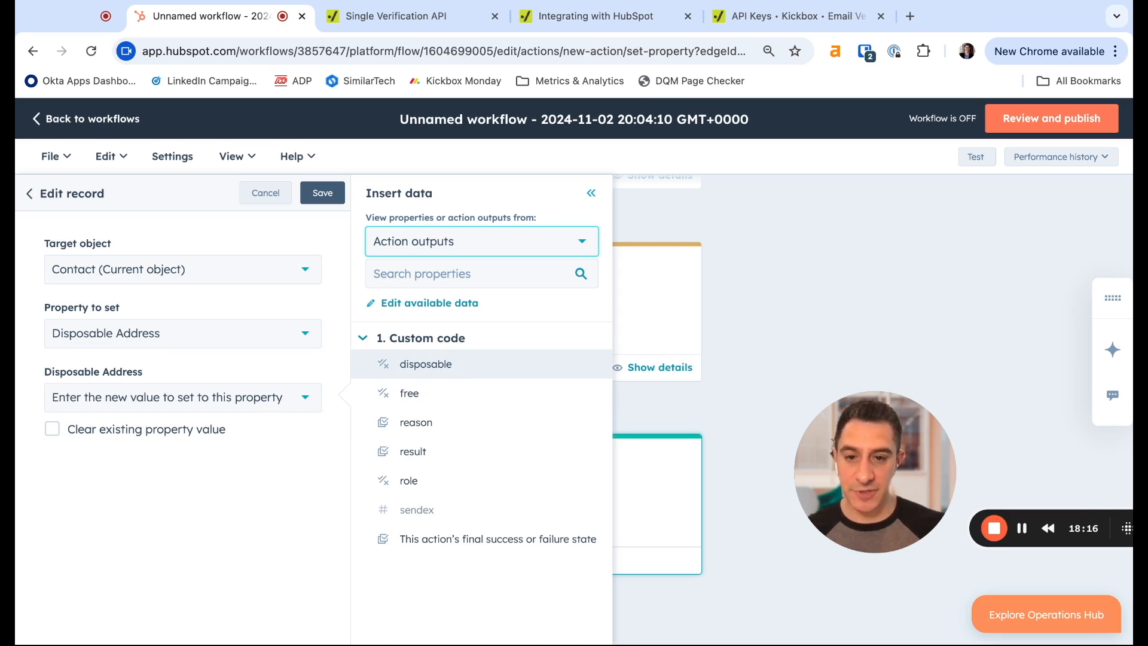
pyautogui.click(426, 363)
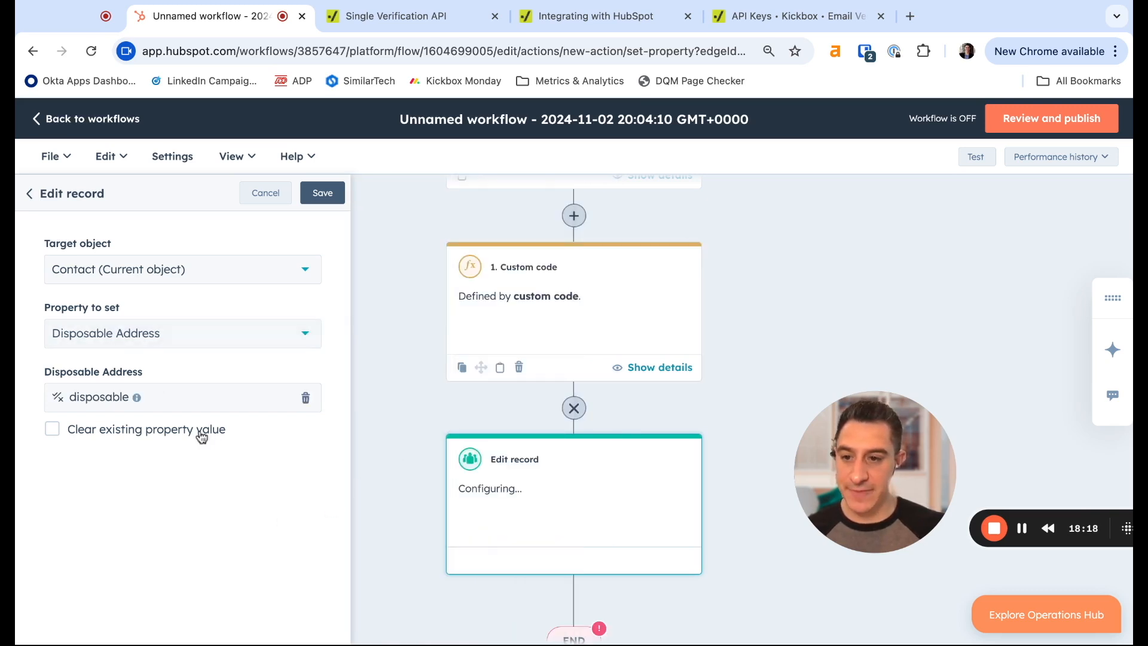
# Step: Save the Disposable Address action and add another Edit record action from the CRM actions directly after it
pyautogui.click(323, 194)
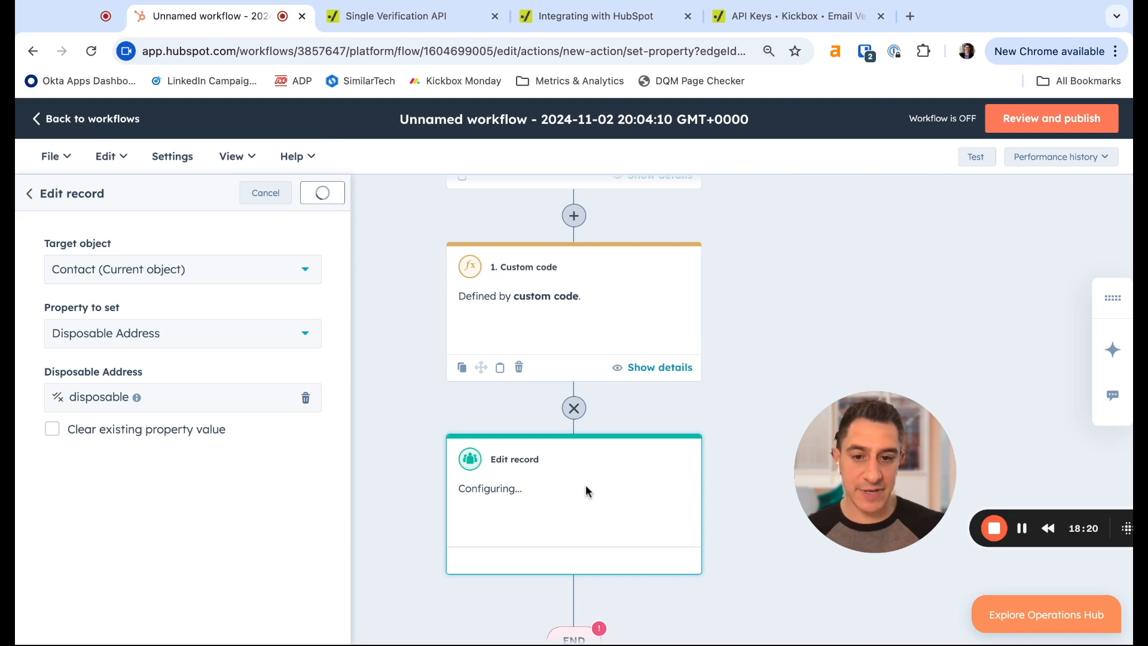
pyautogui.scroll(-3, 586, 491)
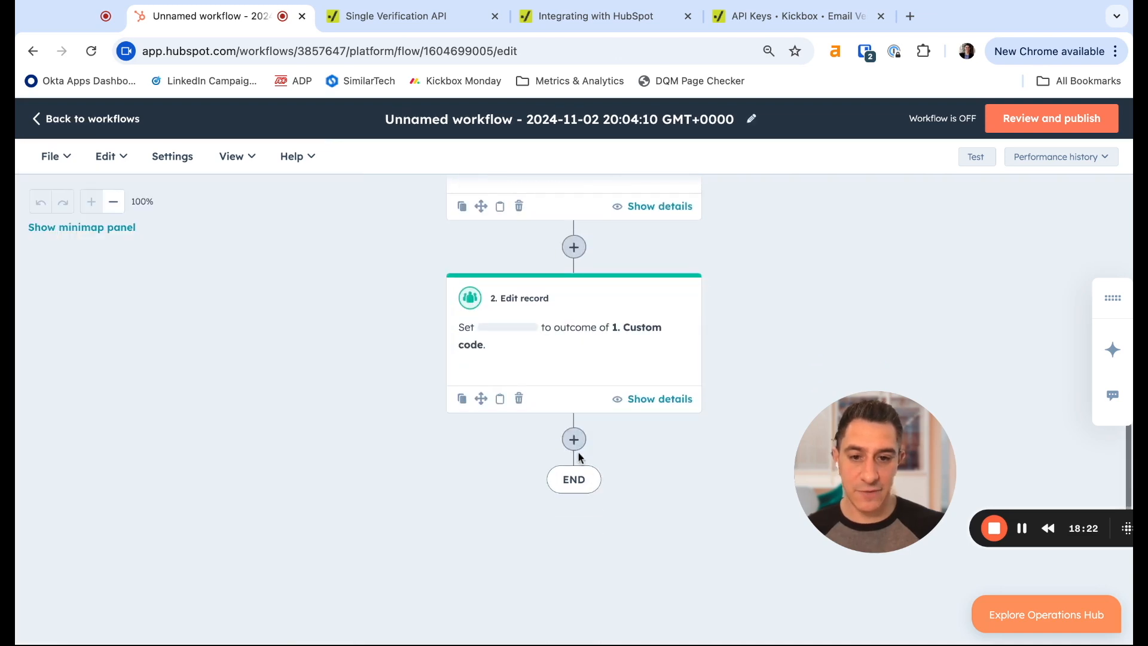
pyautogui.click(575, 440)
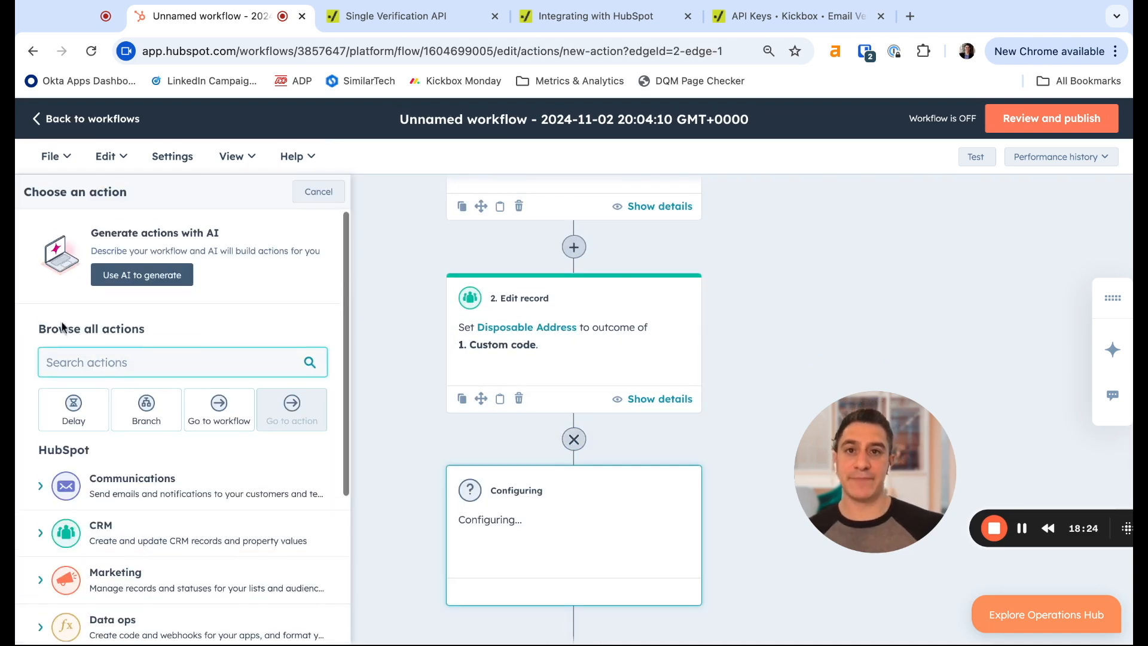
pyautogui.scroll(-3, 164, 419)
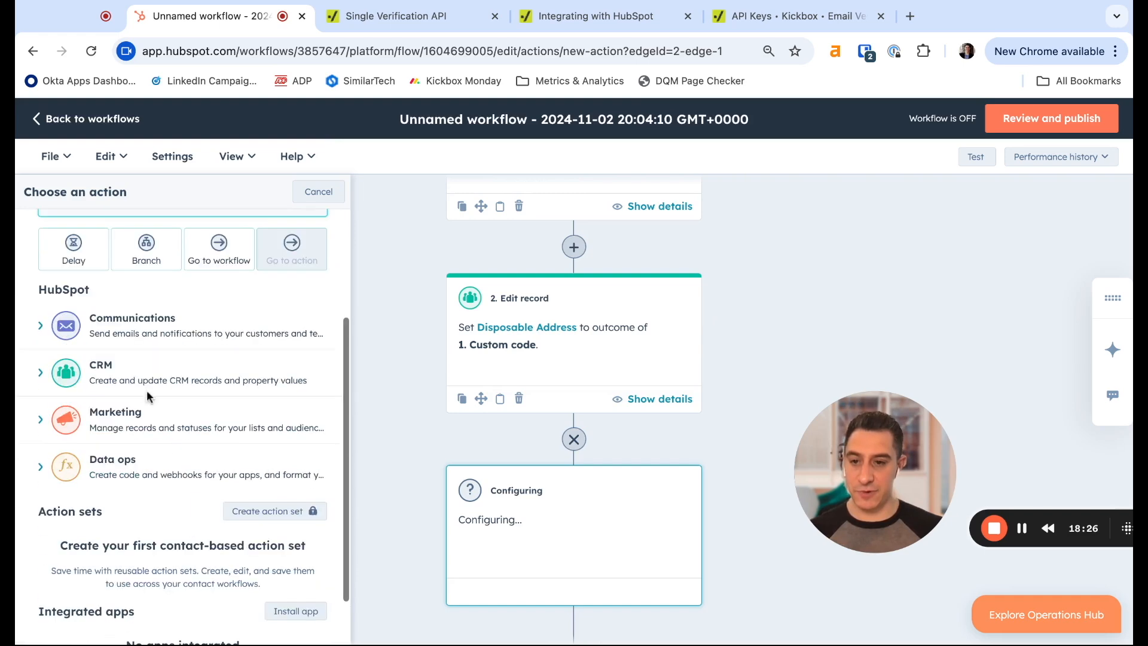
pyautogui.click(111, 371)
pyautogui.scroll(-3, 193, 446)
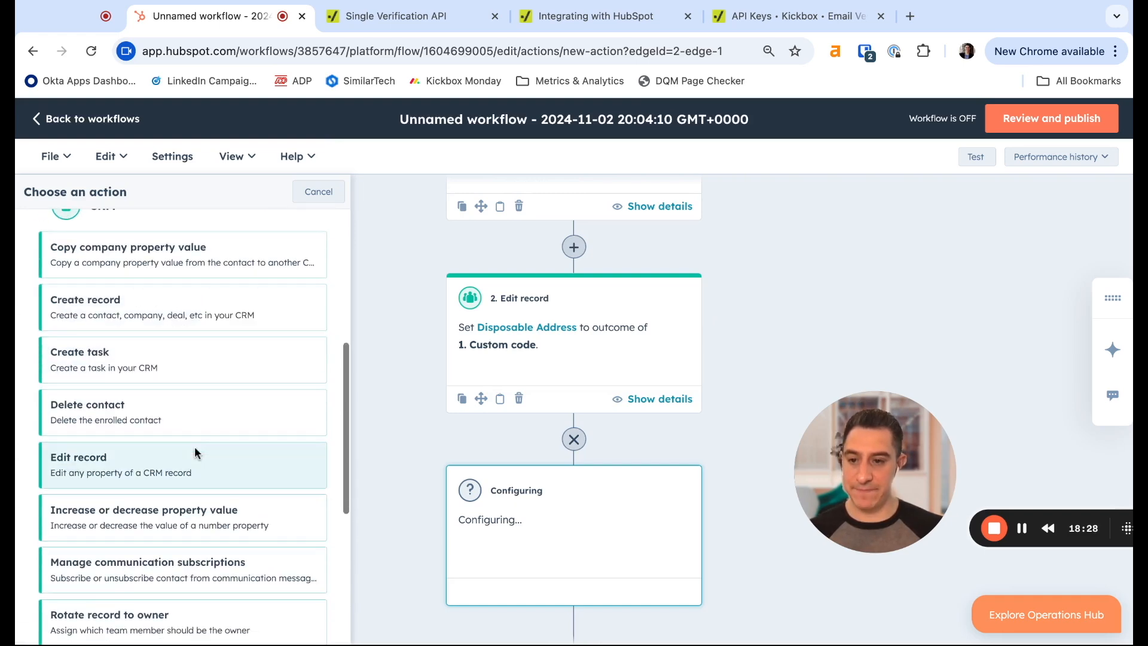
pyautogui.click(100, 458)
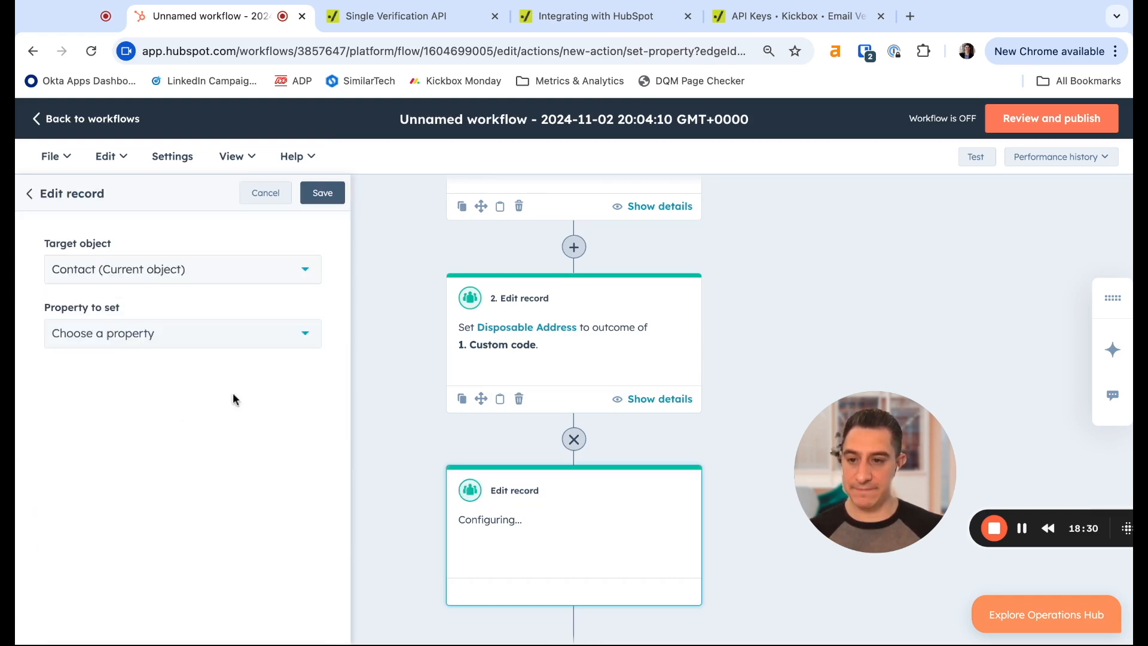
# Step: Choose Role Address as the contact property to set in the new Edit record action
pyautogui.click(198, 333)
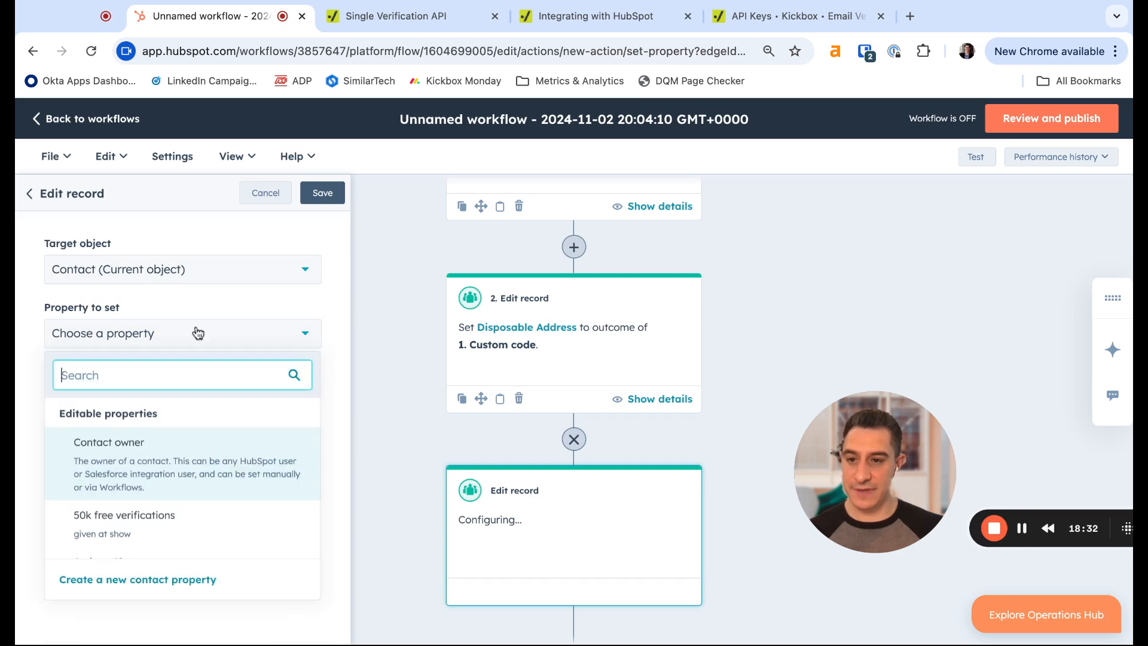
pyautogui.write('role')
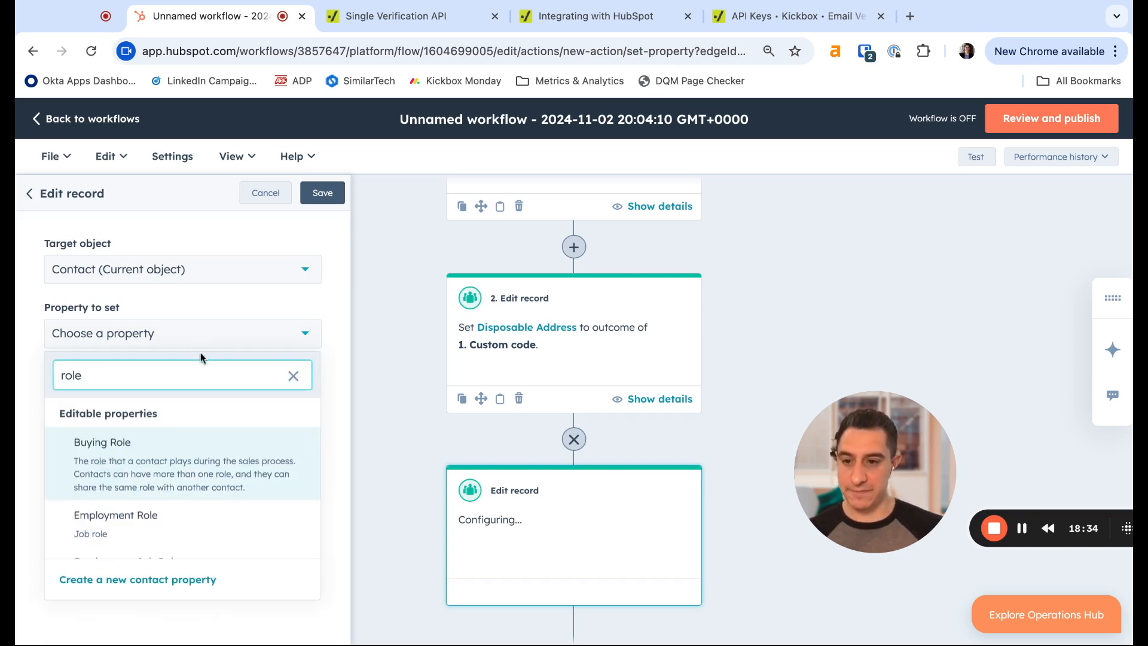
pyautogui.write(' ad')
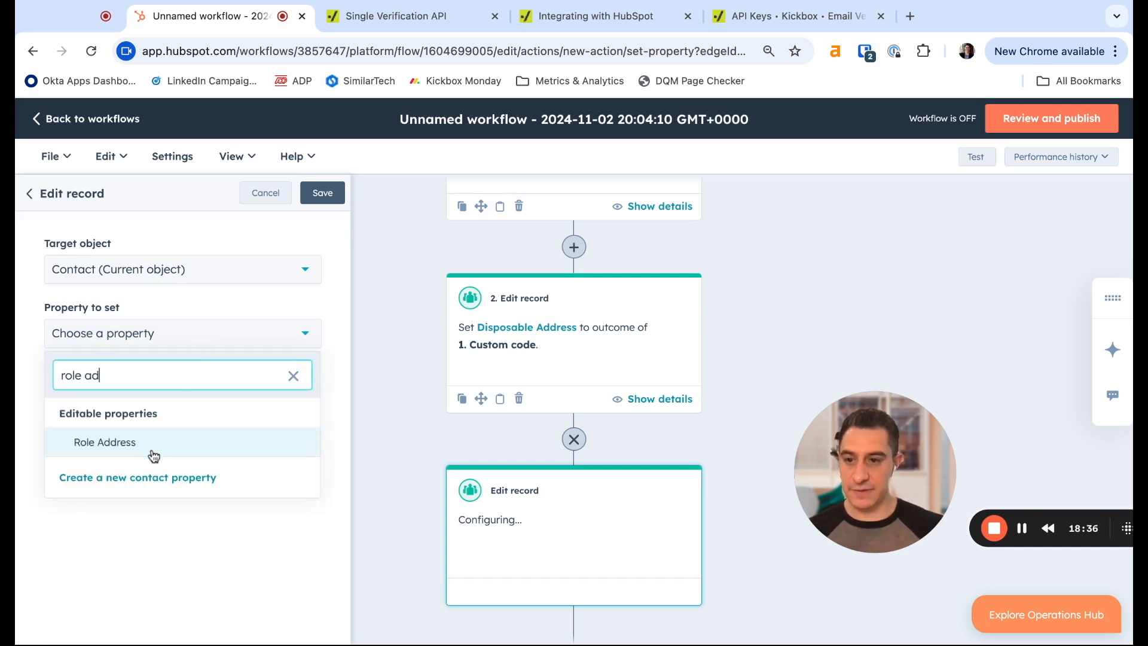
pyautogui.click(119, 444)
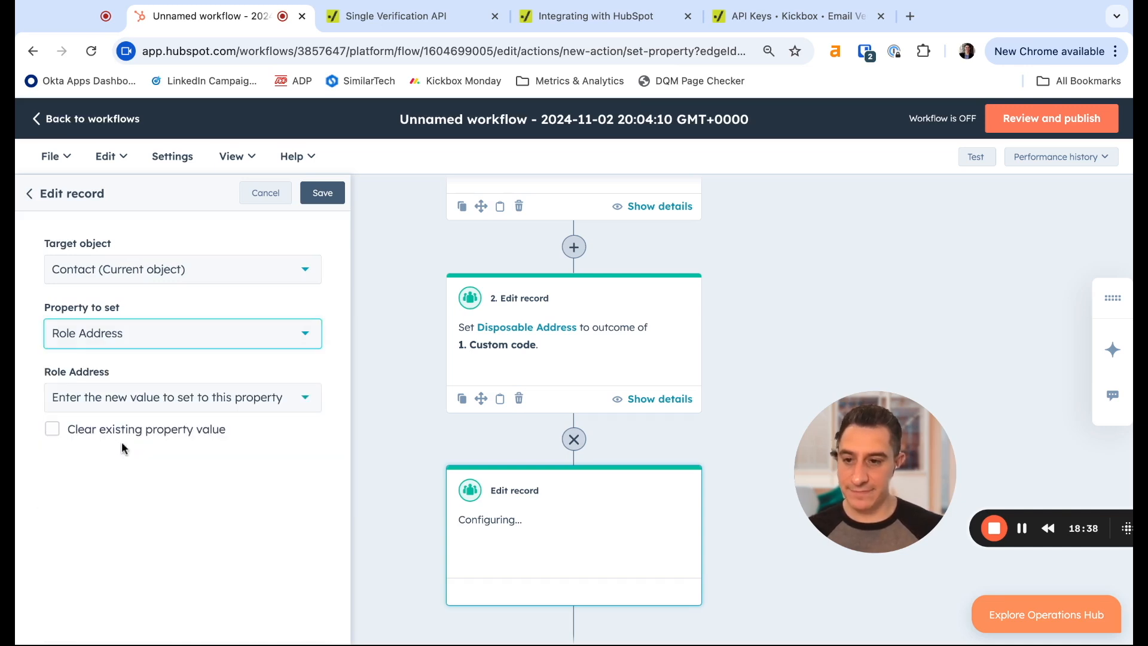
# Step: Set the Role Address value to the role data variable from the custom code's action outputs and save the action
pyautogui.click(187, 405)
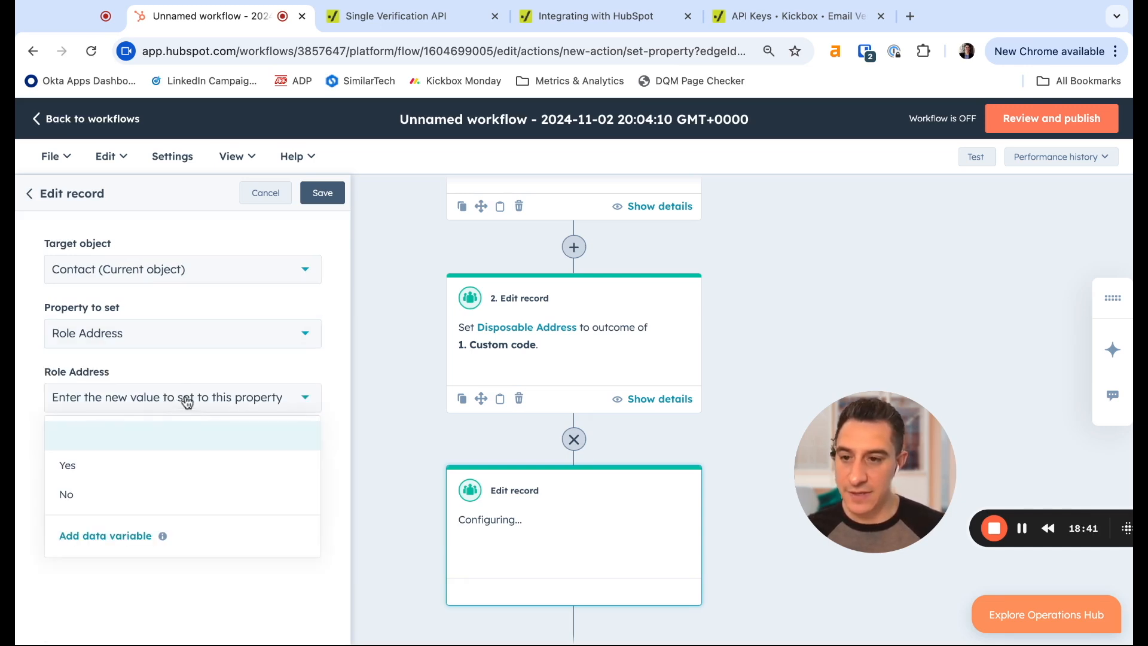
pyautogui.click(107, 536)
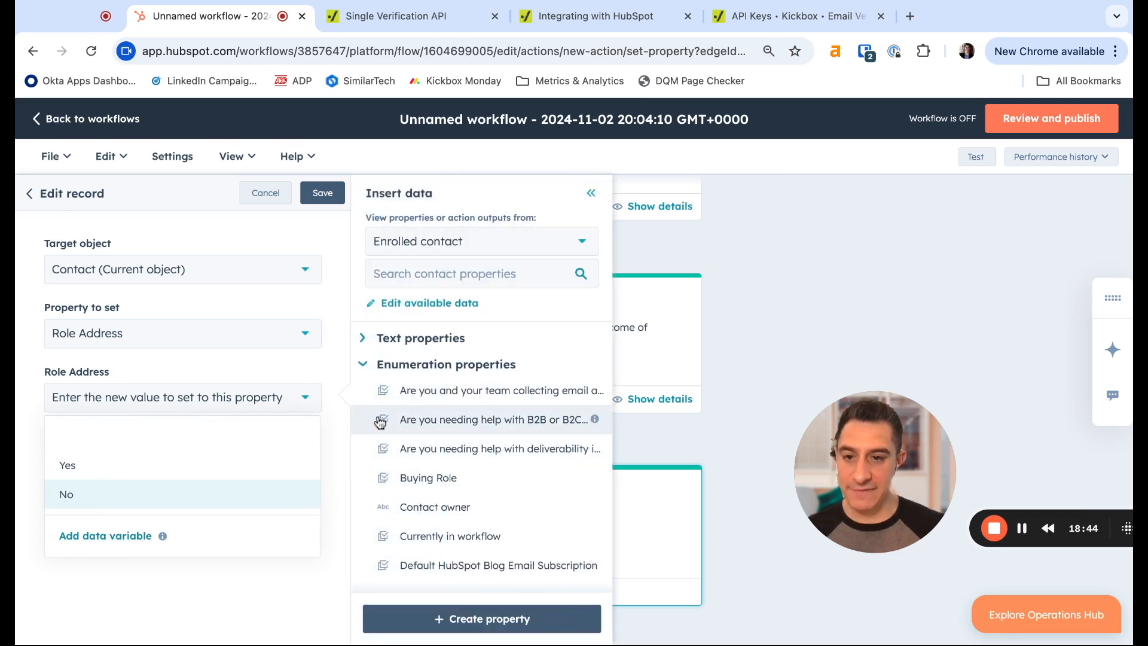
pyautogui.click(521, 255)
pyautogui.scroll(-3, 511, 367)
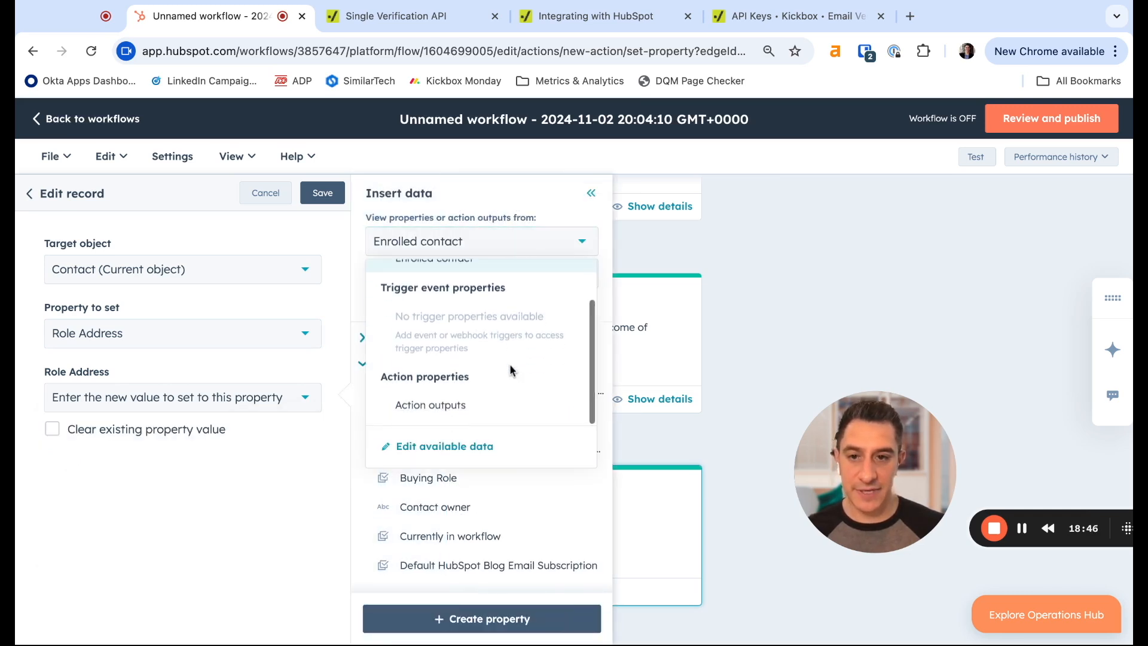
pyautogui.click(438, 412)
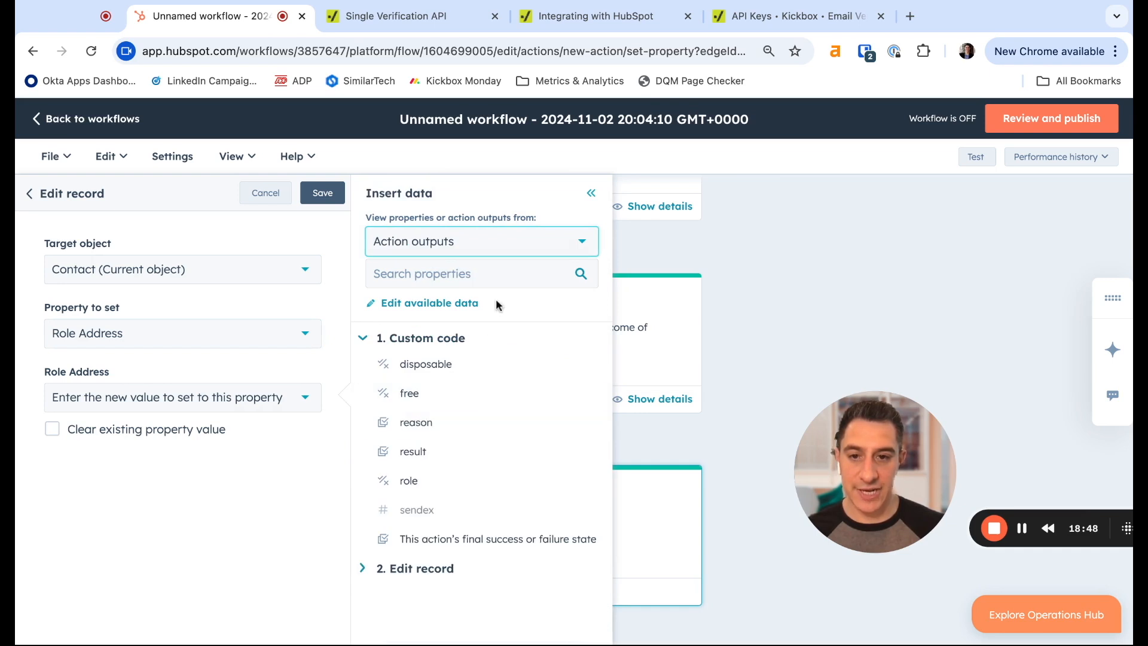
pyautogui.click(417, 487)
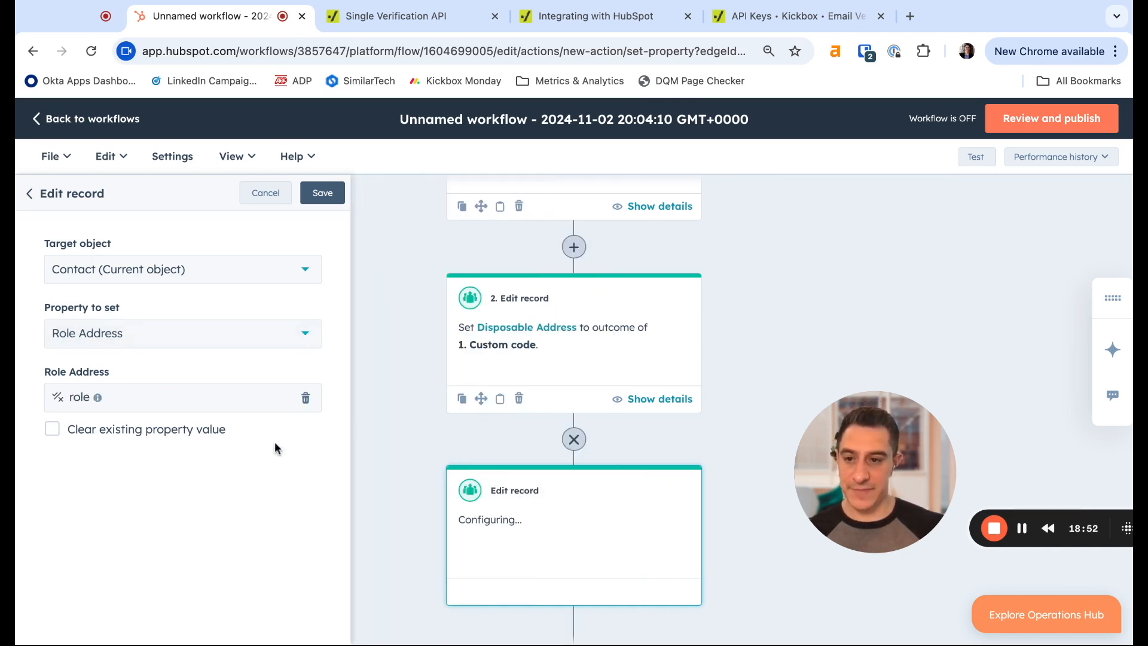
pyautogui.click(328, 202)
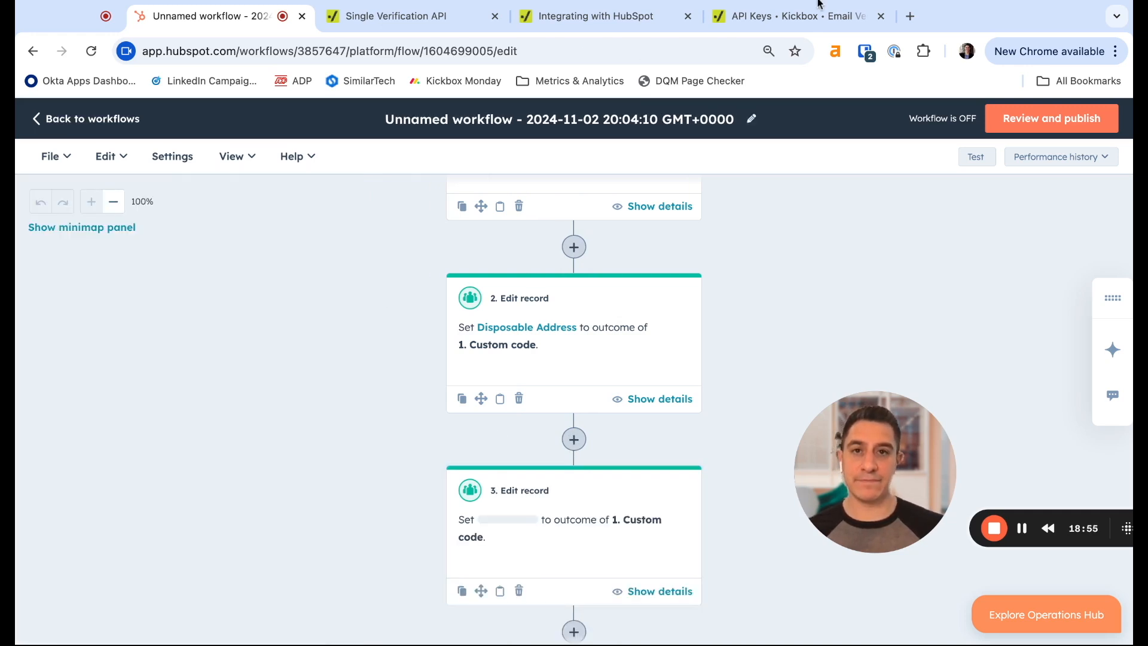
# Step: Add an Edit record action from the CRM actions after the Role Address action
pyautogui.scroll(-1, 593, 583)
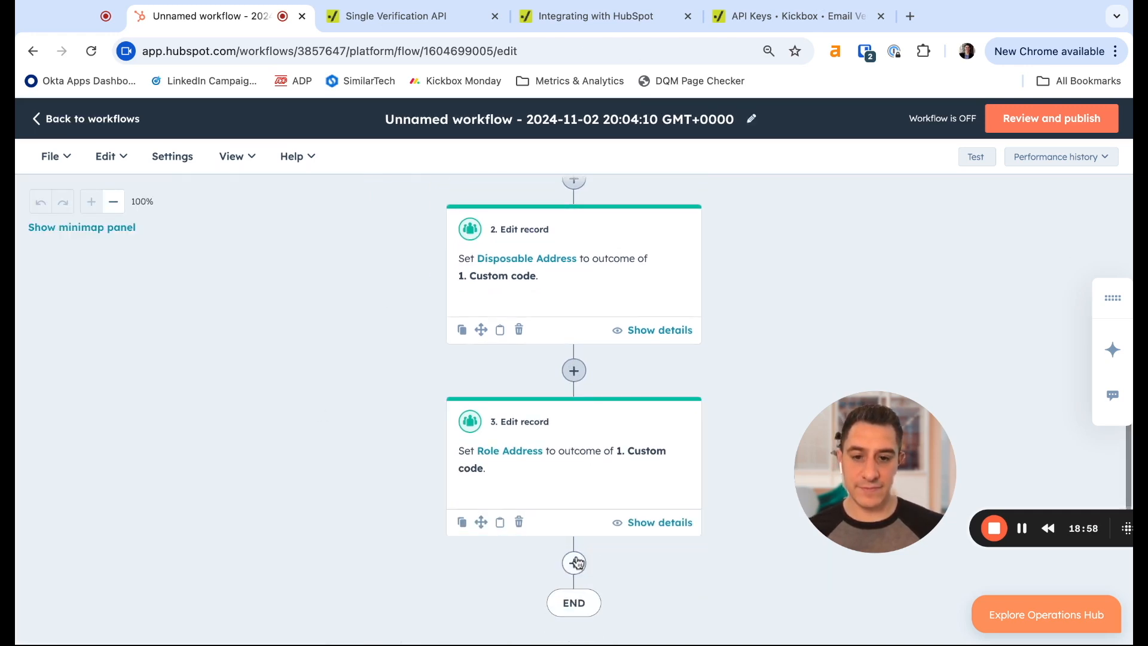
pyautogui.click(574, 562)
pyautogui.scroll(-3, 202, 448)
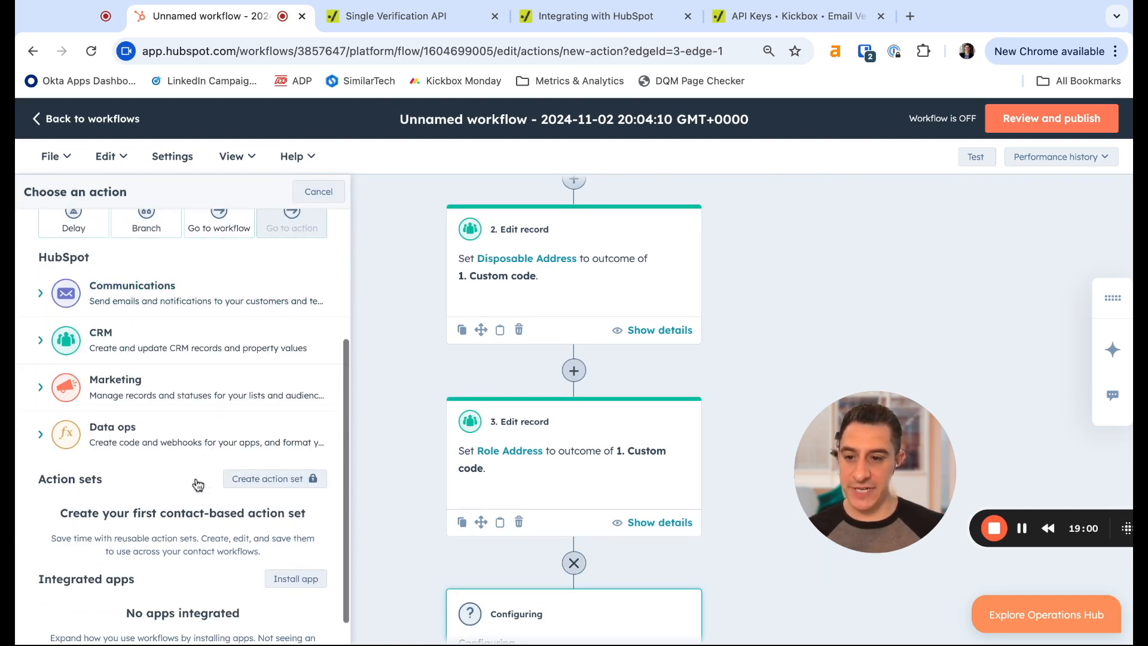
pyautogui.click(102, 333)
pyautogui.scroll(-4, 144, 440)
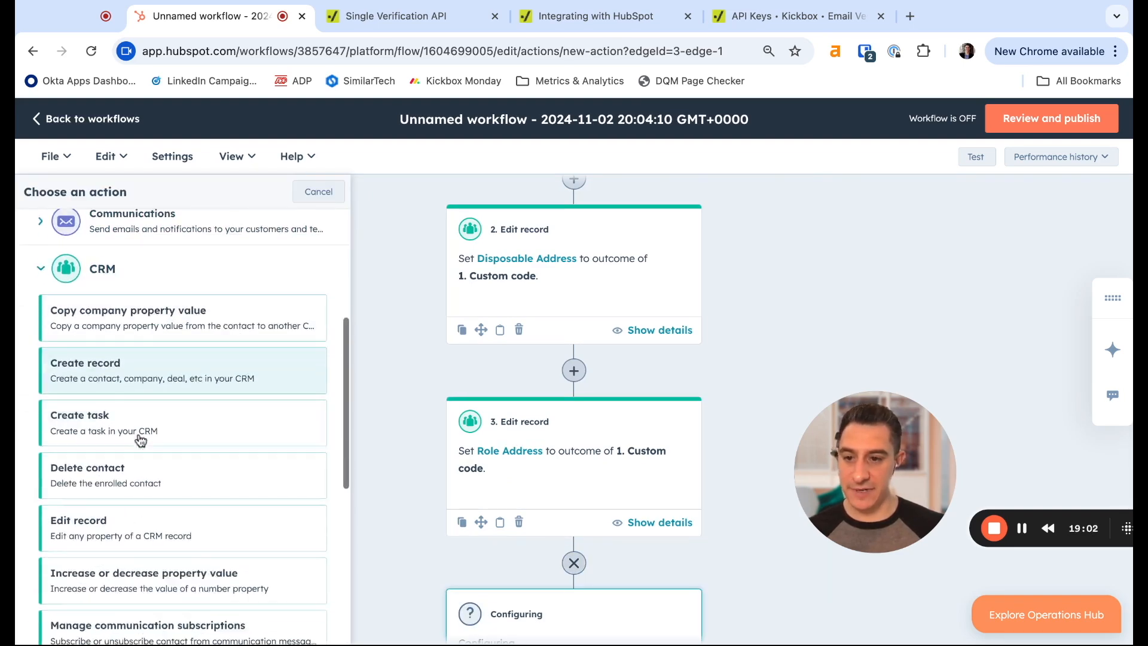
pyautogui.click(146, 438)
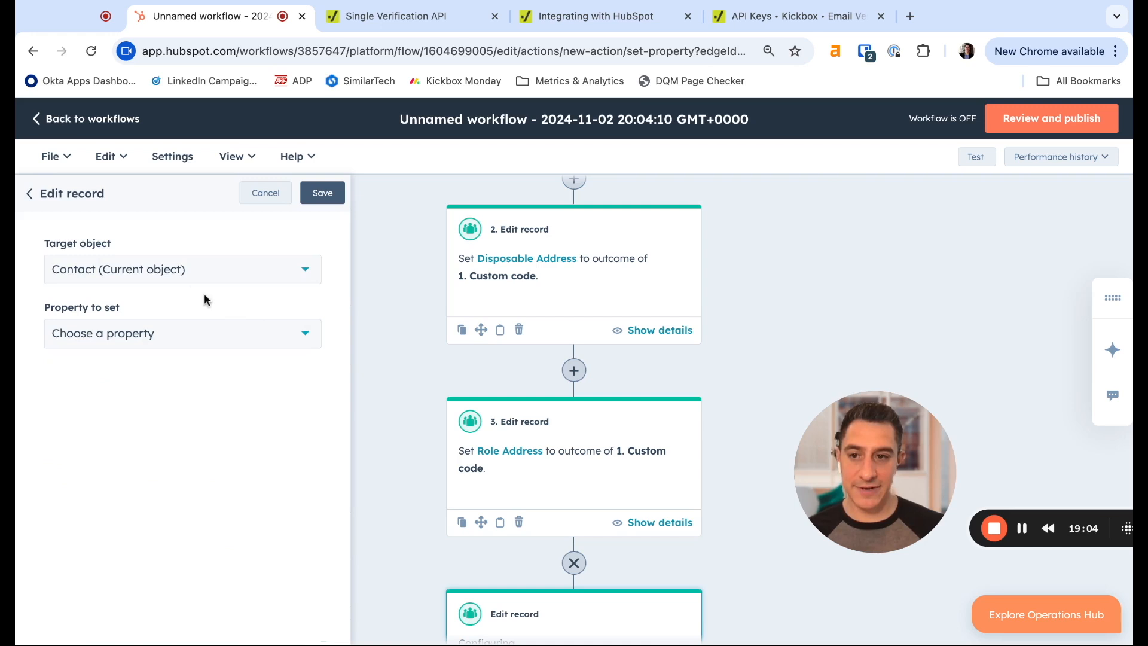
# Step: Choose Validation Reason as the contact property to set in the Edit record action
pyautogui.click(194, 338)
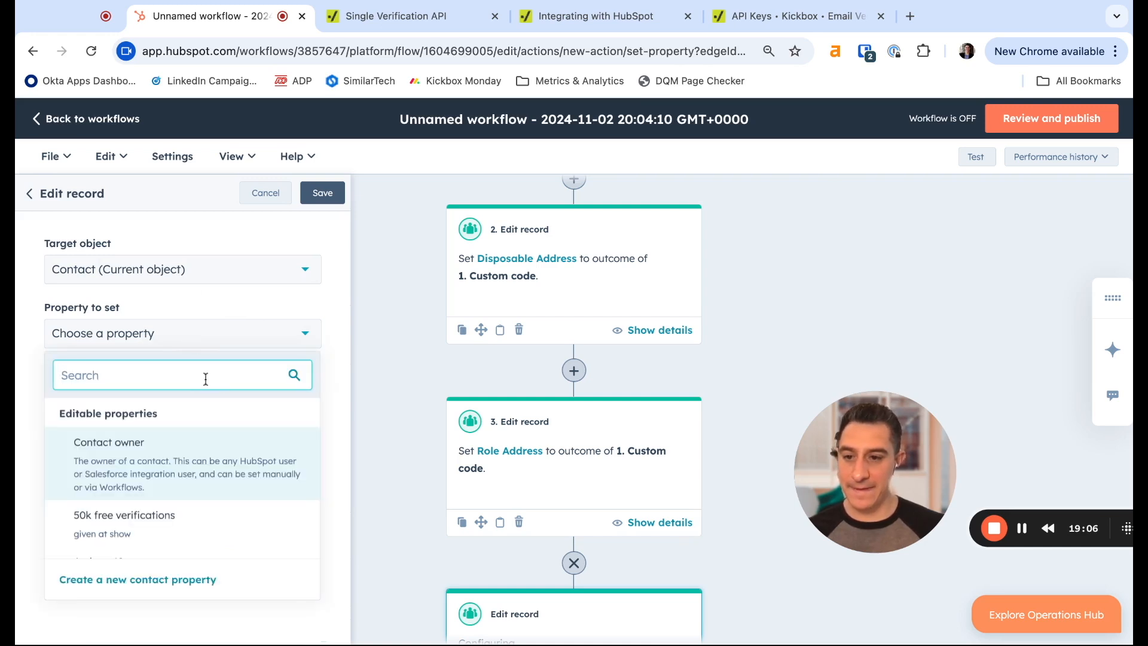
pyautogui.write('reason')
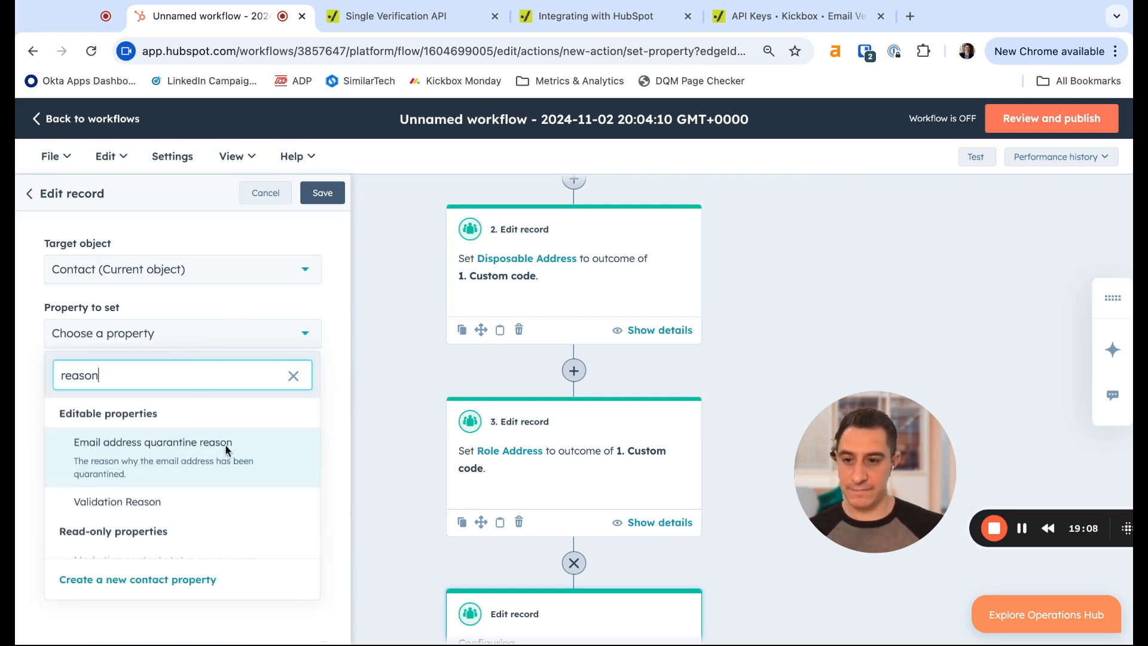
pyautogui.click(173, 509)
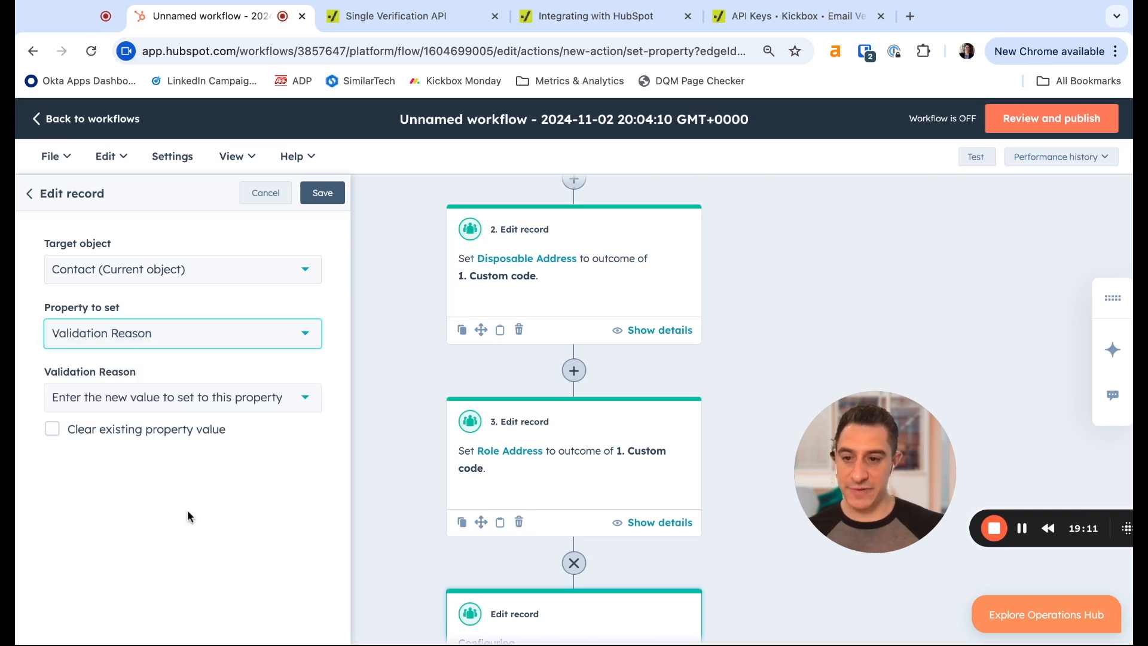
# Step: Try to set the Validation Reason value to the reason data variable from the custom code's action outputs
pyautogui.click(153, 402)
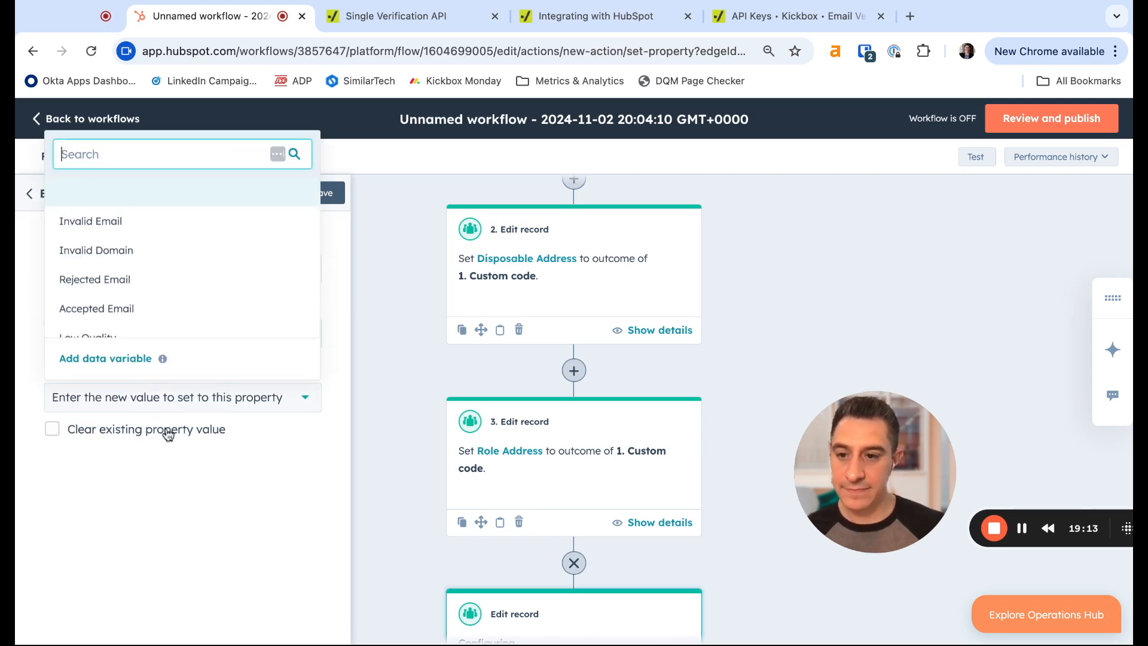
pyautogui.click(119, 359)
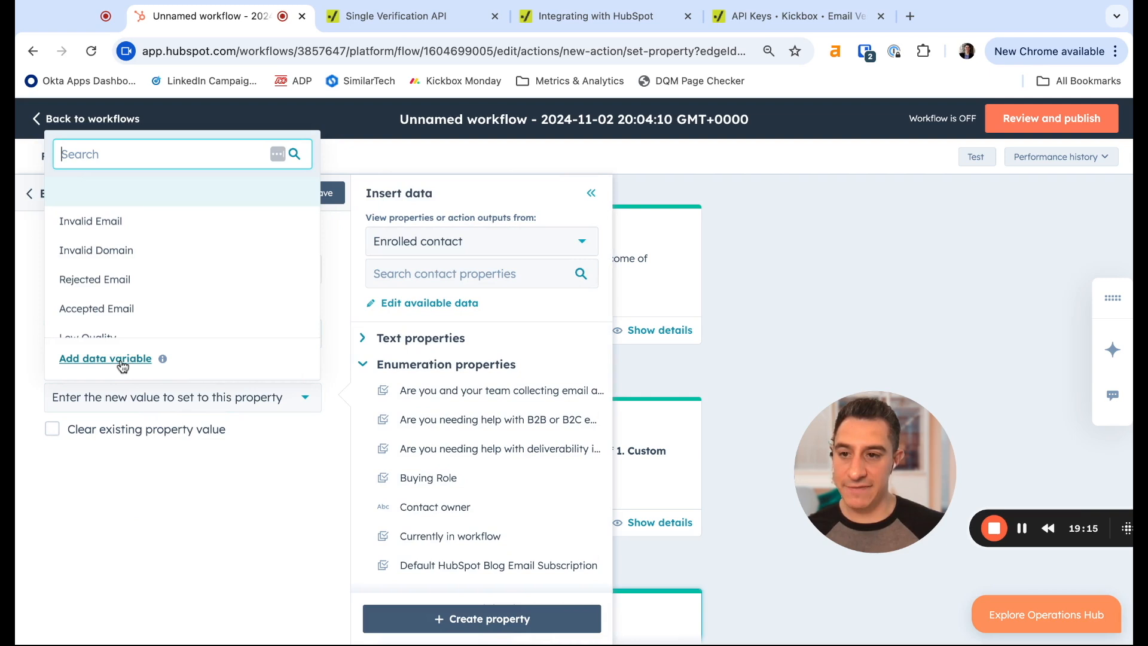
pyautogui.click(436, 253)
pyautogui.scroll(-1, 444, 402)
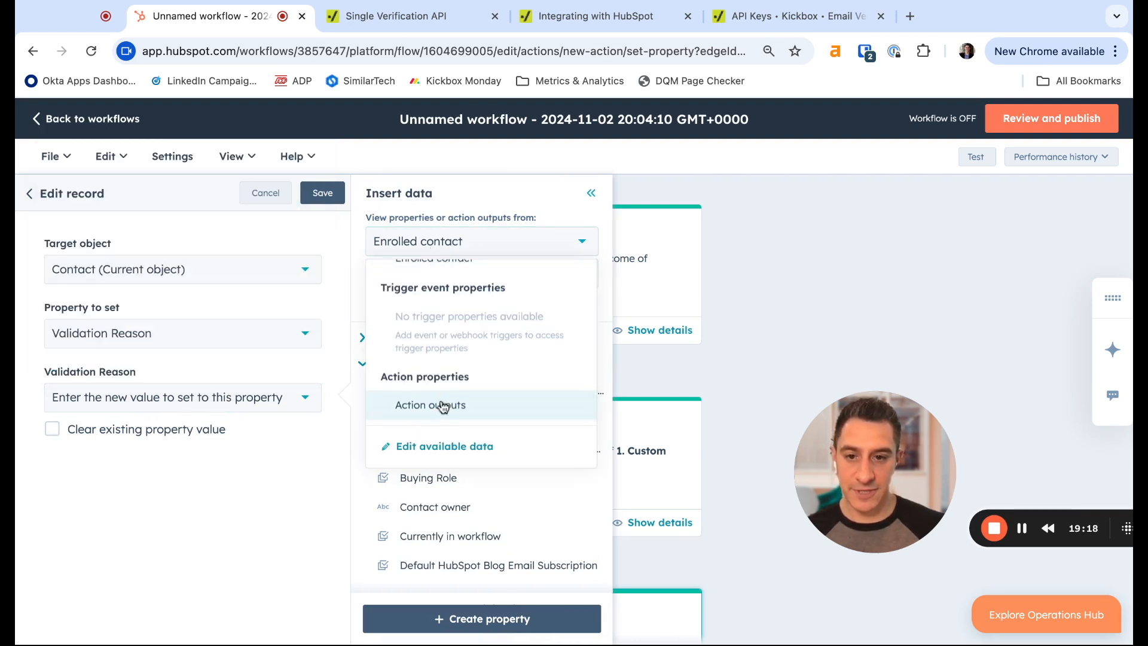
pyautogui.click(443, 407)
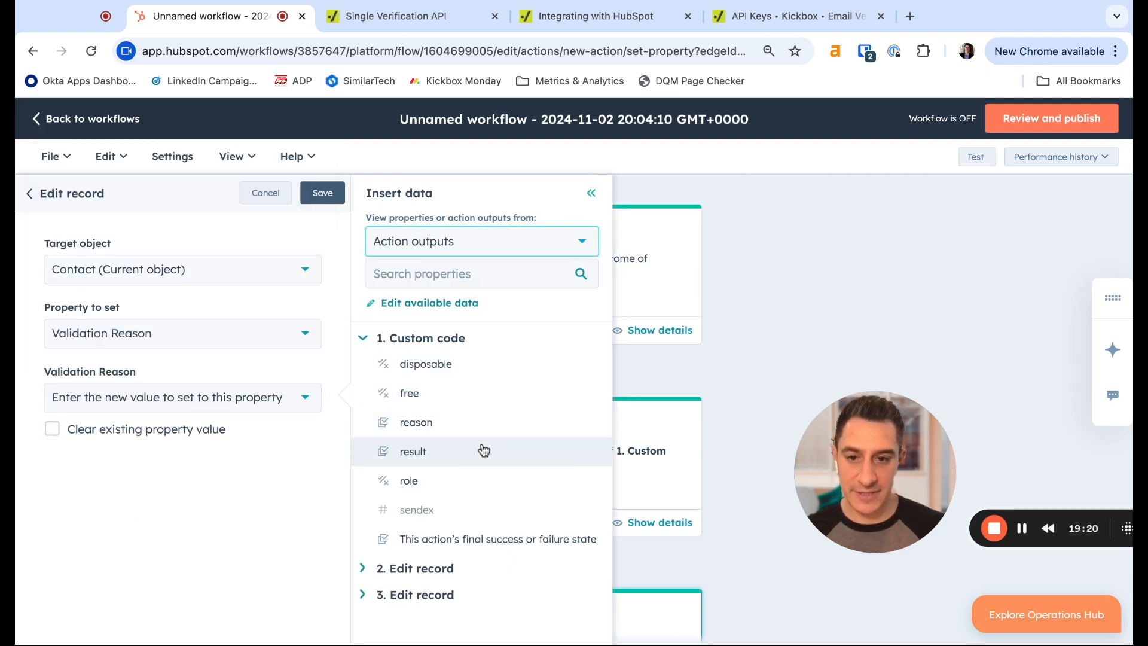
pyautogui.click(428, 422)
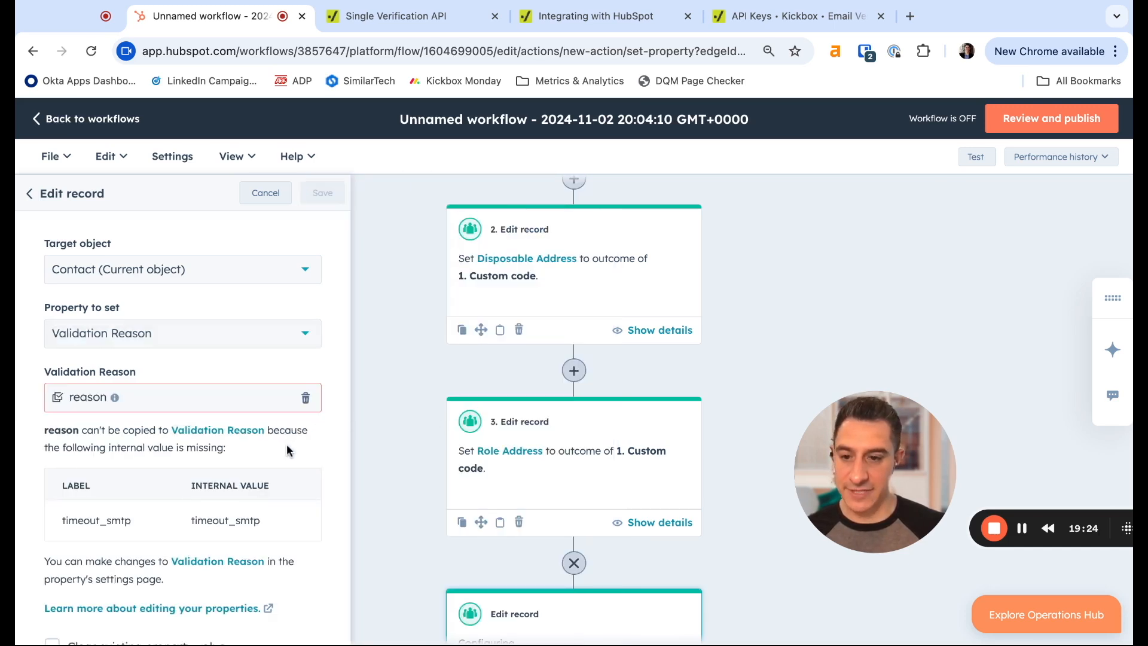
# Step: Add a fresh Edit record action between the Role Address action and the end of the workflow
pyautogui.scroll(-1, 285, 444)
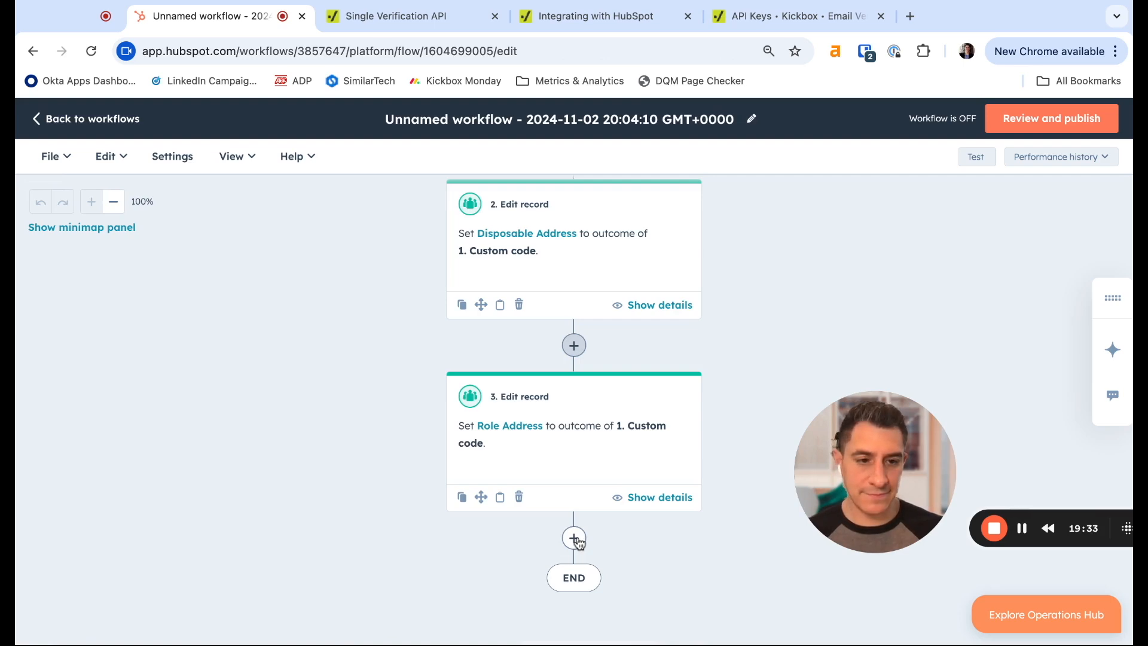
pyautogui.click(578, 541)
pyautogui.scroll(-1, 174, 462)
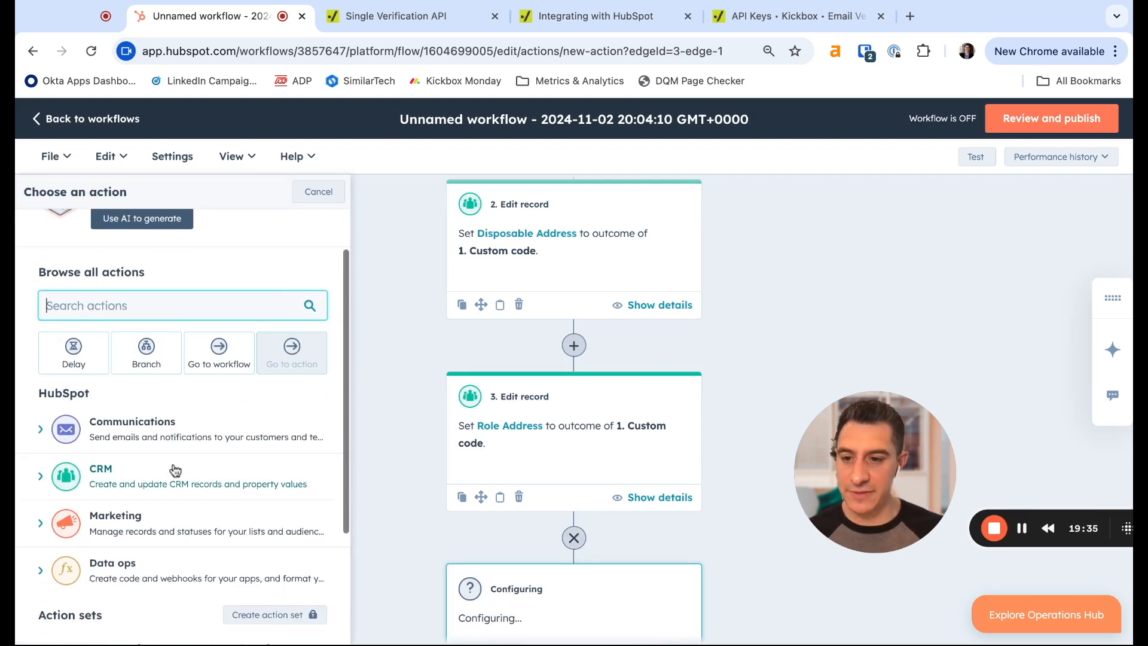
pyautogui.click(119, 473)
pyautogui.scroll(-8, 147, 509)
pyautogui.scroll(-1, 148, 509)
pyautogui.scroll(2, 145, 501)
pyautogui.click(95, 276)
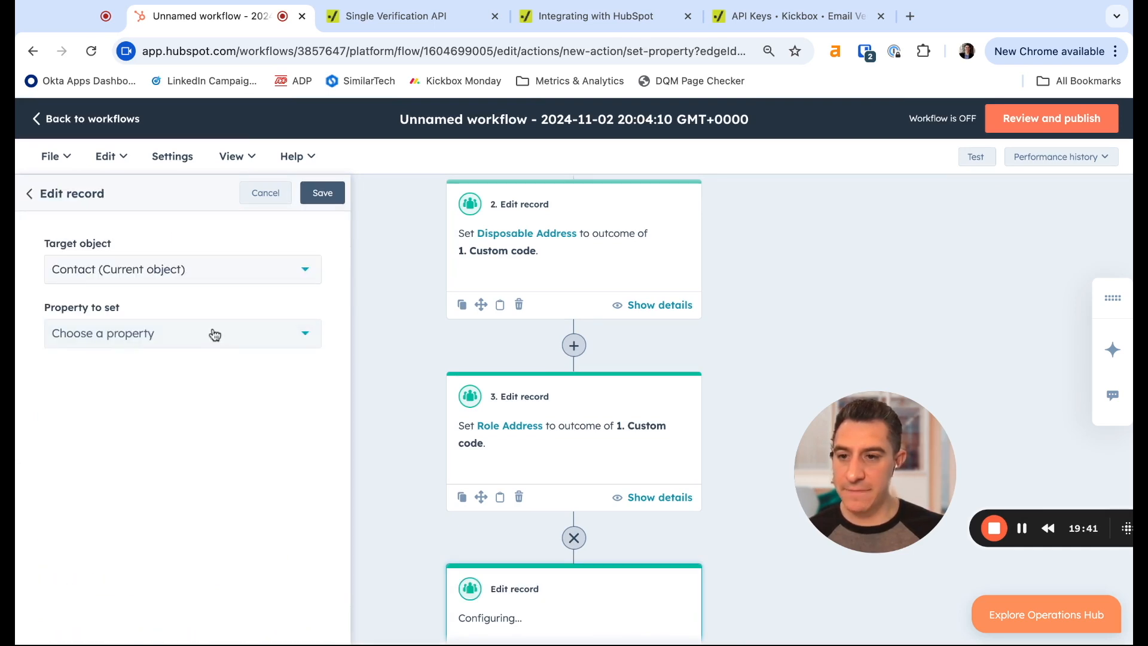
# Step: Choose Validation Result as the contact property to set in the new Edit record action
pyautogui.click(183, 339)
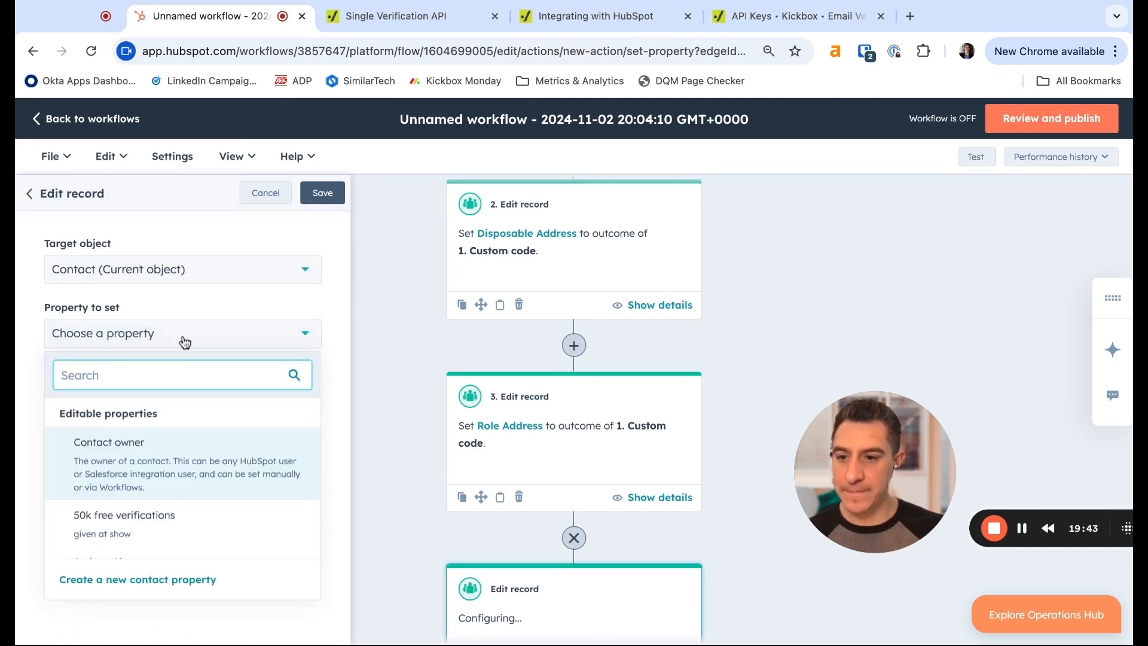
pyautogui.write('result')
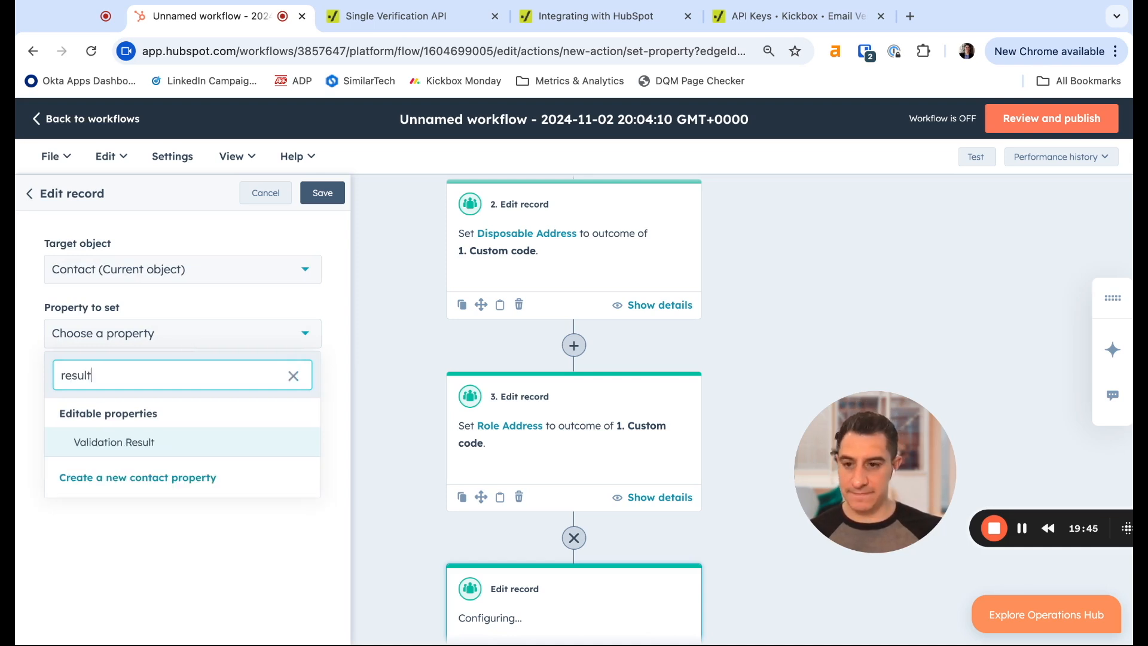
pyautogui.click(141, 443)
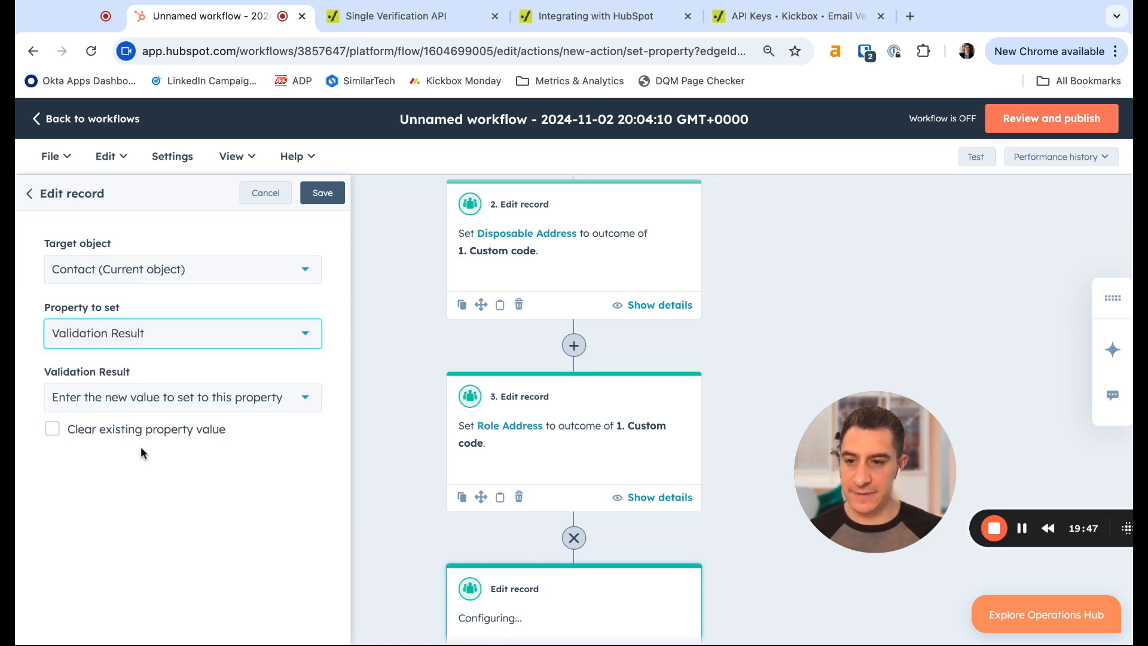
# Step: Set the Validation Result value to the result data variable from the custom code's action outputs and save the action
pyautogui.click(179, 404)
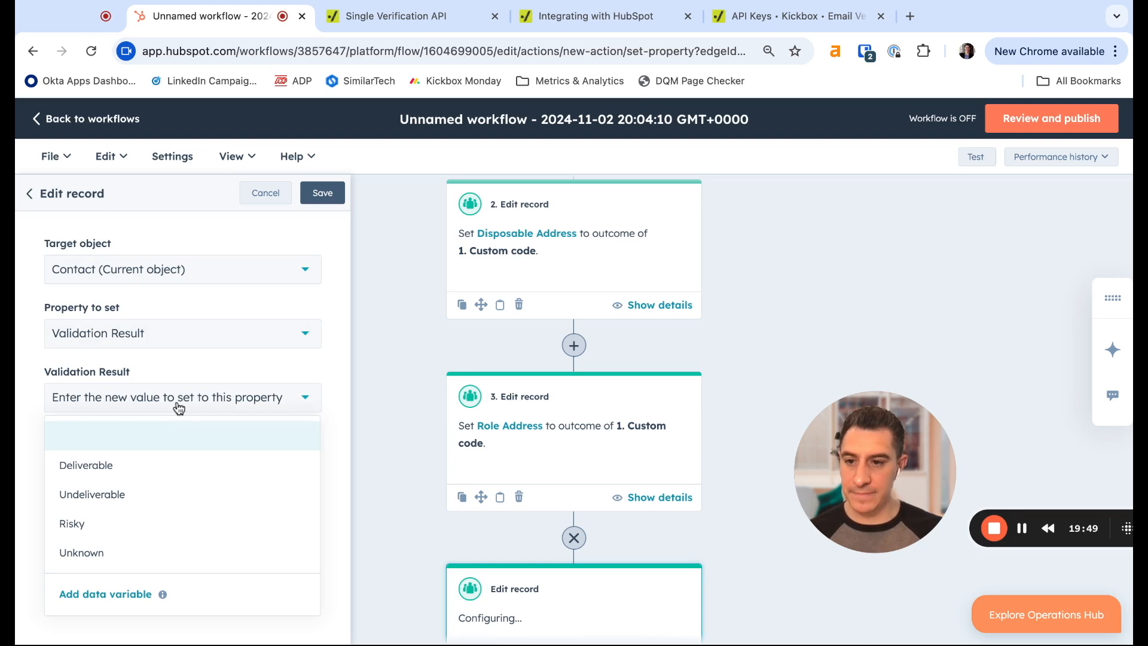
pyautogui.click(136, 594)
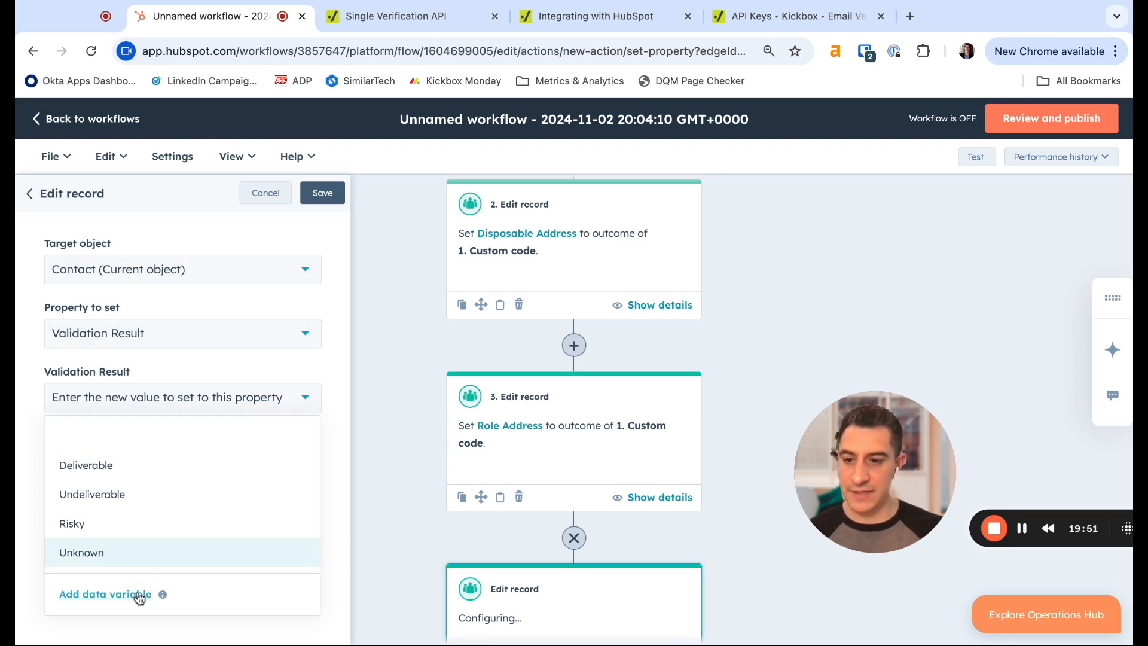
pyautogui.click(497, 250)
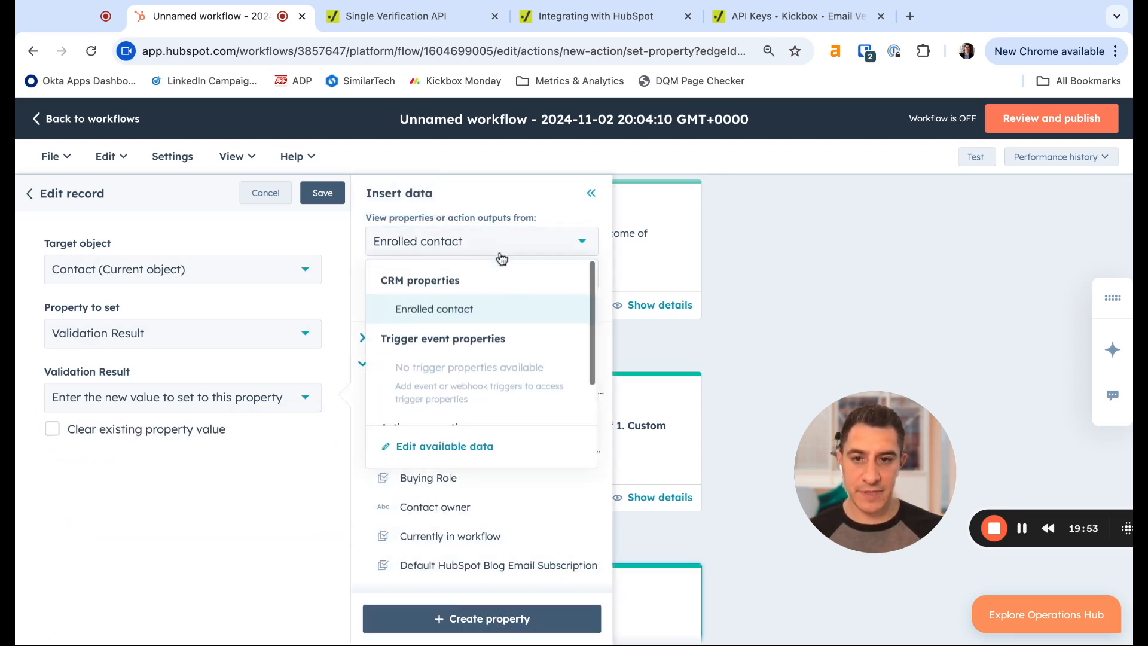
pyautogui.scroll(-2, 512, 330)
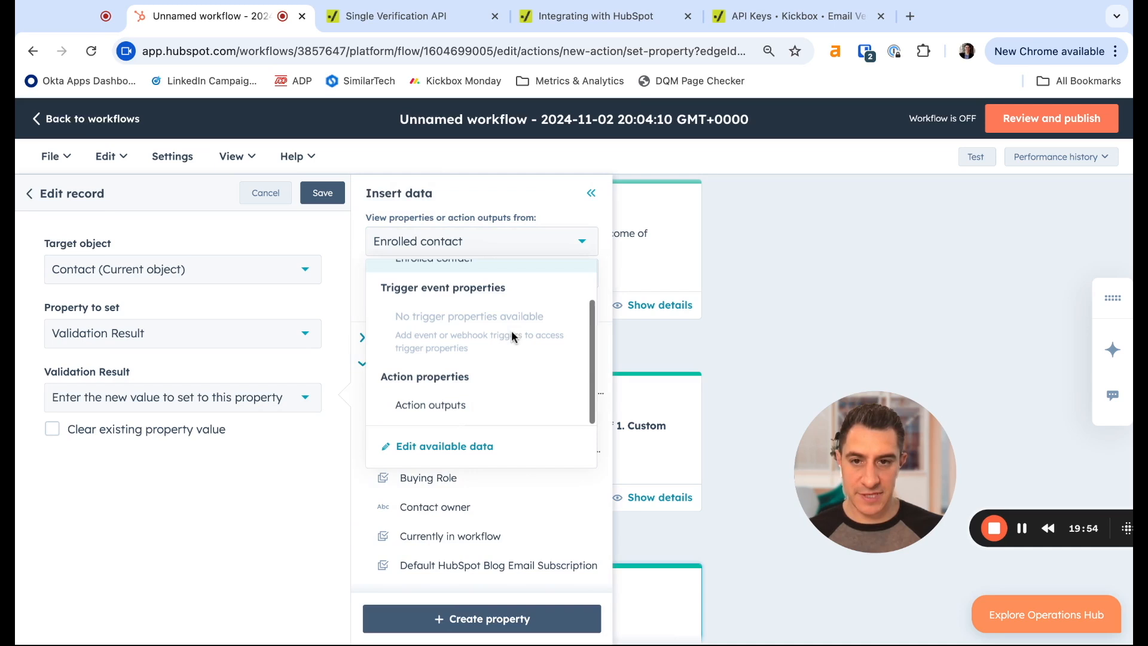
pyautogui.click(463, 409)
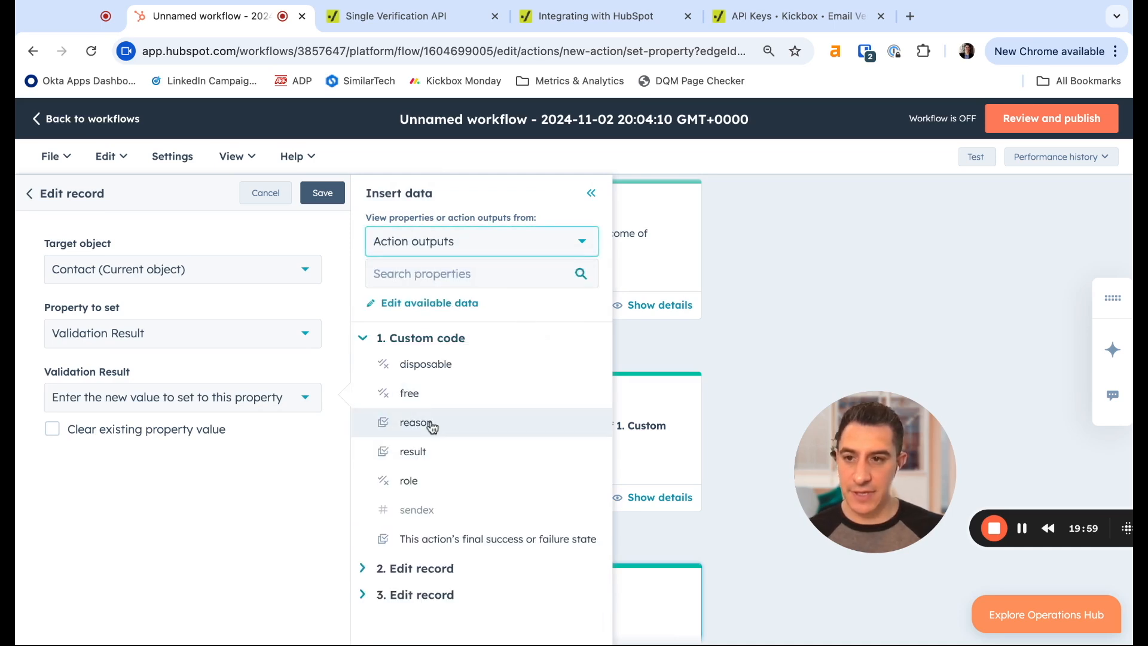
pyautogui.click(415, 456)
pyautogui.click(323, 193)
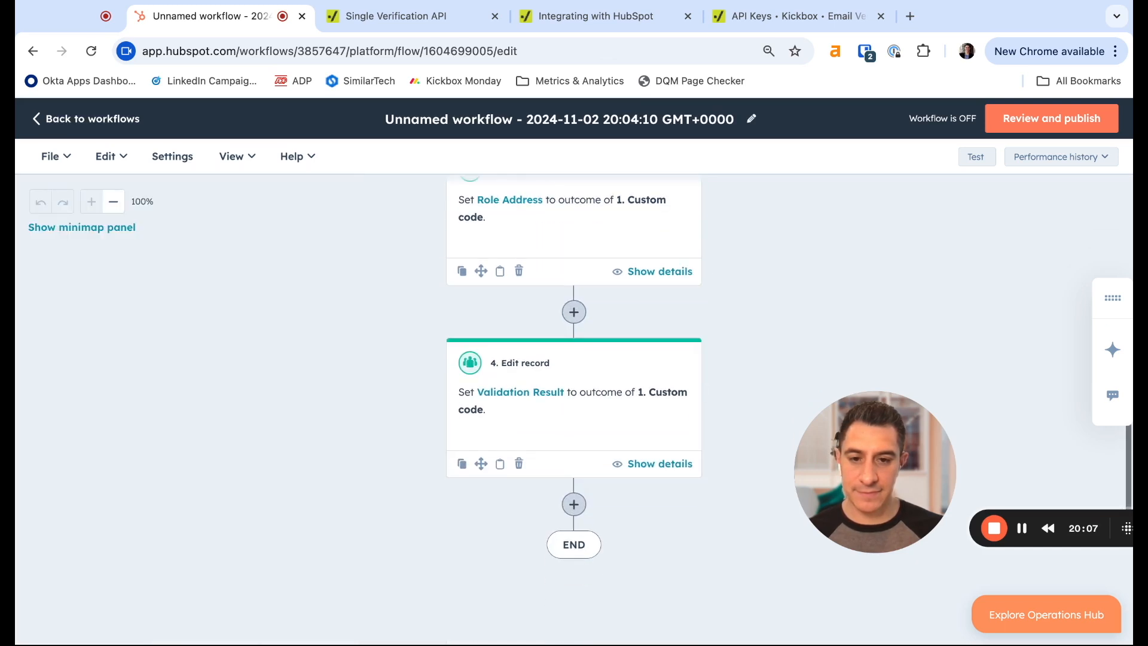
# Step: Add a CRM Edit record action after the Validation Result action and choose Validation Reason as its contact property
pyautogui.click(574, 505)
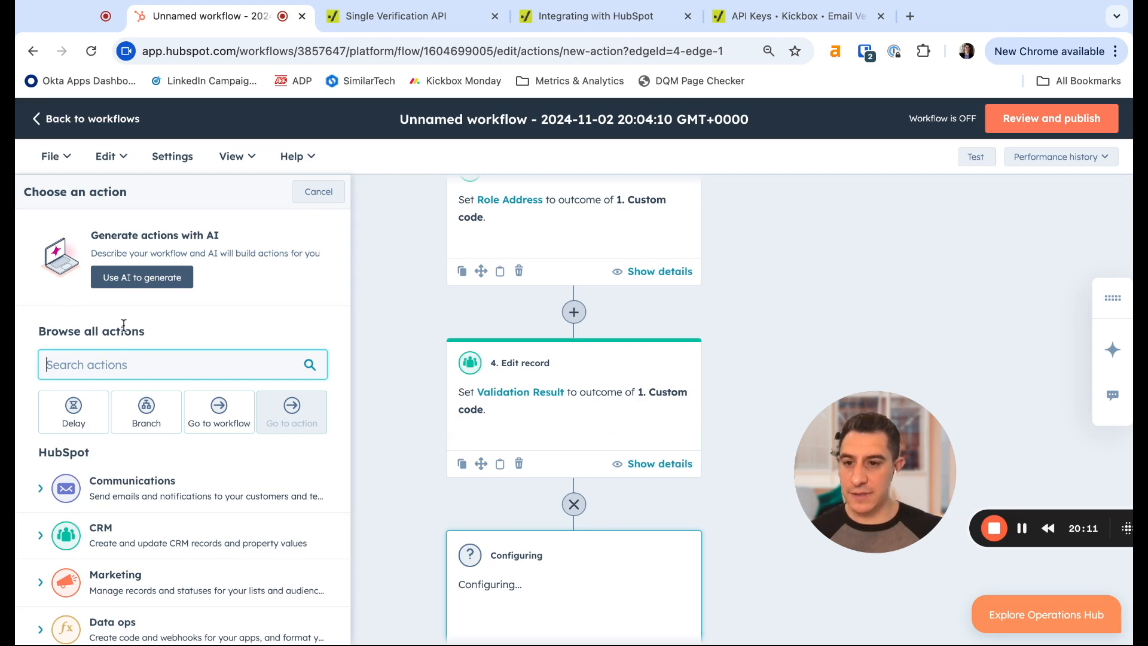
pyautogui.click(112, 540)
pyautogui.scroll(-5, 114, 508)
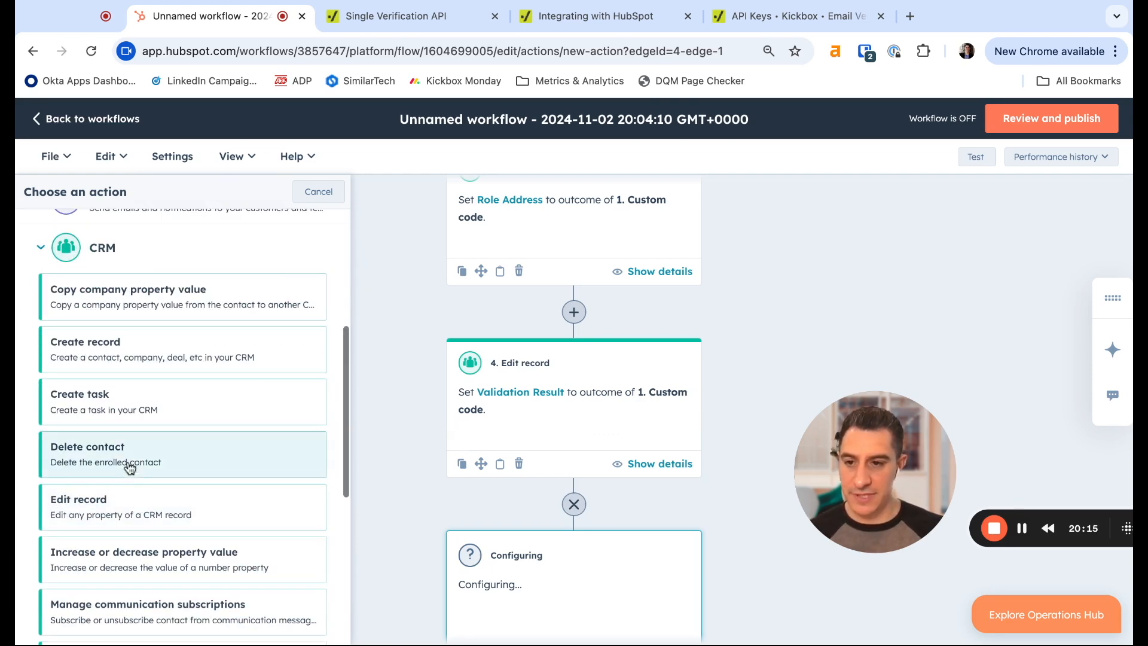
pyautogui.click(113, 498)
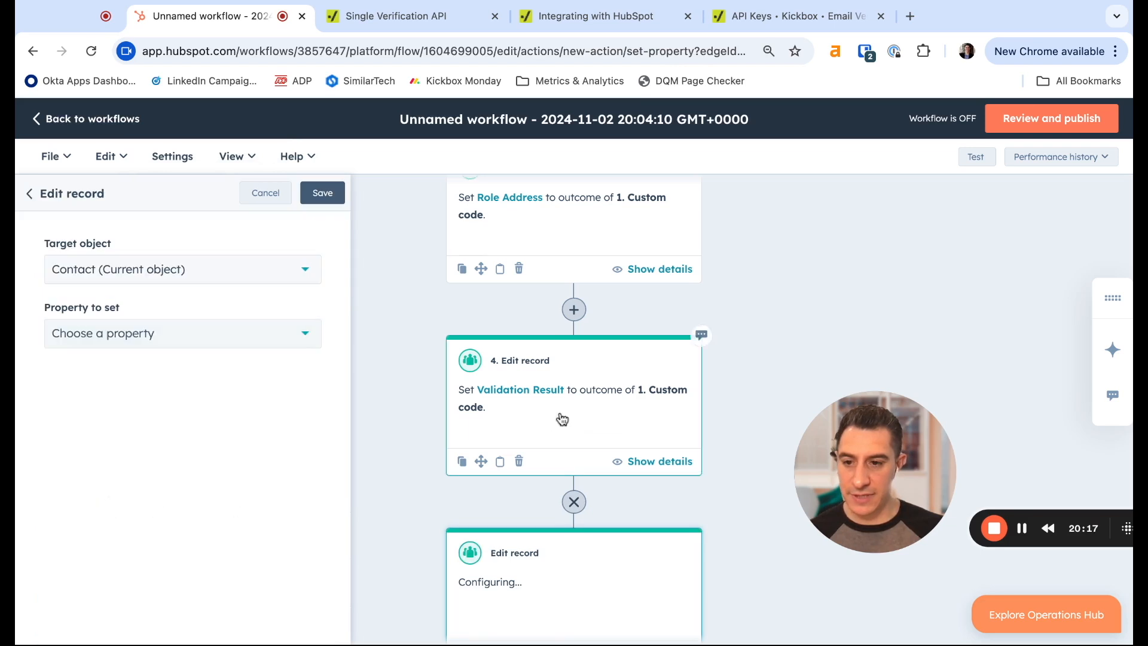
pyautogui.click(239, 335)
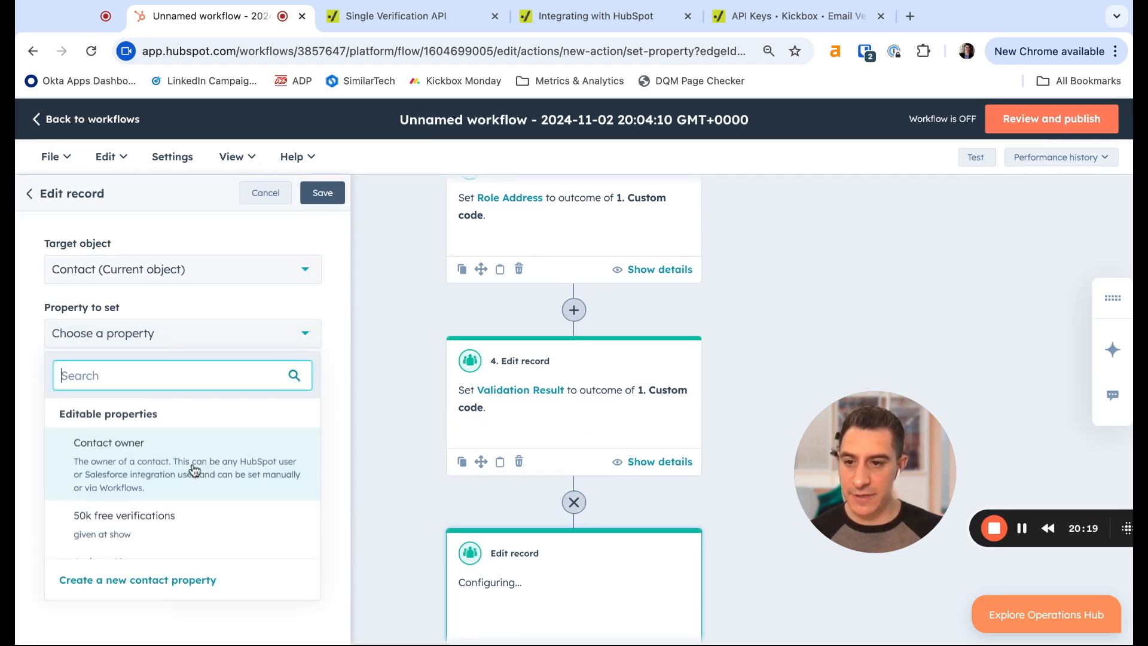
pyautogui.write('reason')
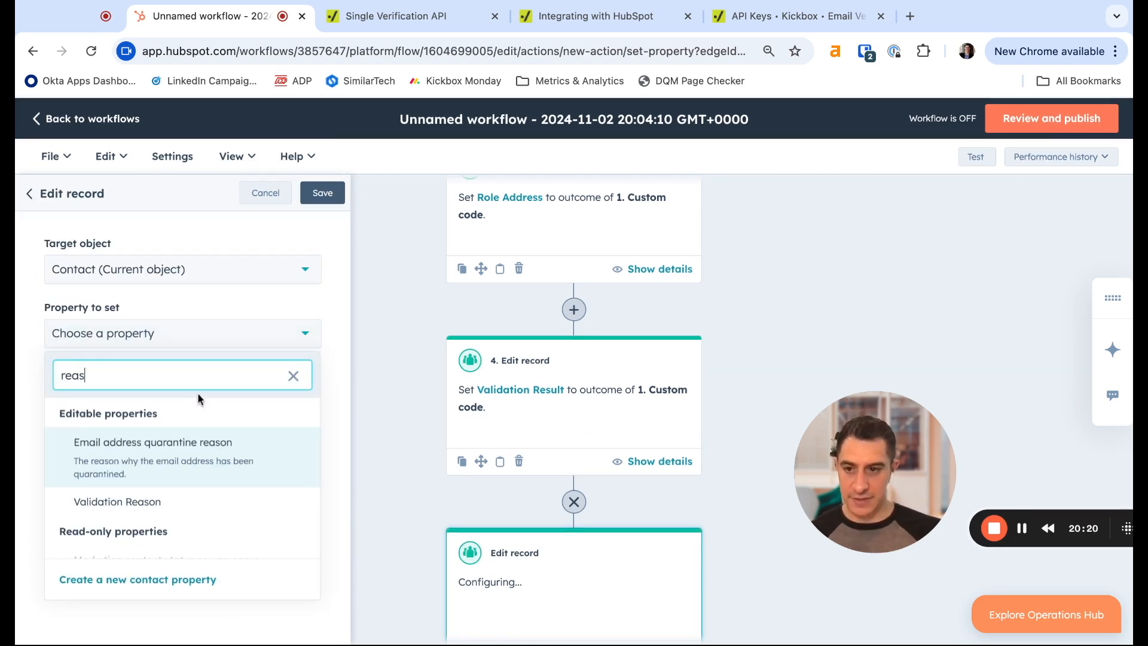
pyautogui.click(144, 505)
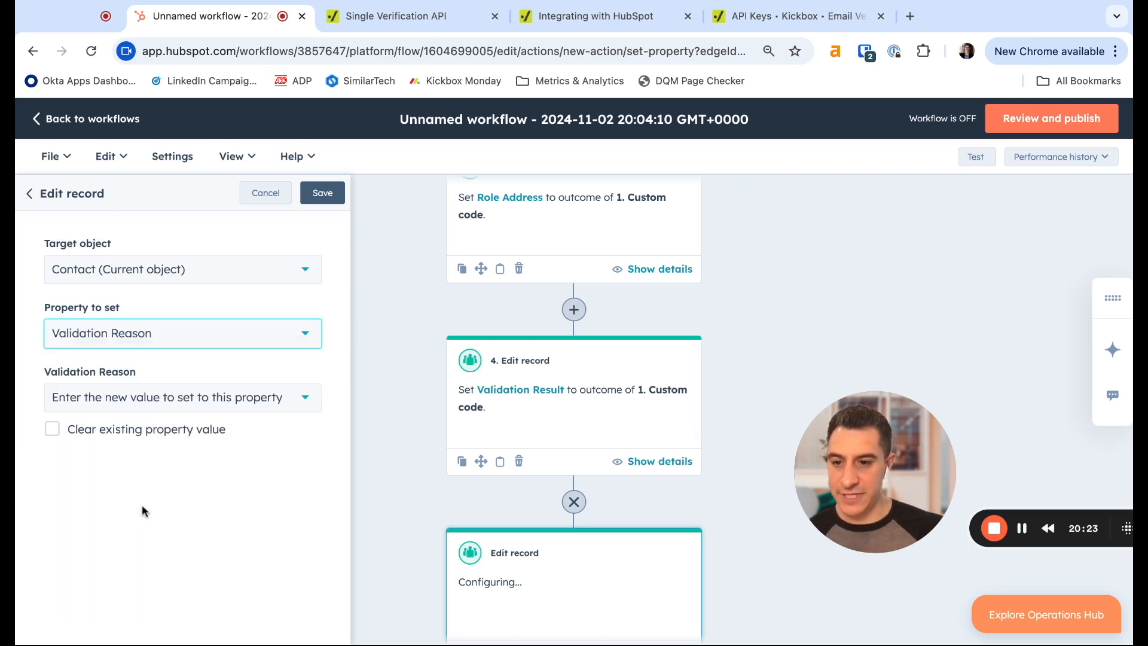
# Step: Set the Validation Reason value to the reason data variable from the custom code's action outputs and save the action
pyautogui.click(169, 404)
pyautogui.click(115, 359)
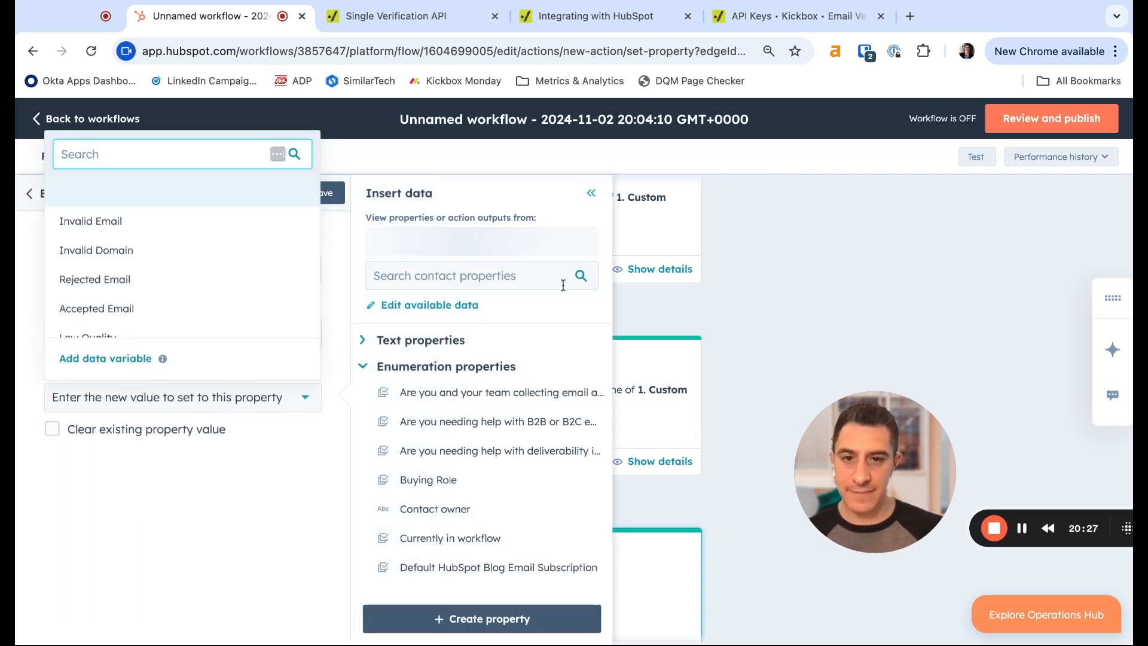
pyautogui.click(464, 254)
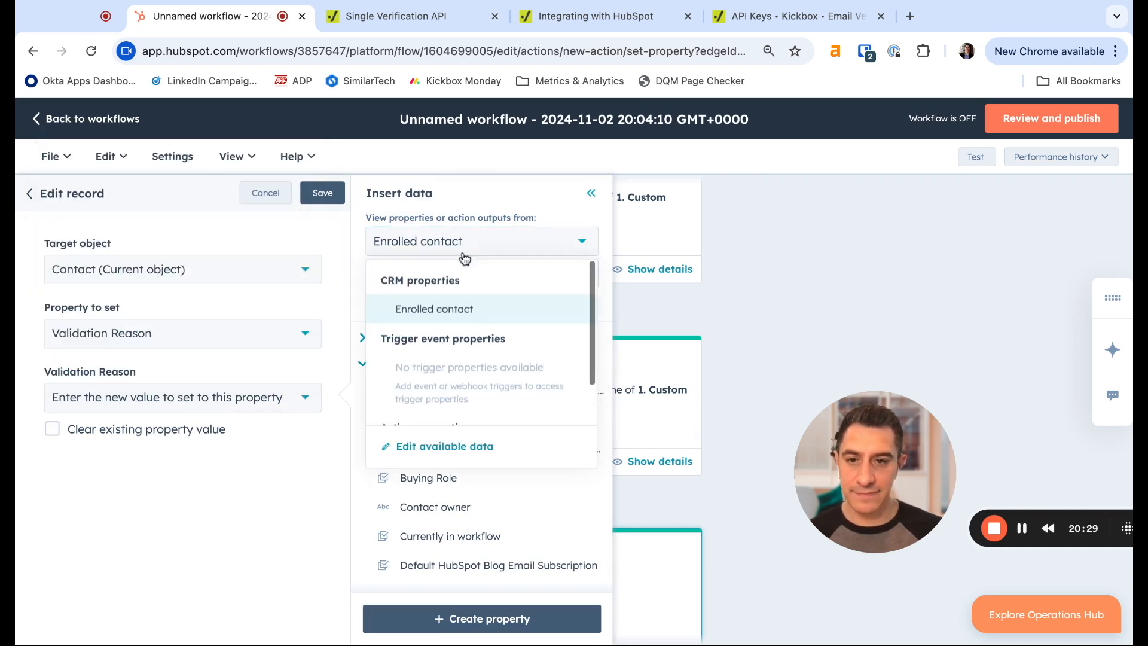
pyautogui.scroll(-2, 469, 336)
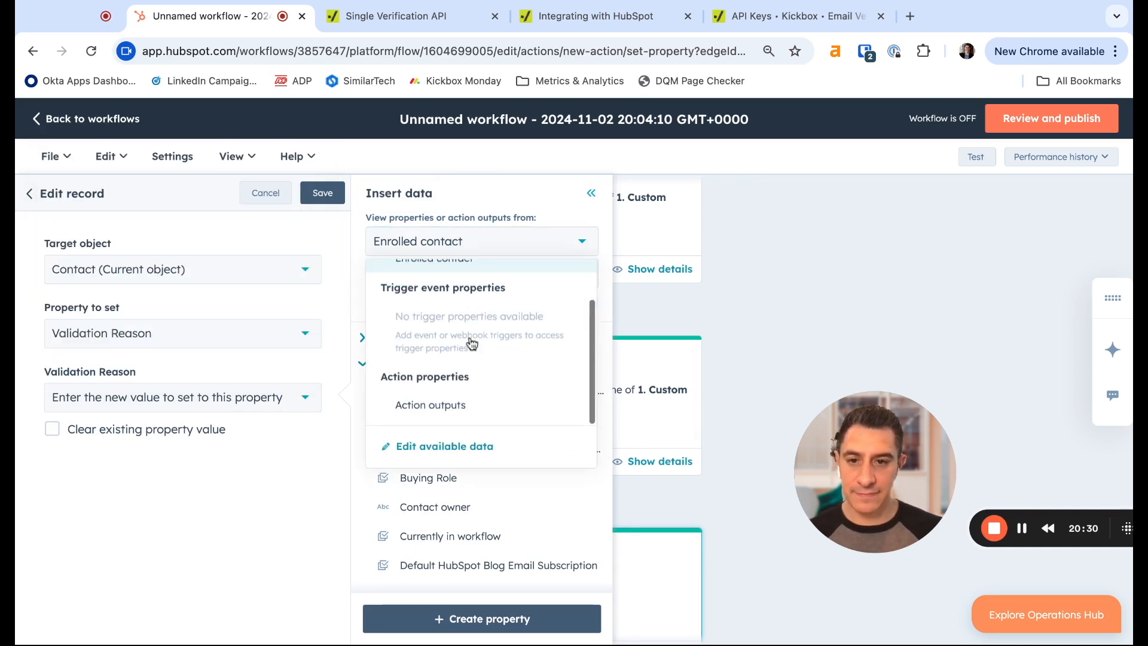
pyautogui.click(455, 407)
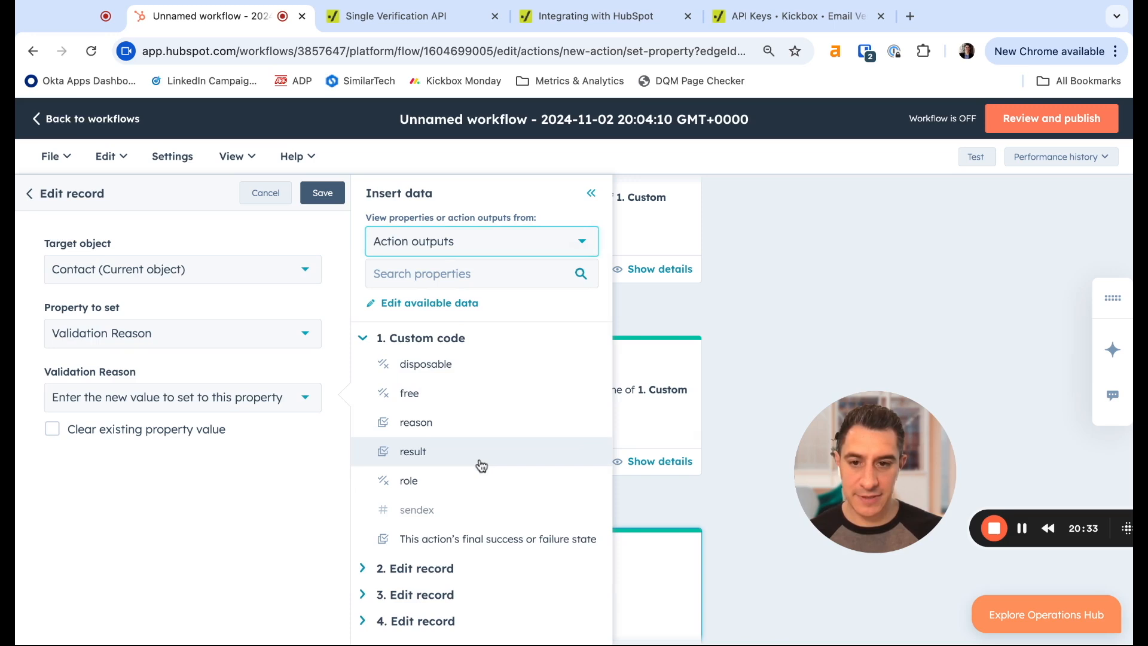
pyautogui.click(415, 422)
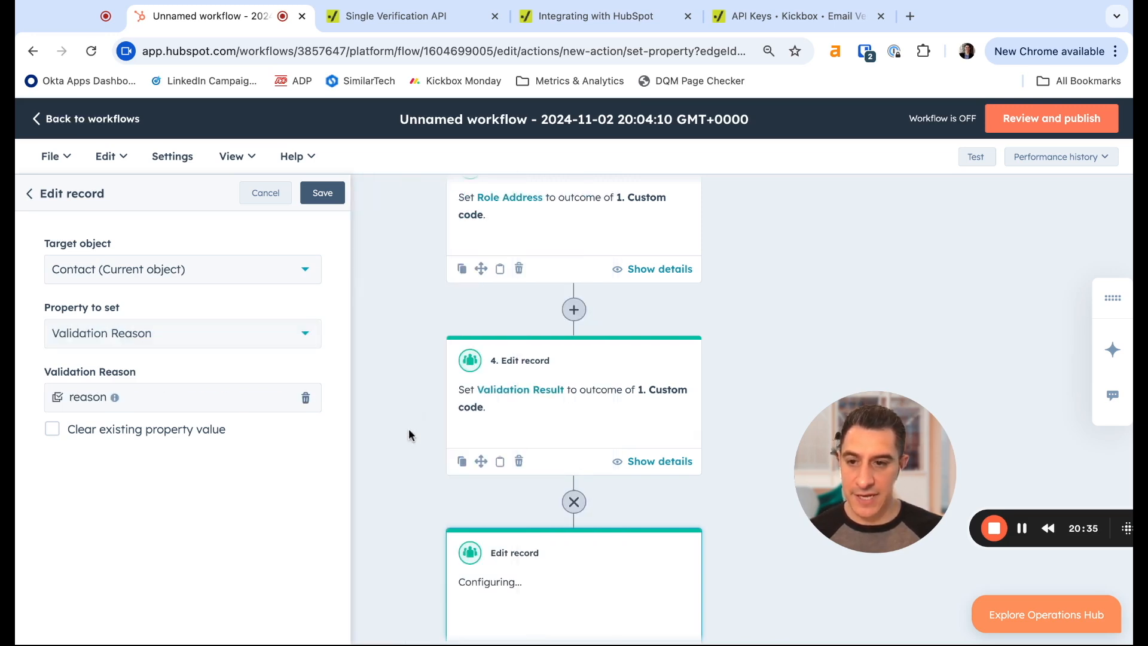
pyautogui.click(323, 194)
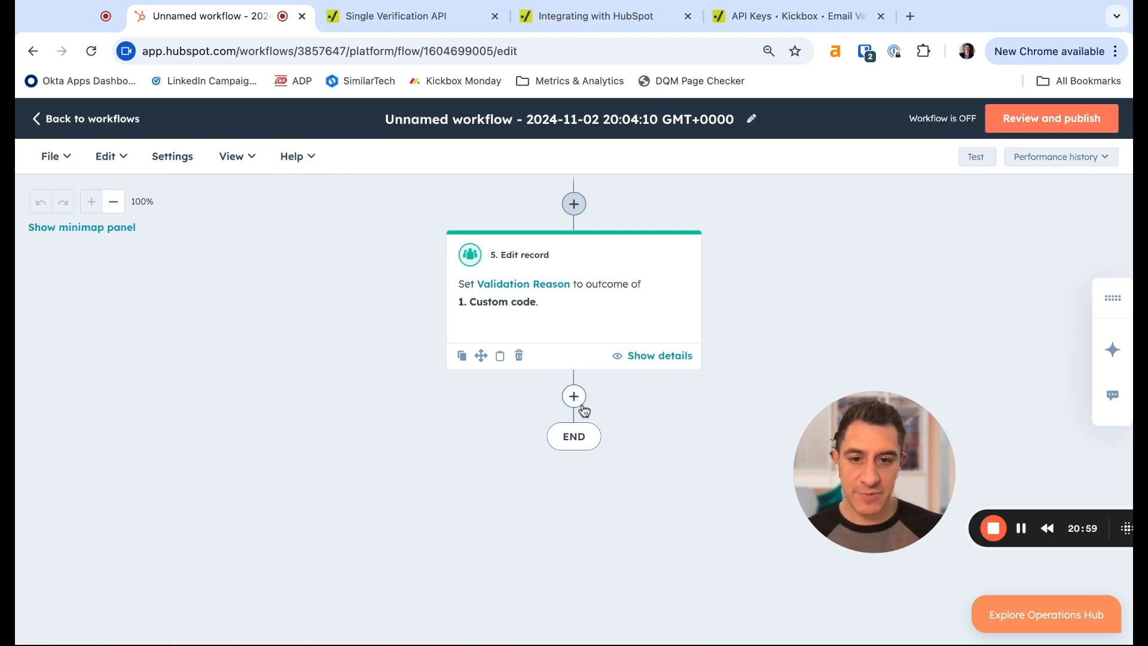
# Step: Add a CRM Edit record action after the Validation Reason action and choose Sendex Score as its contact property
pyautogui.click(574, 397)
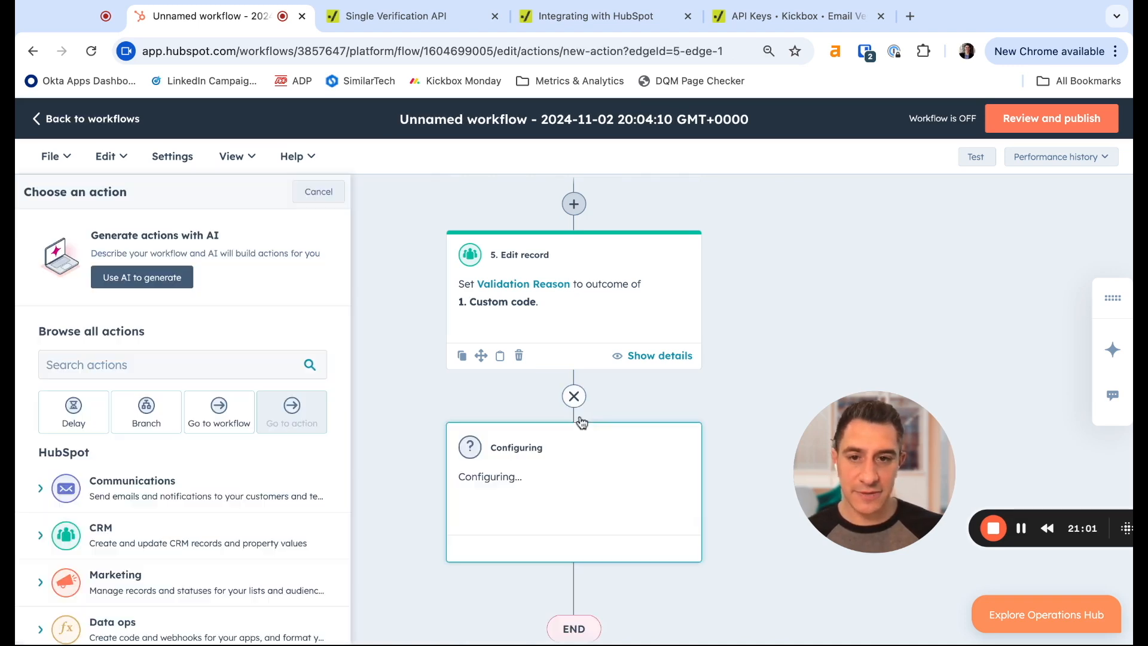
pyautogui.scroll(-3, 188, 449)
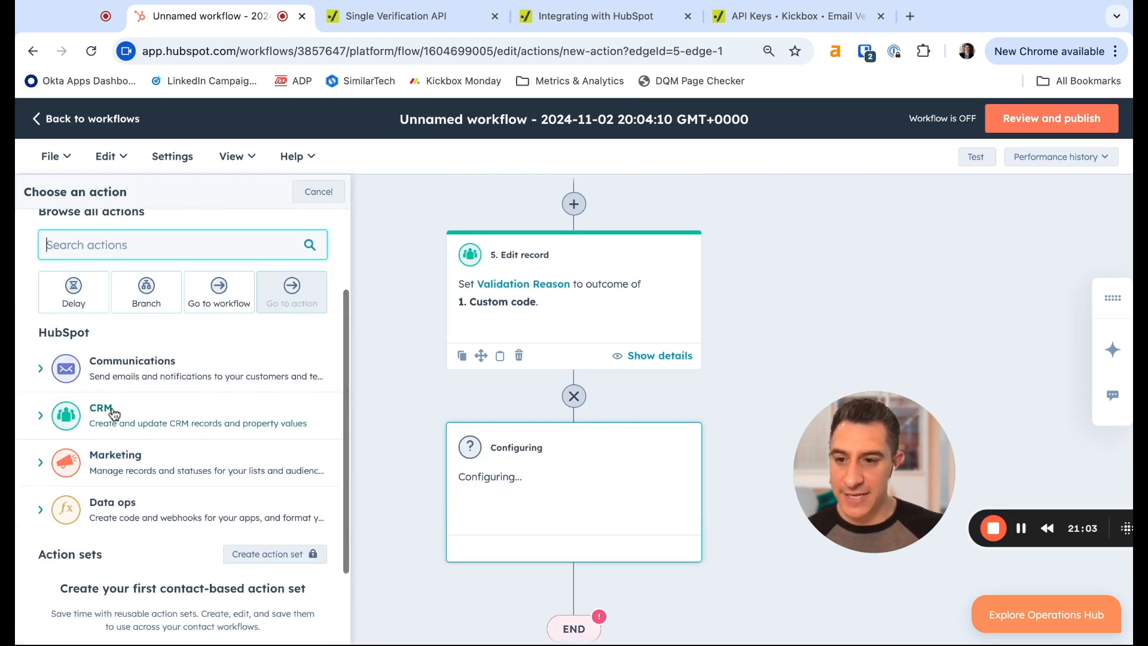
pyautogui.click(111, 415)
pyautogui.scroll(-3, 156, 468)
pyautogui.click(117, 511)
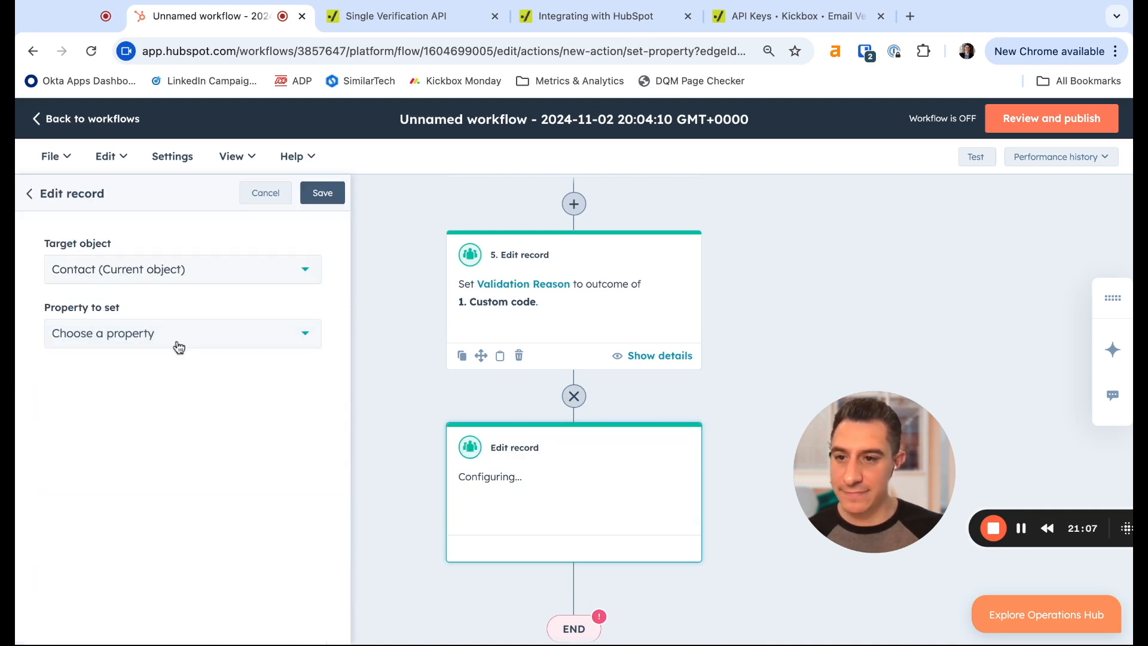
pyautogui.click(169, 341)
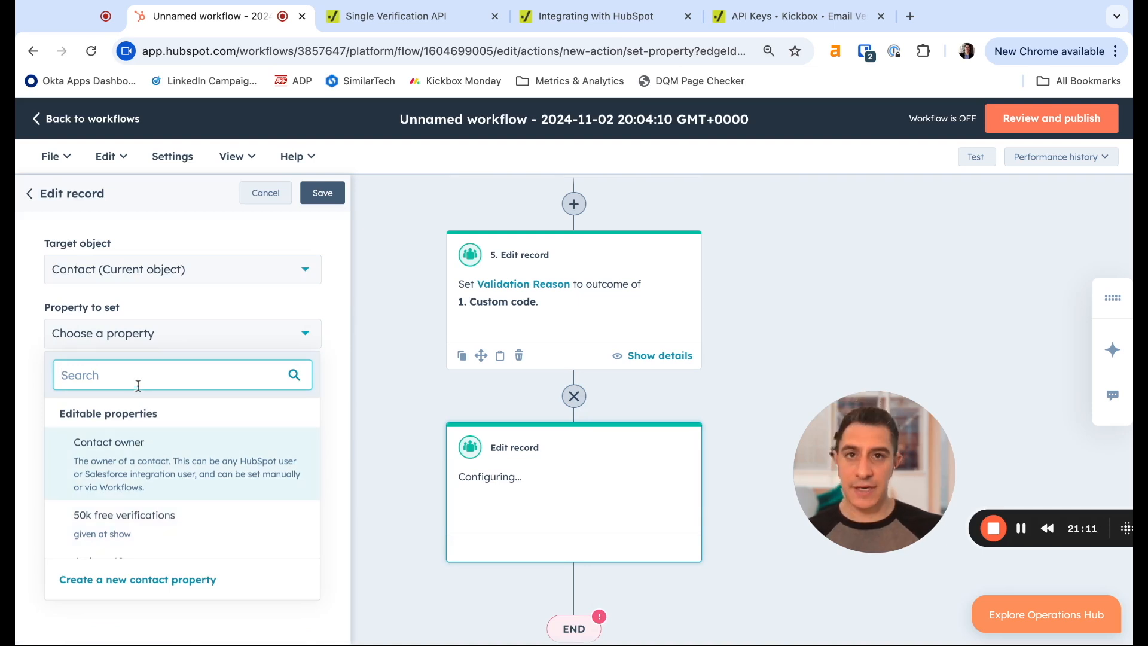
pyautogui.write('sendex')
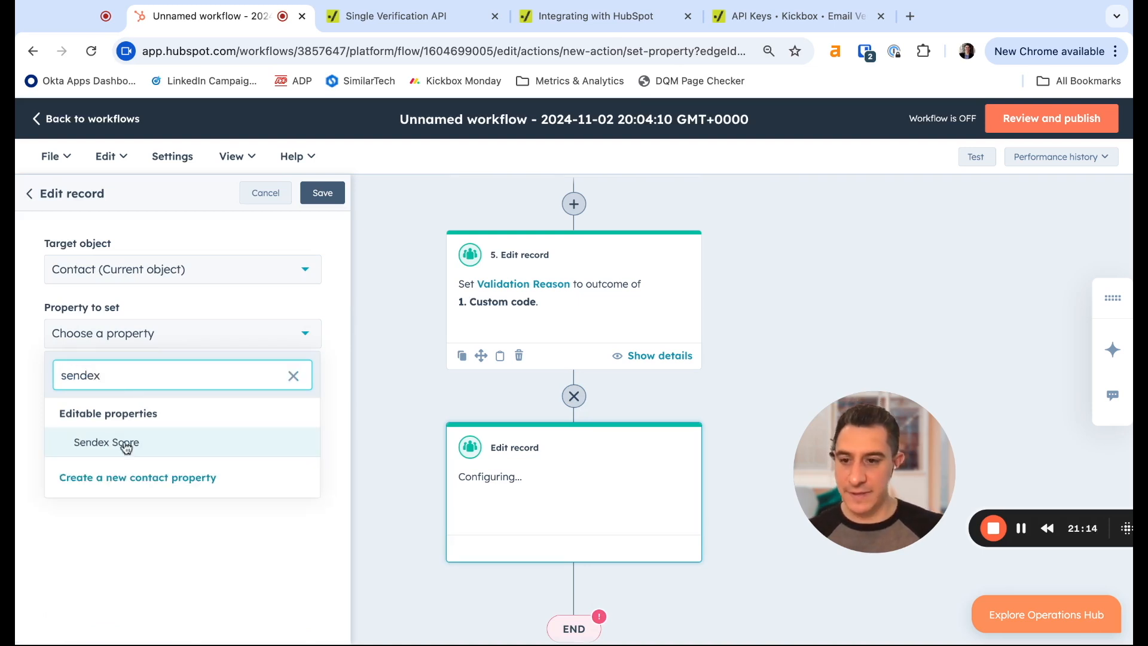
pyautogui.click(126, 446)
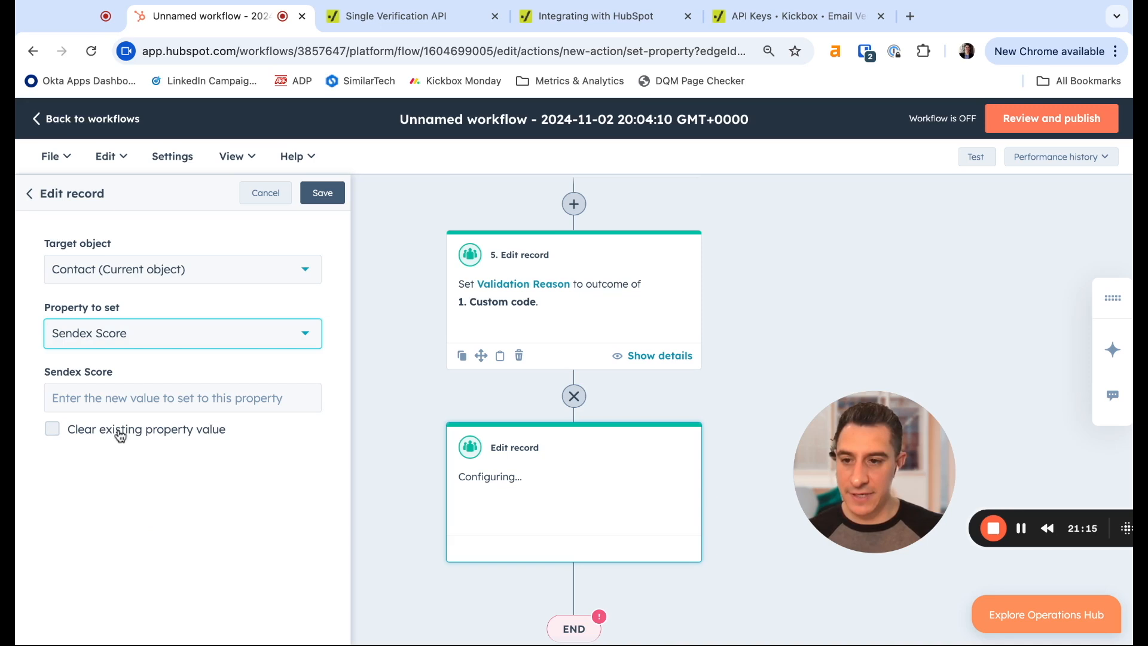
# Step: Set the Sendex Score value to the sendex data variable from the custom code's action outputs and save the action
pyautogui.click(131, 399)
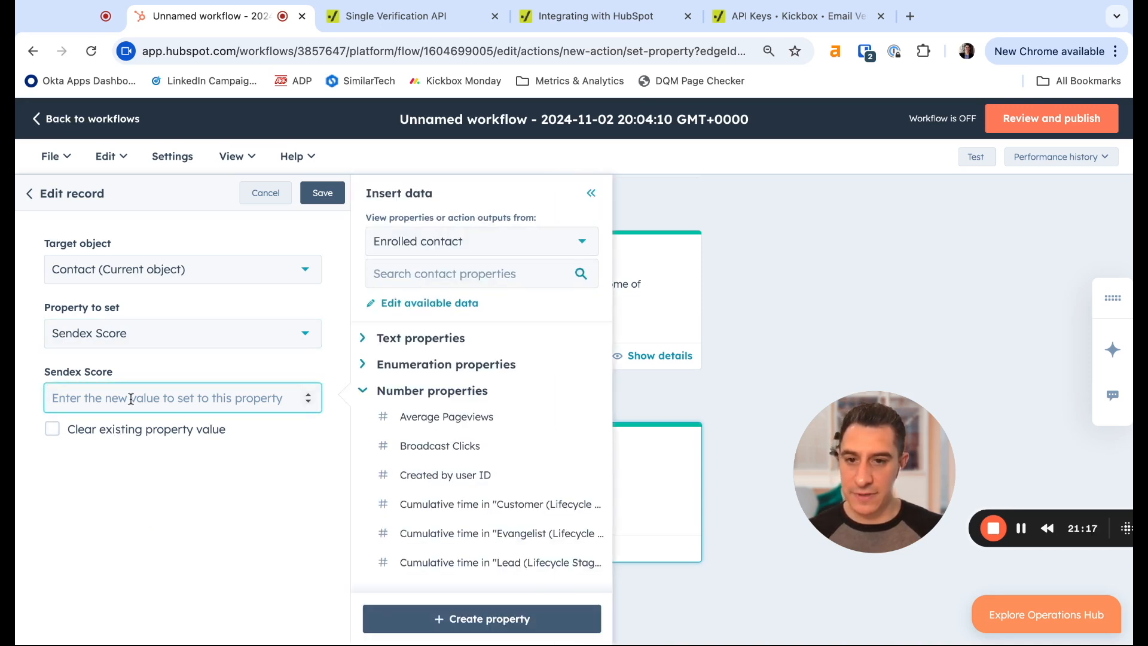
pyautogui.click(489, 256)
pyautogui.scroll(-2, 487, 330)
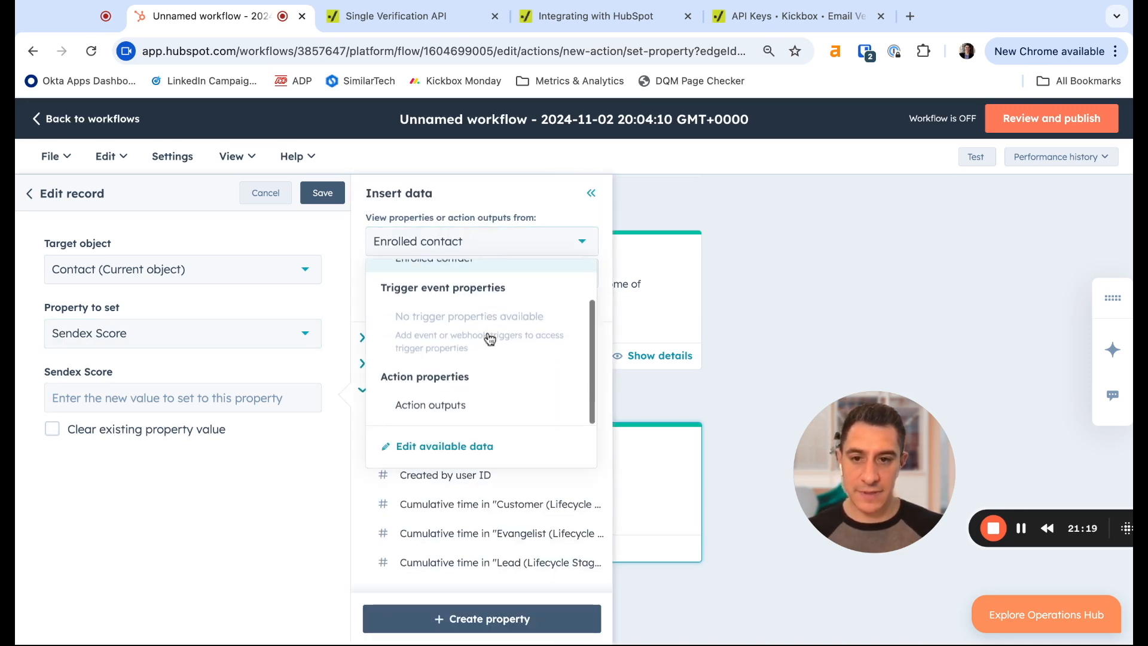
pyautogui.click(448, 402)
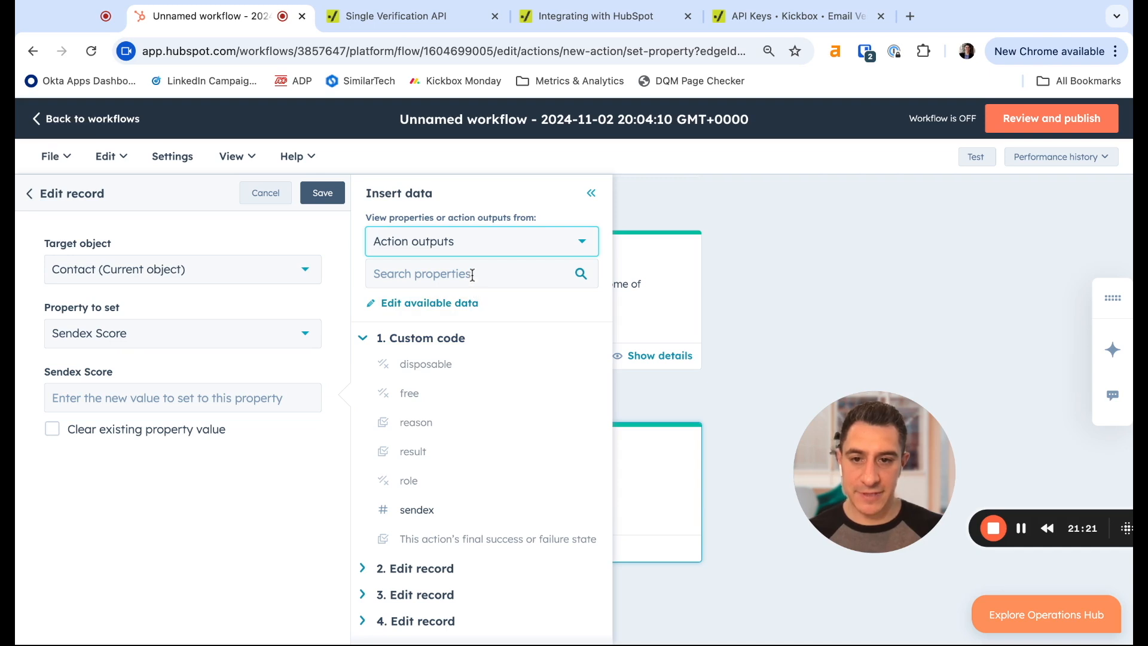
pyautogui.click(429, 515)
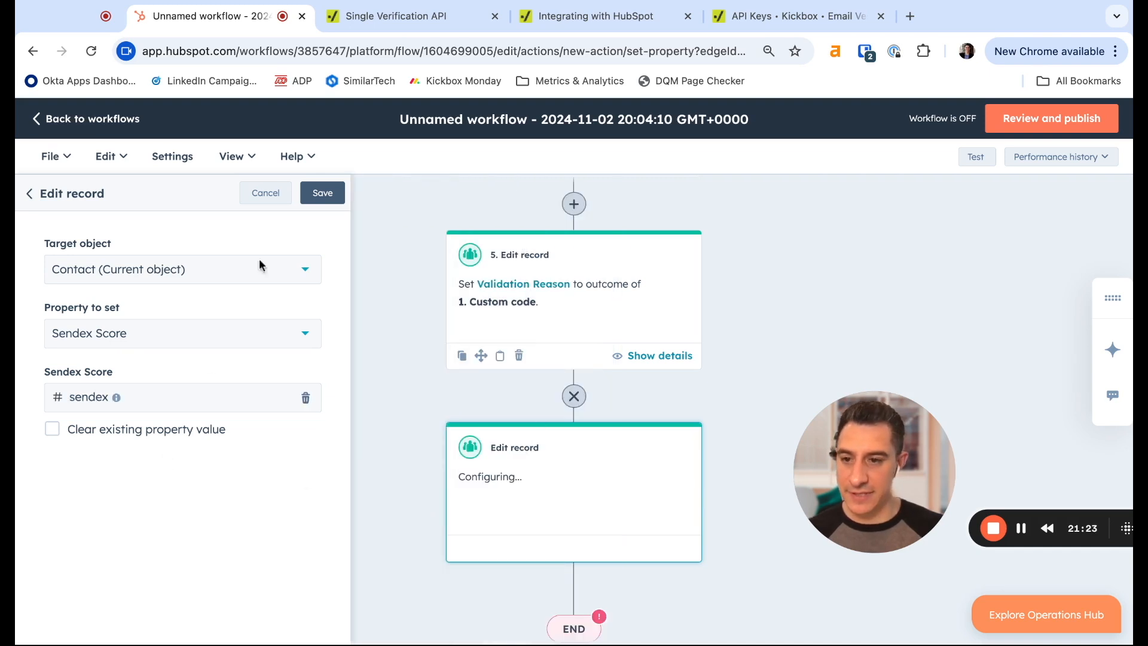
pyautogui.click(323, 192)
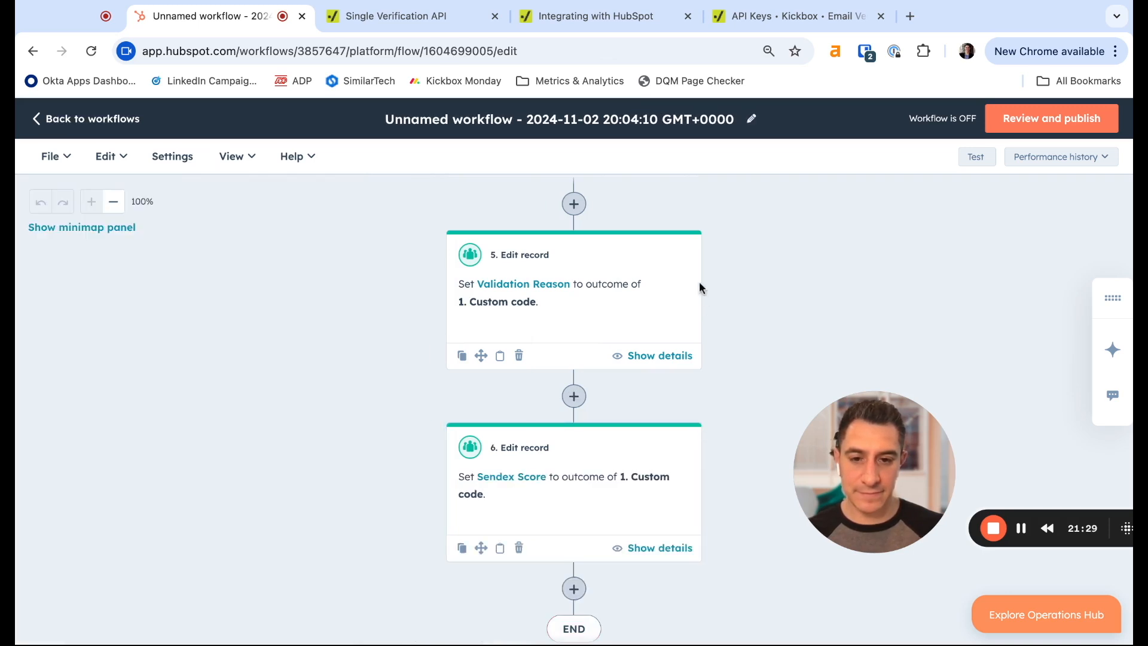
# Step: Rename the workflow as Kickbox API Demo and save the name
pyautogui.click(609, 120)
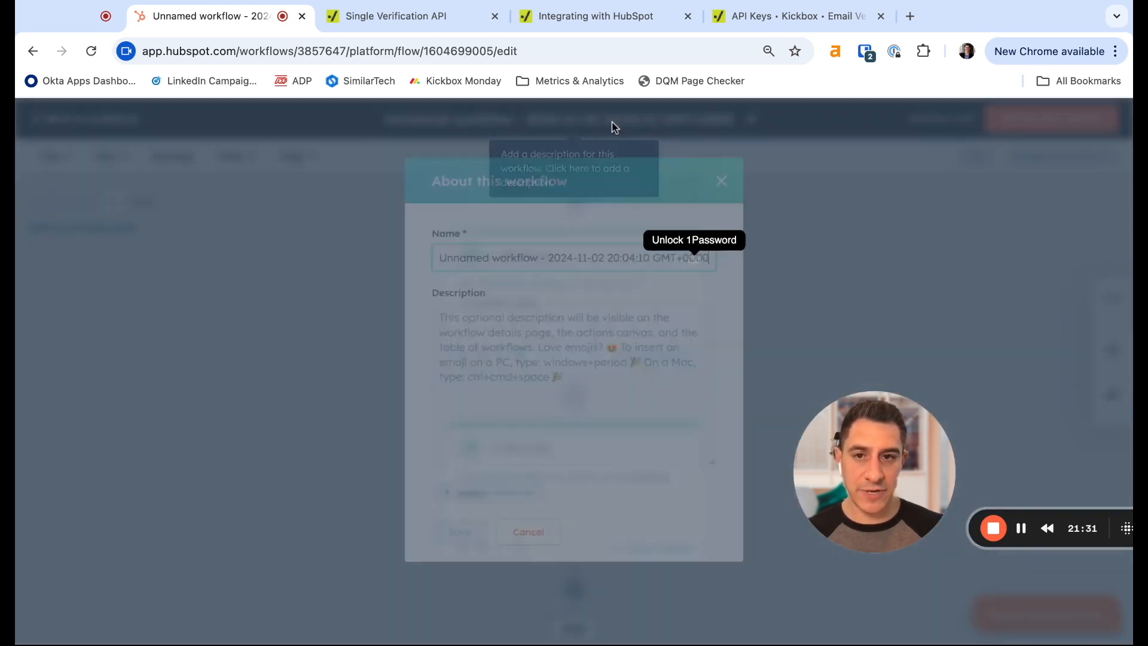
pyautogui.tripleClick(580, 251)
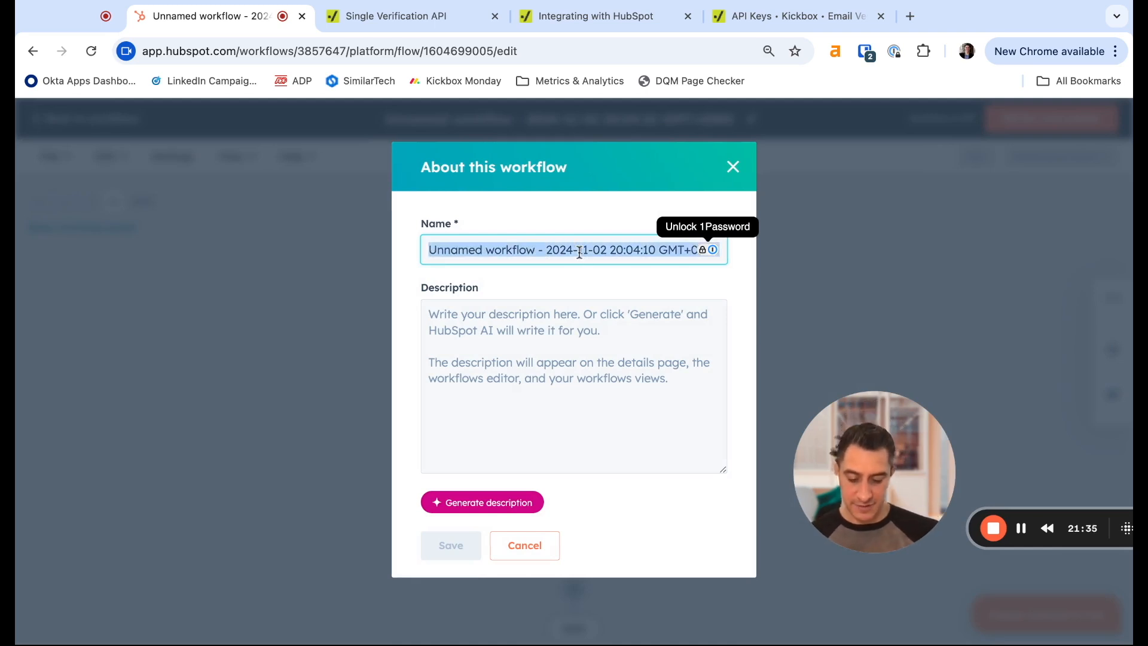
pyautogui.write('Kickbox API Demo')
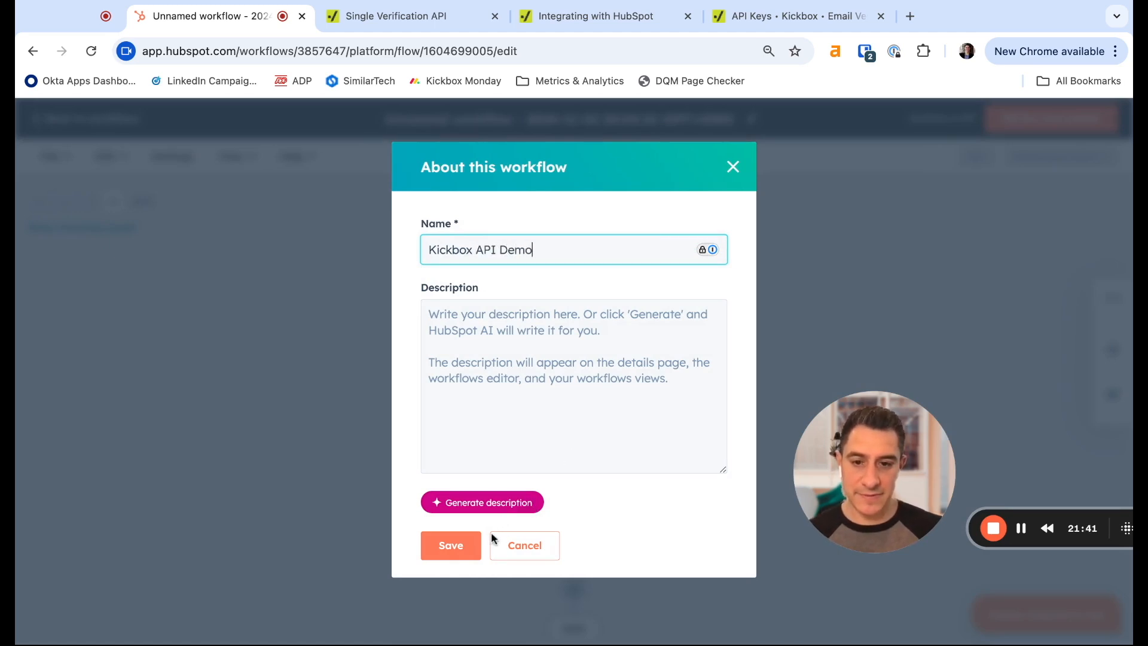
pyautogui.click(450, 543)
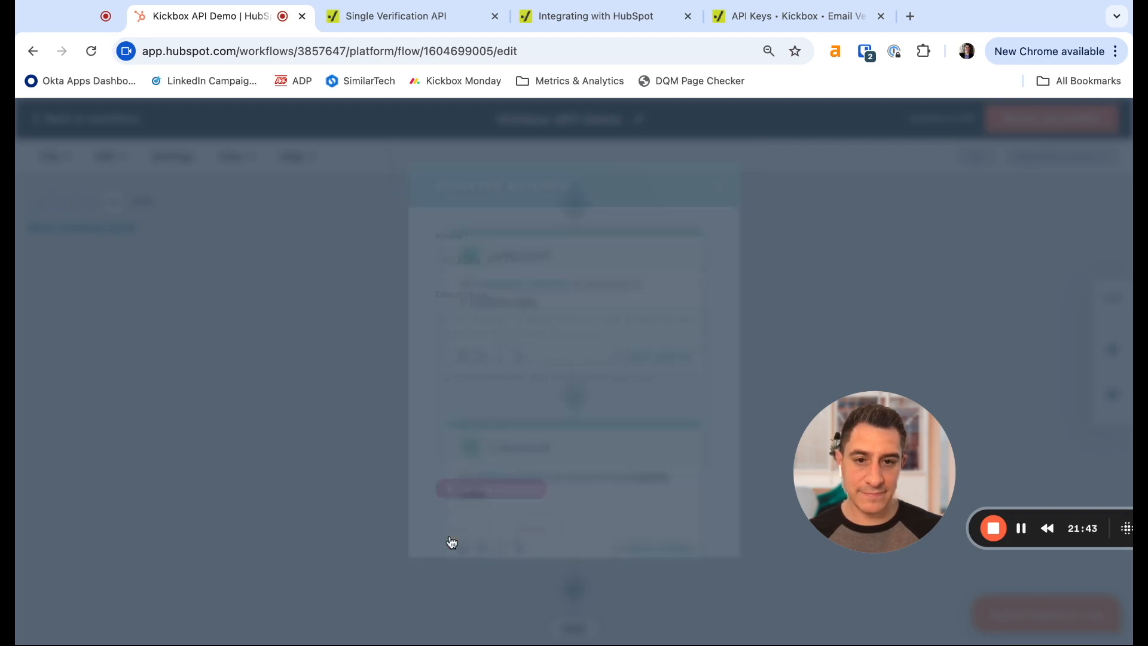
# Step: Run a test preview of the workflow for the selected dummy contact and review the outcome of each Edit record action
pyautogui.scroll(-1, 469, 500)
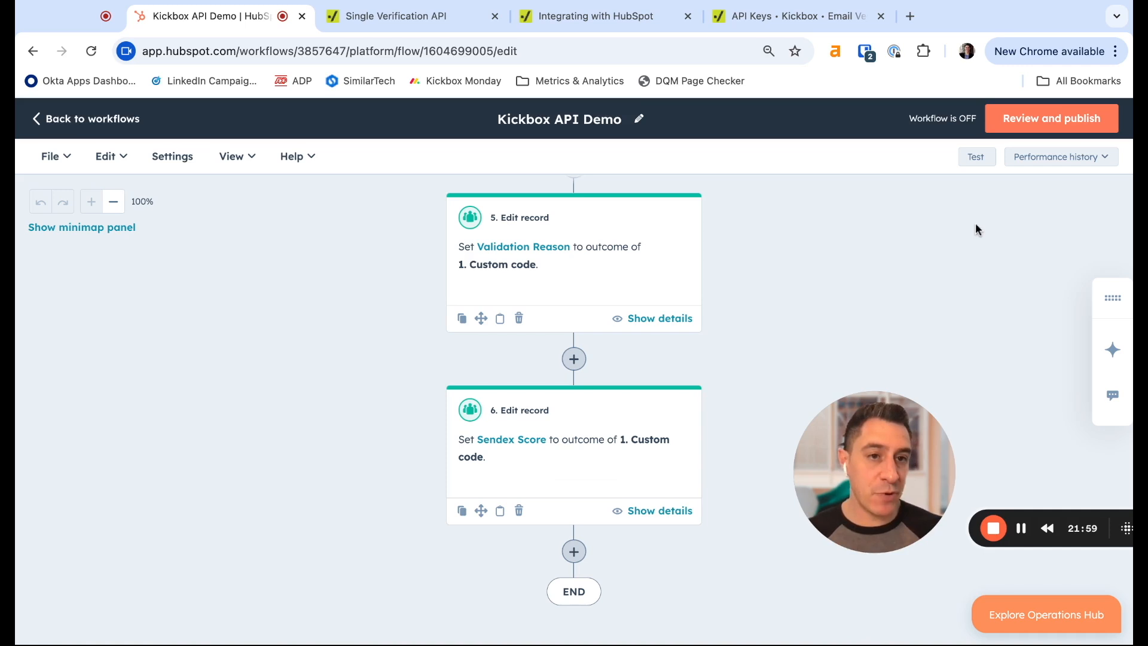
pyautogui.click(991, 163)
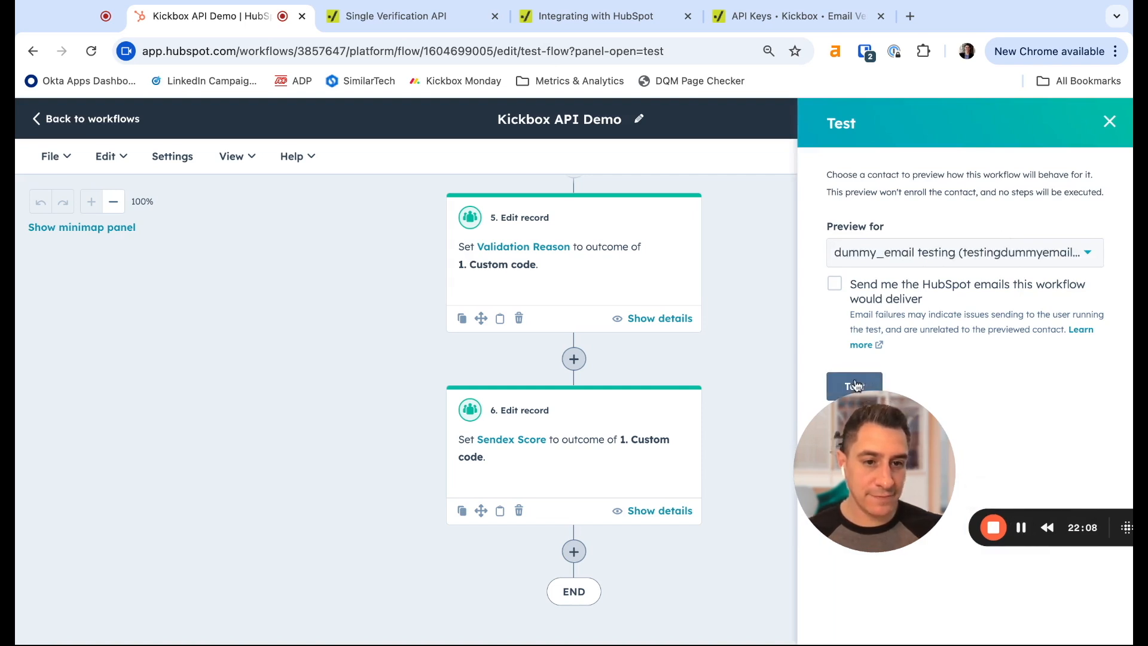
pyautogui.click(861, 378)
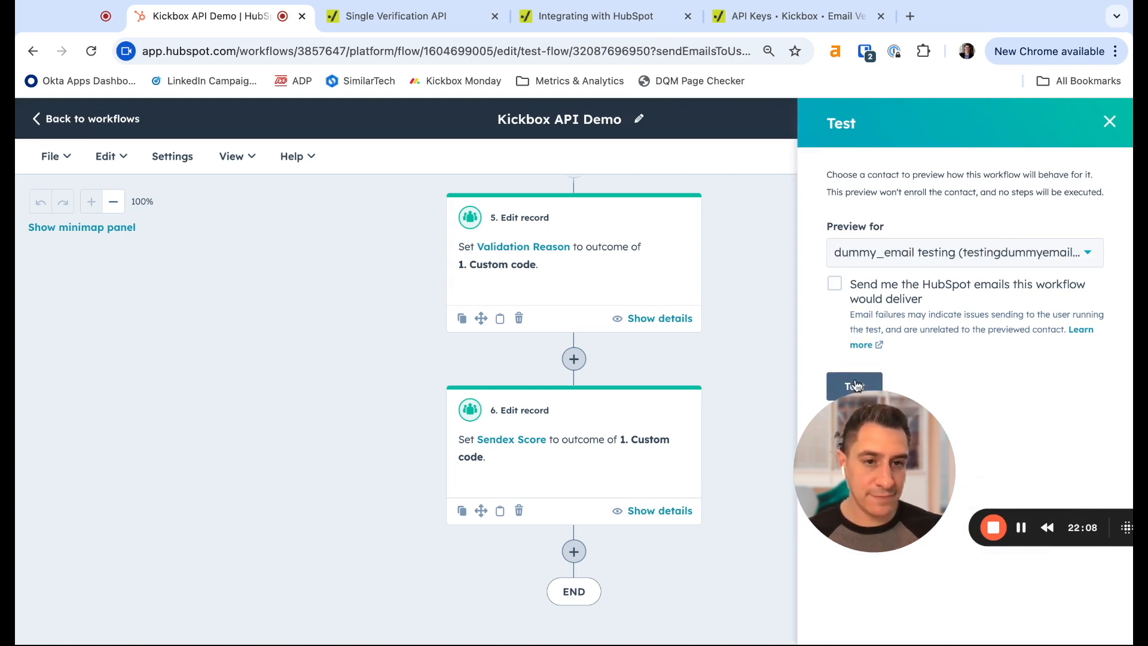
pyautogui.scroll(-5, 1003, 367)
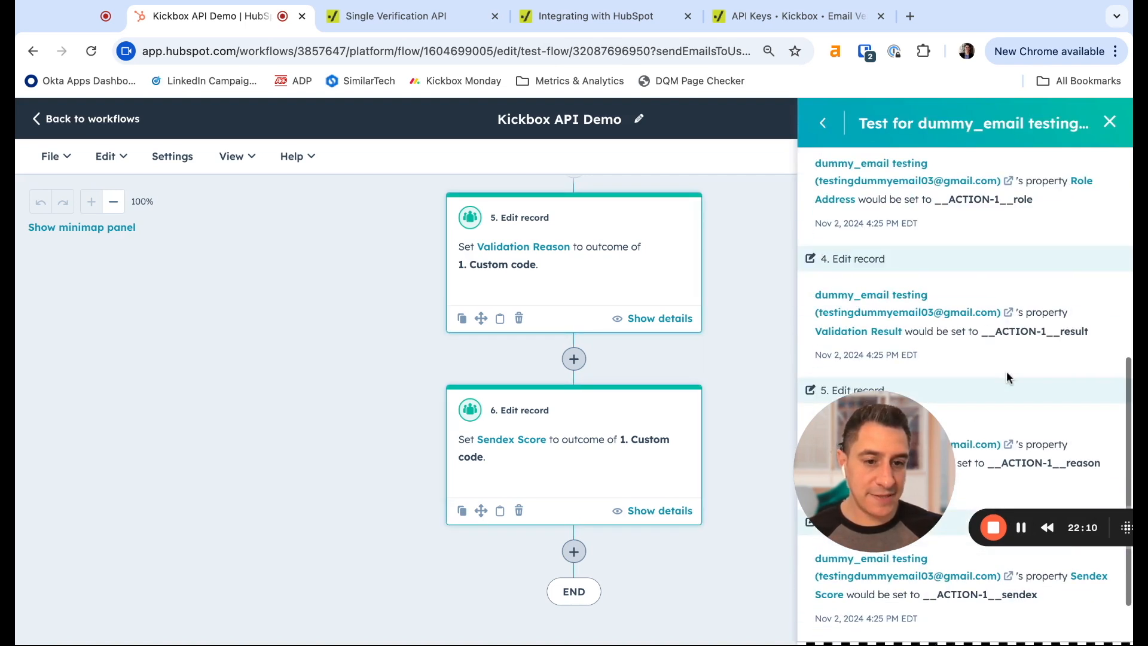